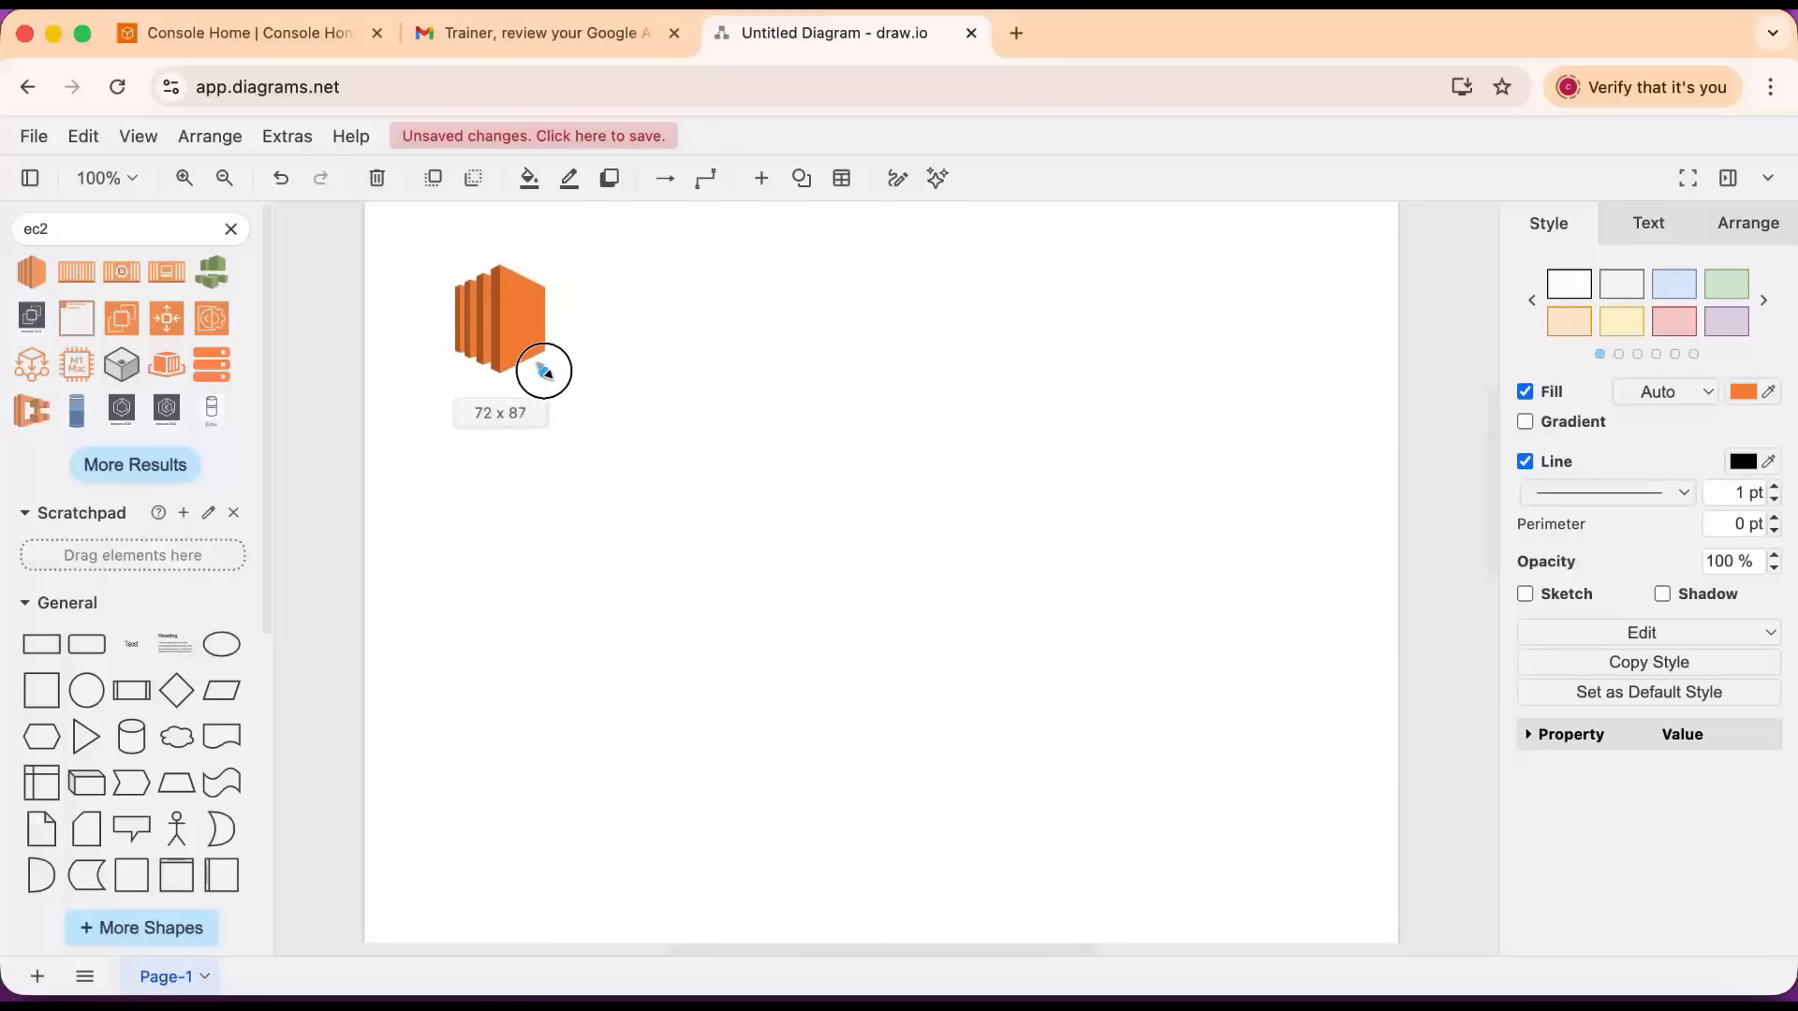
Search the shapes for "cpu" and place the blue CPU chip icon beside the orange EC2 icon.
{"action": "left_click_drag", "start_coordinate": [82, 225], "coordinate": [20, 223]}
{"action": "key", "text": "BackSpace"}
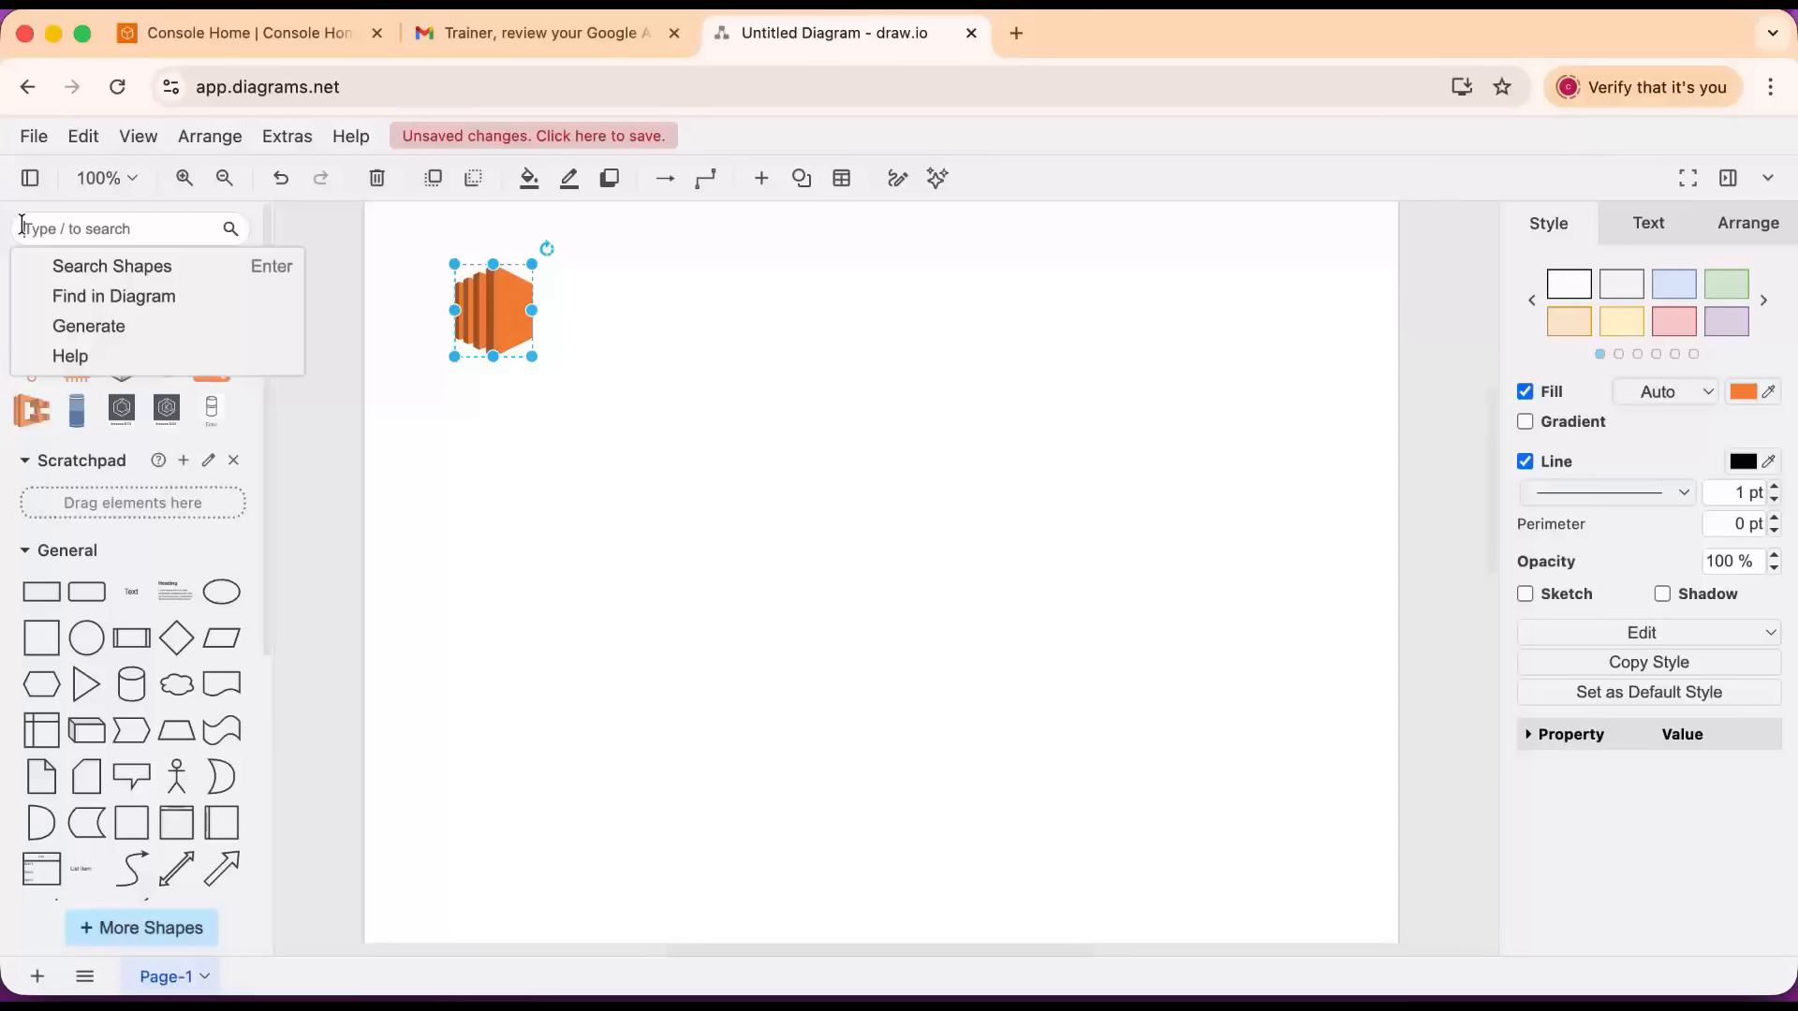
{"action": "type", "text": "cpu"}
{"action": "key", "text": "Return"}
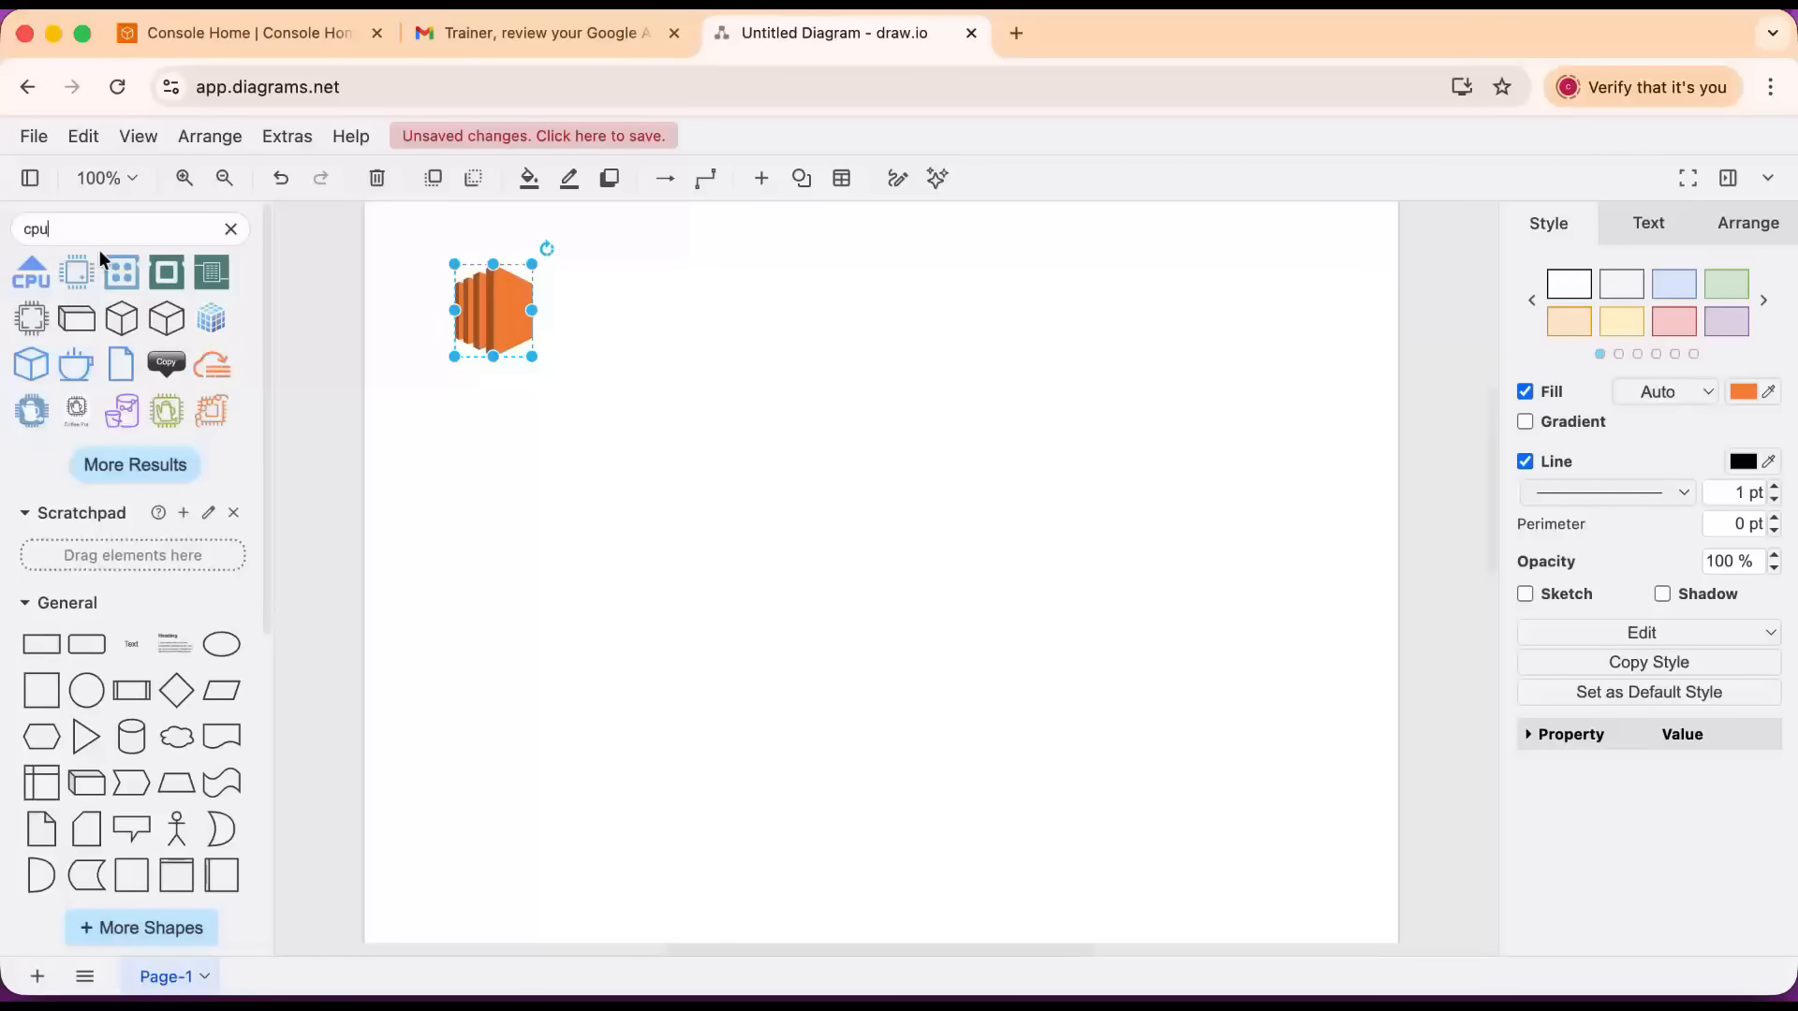
{"action": "left_click_drag", "start_coordinate": [76, 272], "coordinate": [599, 290]}
Search the shapes for "cloudwatch" and place the green CloudWatch icon on the same row, well to the right of the CPU chip.
{"action": "left_click_drag", "start_coordinate": [56, 228], "coordinate": [13, 236]}
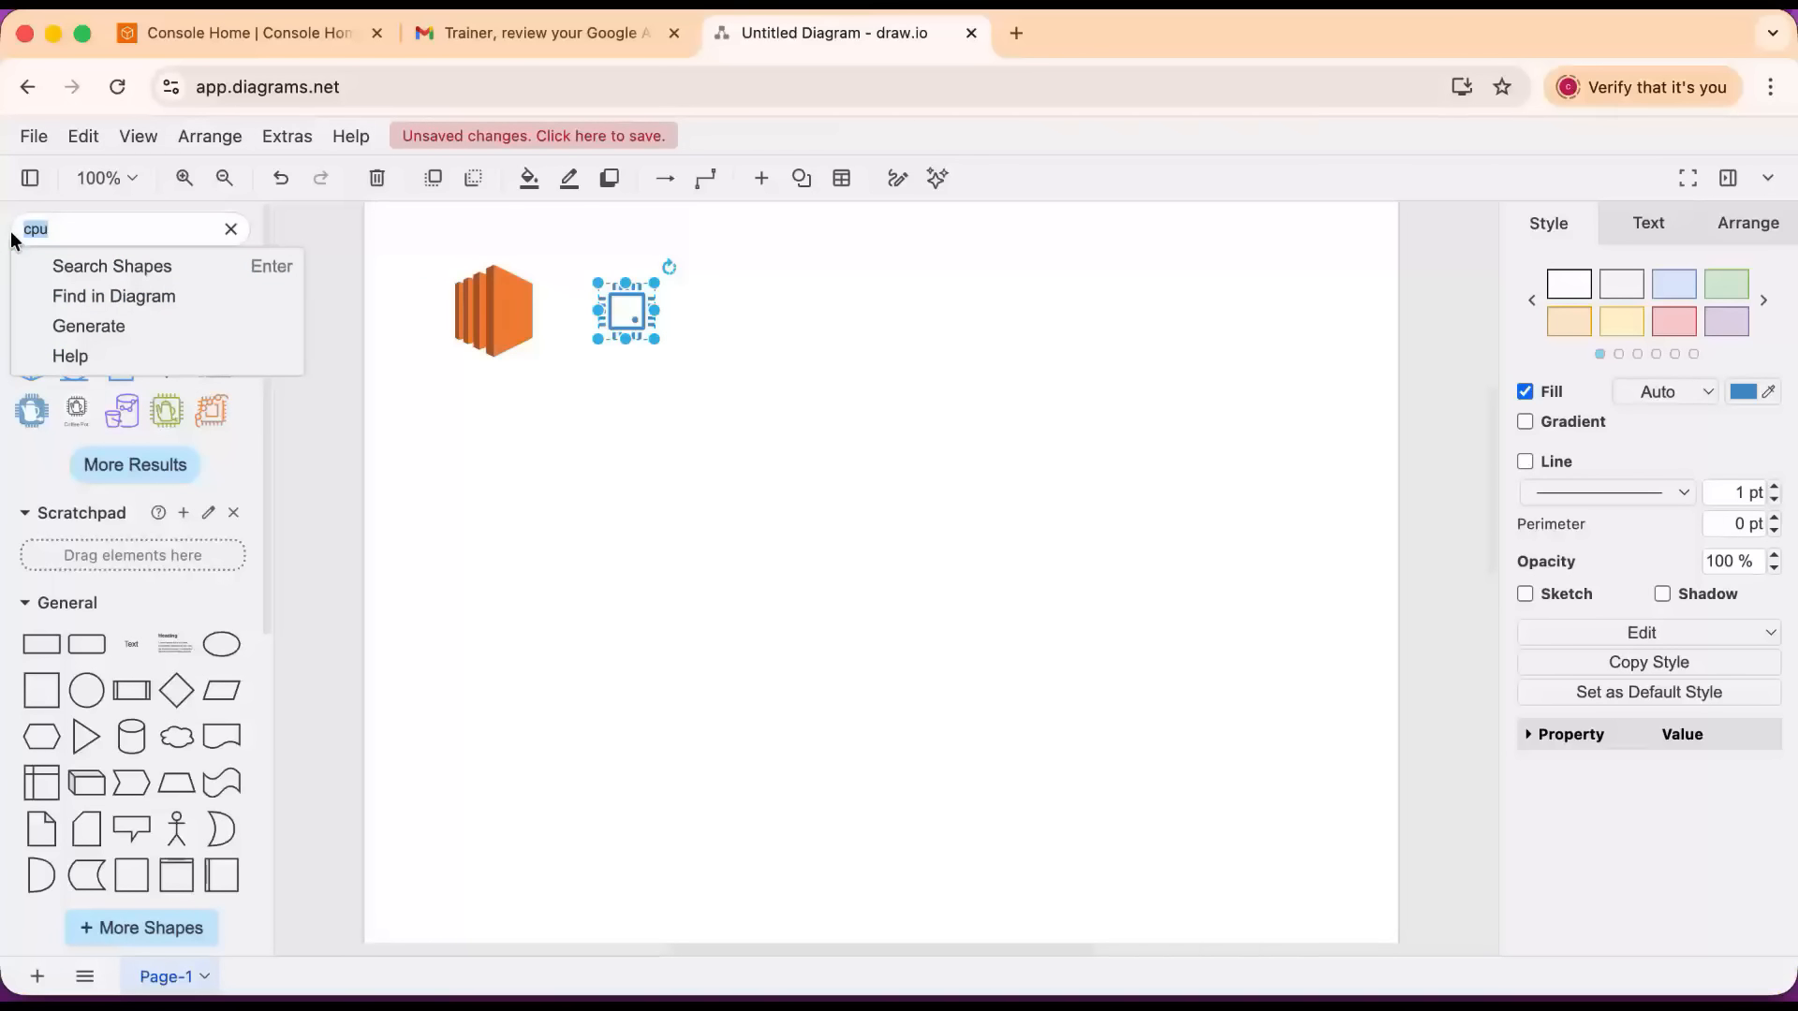
{"action": "type", "text": "cloud"}
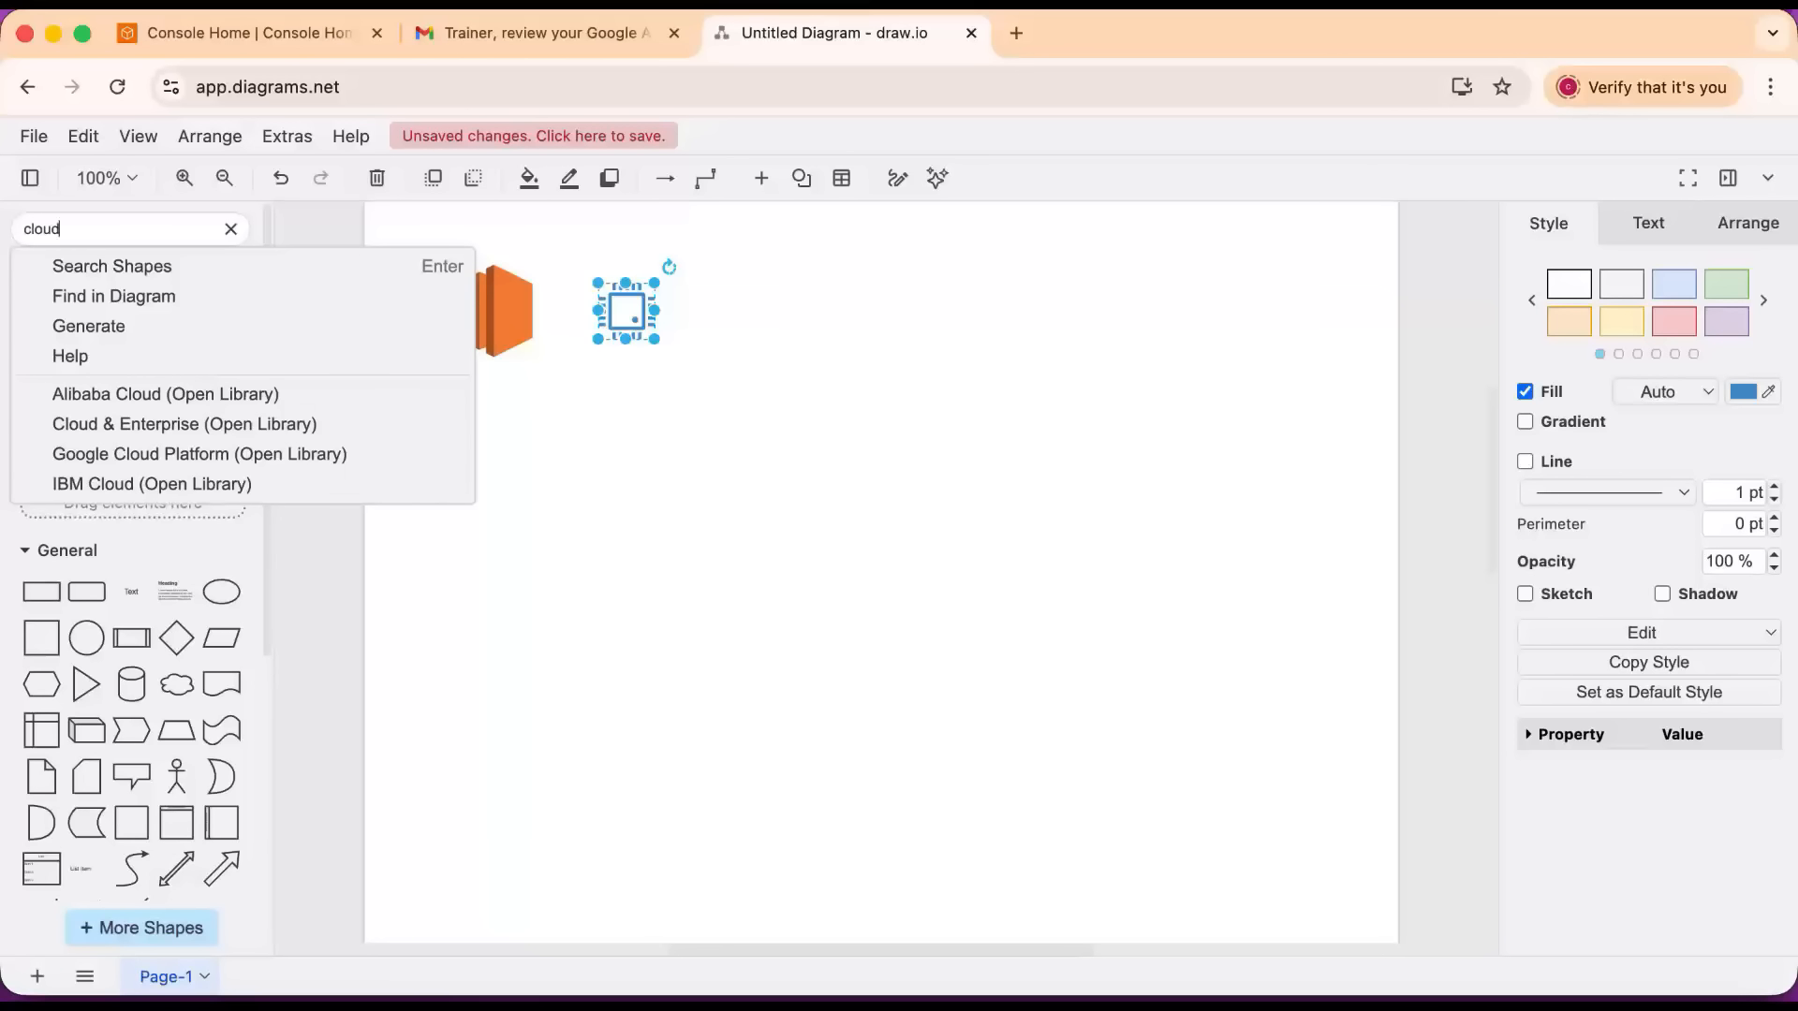
{"action": "type", "text": "watch"}
{"action": "key", "text": "Return"}
{"action": "left_click_drag", "start_coordinate": [75, 272], "coordinate": [906, 258]}
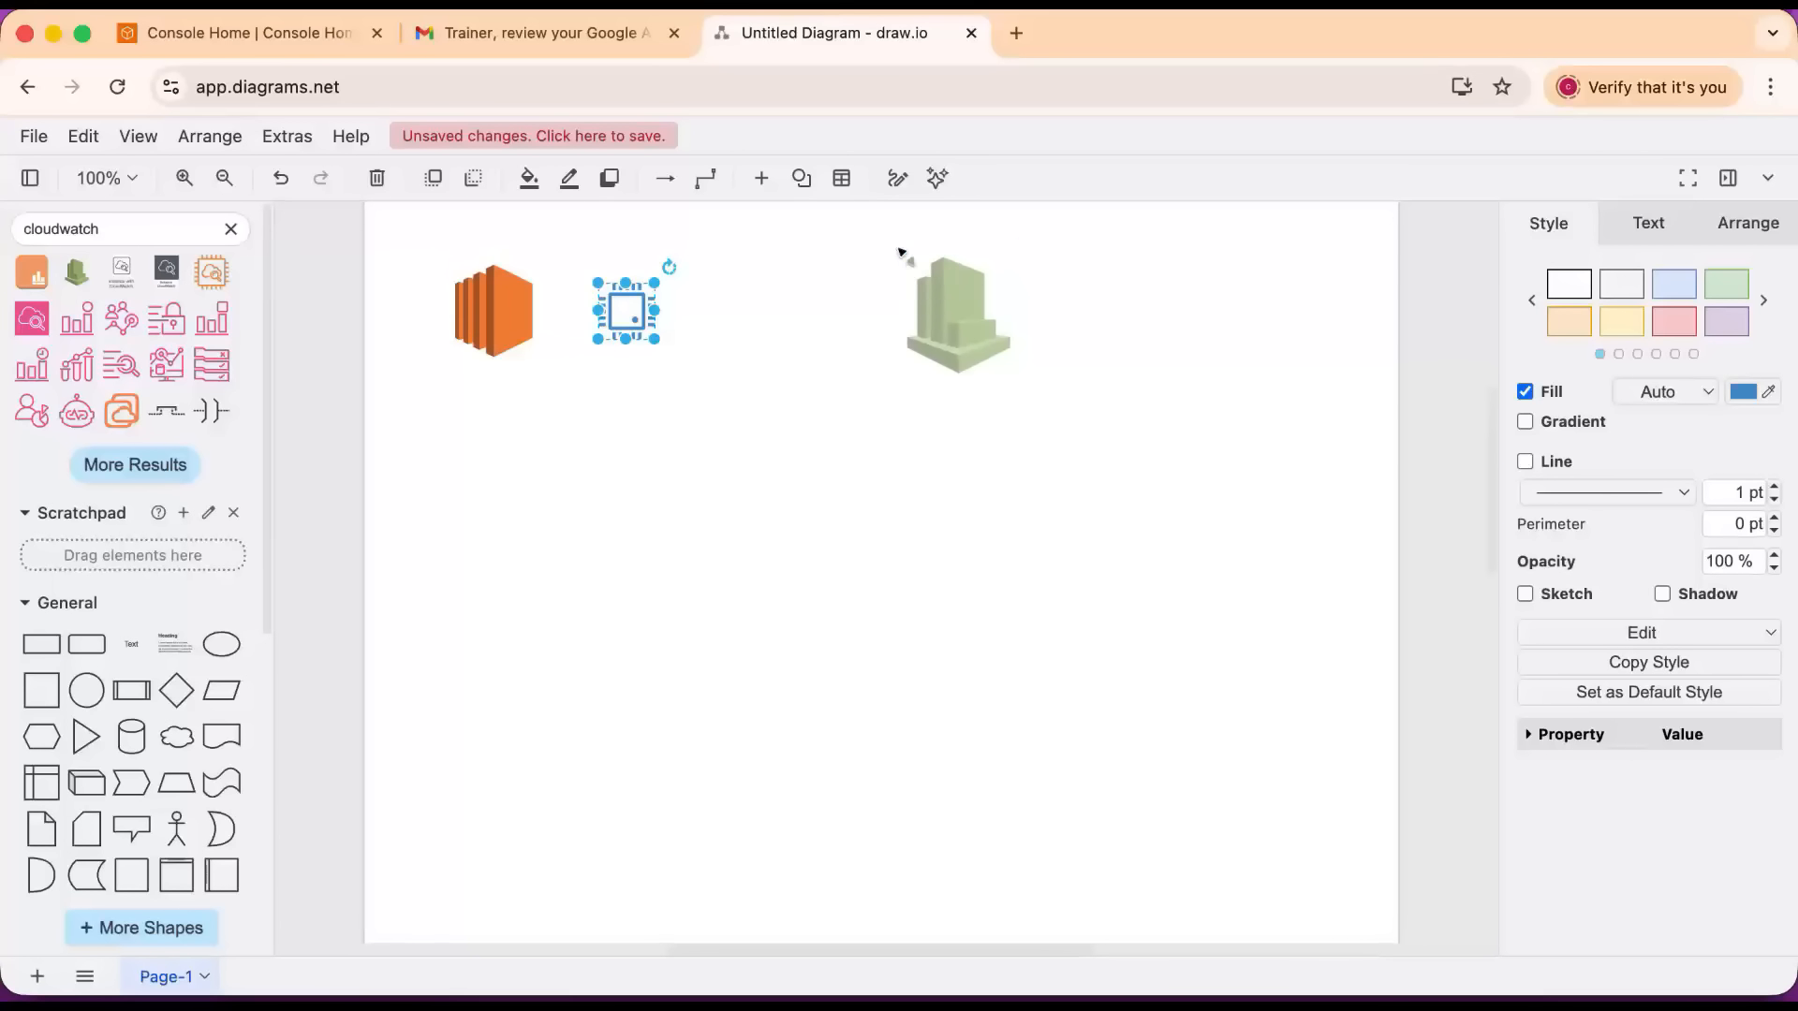
Search the shapes for "metrics" and place the black bar-and-line chart icon to the right of the CloudWatch icon.
{"action": "double_click", "coordinate": [111, 225]}
{"action": "type", "text": "metrics"}
{"action": "key", "text": "Return"}
{"action": "mouse_move", "coordinate": [33, 294]}
{"action": "left_click_drag", "start_coordinate": [33, 294], "coordinate": [1233, 290]}
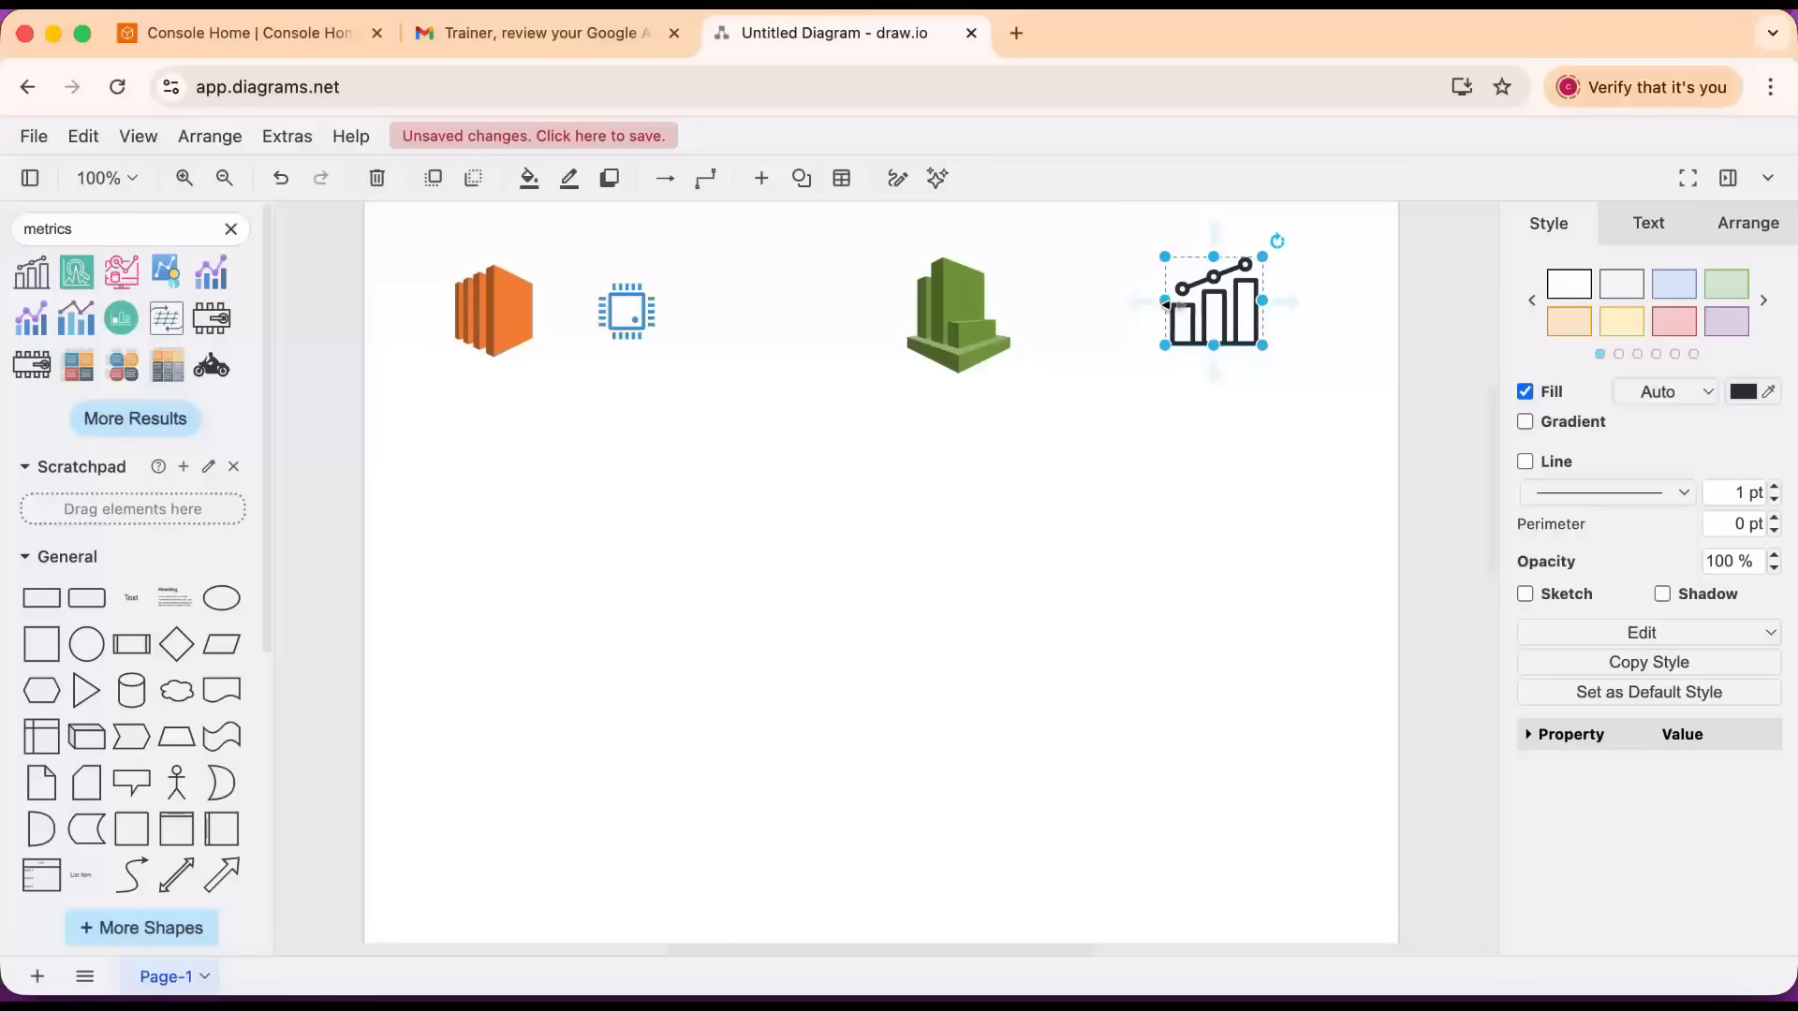
{"action": "left_click", "coordinate": [610, 305]}
{"action": "left_click", "coordinate": [1221, 324]}
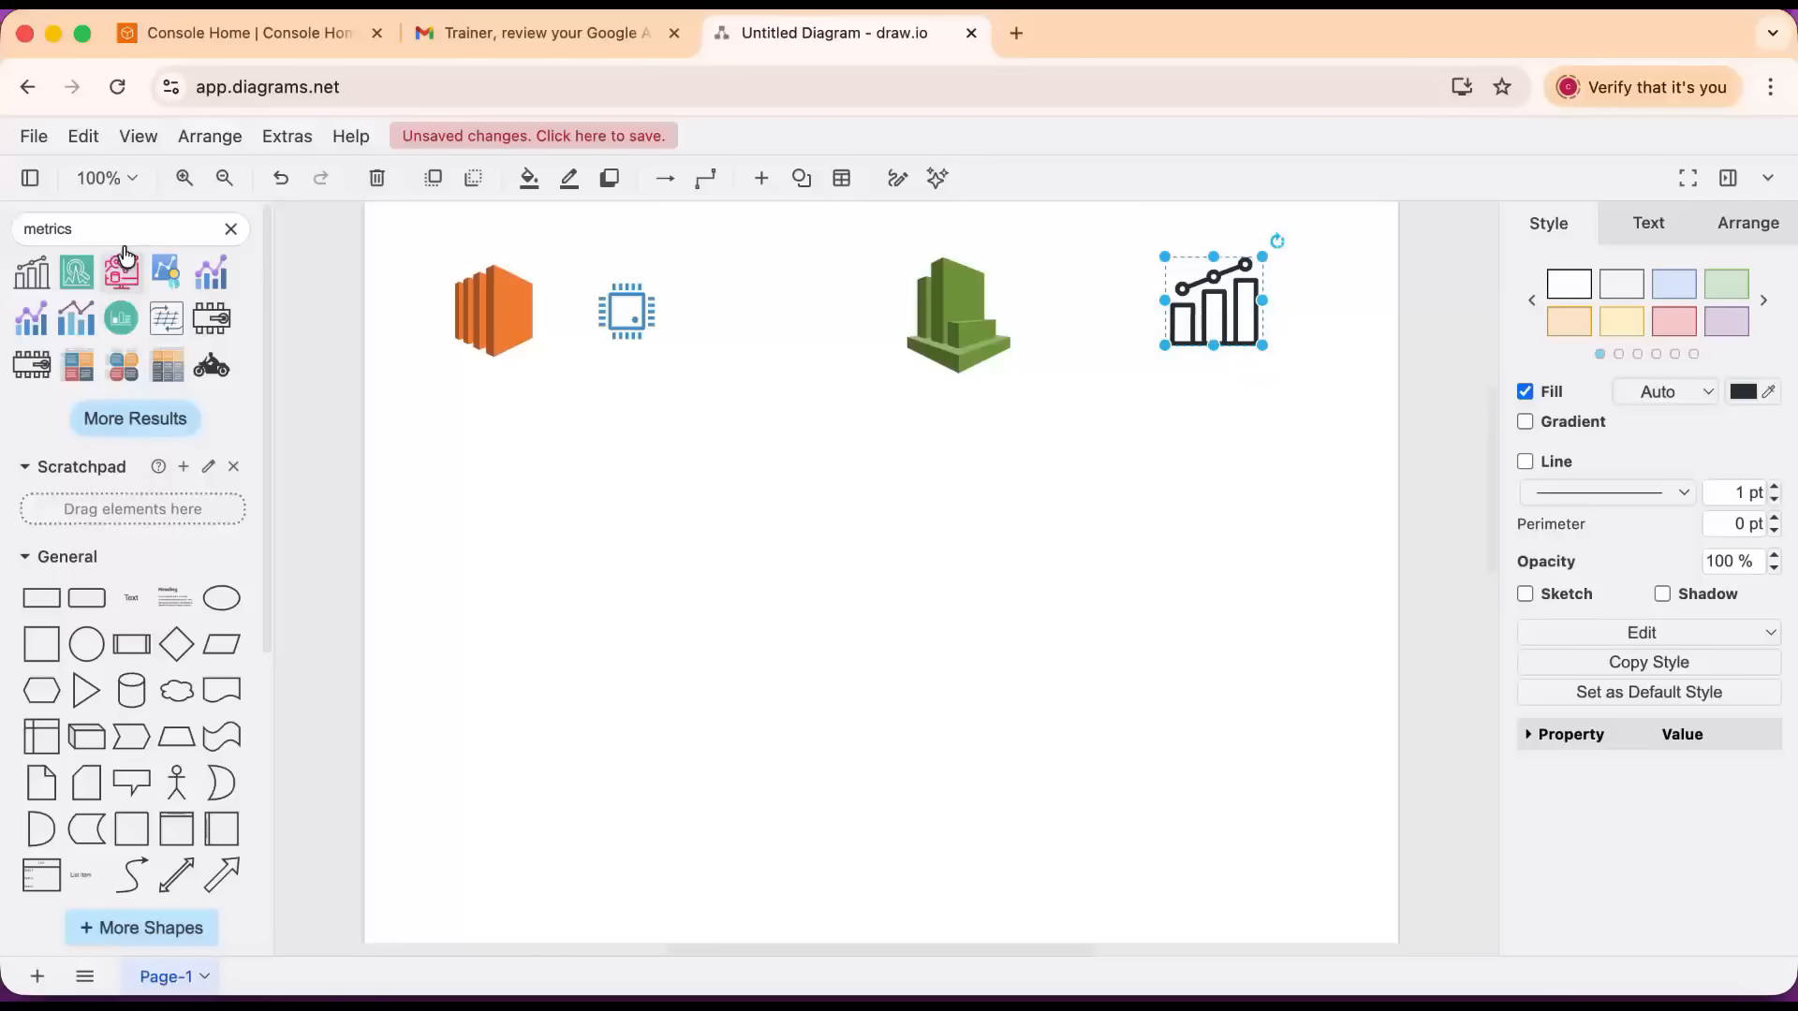
Search the shapes for "sns" and place the dark Amazon SNS icon below the CloudWatch icon.
{"action": "left_click", "coordinate": [12, 228]}
{"action": "type", "text": "sns"}
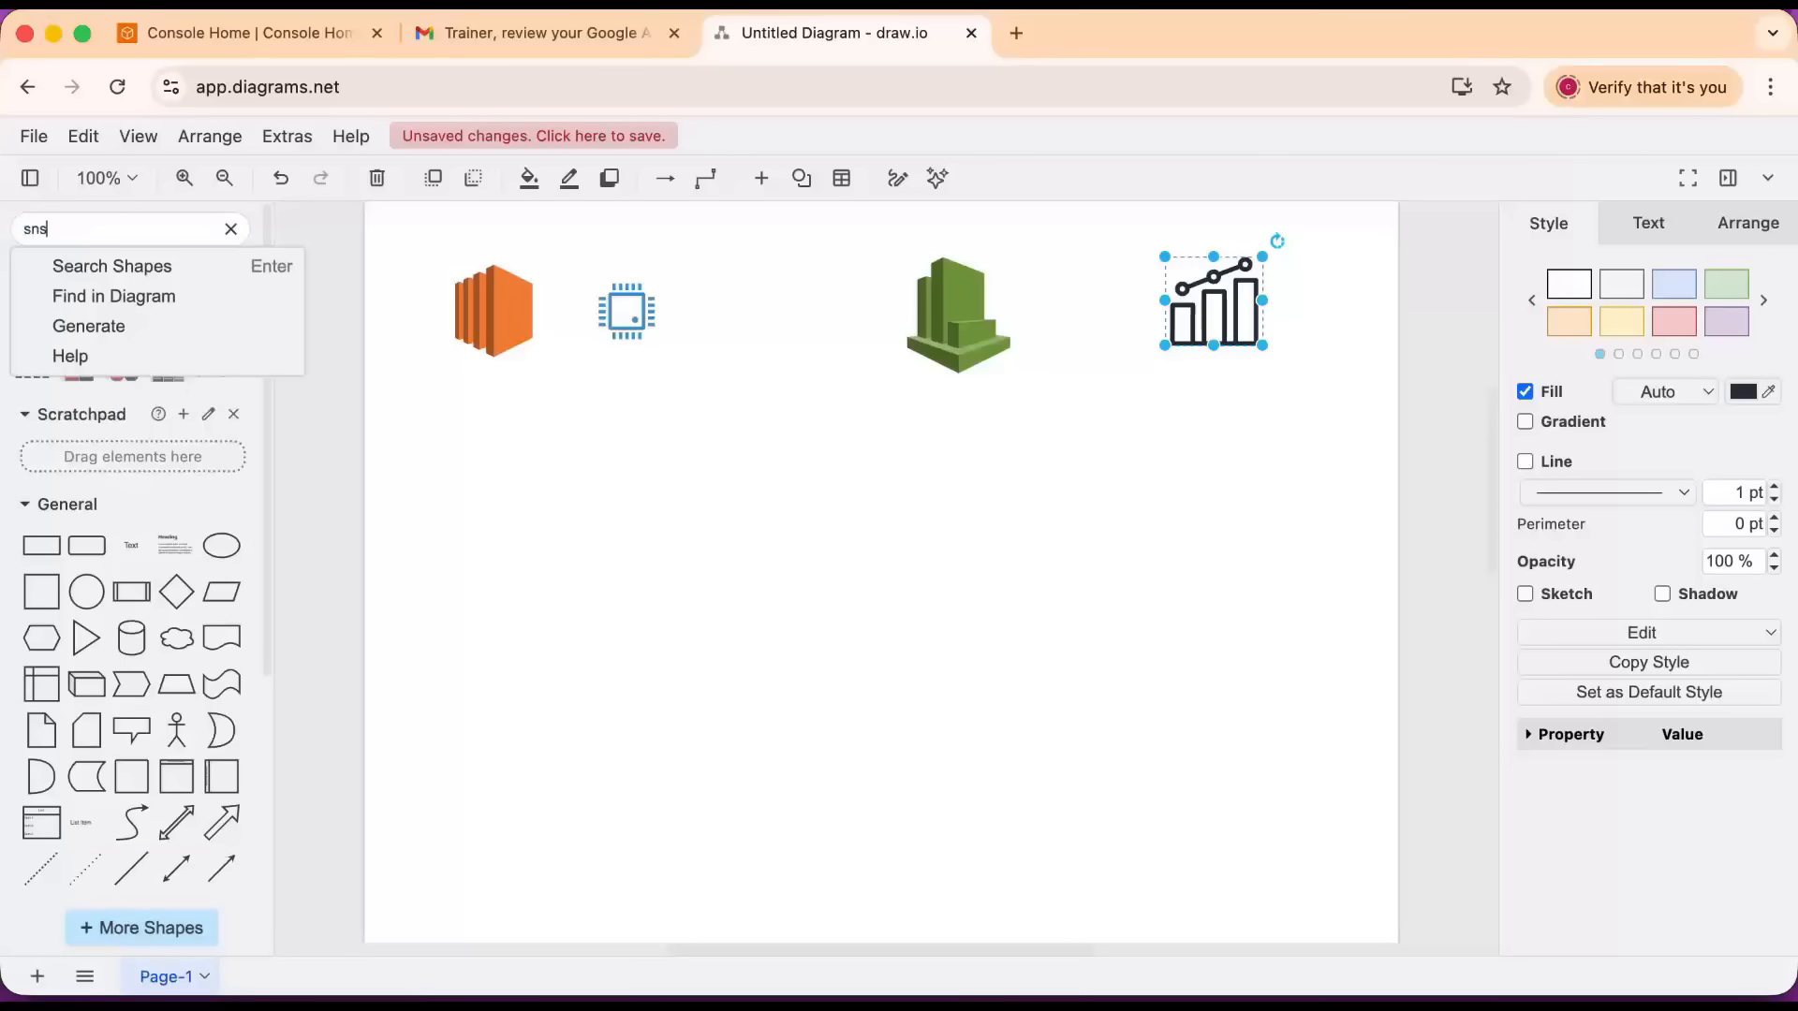
{"action": "key", "text": "Return"}
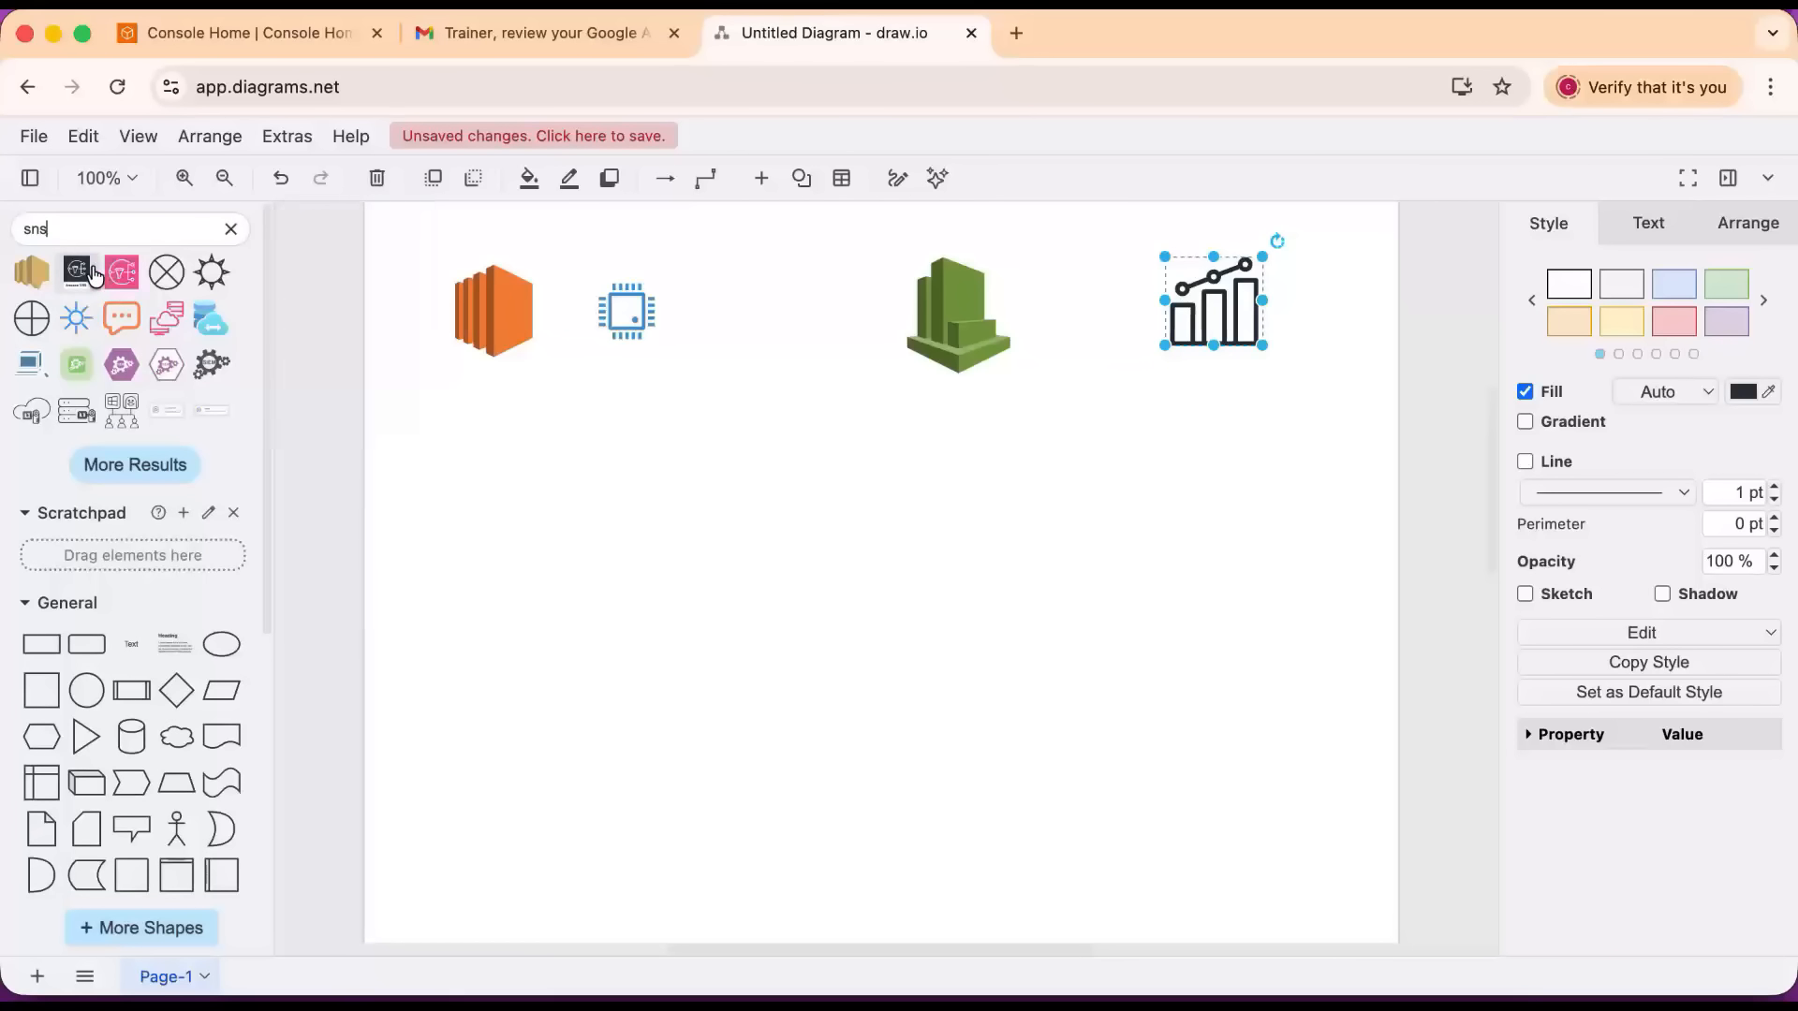
{"action": "mouse_move", "coordinate": [91, 276]}
{"action": "left_click_drag", "start_coordinate": [87, 281], "coordinate": [908, 521]}
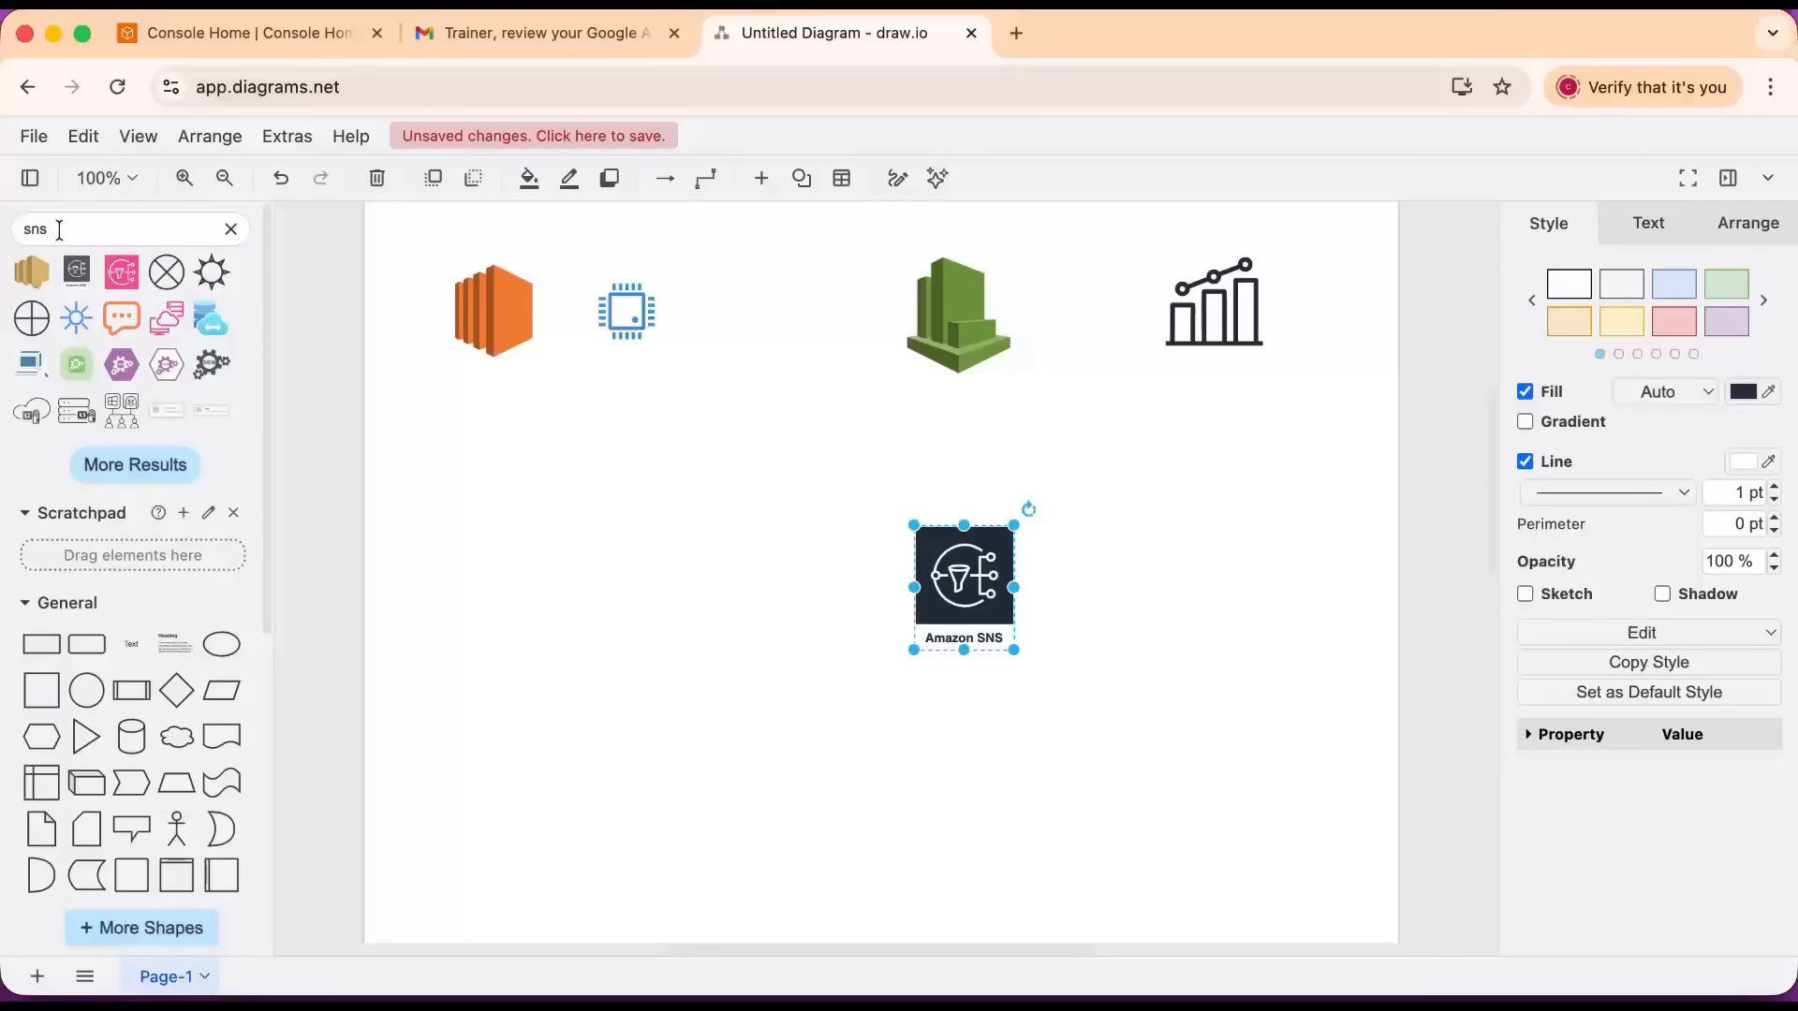
Search the shapes for "notification" and place the yellow Email notification icon to the right of Amazon SNS.
{"action": "double_click", "coordinate": [60, 229]}
{"action": "type", "text": "notific"}
{"action": "key", "text": "Return"}
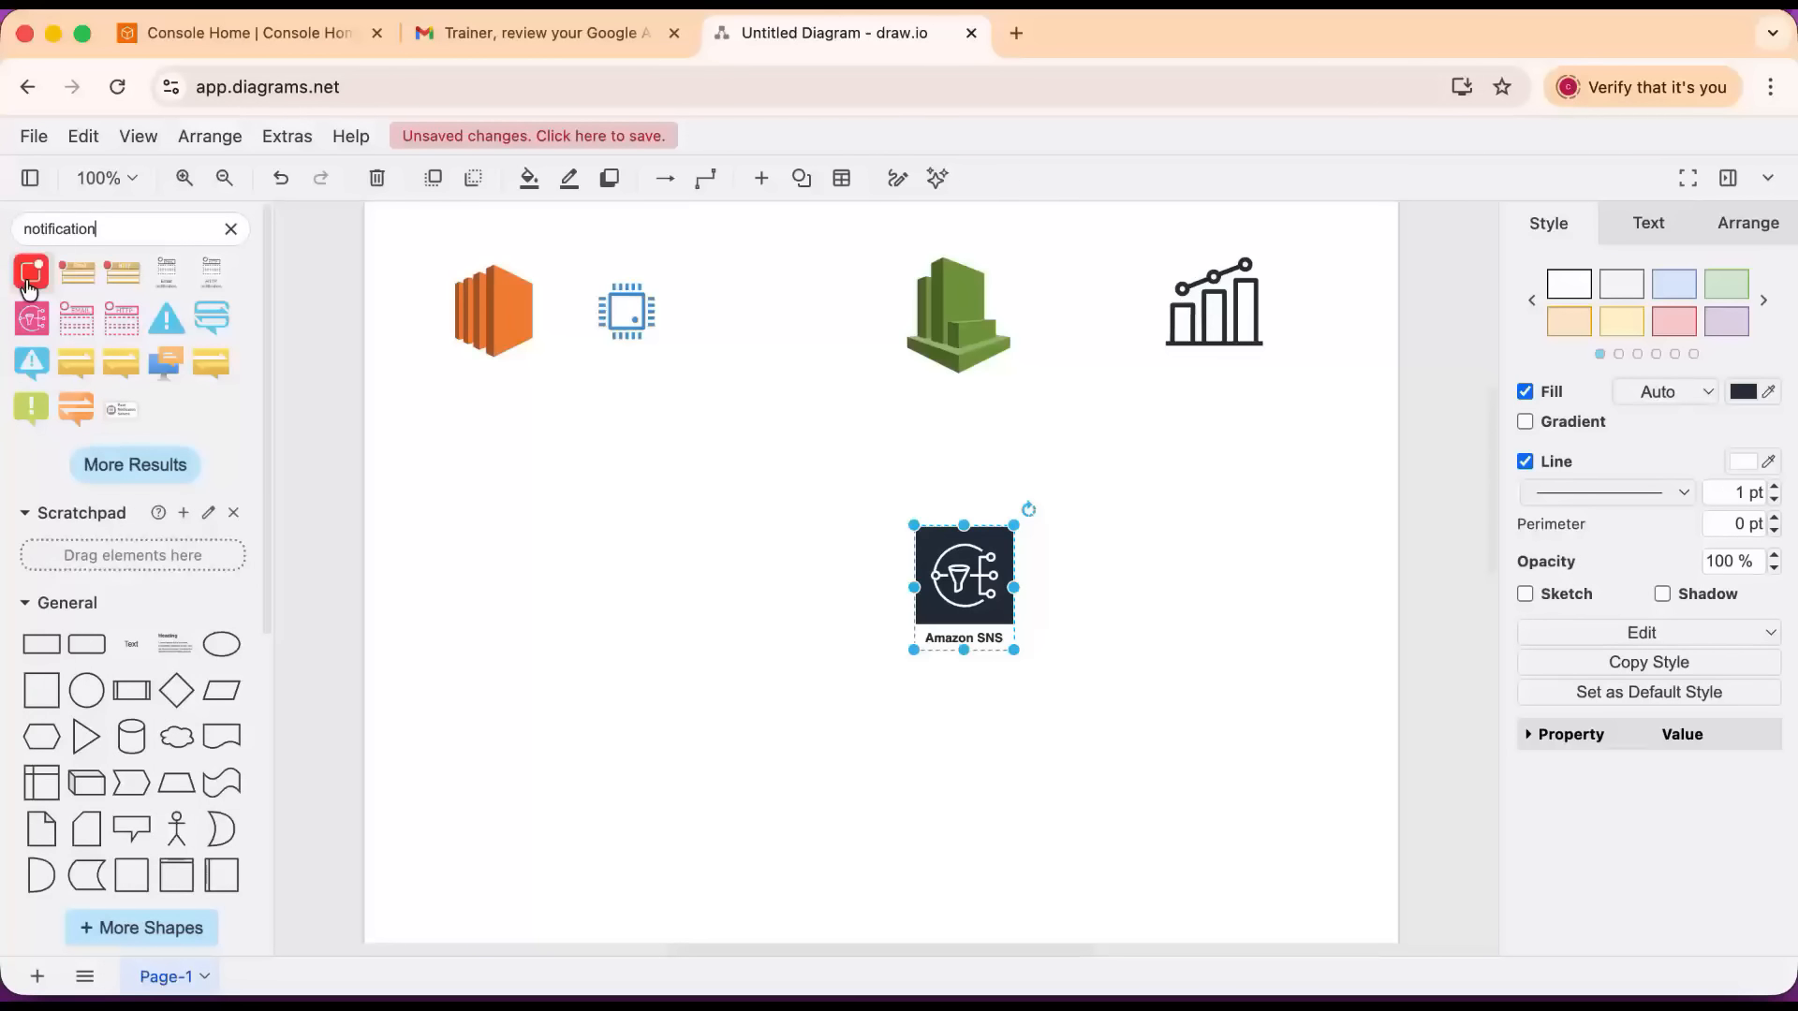
{"action": "left_click_drag", "start_coordinate": [122, 273], "coordinate": [1166, 563]}
Move the CPU chip below the EC2 icon and draw an arrow from the EC2 icon to the CloudWatch icon.
{"action": "left_click_drag", "start_coordinate": [597, 308], "coordinate": [458, 434]}
{"action": "double_click", "coordinate": [482, 323]}
{"action": "left_click_drag", "start_coordinate": [571, 311], "coordinate": [946, 307]}
Move the metrics chart closer to the CloudWatch icon and draw an arrow from CloudWatch to the chart.
{"action": "left_click_drag", "start_coordinate": [1194, 302], "coordinate": [1110, 267]}
{"action": "left_click", "coordinate": [983, 291]}
{"action": "left_click_drag", "start_coordinate": [1028, 313], "coordinate": [1106, 302]}
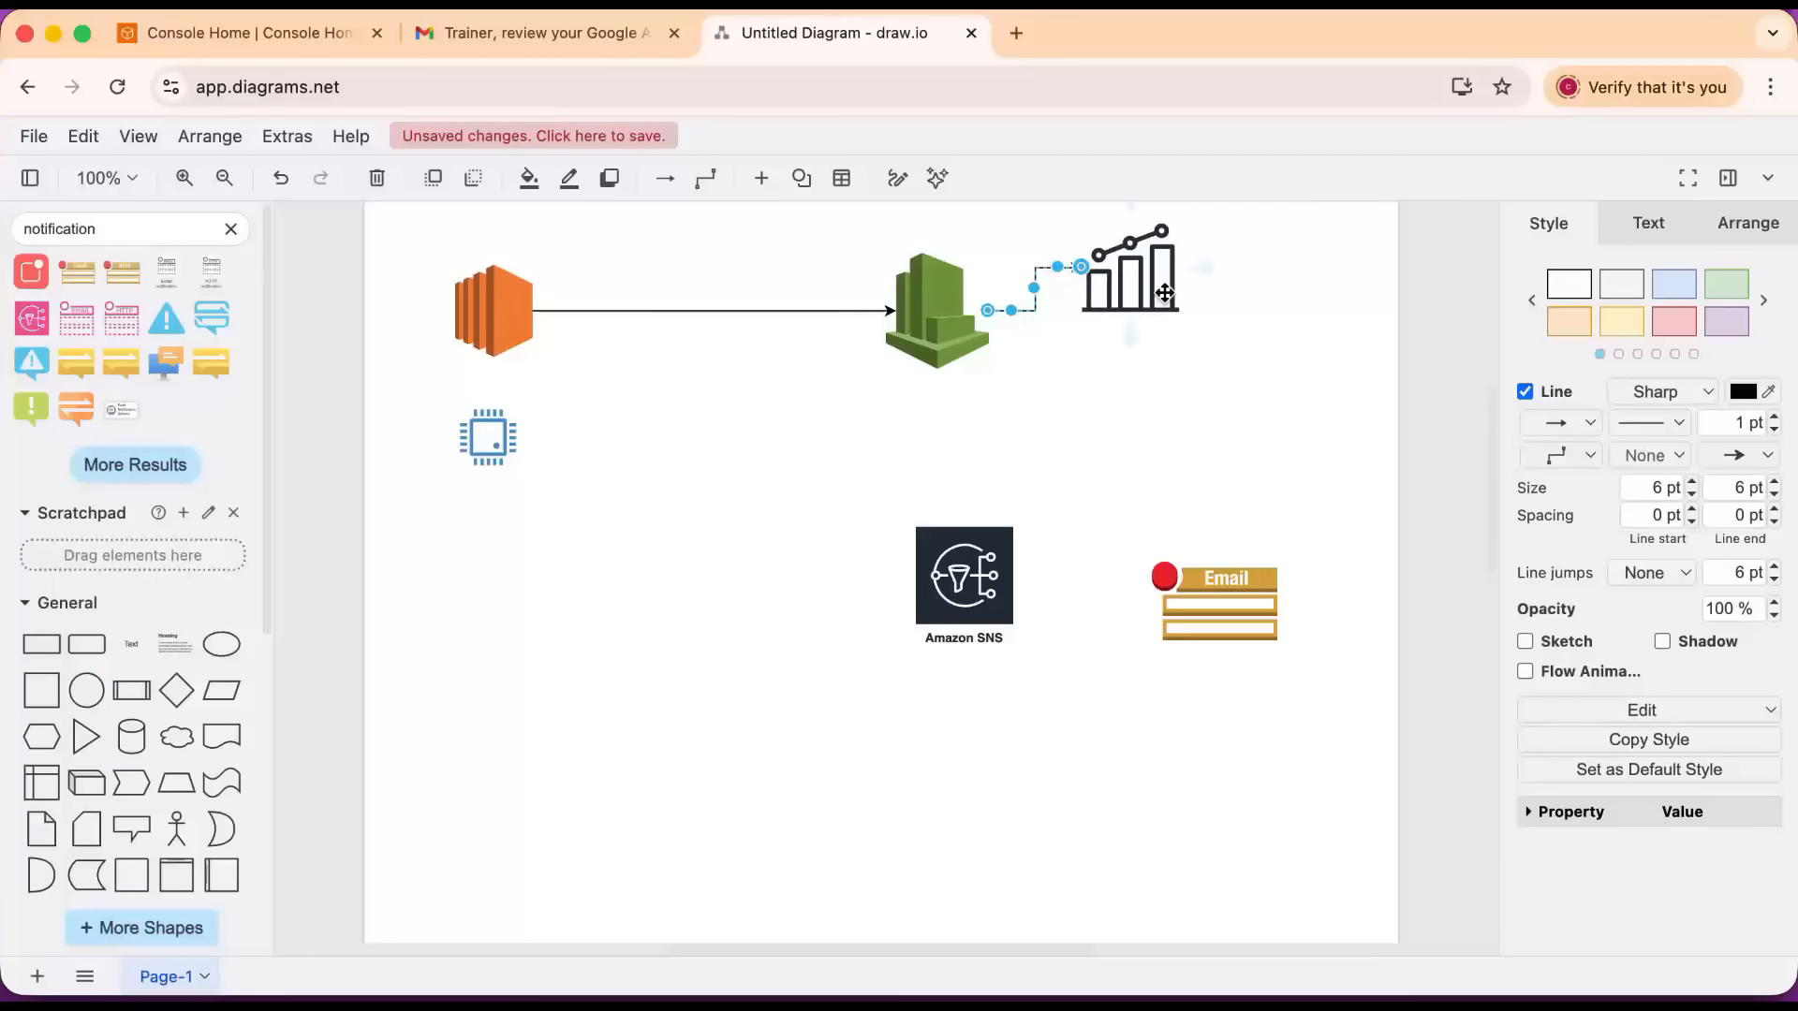
Add the text label "70 %" to the right of the metrics chart icon.
{"action": "left_click", "coordinate": [1254, 261]}
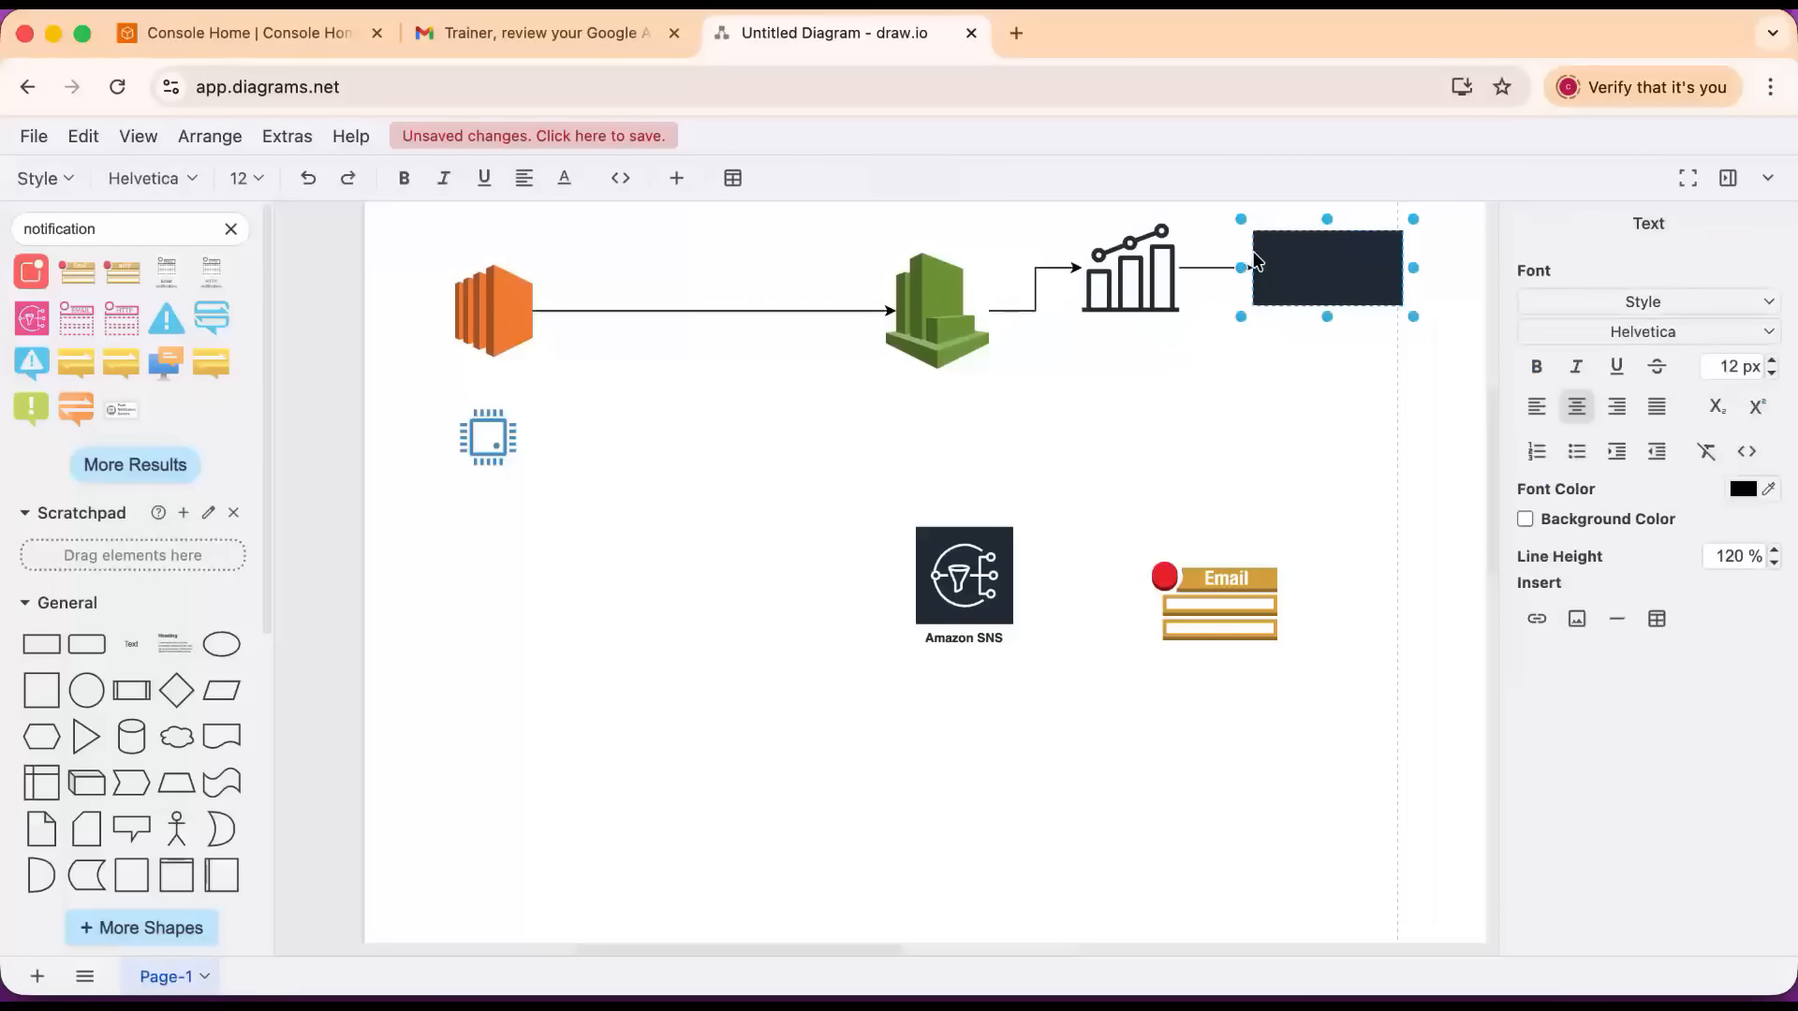
{"action": "key", "text": "BackSpace"}
{"action": "double_click", "coordinate": [1258, 271]}
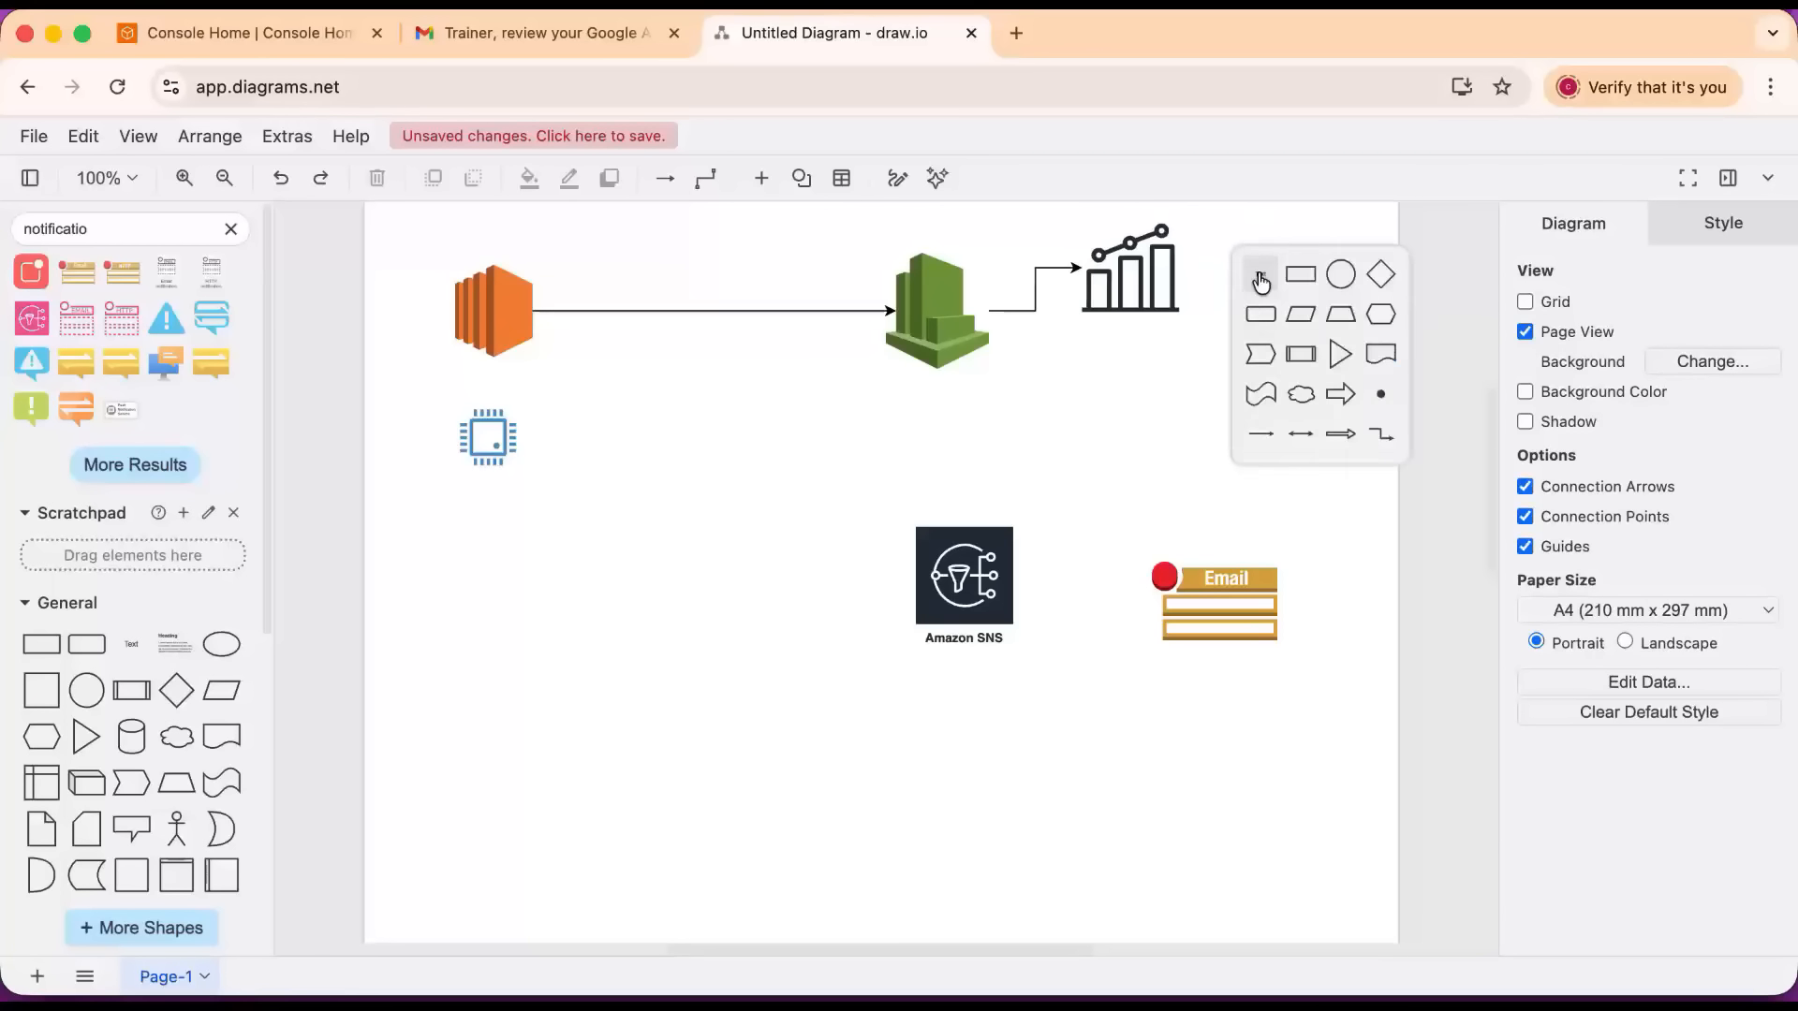
{"action": "left_click", "coordinate": [1258, 271]}
{"action": "type", "text": "70"}
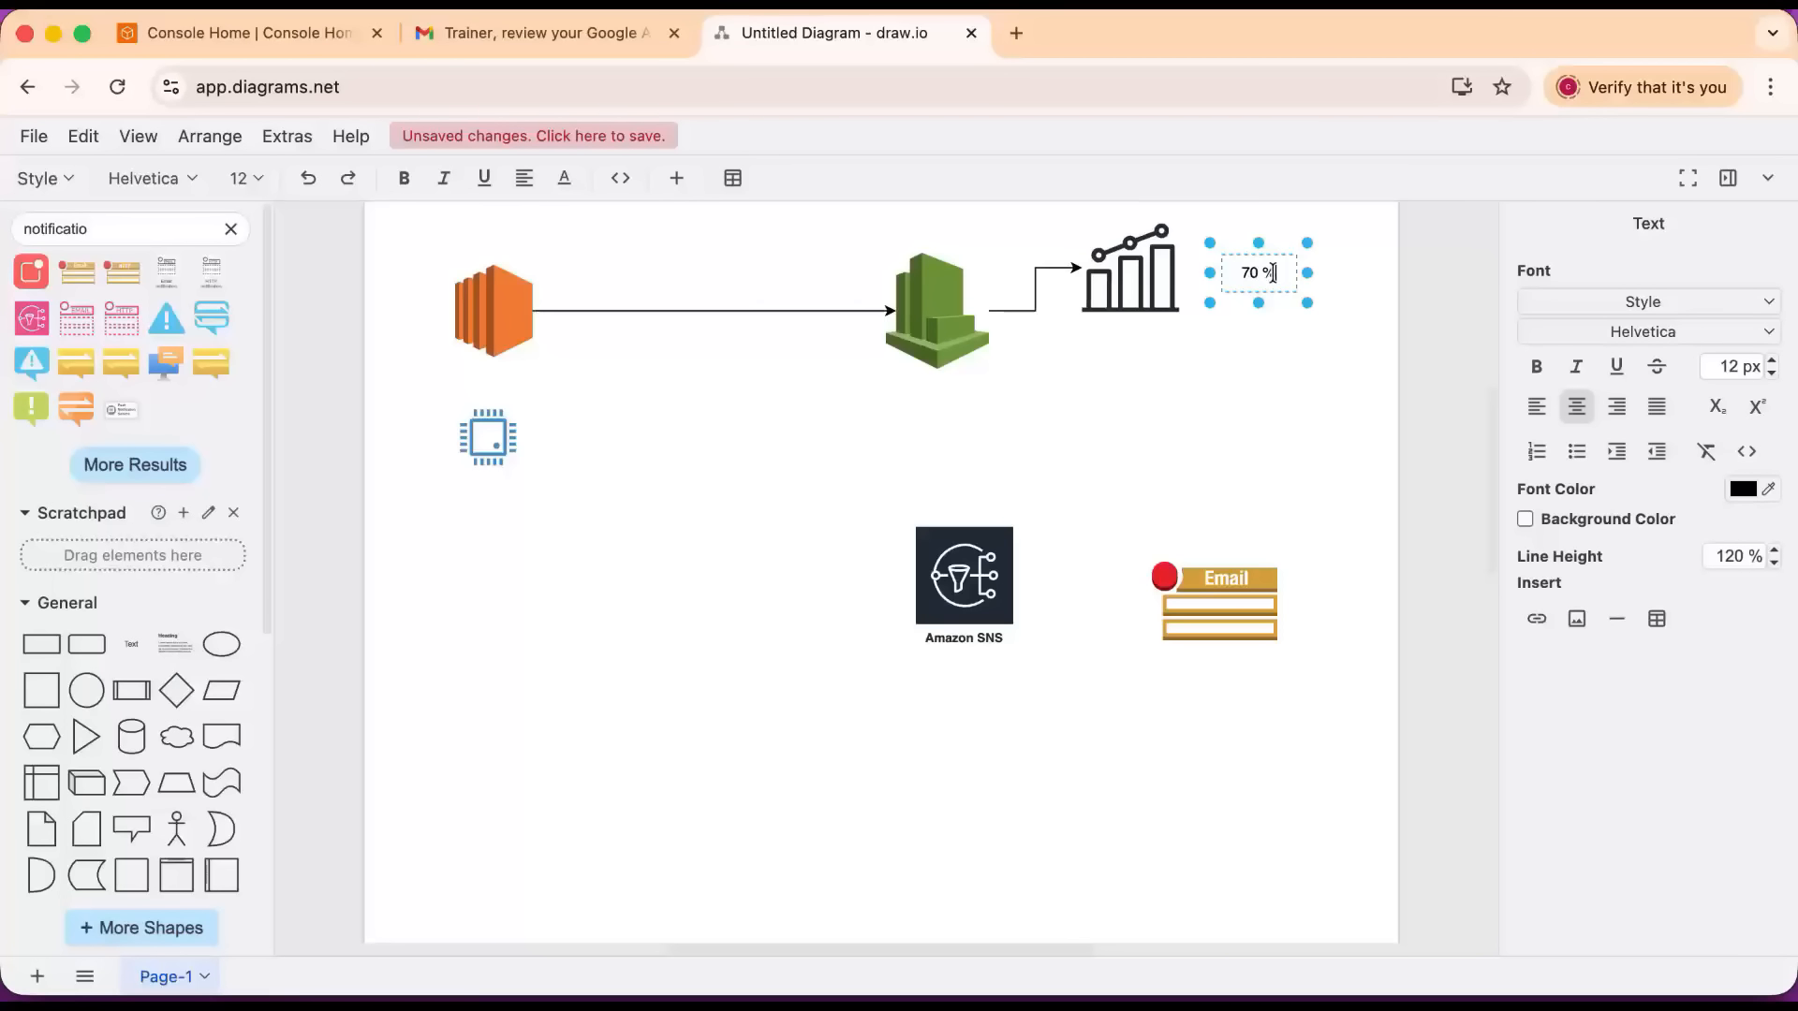
Draw arrows from the CloudWatch icon to Amazon SNS and from Amazon SNS to the Email notification icon.
{"action": "left_click", "coordinate": [941, 313]}
{"action": "left_click_drag", "start_coordinate": [934, 410], "coordinate": [1166, 586]}
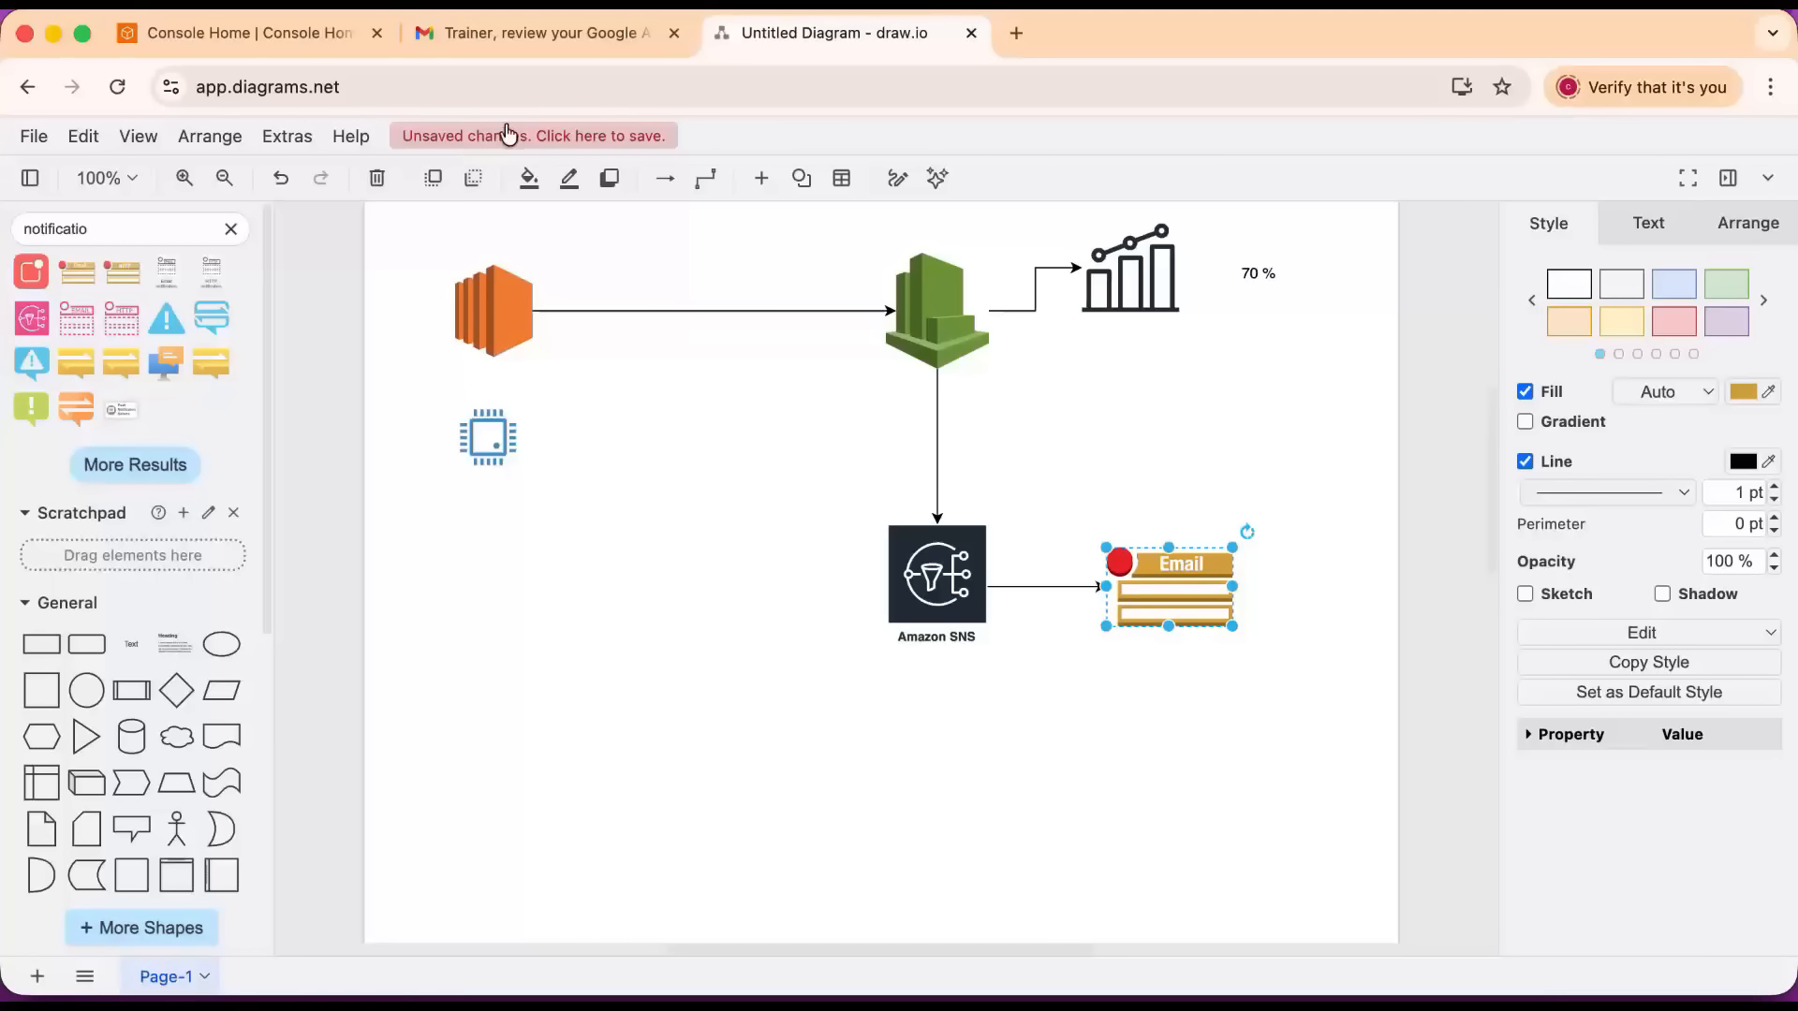
Switch to the AWS console, check the us-east-1 region in the page address, and open the EC2 instances list.
{"action": "left_click", "coordinate": [261, 30]}
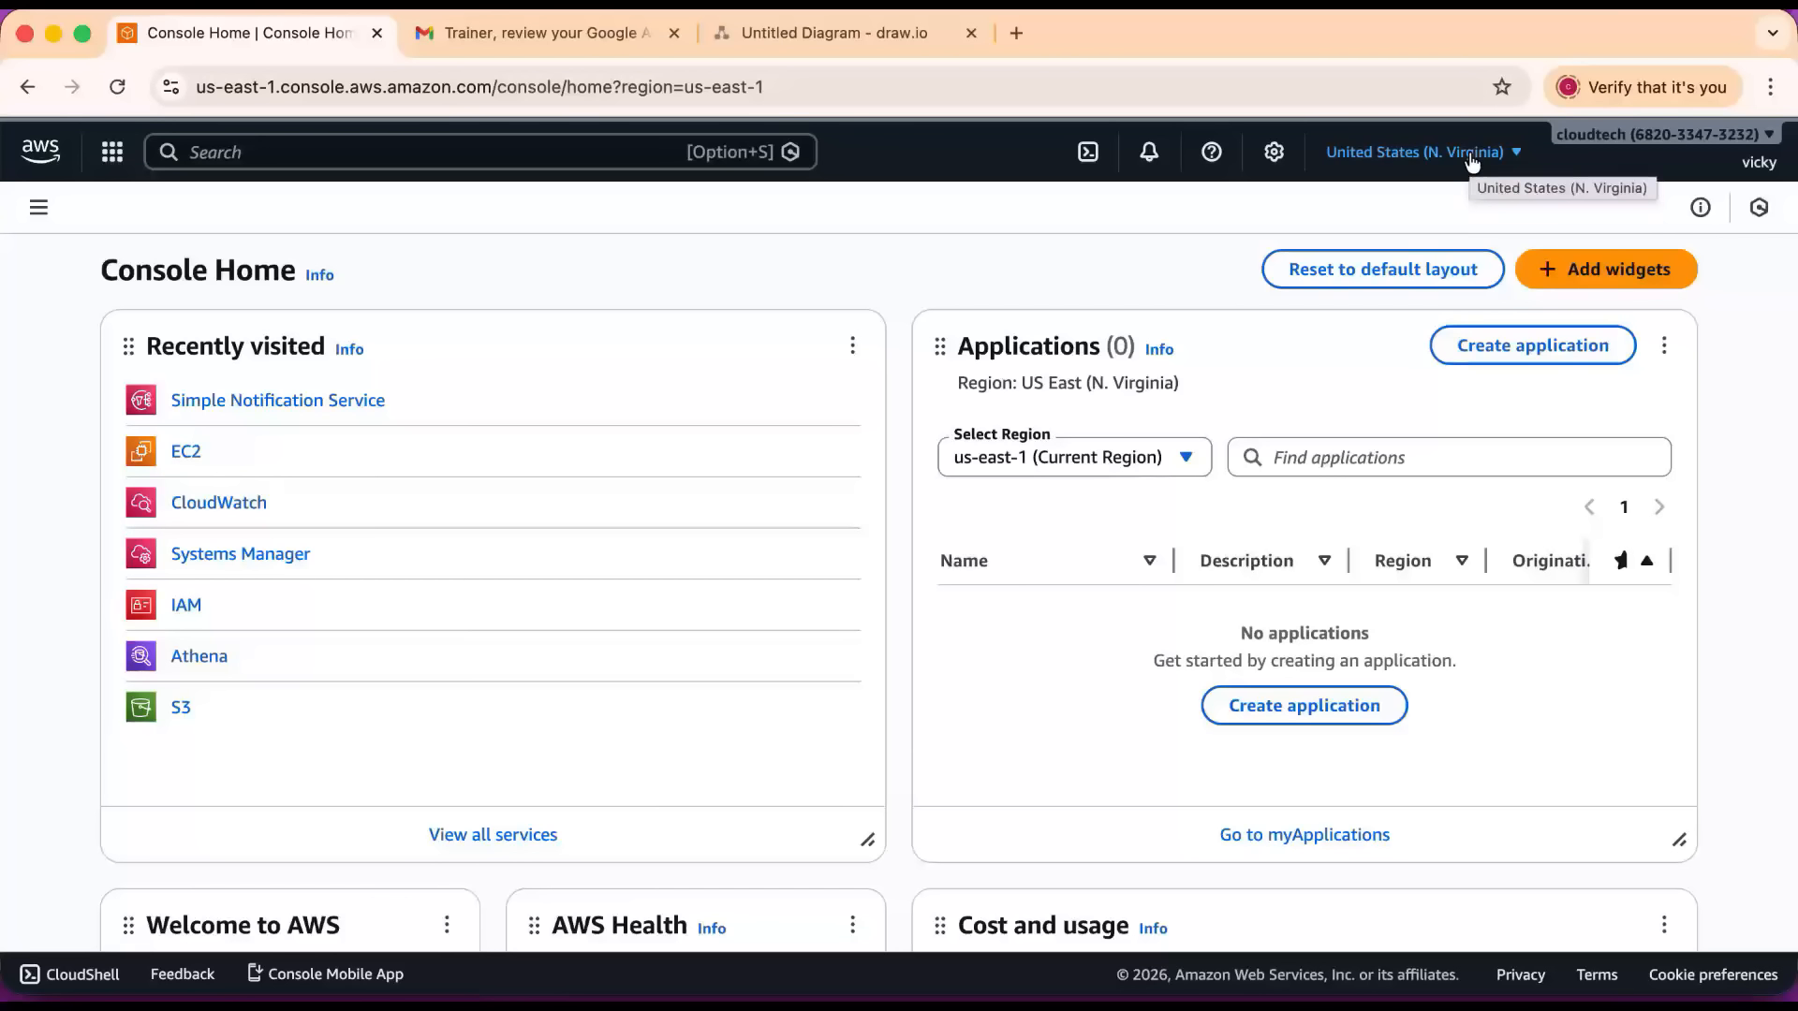
{"action": "left_click", "coordinate": [794, 82]}
{"action": "left_click_drag", "start_coordinate": [794, 82], "coordinate": [684, 82]}
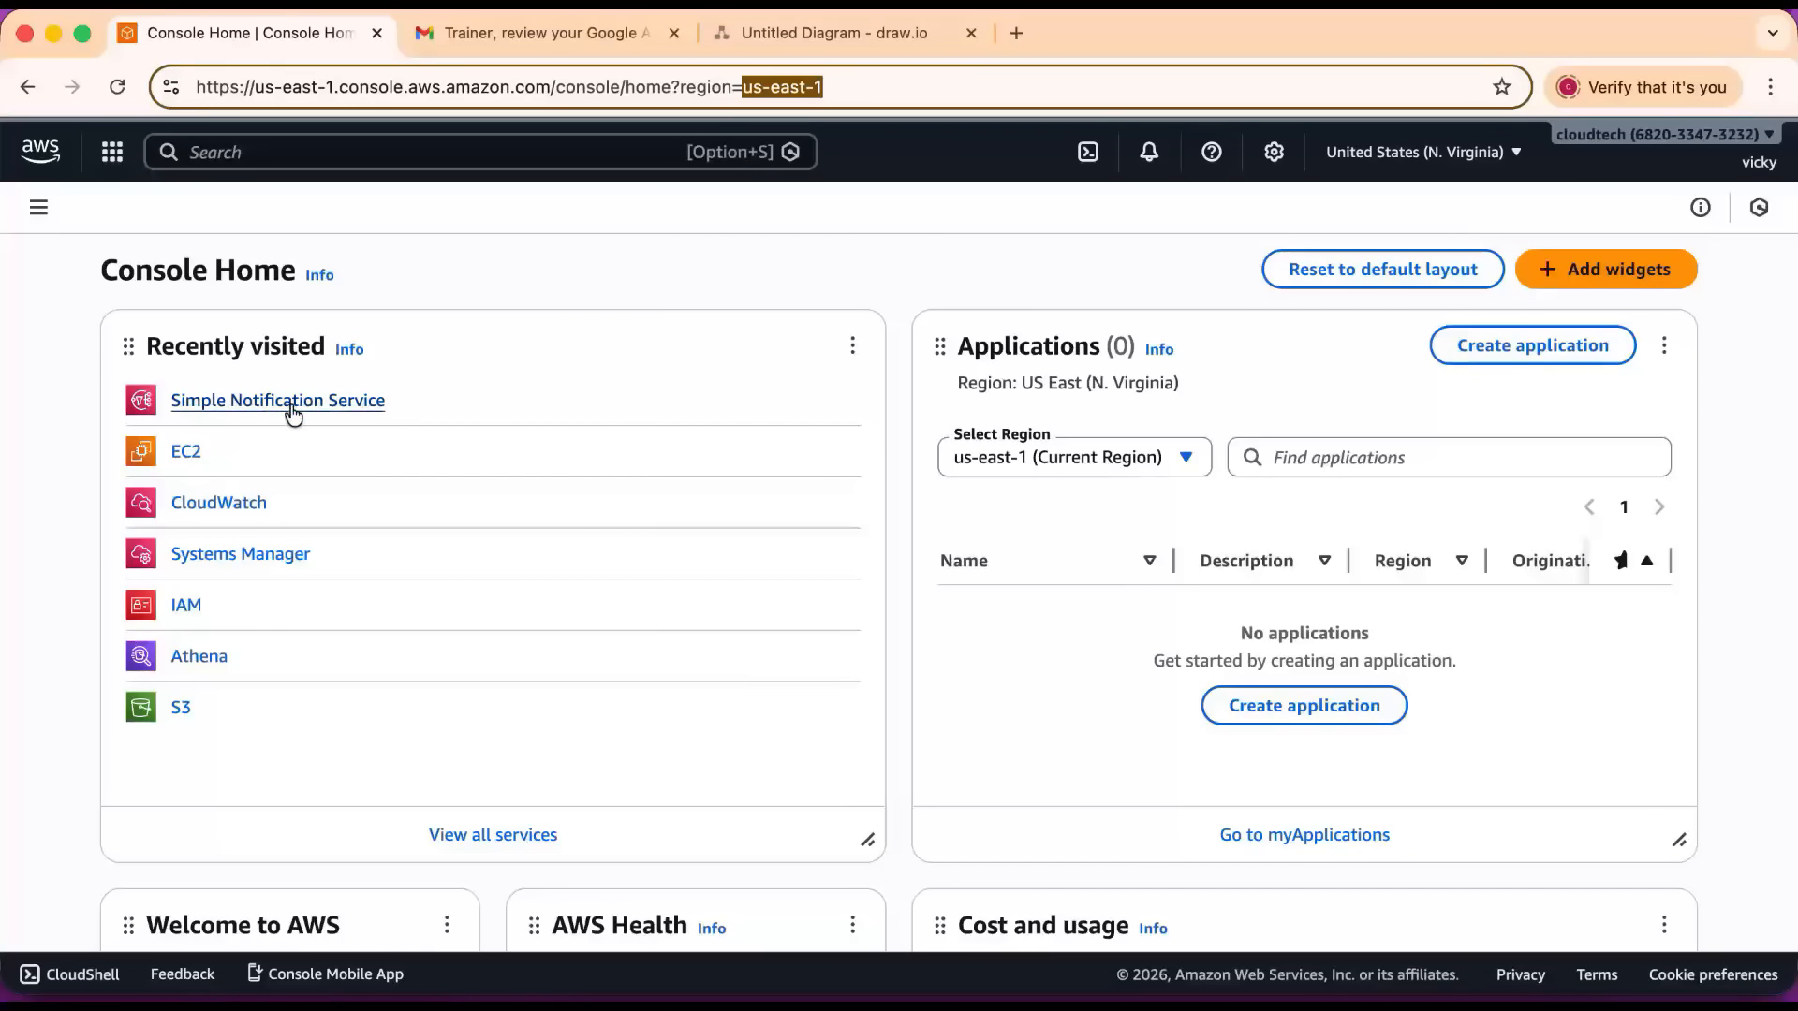
{"action": "left_click", "coordinate": [231, 164]}
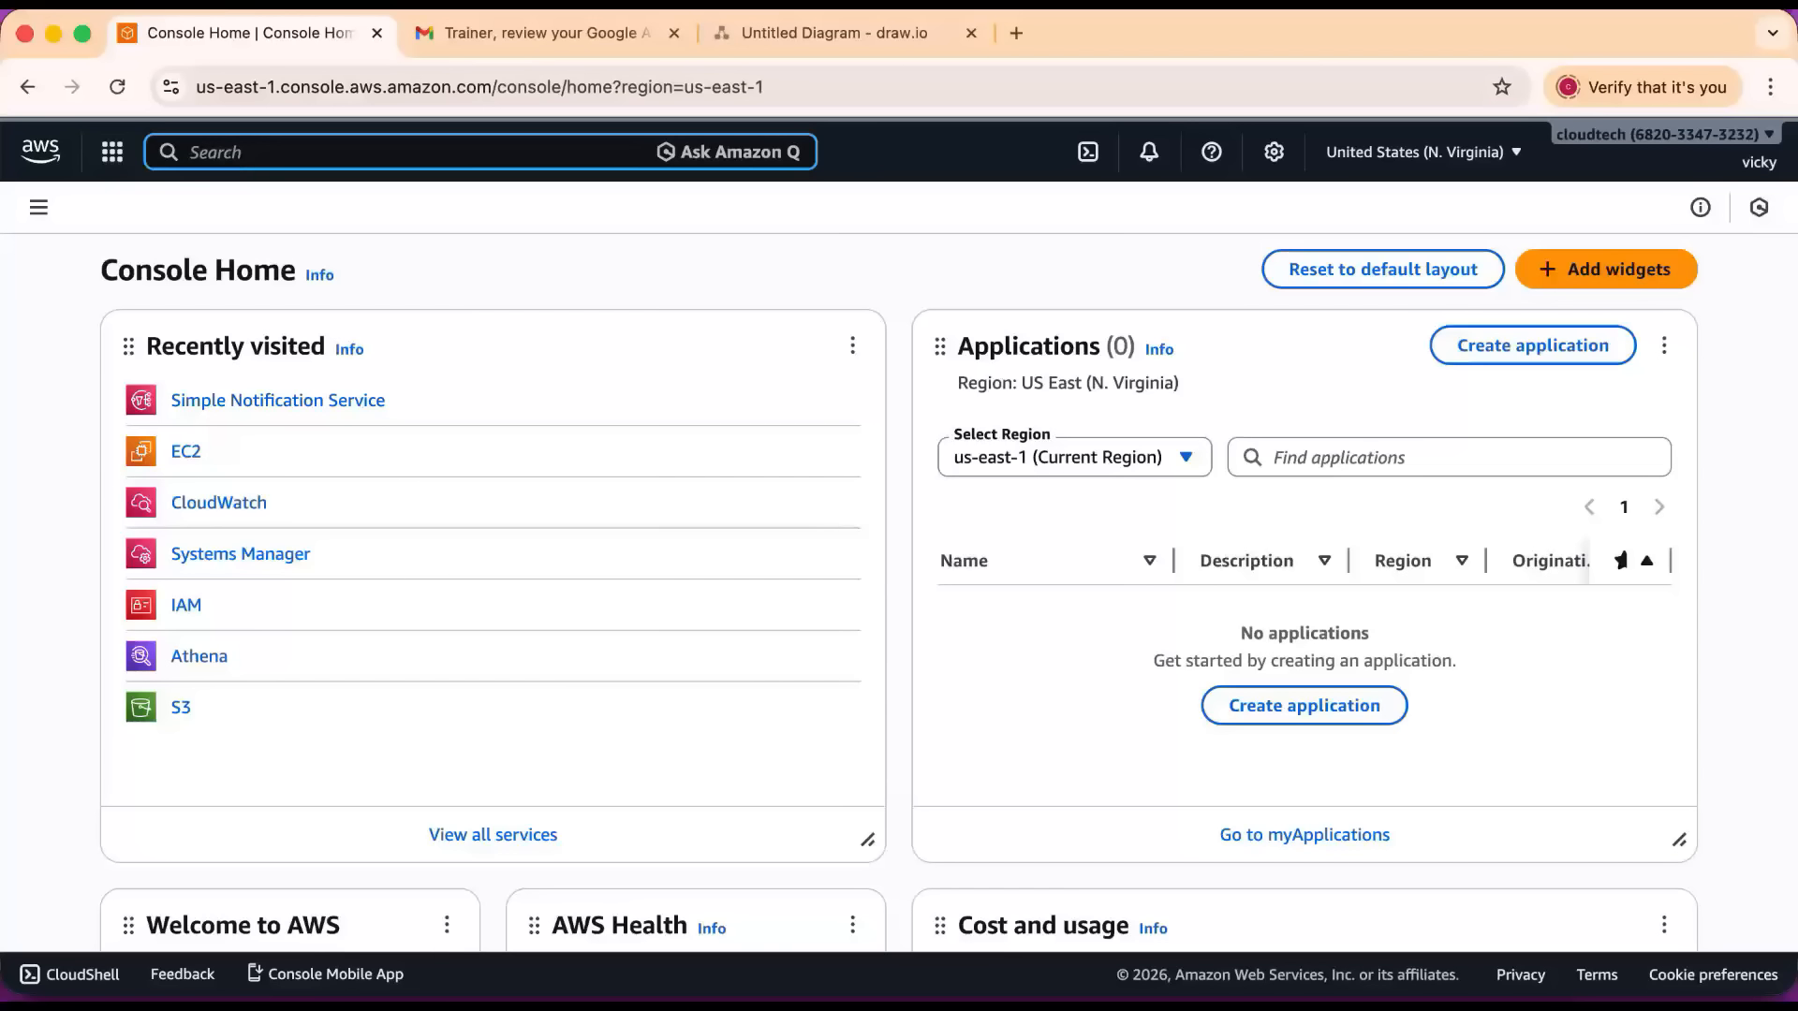
{"action": "type", "text": "ec2"}
{"action": "left_click", "coordinate": [540, 300]}
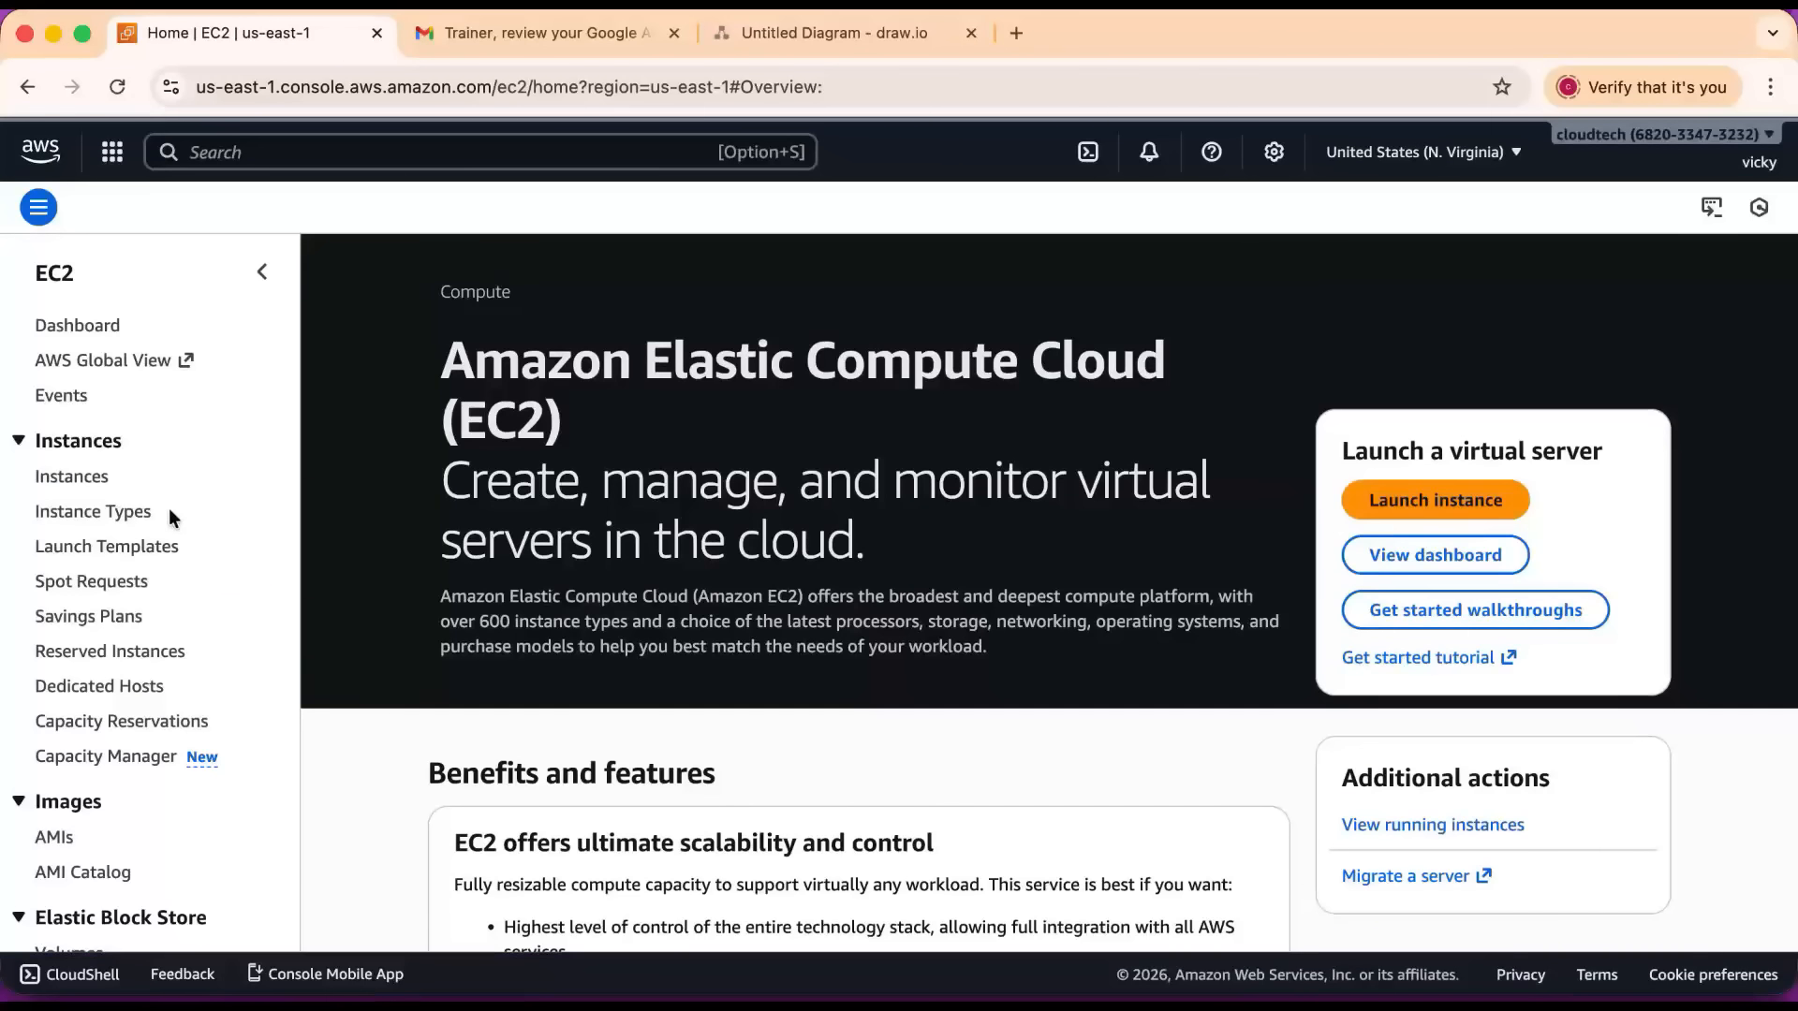
{"action": "left_click", "coordinate": [75, 476]}
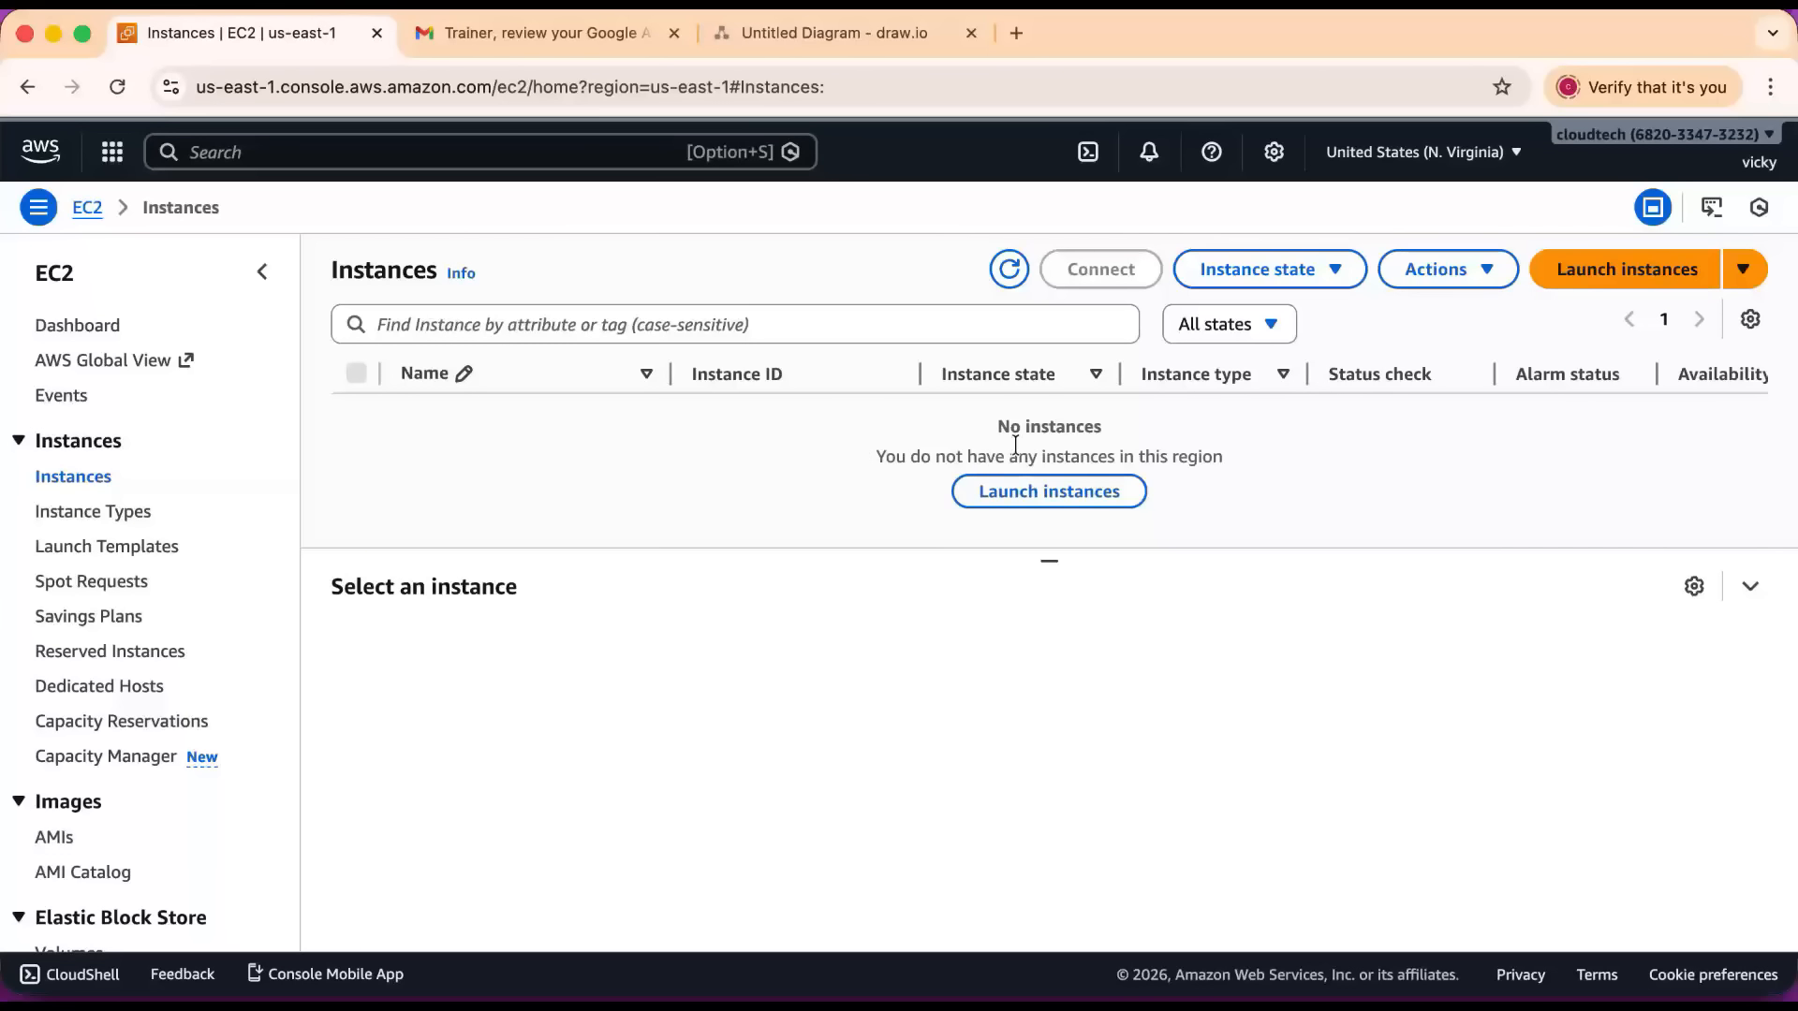
Start launching a new EC2 instance and name it linux-monitoring.
{"action": "left_click", "coordinate": [1564, 282]}
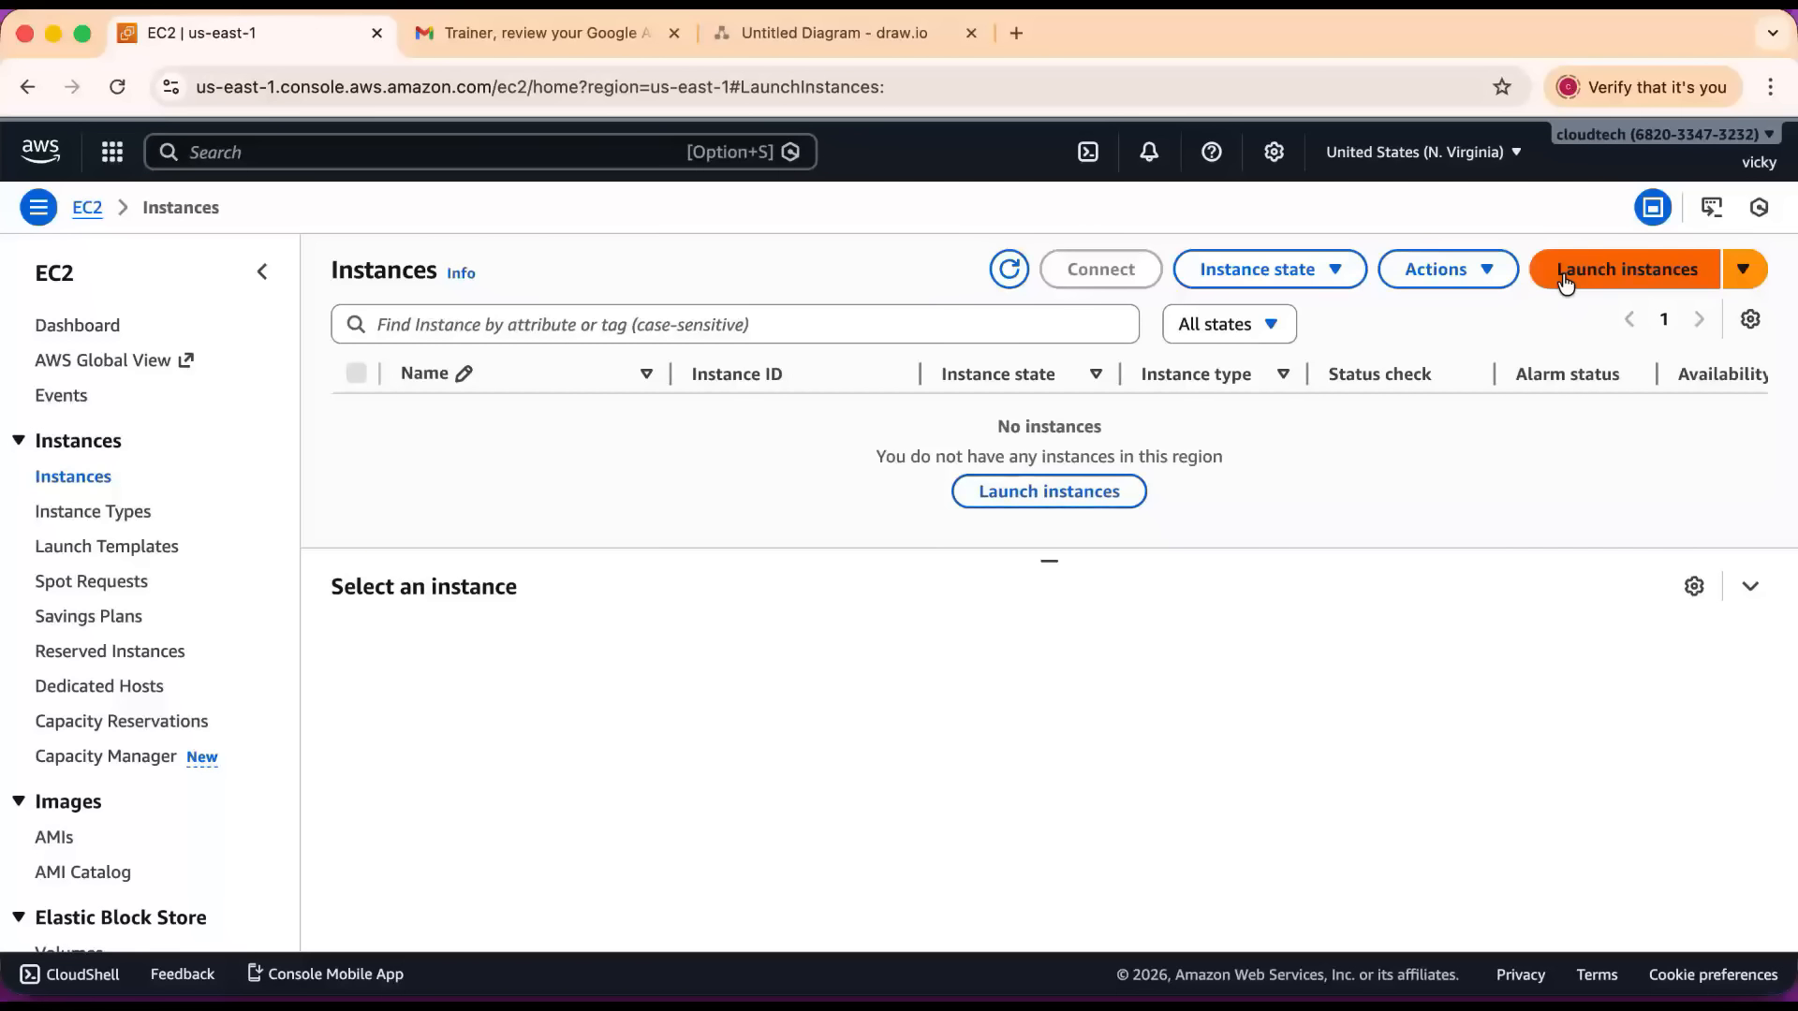
{"action": "left_click", "coordinate": [211, 476]}
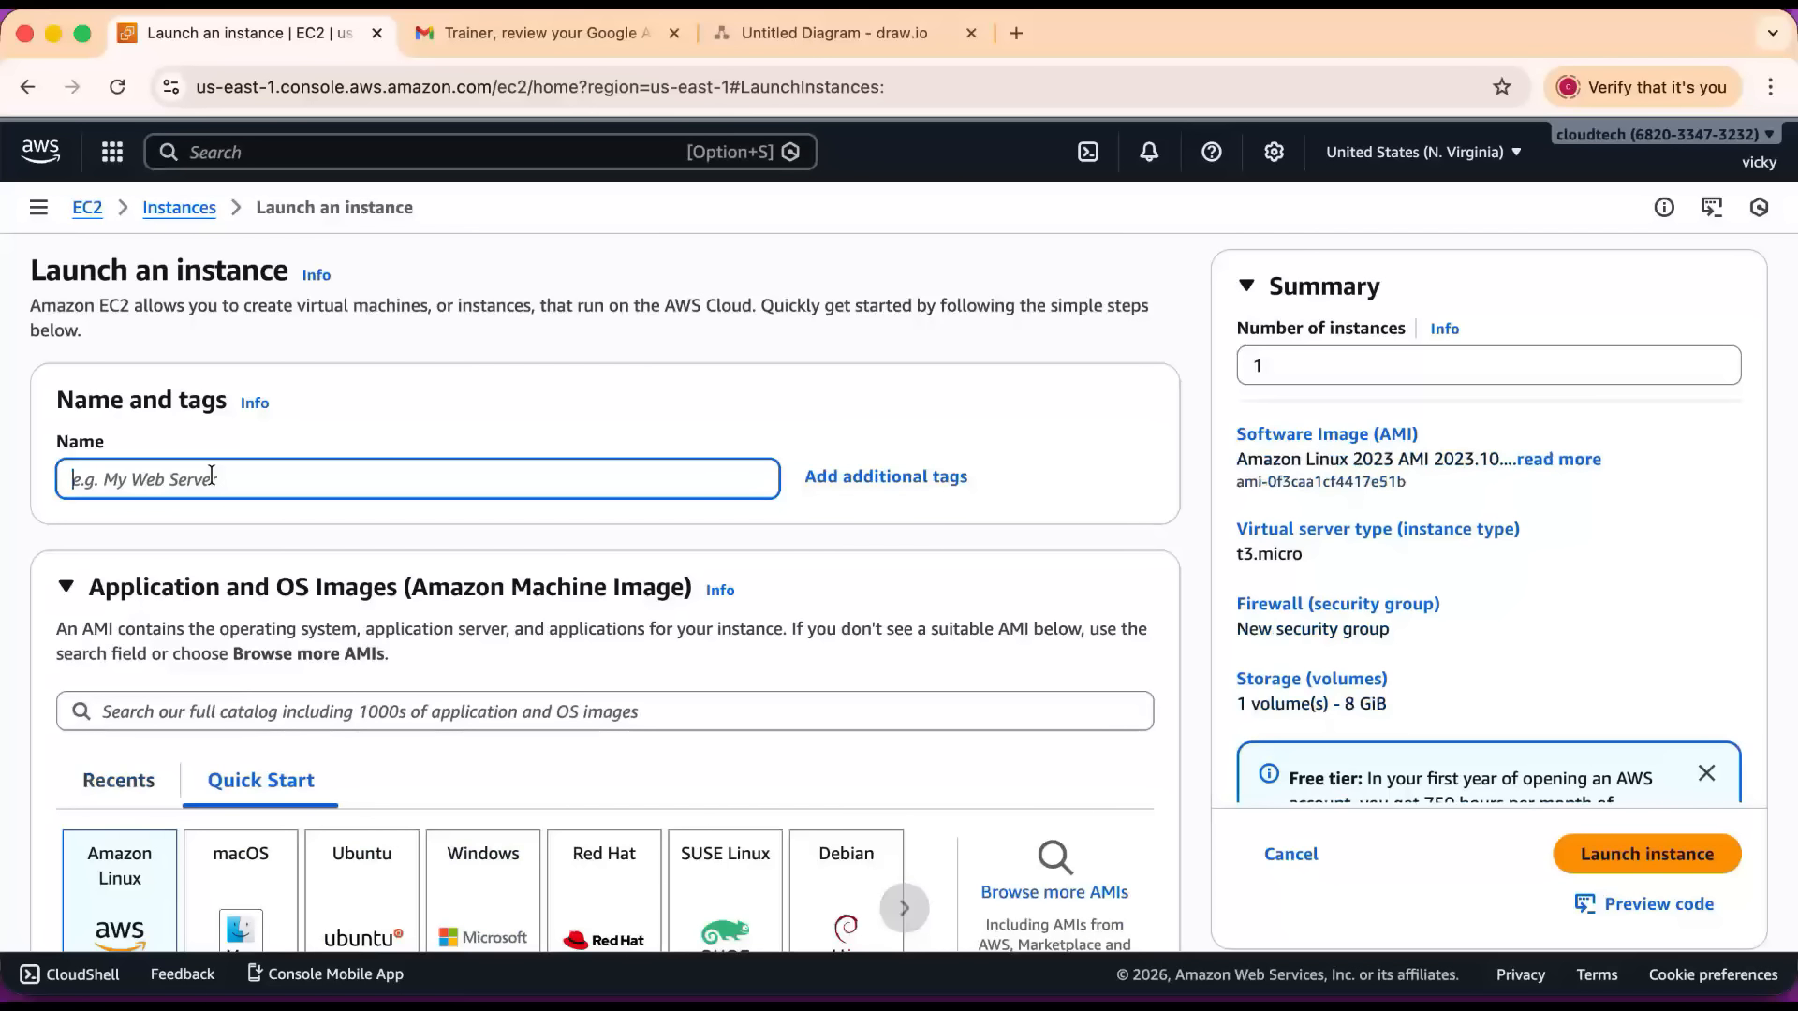
{"action": "type", "text": "linux-monitoring"}
Create a new RSA key pair named monitoring in .pem format for the instance login.
{"action": "scroll", "coordinate": [34, 405], "scroll_direction": "down", "scroll_amount": 5}
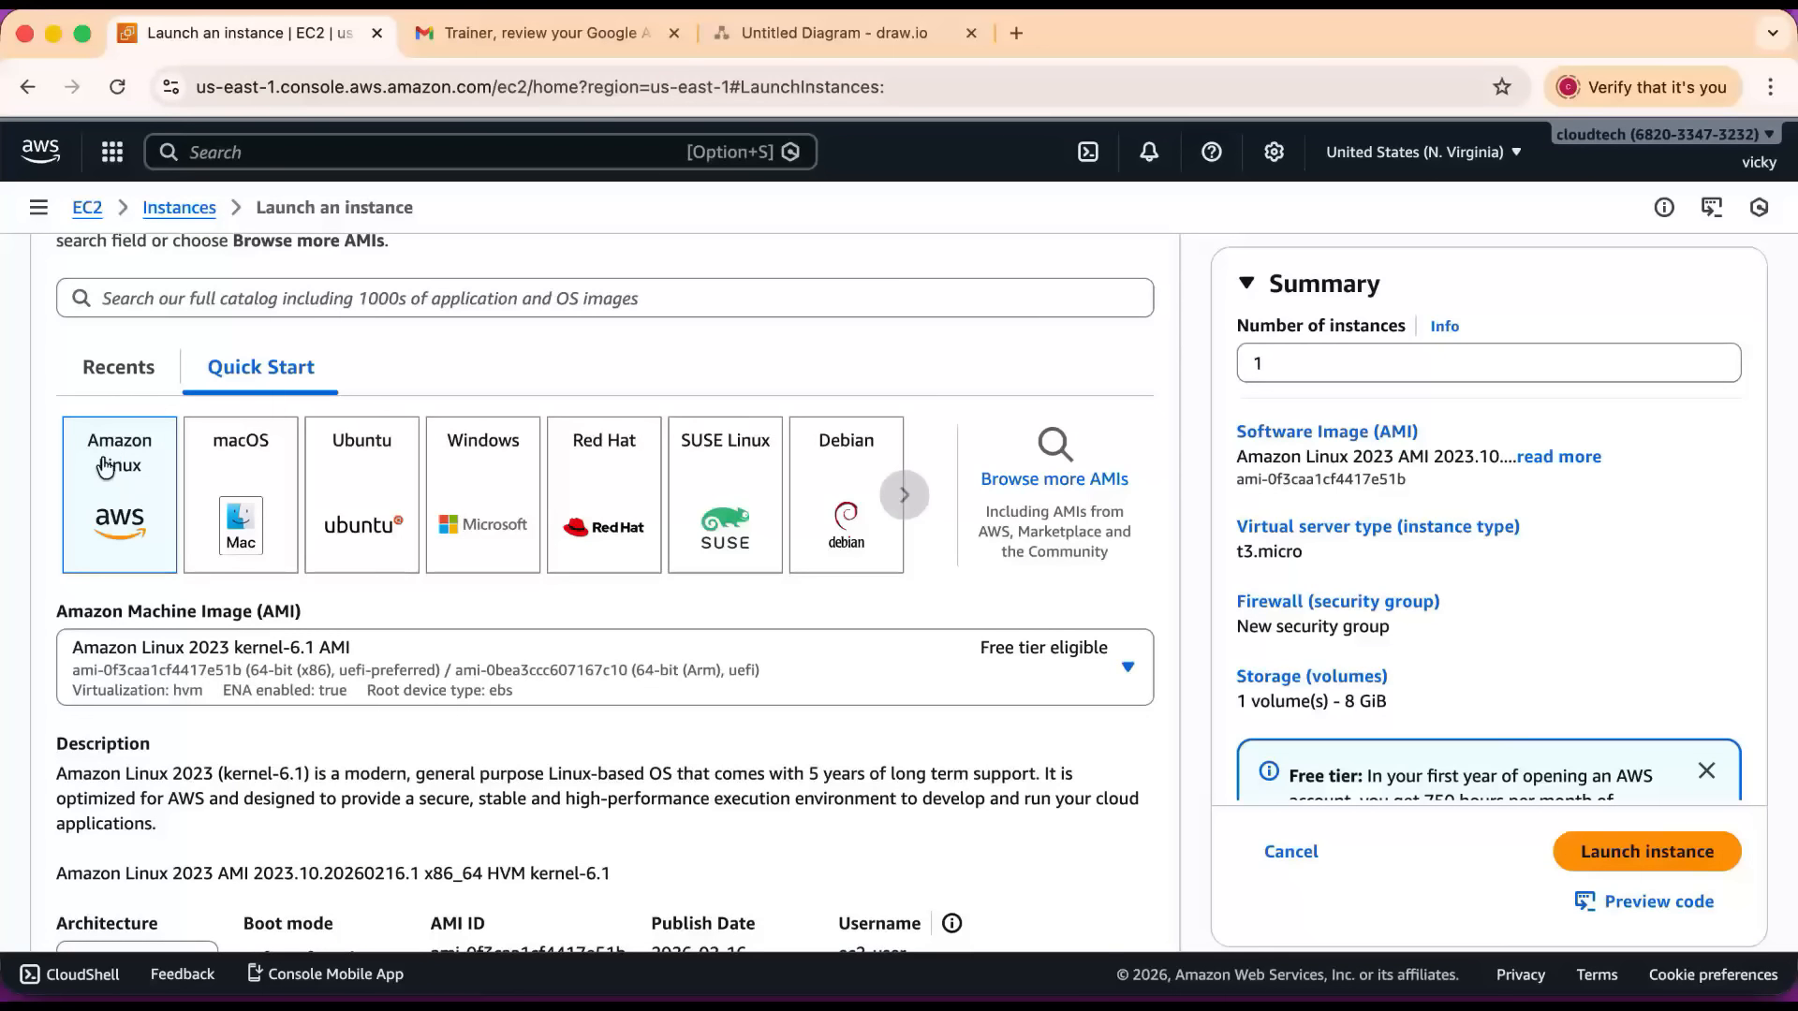
{"action": "scroll", "coordinate": [118, 492], "scroll_direction": "down", "scroll_amount": 9}
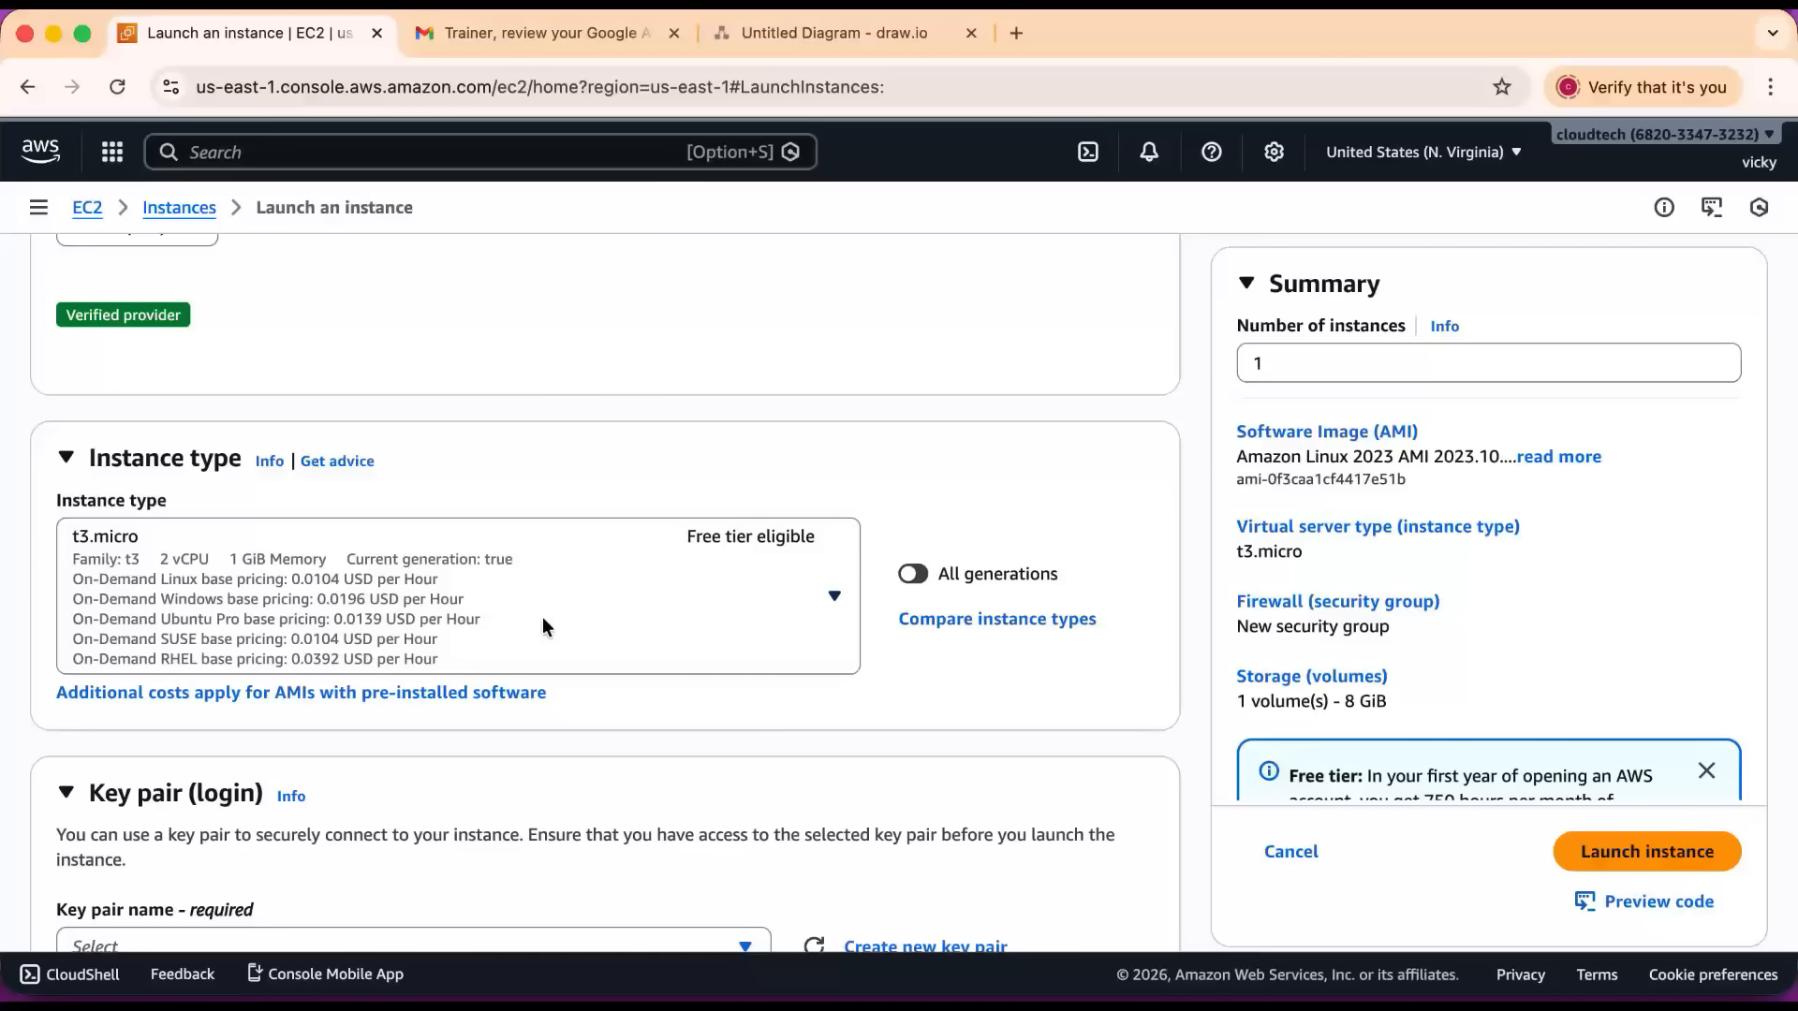
{"action": "scroll", "coordinate": [524, 618], "scroll_direction": "down", "scroll_amount": 4}
{"action": "left_click", "coordinate": [504, 625]}
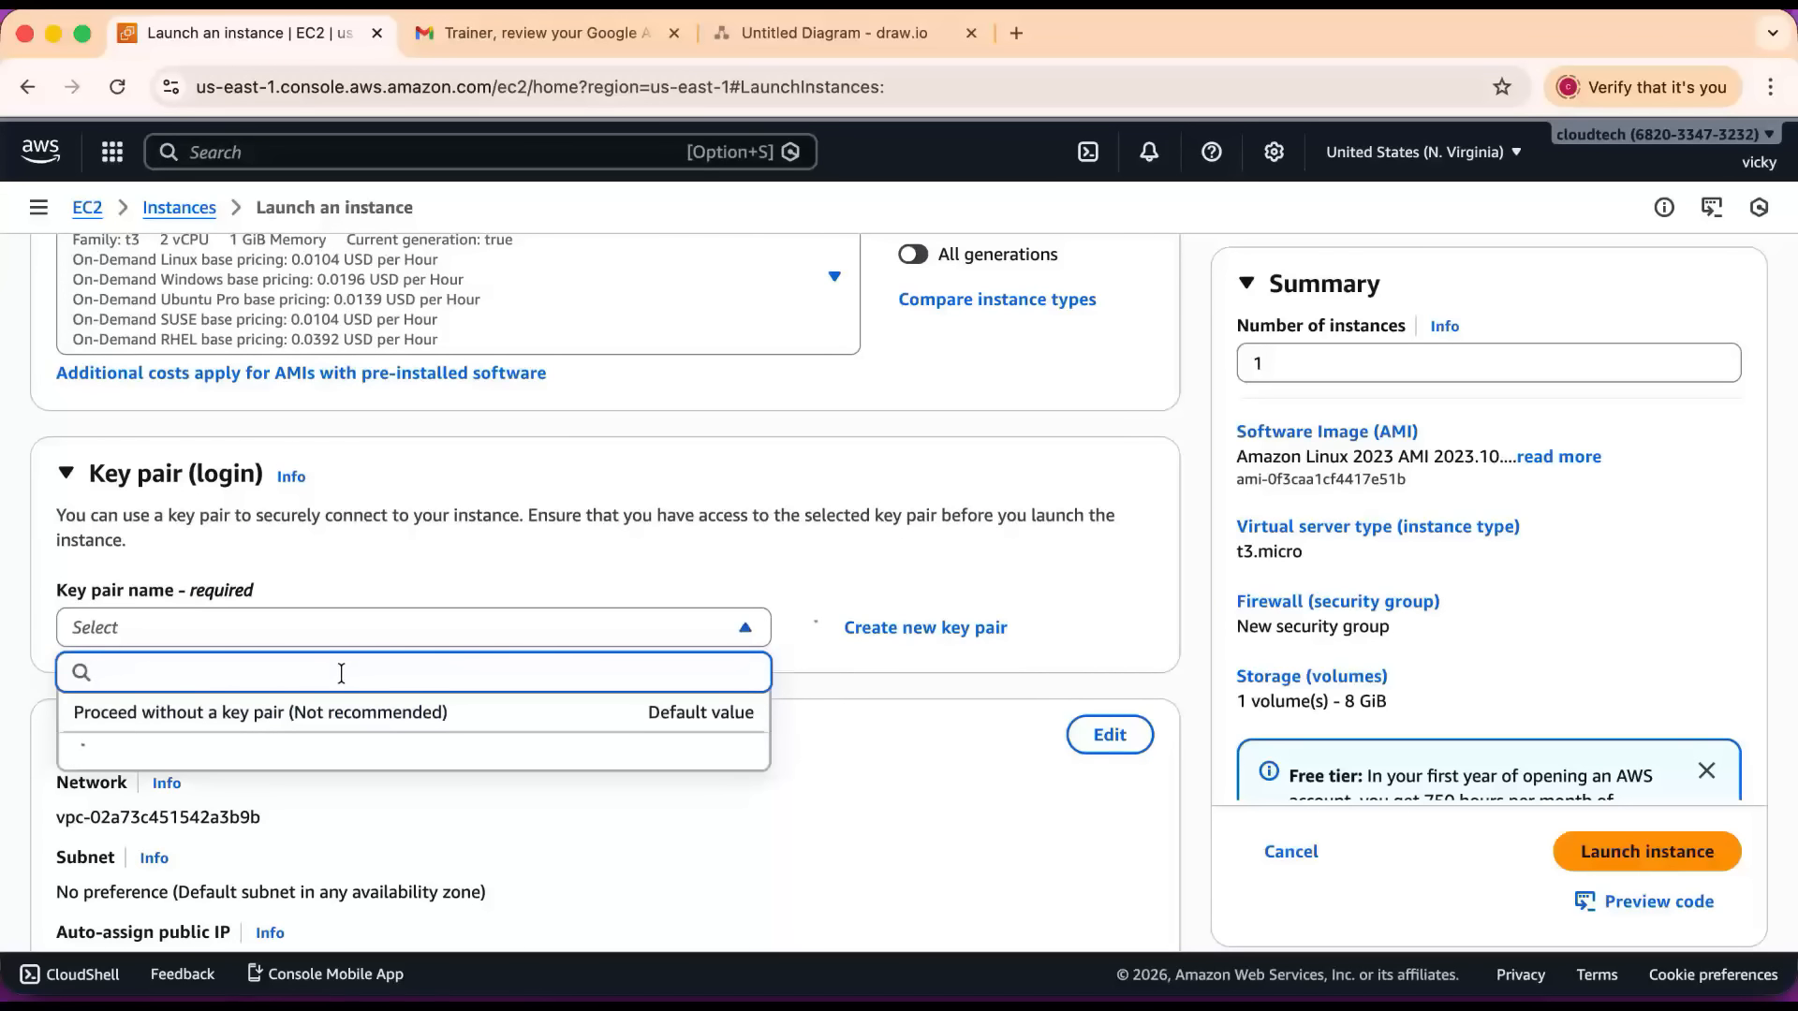
{"action": "left_click", "coordinate": [525, 571]}
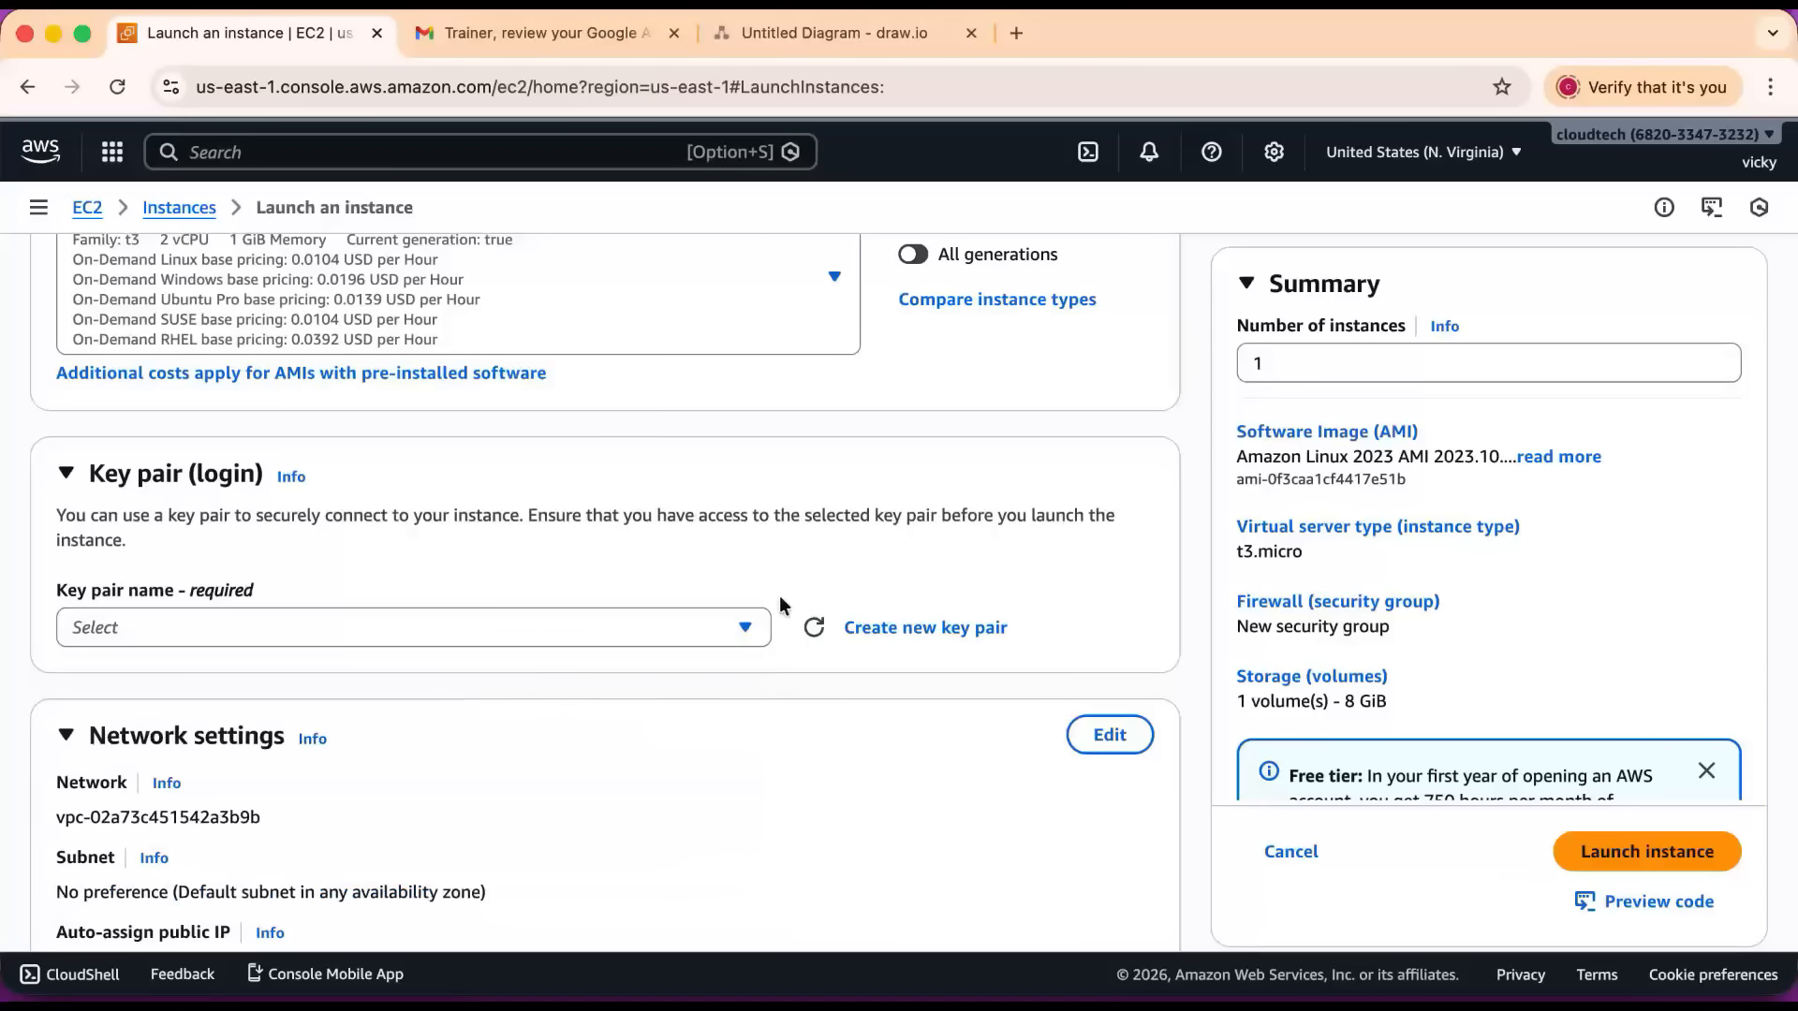
{"action": "left_click", "coordinate": [936, 627]}
{"action": "left_click", "coordinate": [704, 393]}
{"action": "type", "text": "monitoring"}
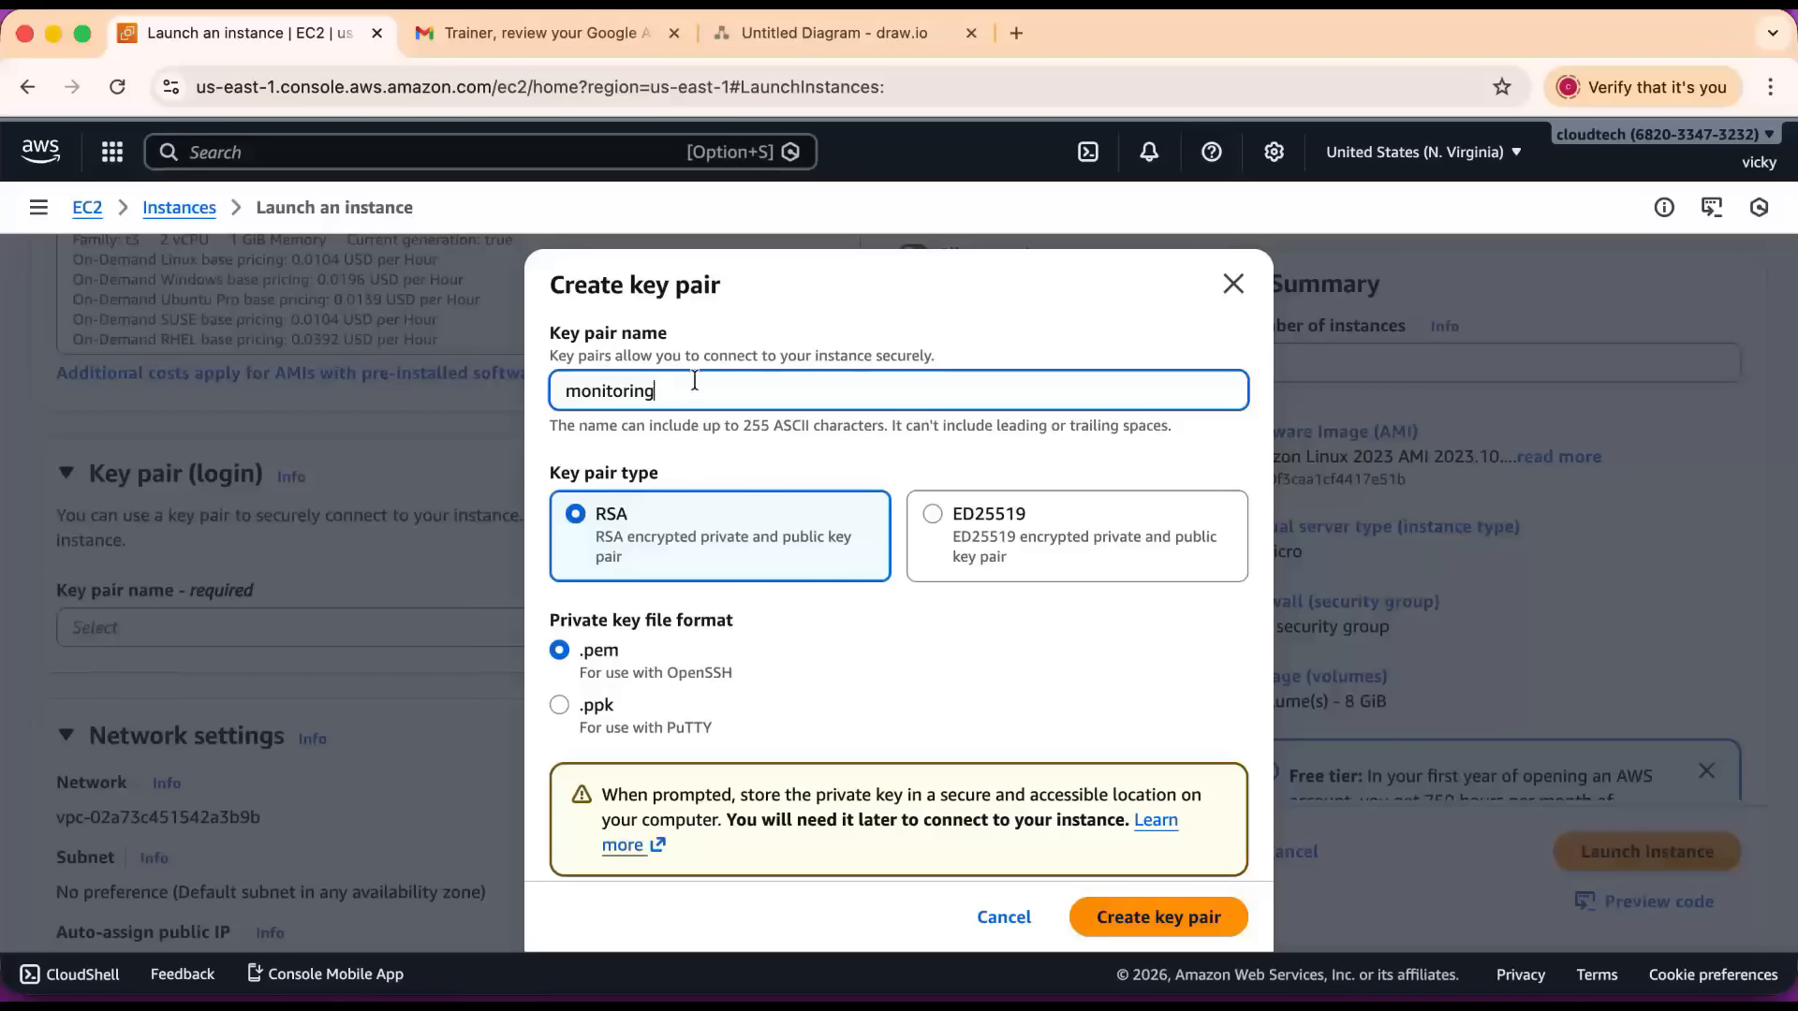
{"action": "left_click", "coordinate": [1112, 916]}
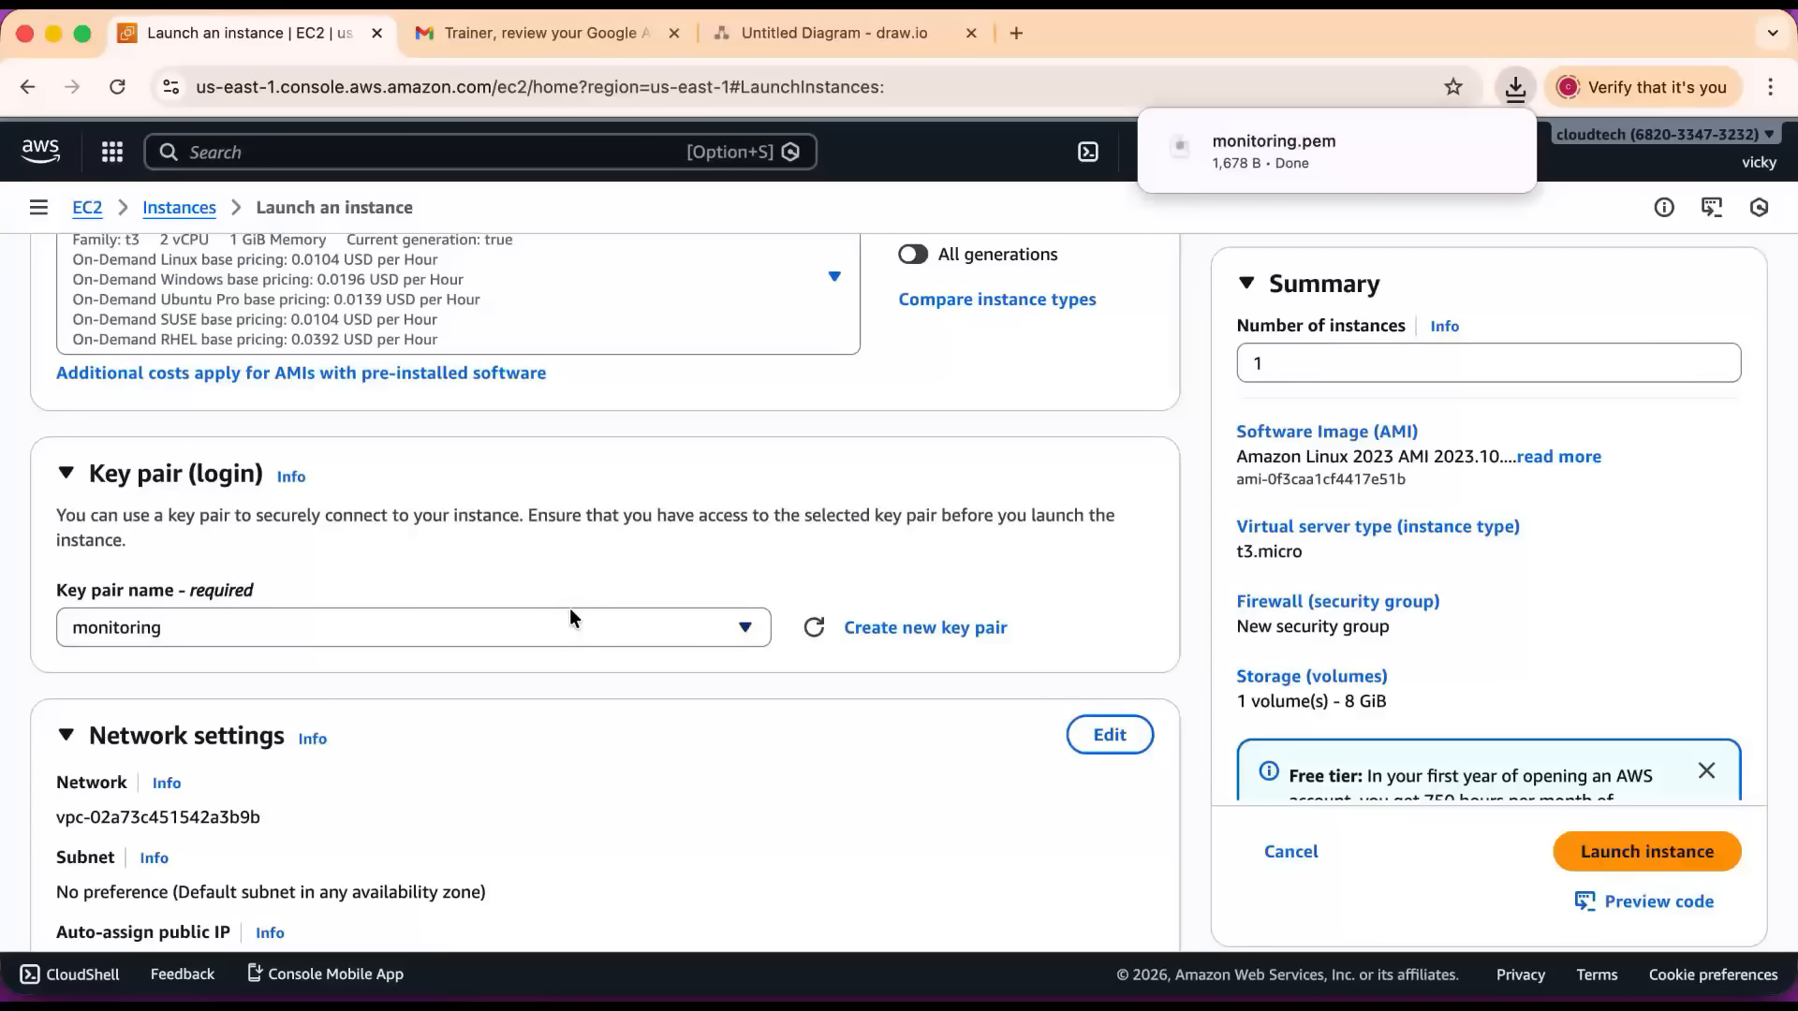
Review the default network, security group and storage settings, and launch the instance.
{"action": "scroll", "coordinate": [569, 609], "scroll_direction": "down", "scroll_amount": 5}
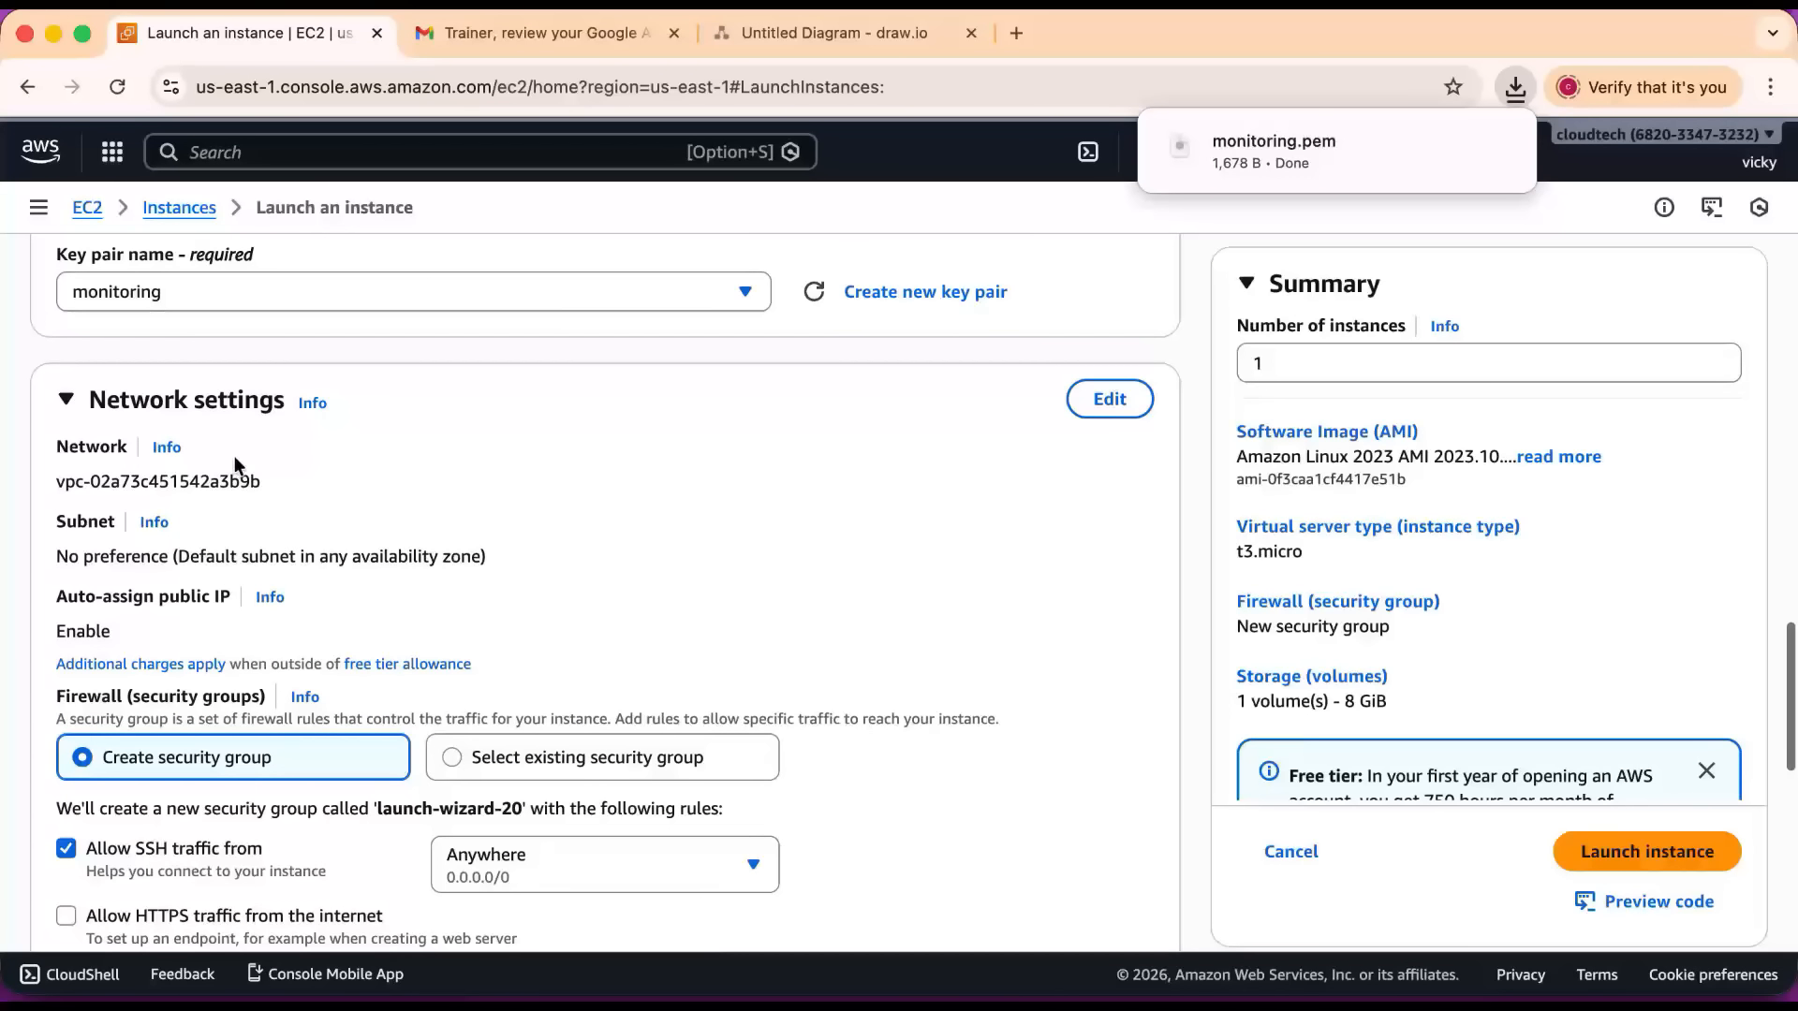
{"action": "scroll", "coordinate": [518, 562], "scroll_direction": "down", "scroll_amount": 2}
{"action": "scroll", "coordinate": [540, 519], "scroll_direction": "down", "scroll_amount": 4}
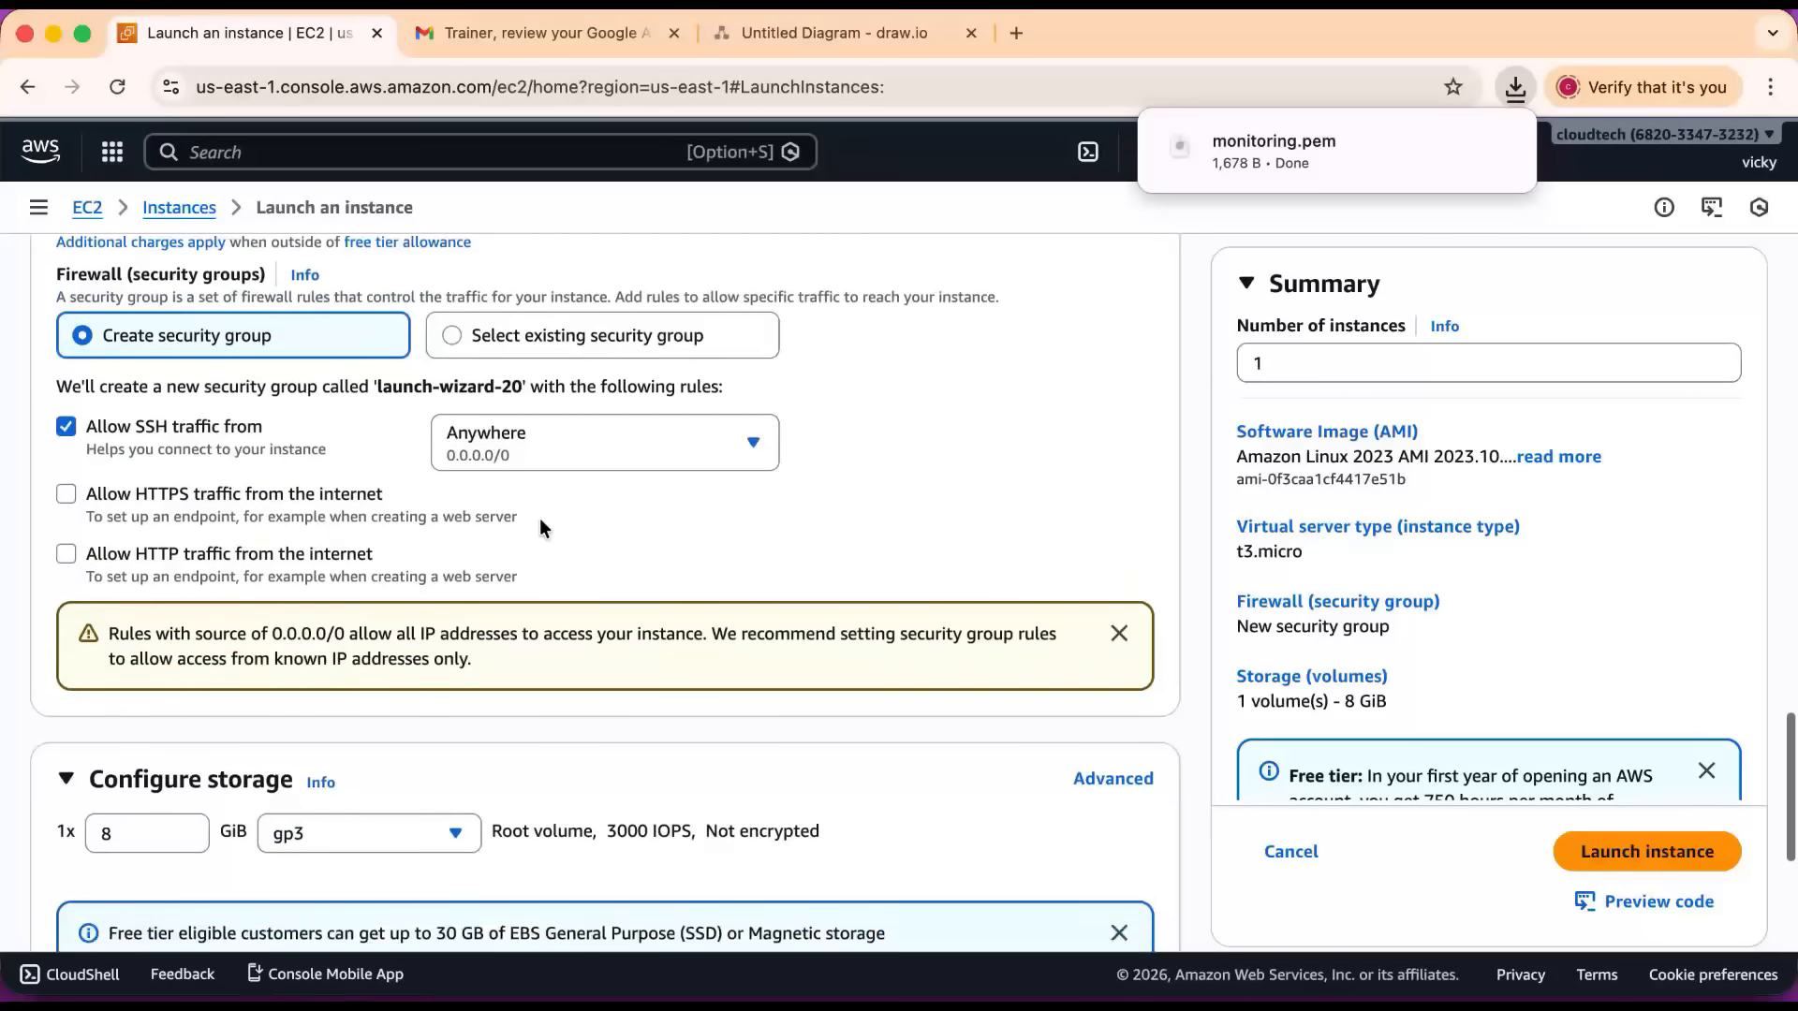
{"action": "scroll", "coordinate": [539, 519], "scroll_direction": "down", "scroll_amount": 5}
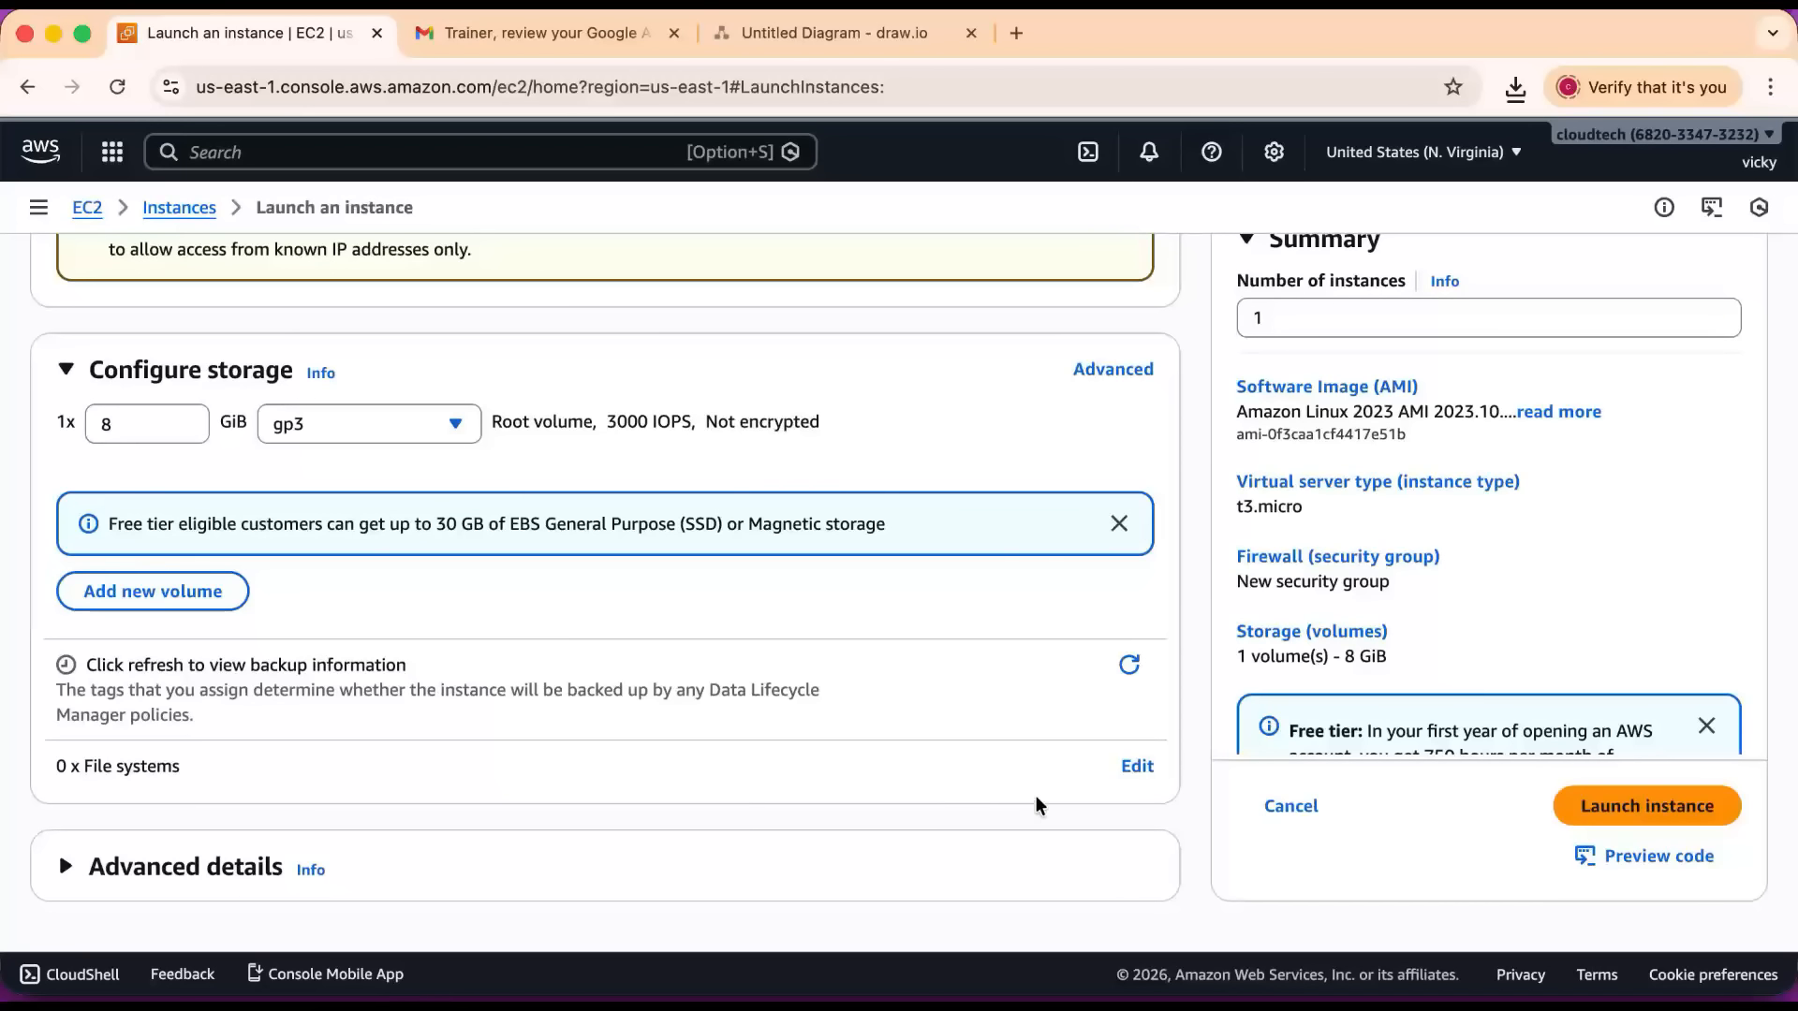
{"action": "left_click", "coordinate": [1633, 804]}
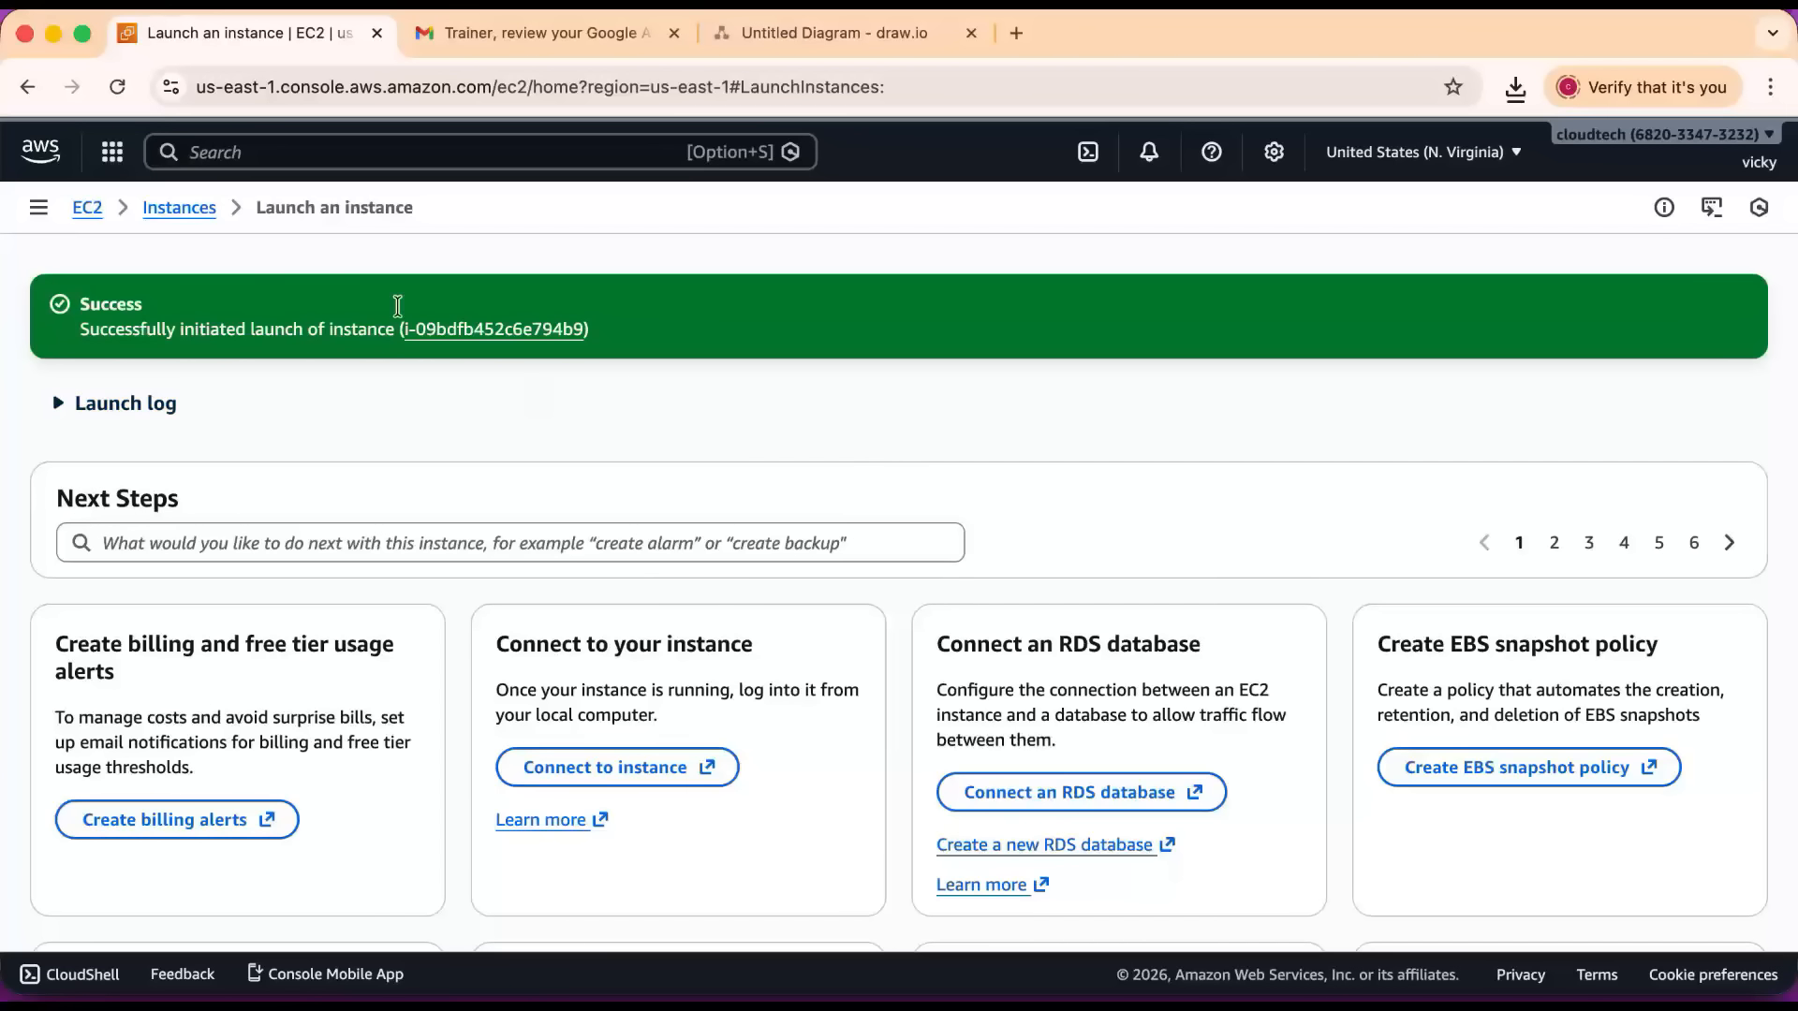
Return to the instances list, check the status of the linux-monitoring instance and select it.
{"action": "left_click", "coordinate": [179, 208]}
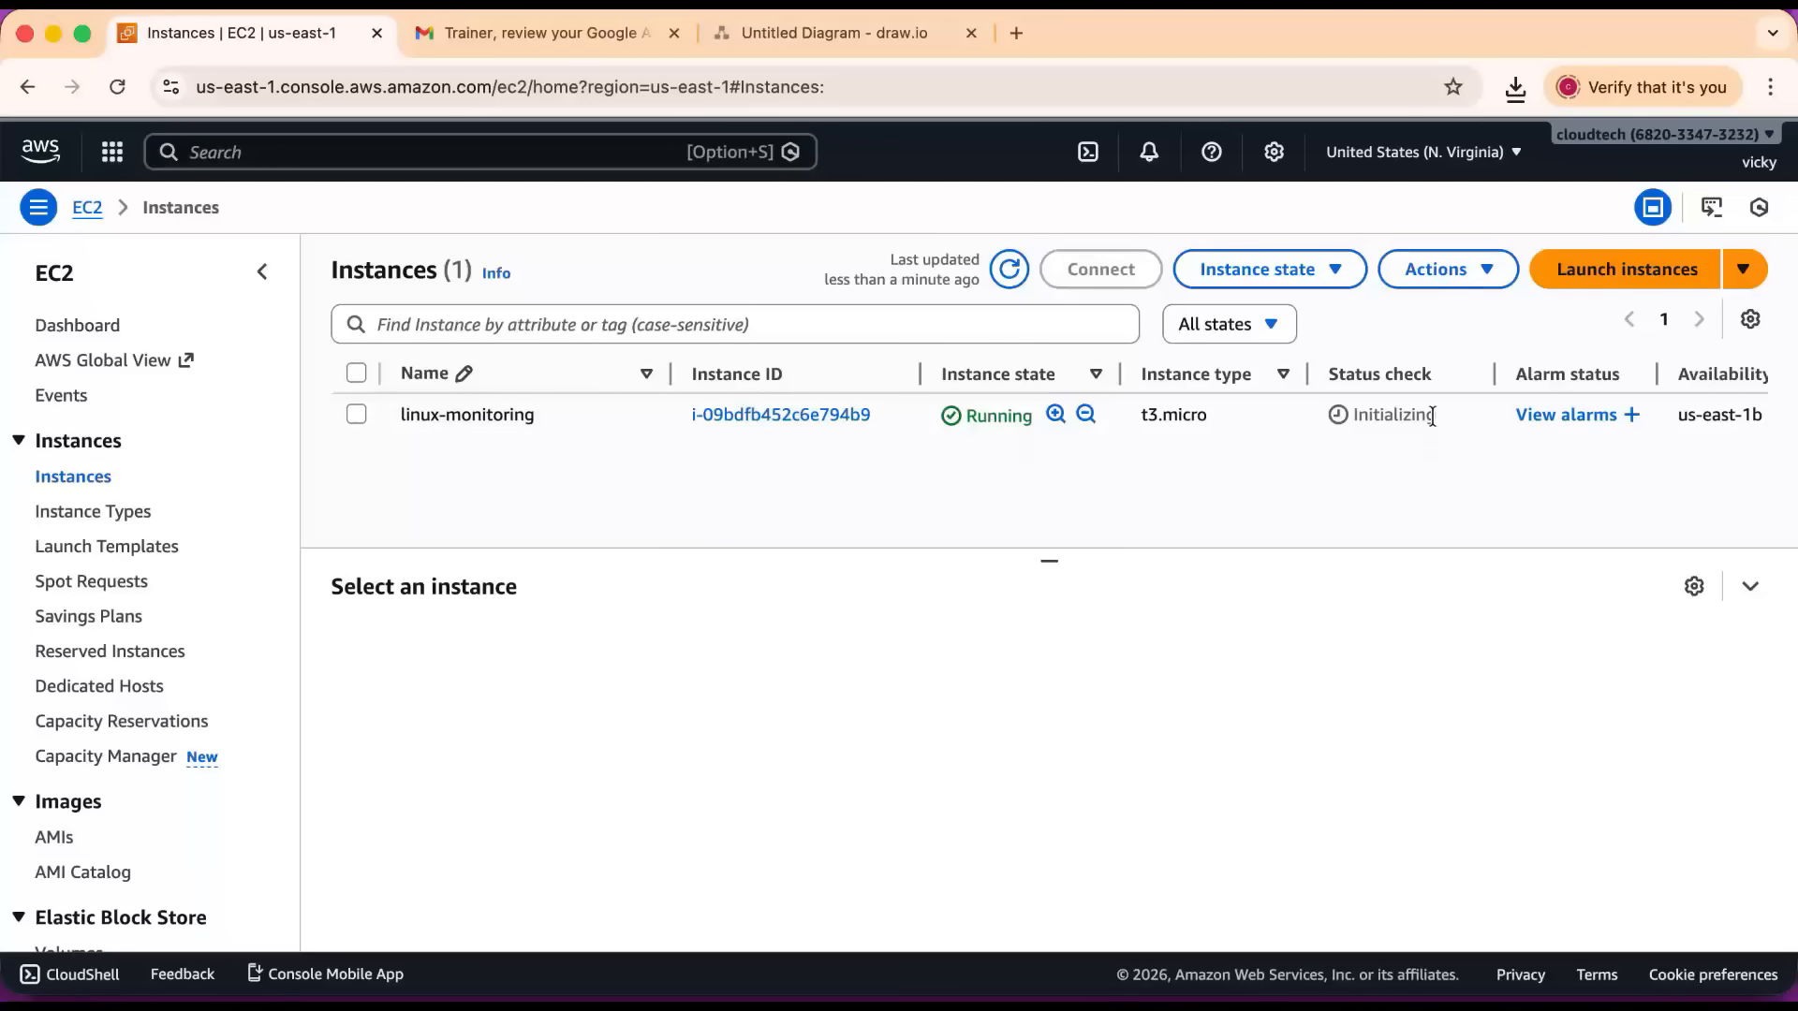
{"action": "left_click_drag", "start_coordinate": [1442, 414], "coordinate": [1339, 414]}
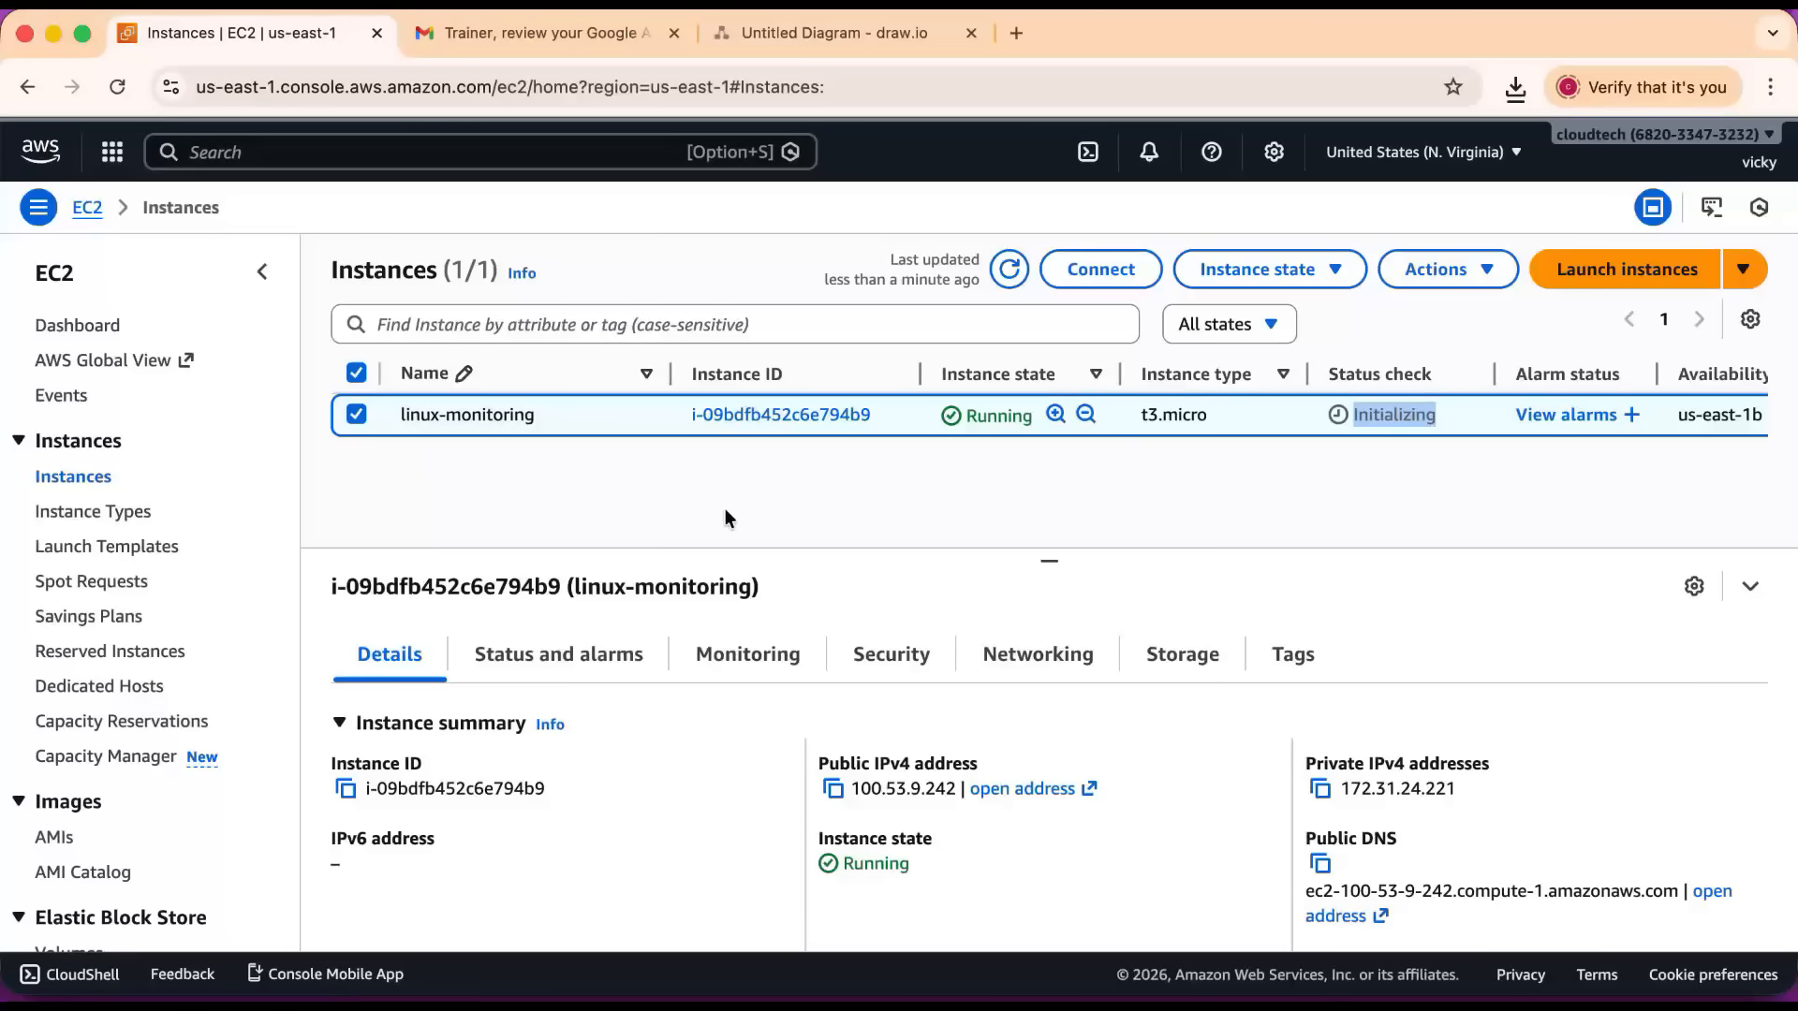
Find the Simple Notification Service through the console search and open its topics list.
{"action": "left_click", "coordinate": [287, 155]}
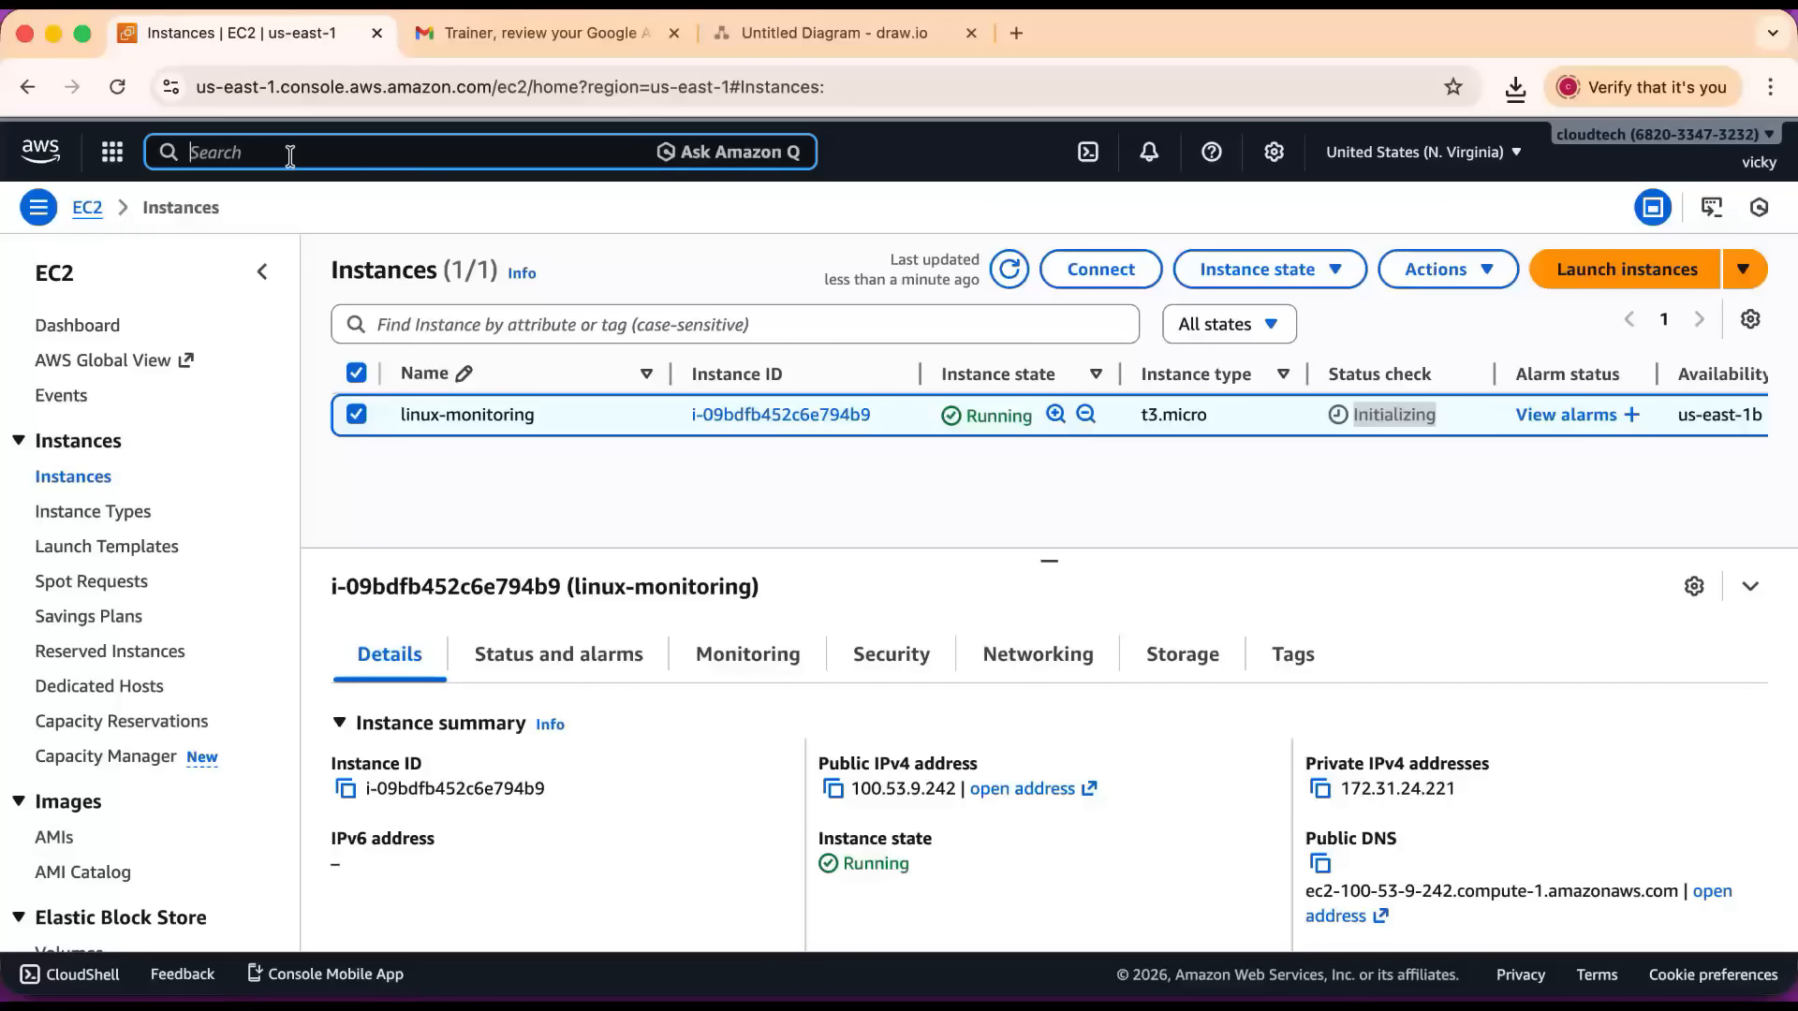
{"action": "type", "text": "sns"}
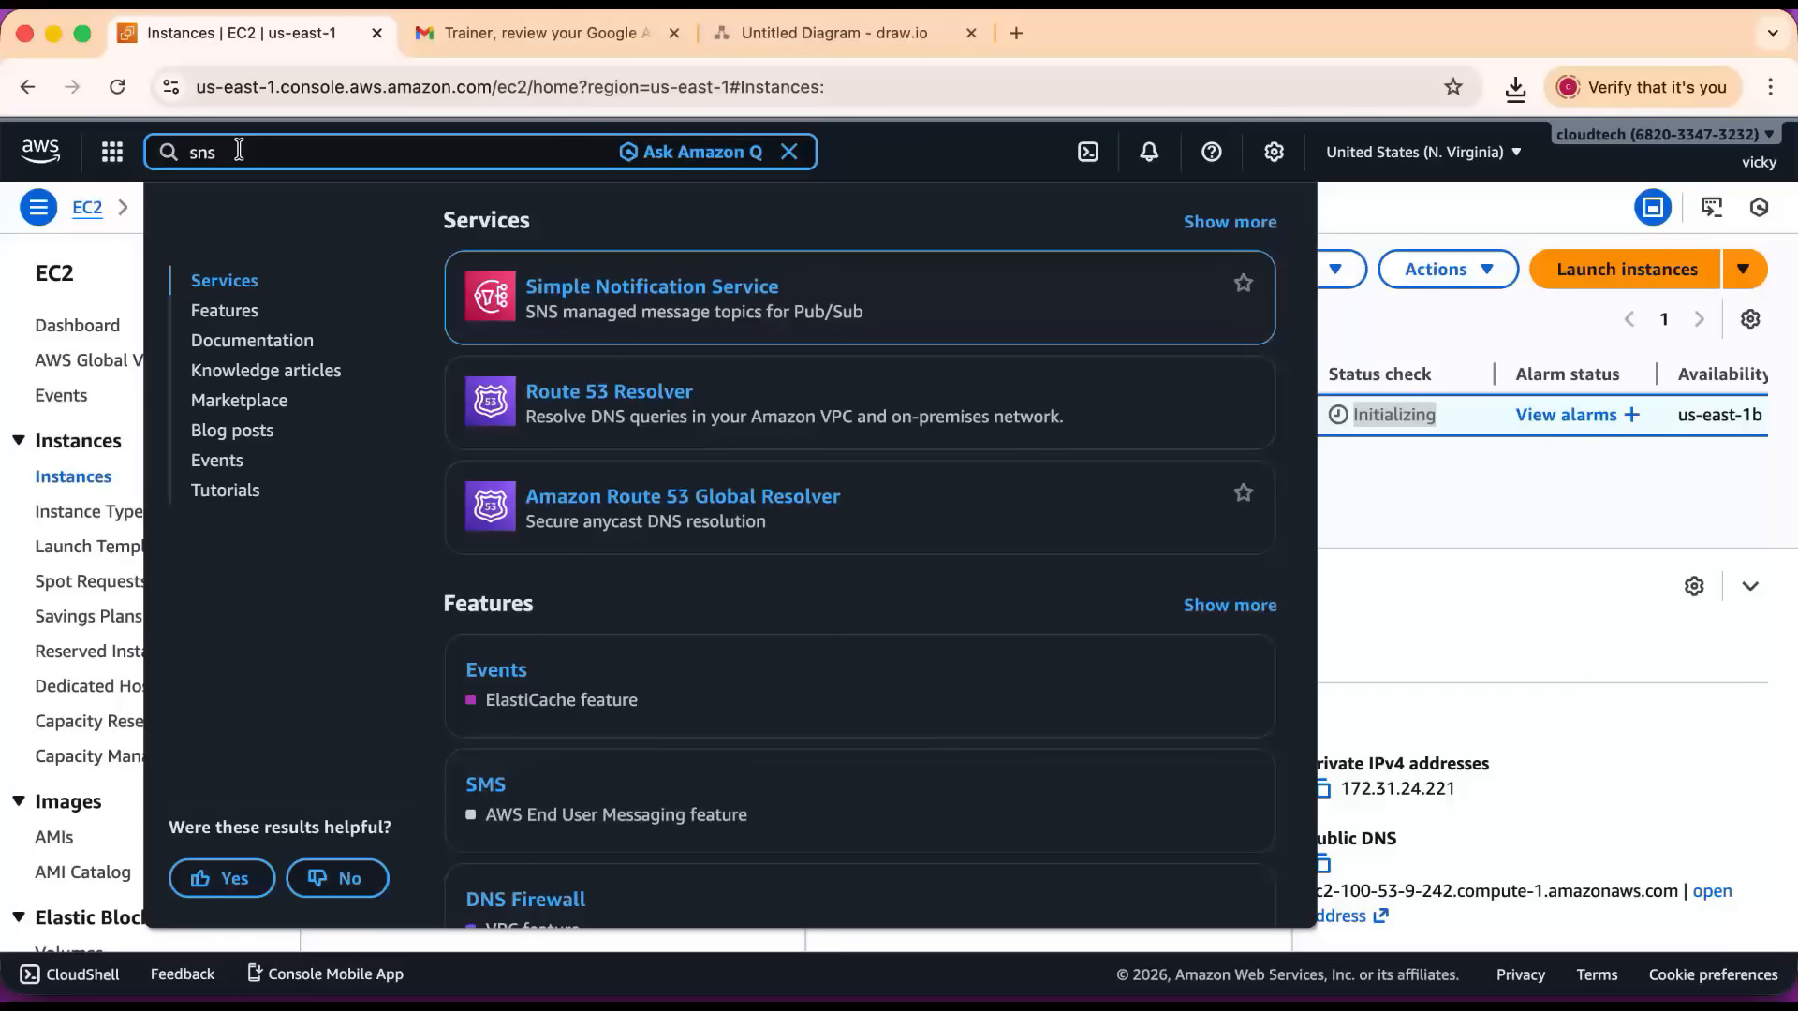
{"action": "left_click", "coordinate": [640, 298]}
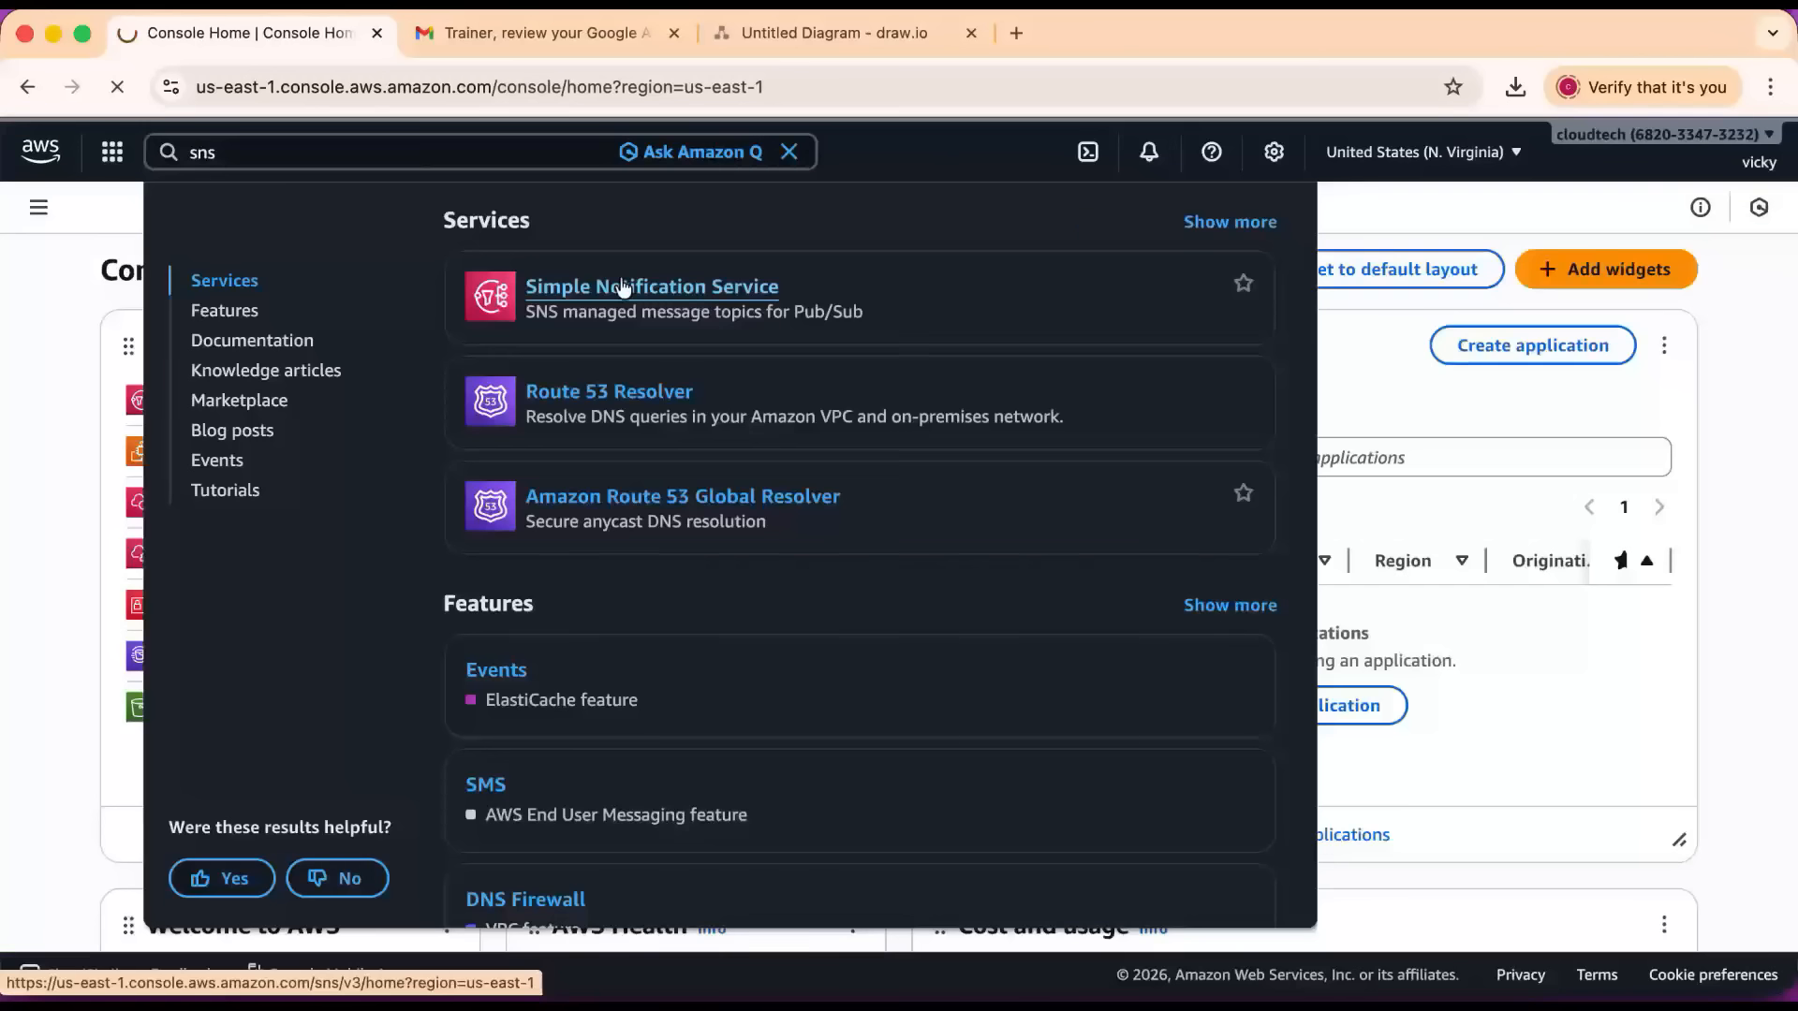
{"action": "left_click", "coordinate": [515, 298]}
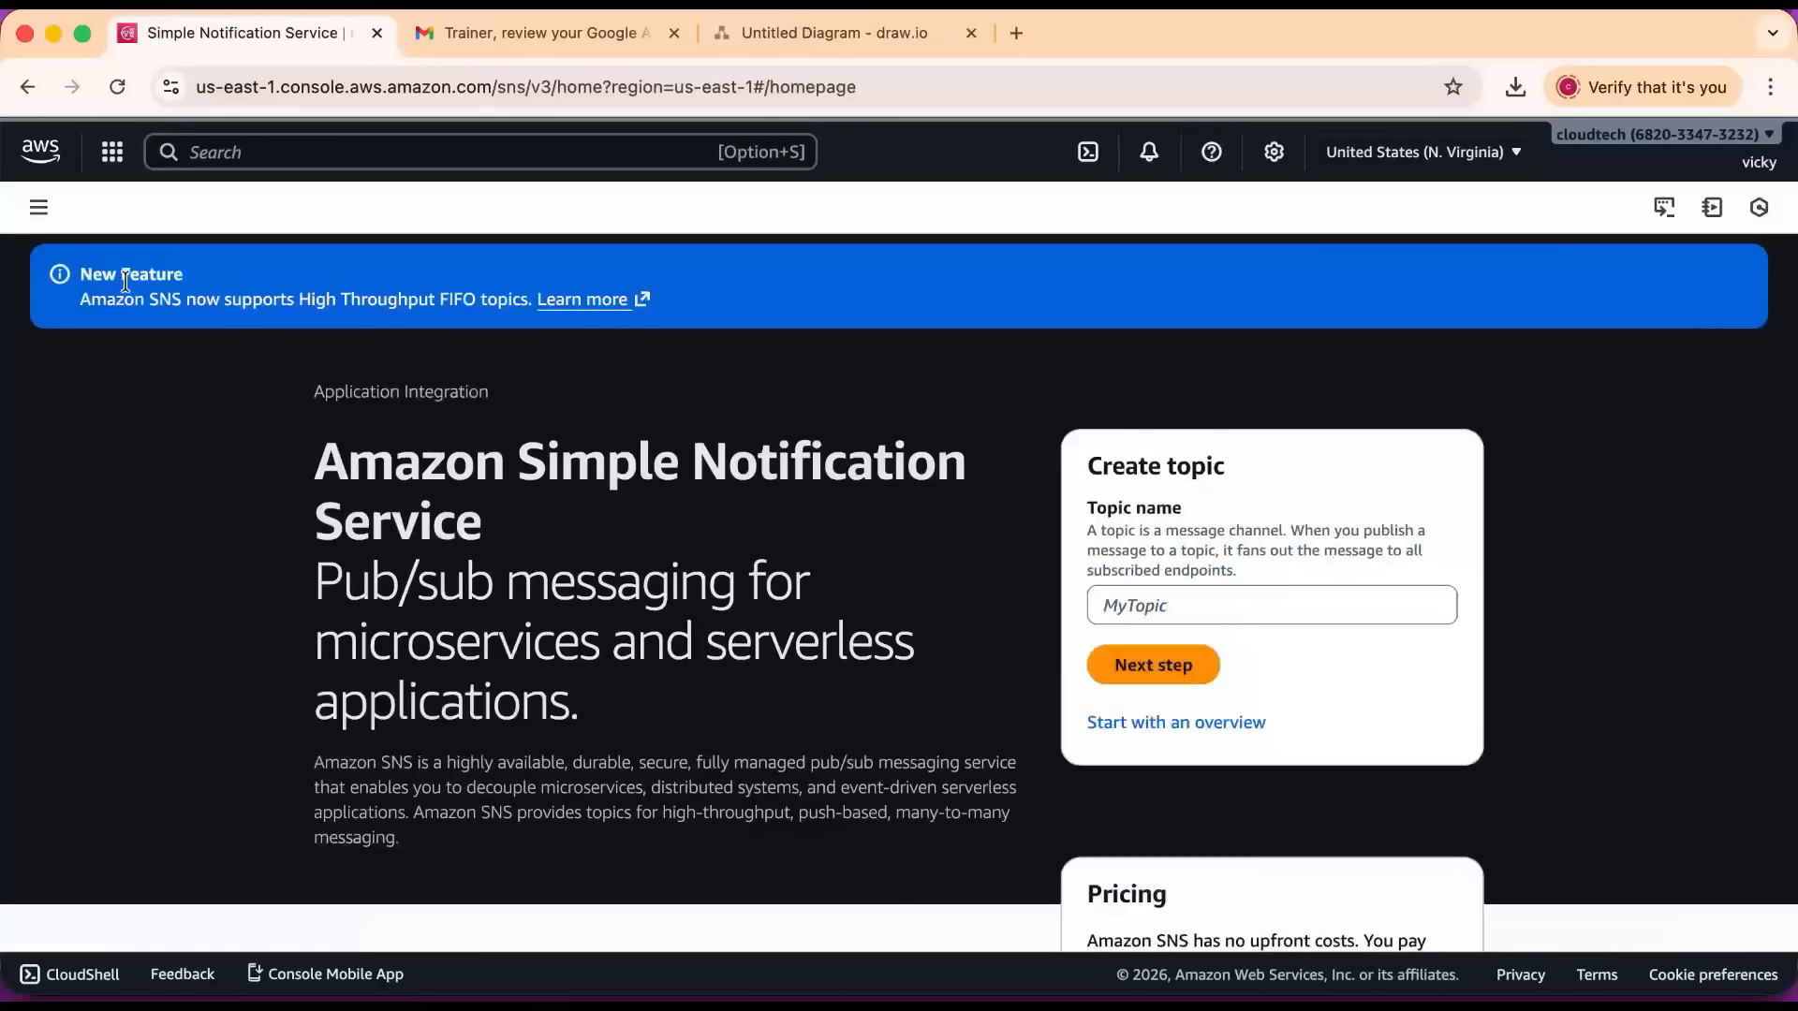
{"action": "left_click", "coordinate": [39, 212]}
{"action": "left_click", "coordinate": [60, 362]}
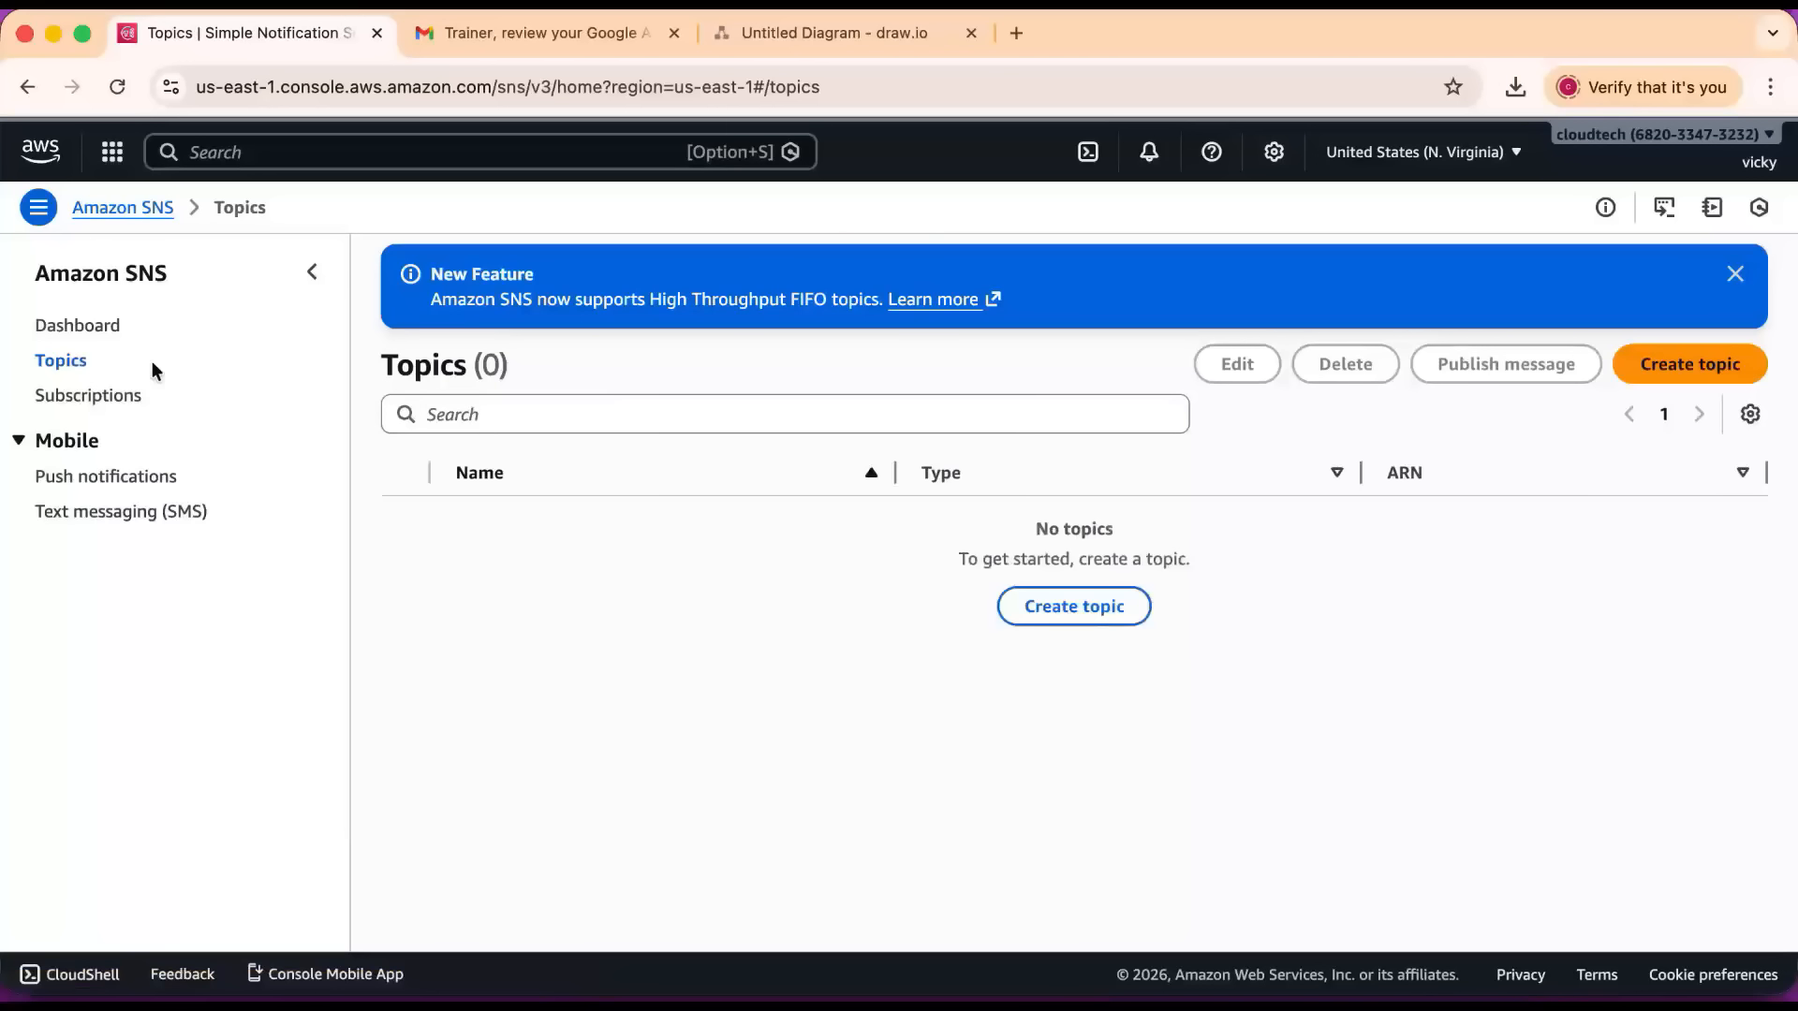
Start creating a new SNS topic and set its type to Standard.
{"action": "left_click", "coordinate": [1095, 618]}
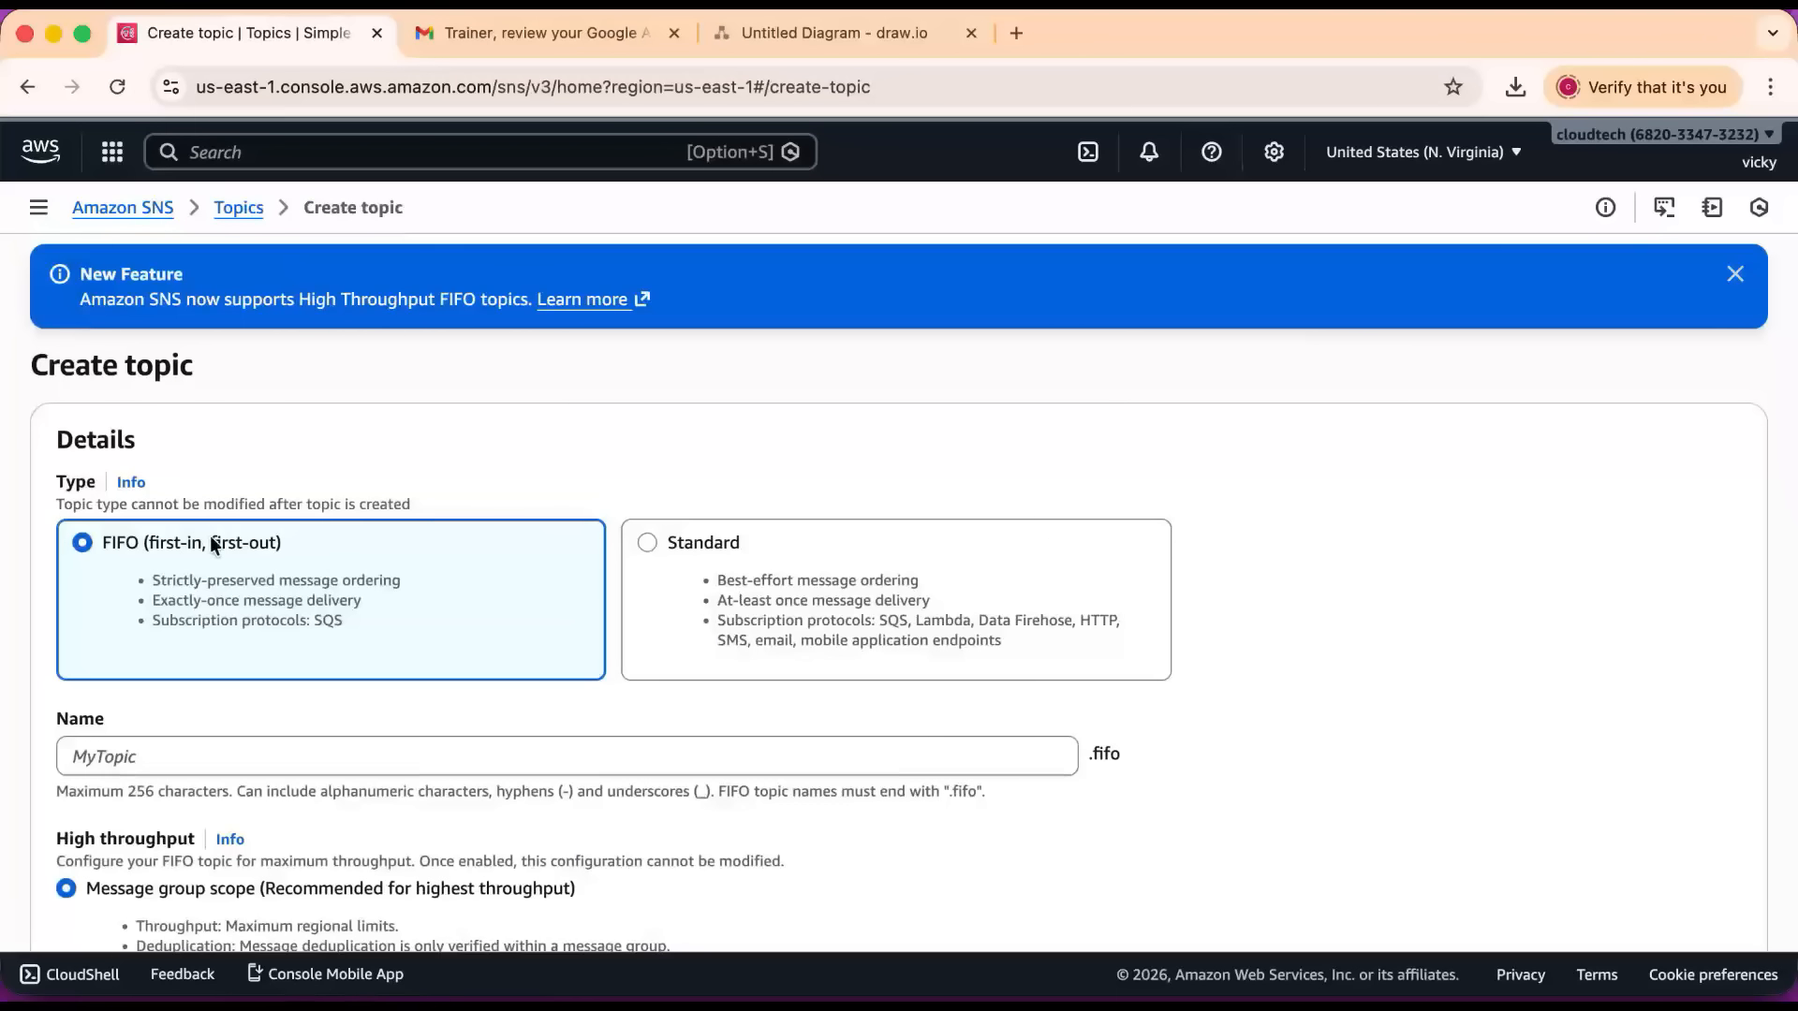
{"action": "scroll", "coordinate": [722, 529], "scroll_direction": "down", "scroll_amount": 1}
{"action": "left_click", "coordinate": [719, 522]}
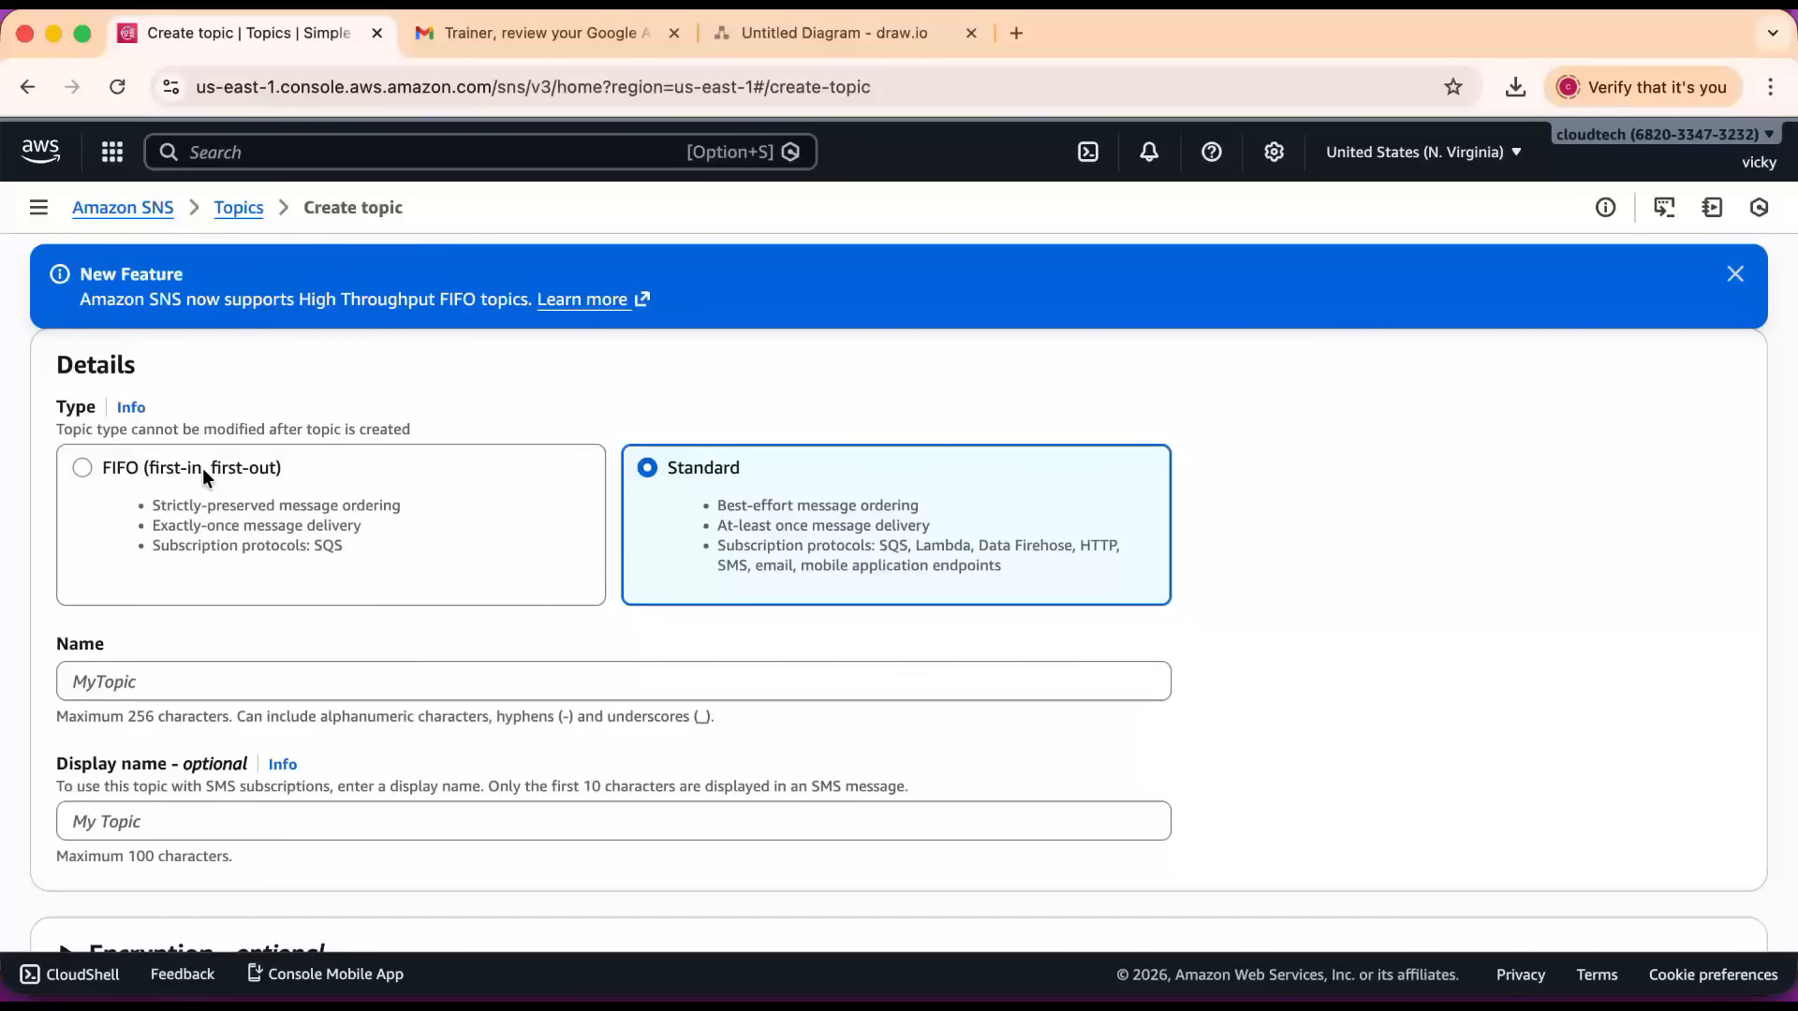
{"action": "scroll", "coordinate": [343, 562], "scroll_direction": "down", "scroll_amount": 1}
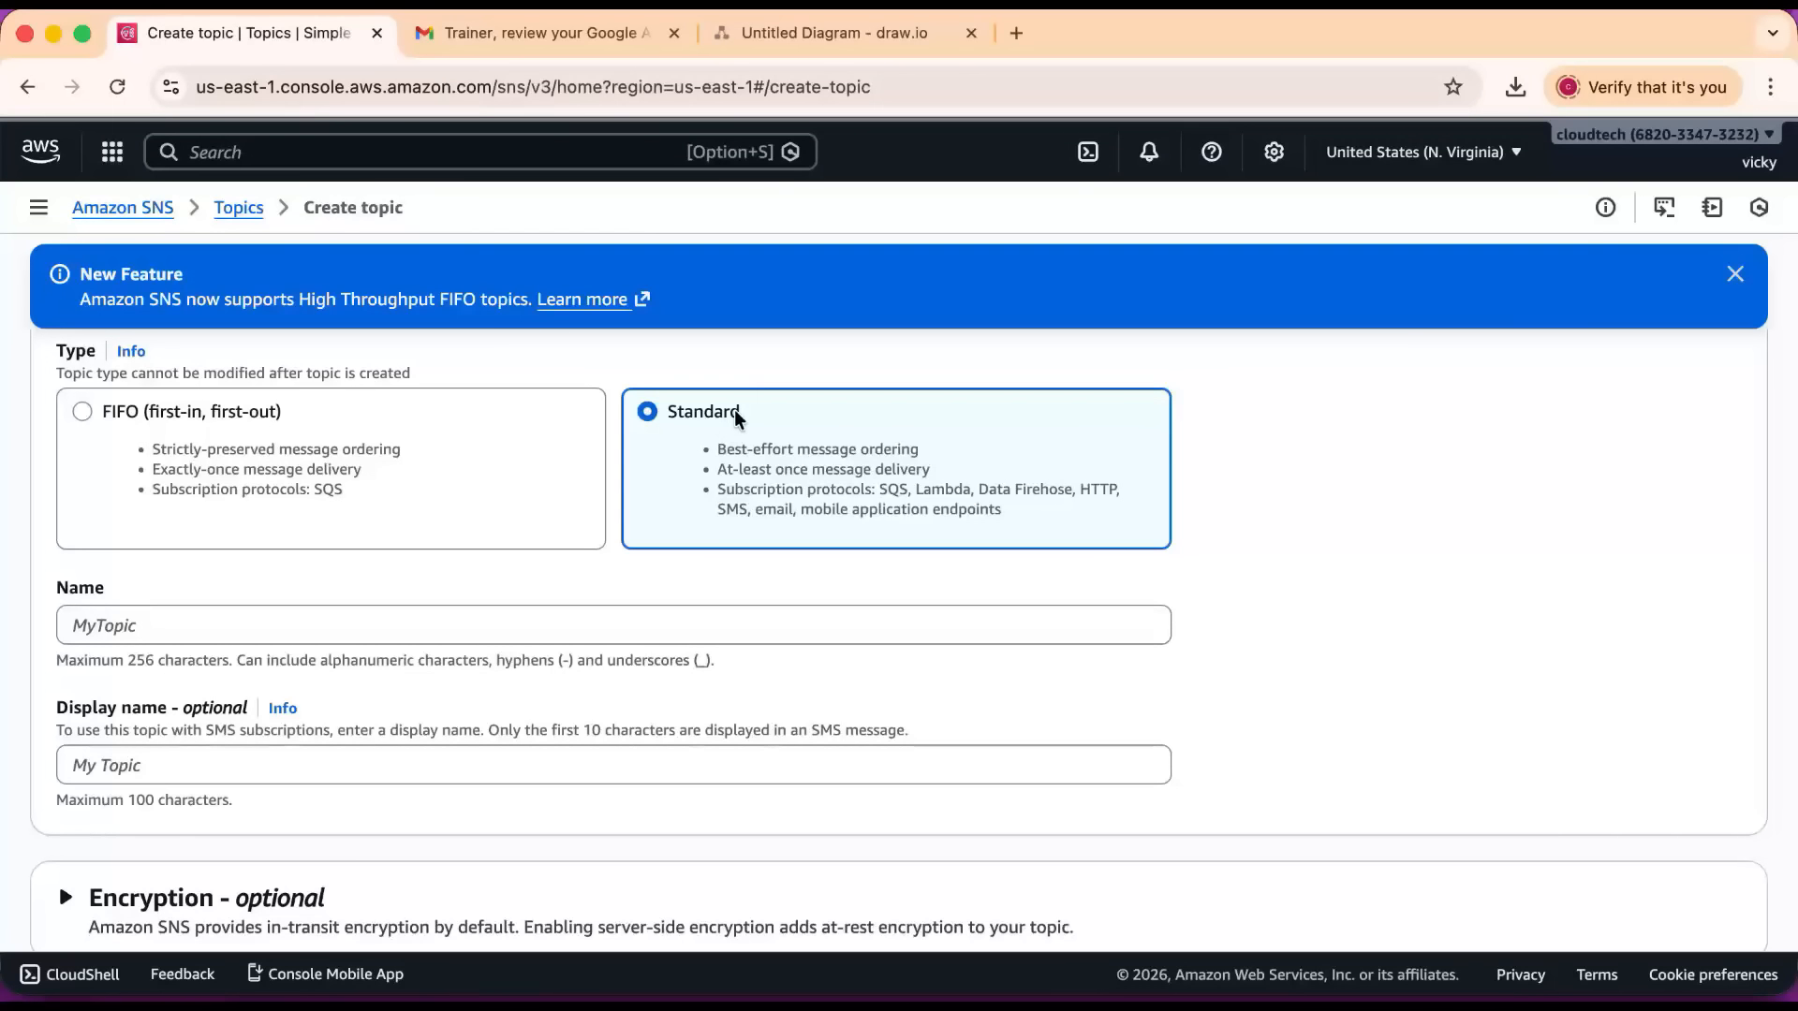
Enter monitoring-ec2 as both the topic's name and its display name.
{"action": "left_click", "coordinate": [215, 627]}
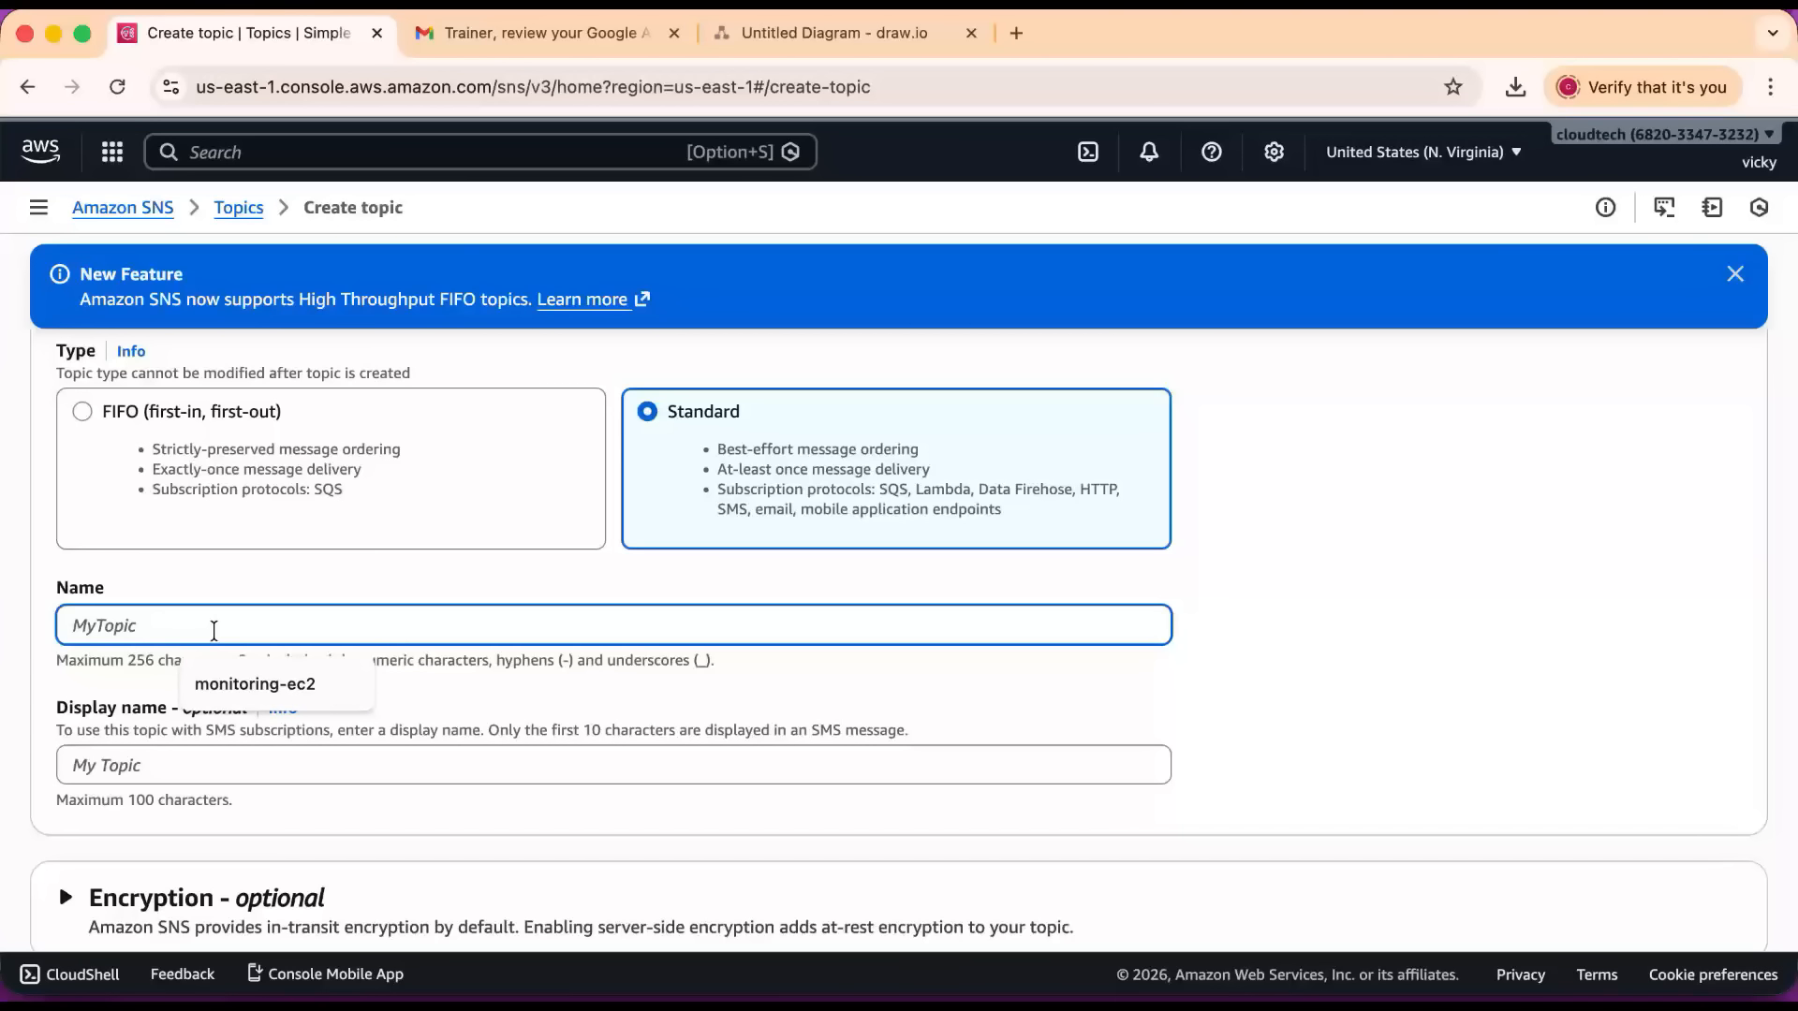
{"action": "type", "text": "monit"}
{"action": "key", "text": "BackSpace"}
{"action": "left_click", "coordinate": [290, 688]}
{"action": "scroll", "coordinate": [224, 679], "scroll_direction": "down", "scroll_amount": 2}
{"action": "left_click", "coordinate": [183, 636]}
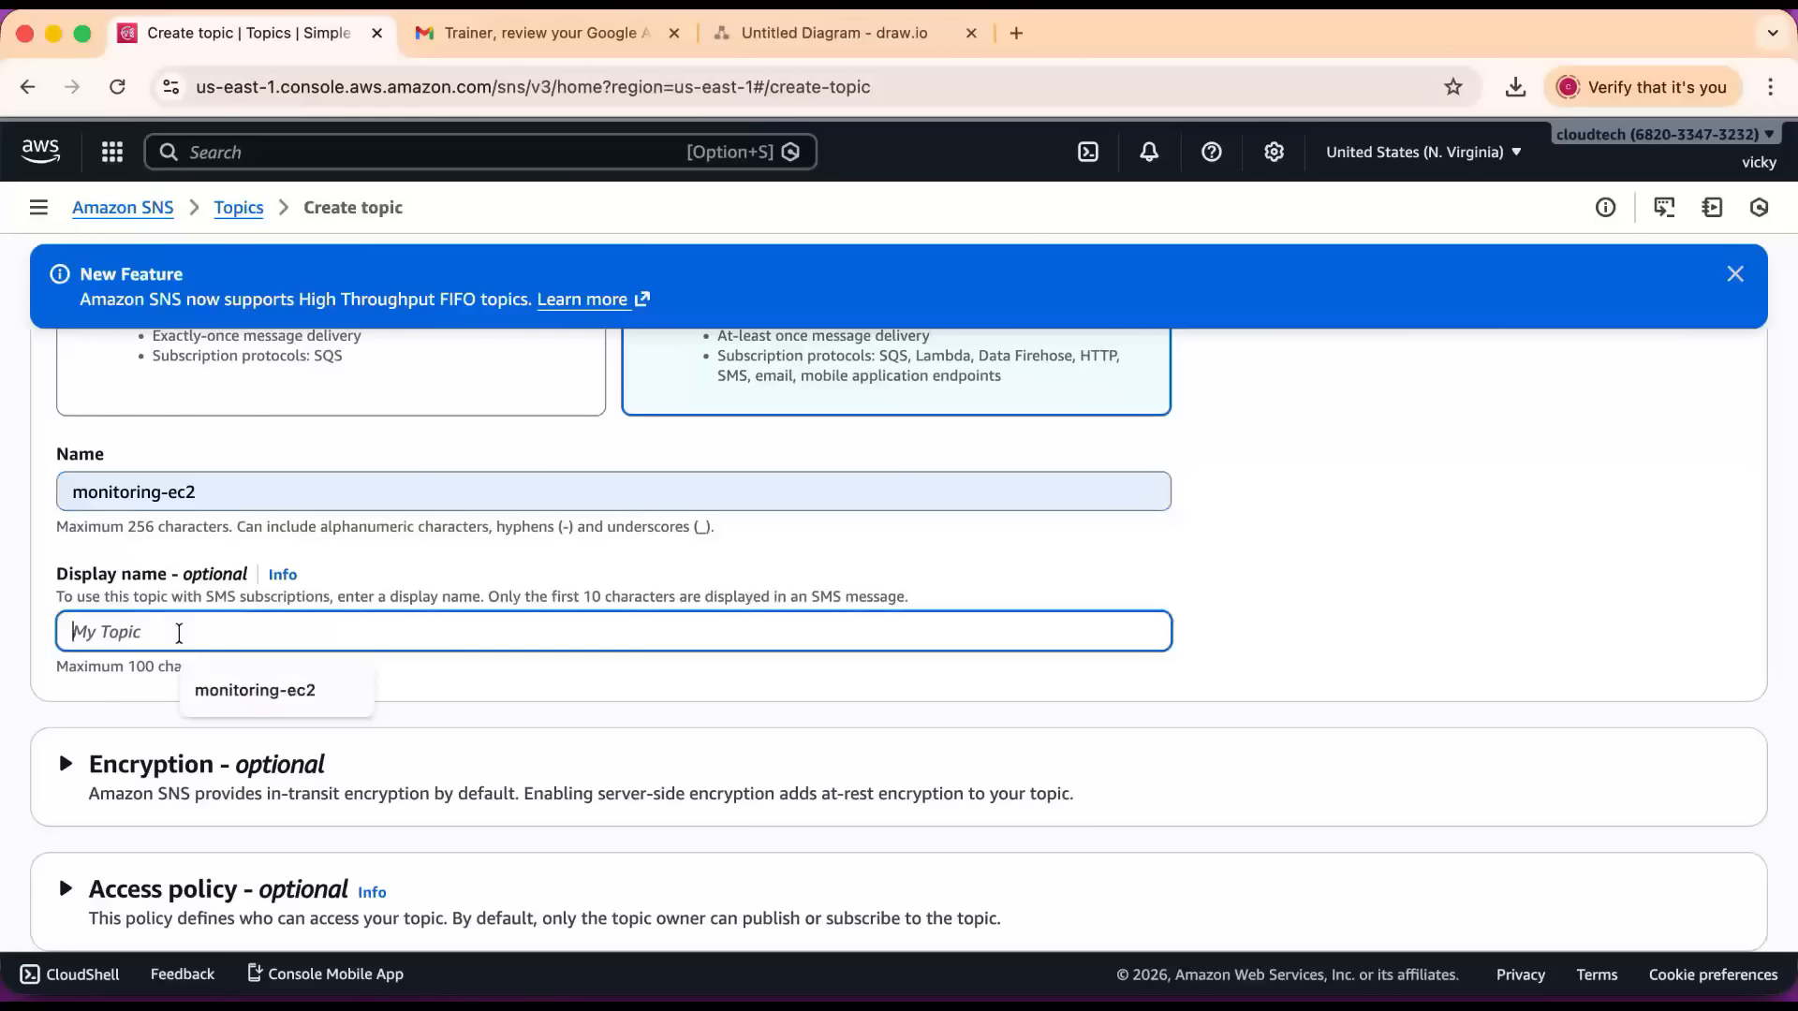
{"action": "left_click", "coordinate": [236, 688]}
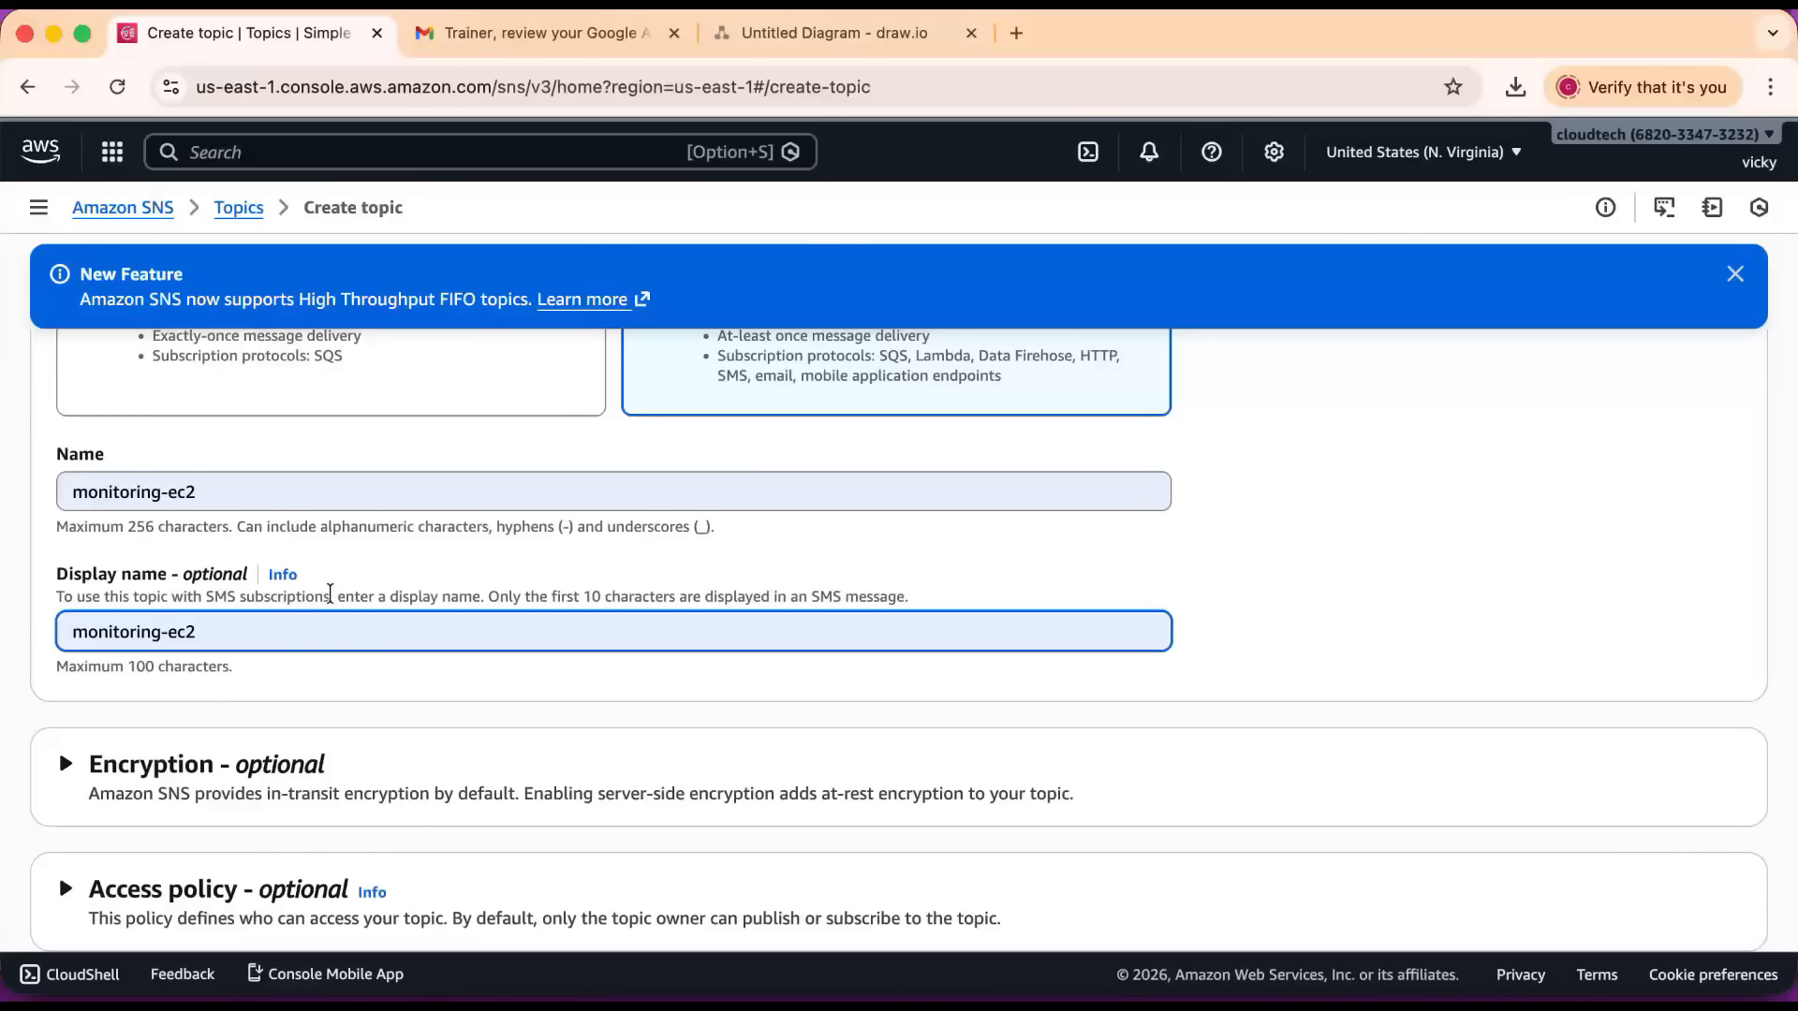
Leave the optional topic settings at their defaults and create the topic.
{"action": "scroll", "coordinate": [329, 595], "scroll_direction": "down", "scroll_amount": 3}
{"action": "scroll", "coordinate": [333, 602], "scroll_direction": "up", "scroll_amount": 1}
{"action": "scroll", "coordinate": [333, 574], "scroll_direction": "down", "scroll_amount": 5}
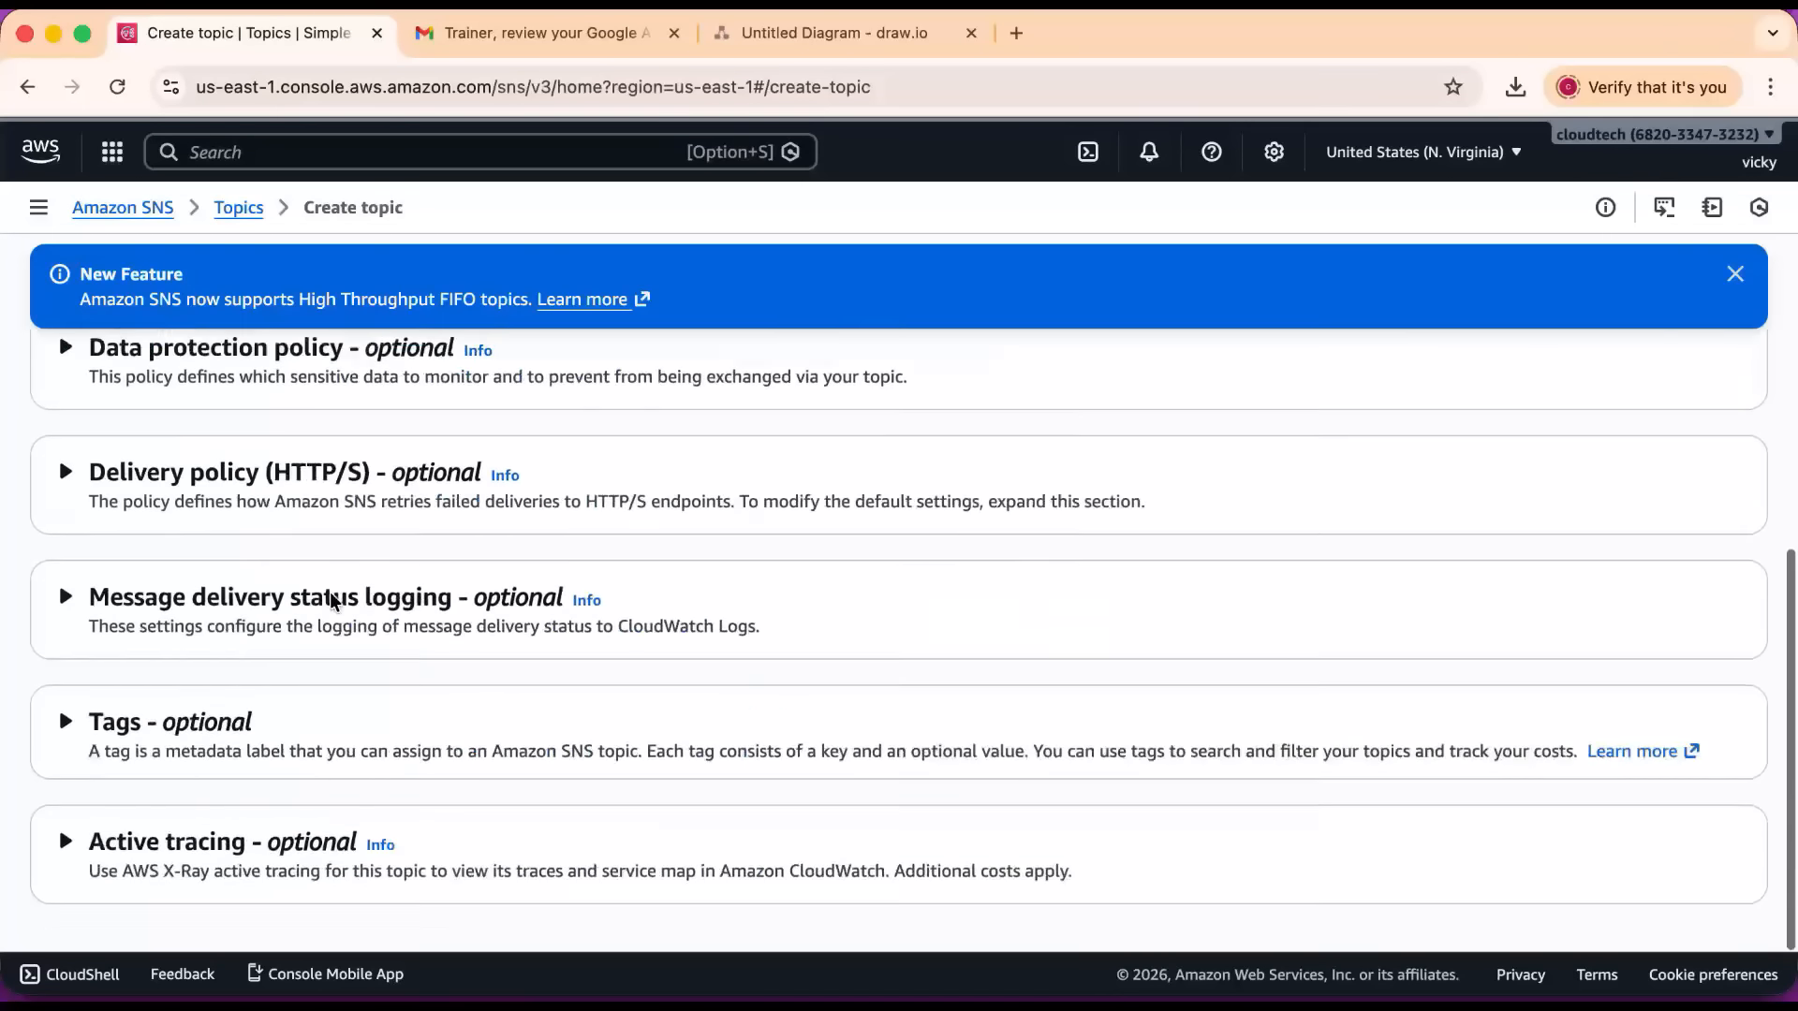
{"action": "scroll", "coordinate": [329, 599], "scroll_direction": "down", "scroll_amount": 1}
{"action": "left_click", "coordinate": [1625, 882]}
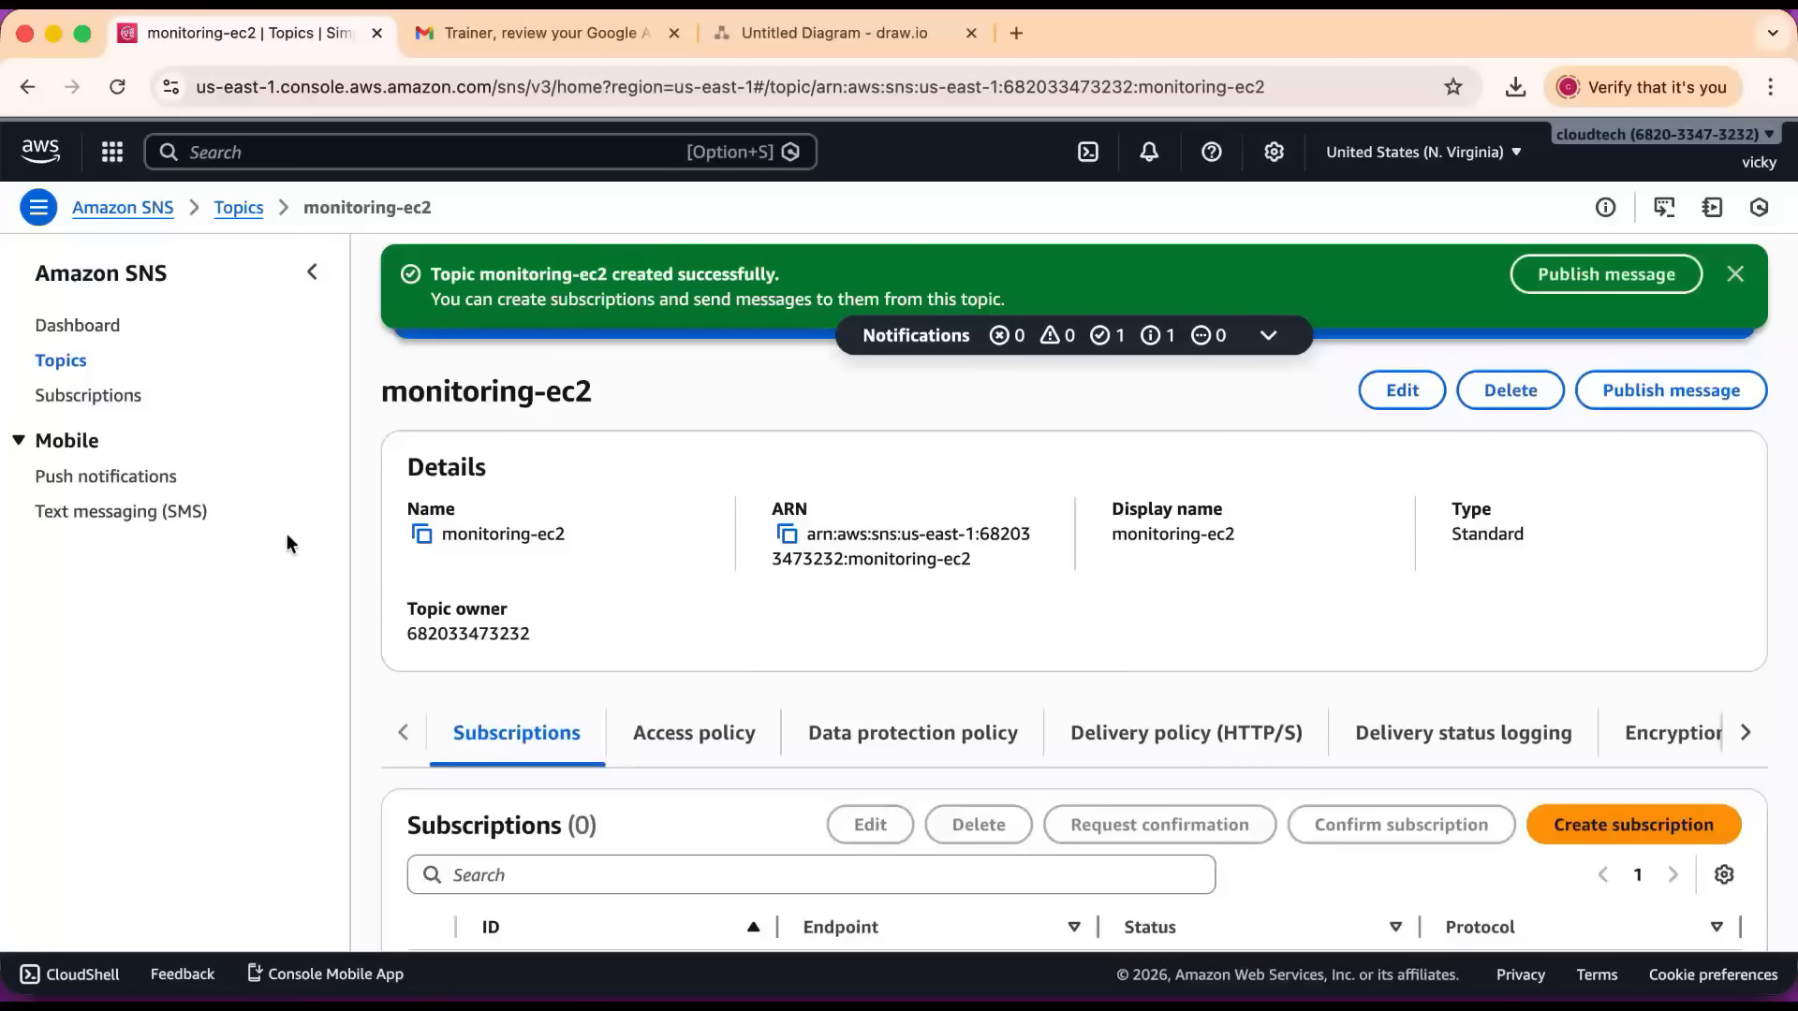
Start a new subscription, choose the monitoring-ec2 topic's ARN and set the protocol to Email.
{"action": "left_click", "coordinate": [84, 405]}
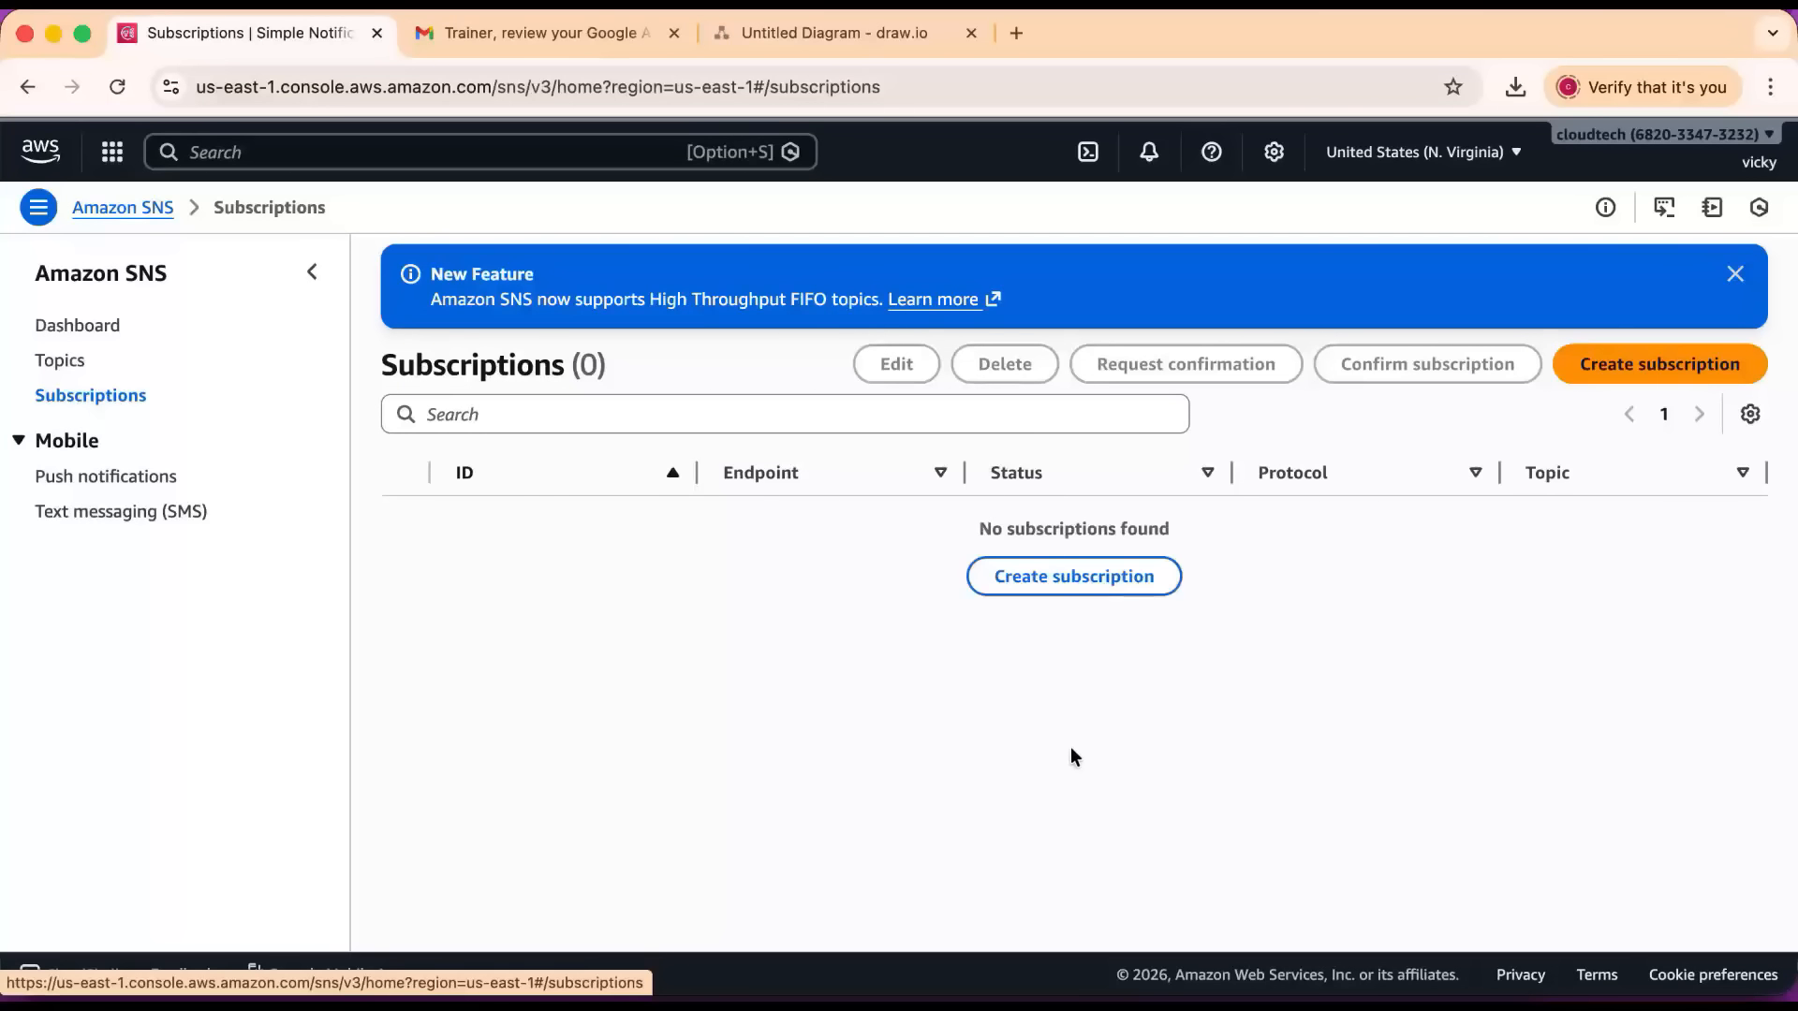
{"action": "left_click", "coordinate": [1044, 576]}
{"action": "left_click", "coordinate": [377, 515]}
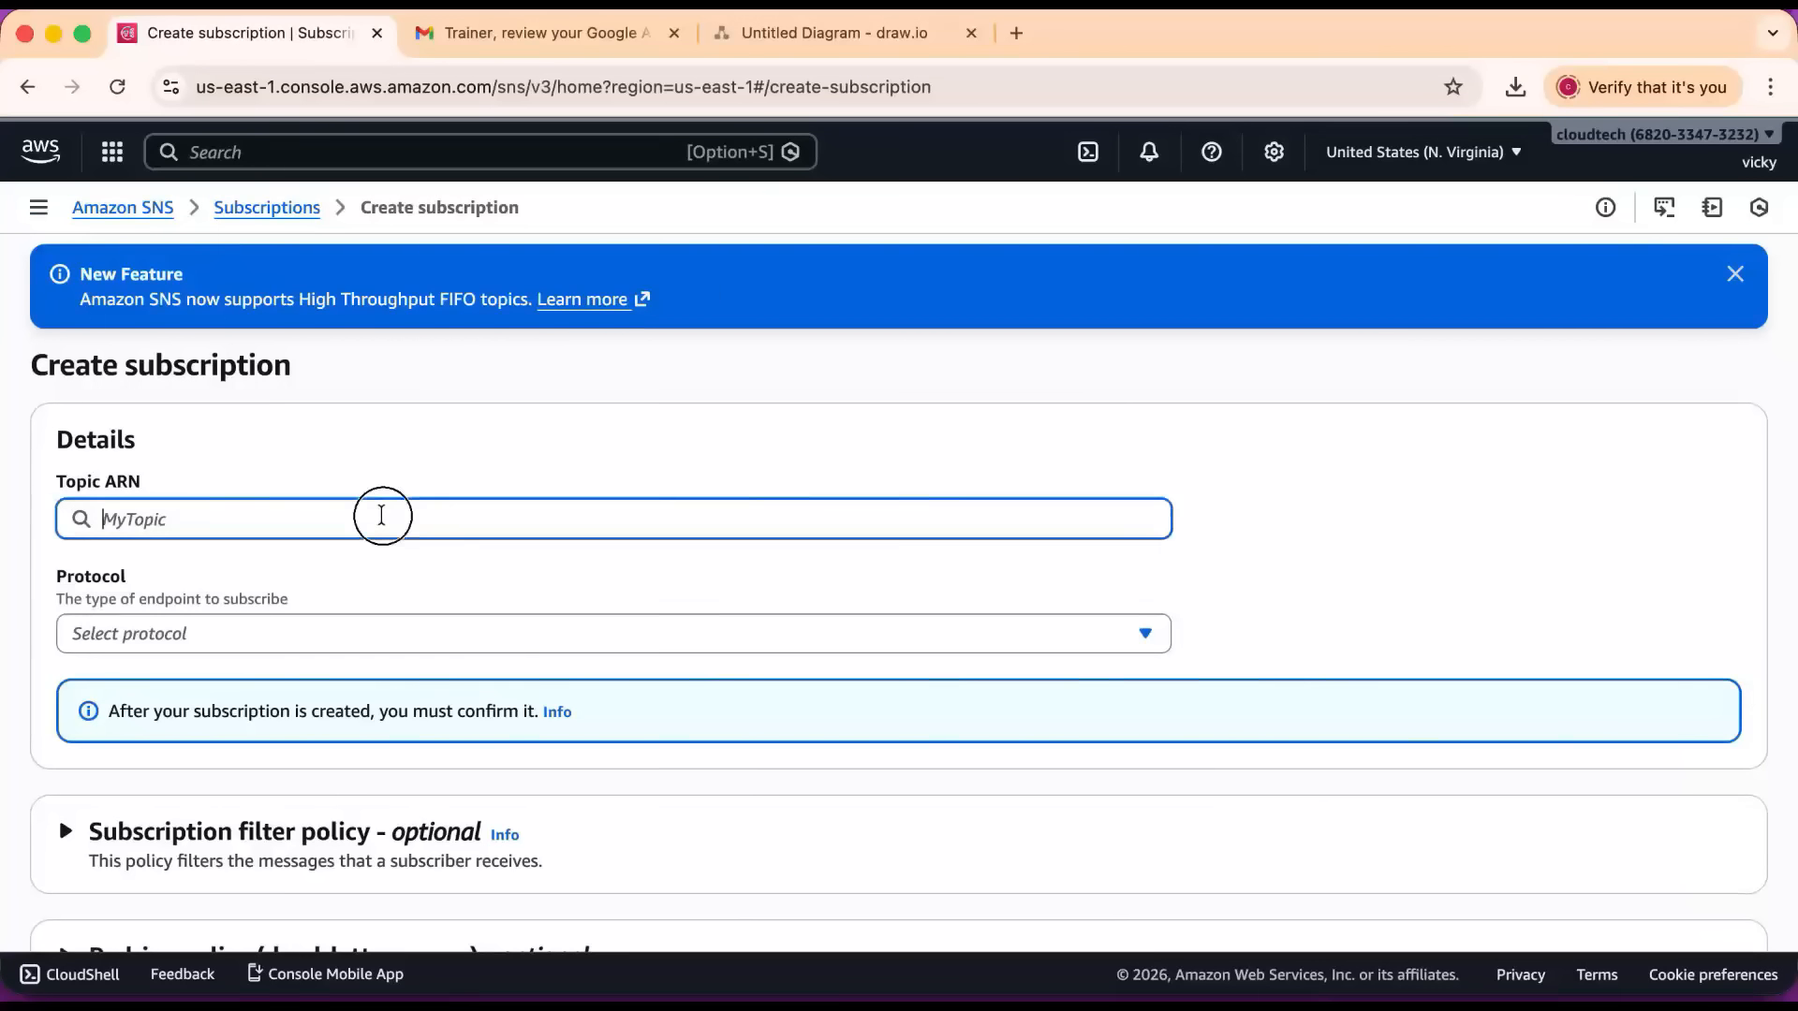
{"action": "left_click", "coordinate": [223, 565]}
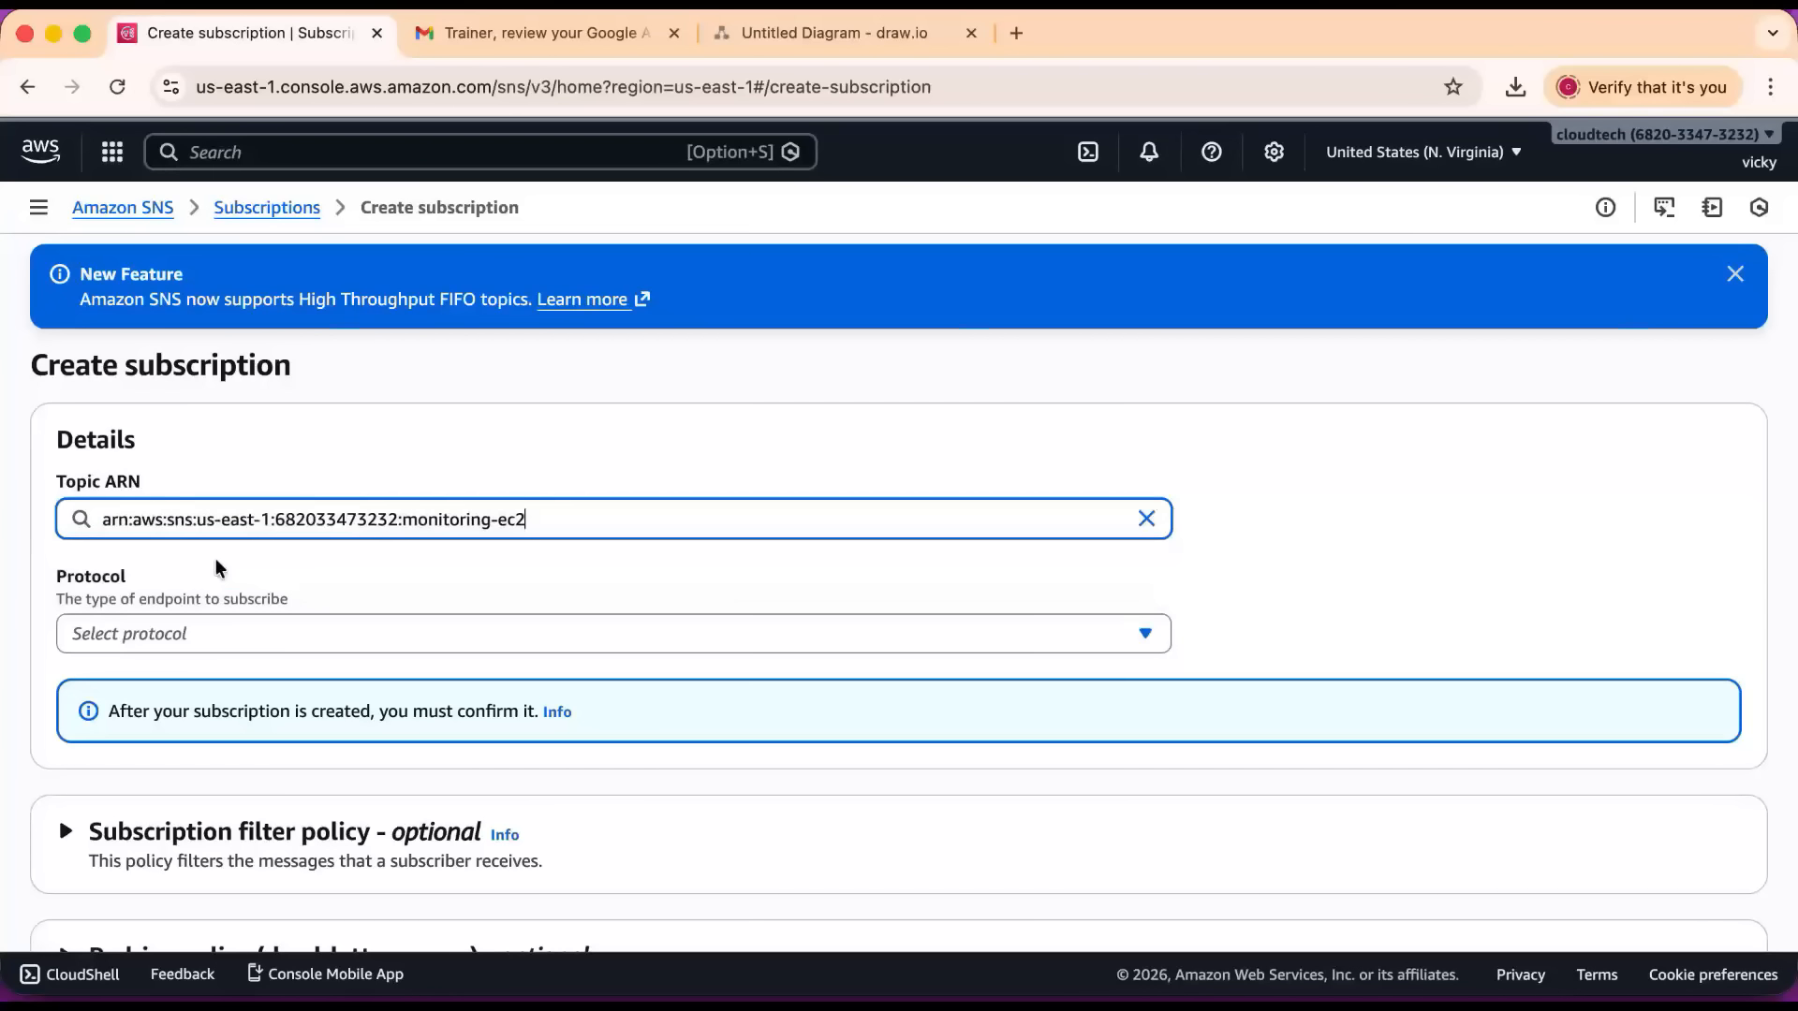
{"action": "scroll", "coordinate": [223, 552], "scroll_direction": "down", "scroll_amount": 2}
{"action": "scroll", "coordinate": [223, 553], "scroll_direction": "down", "scroll_amount": 1}
{"action": "left_click", "coordinate": [228, 451]}
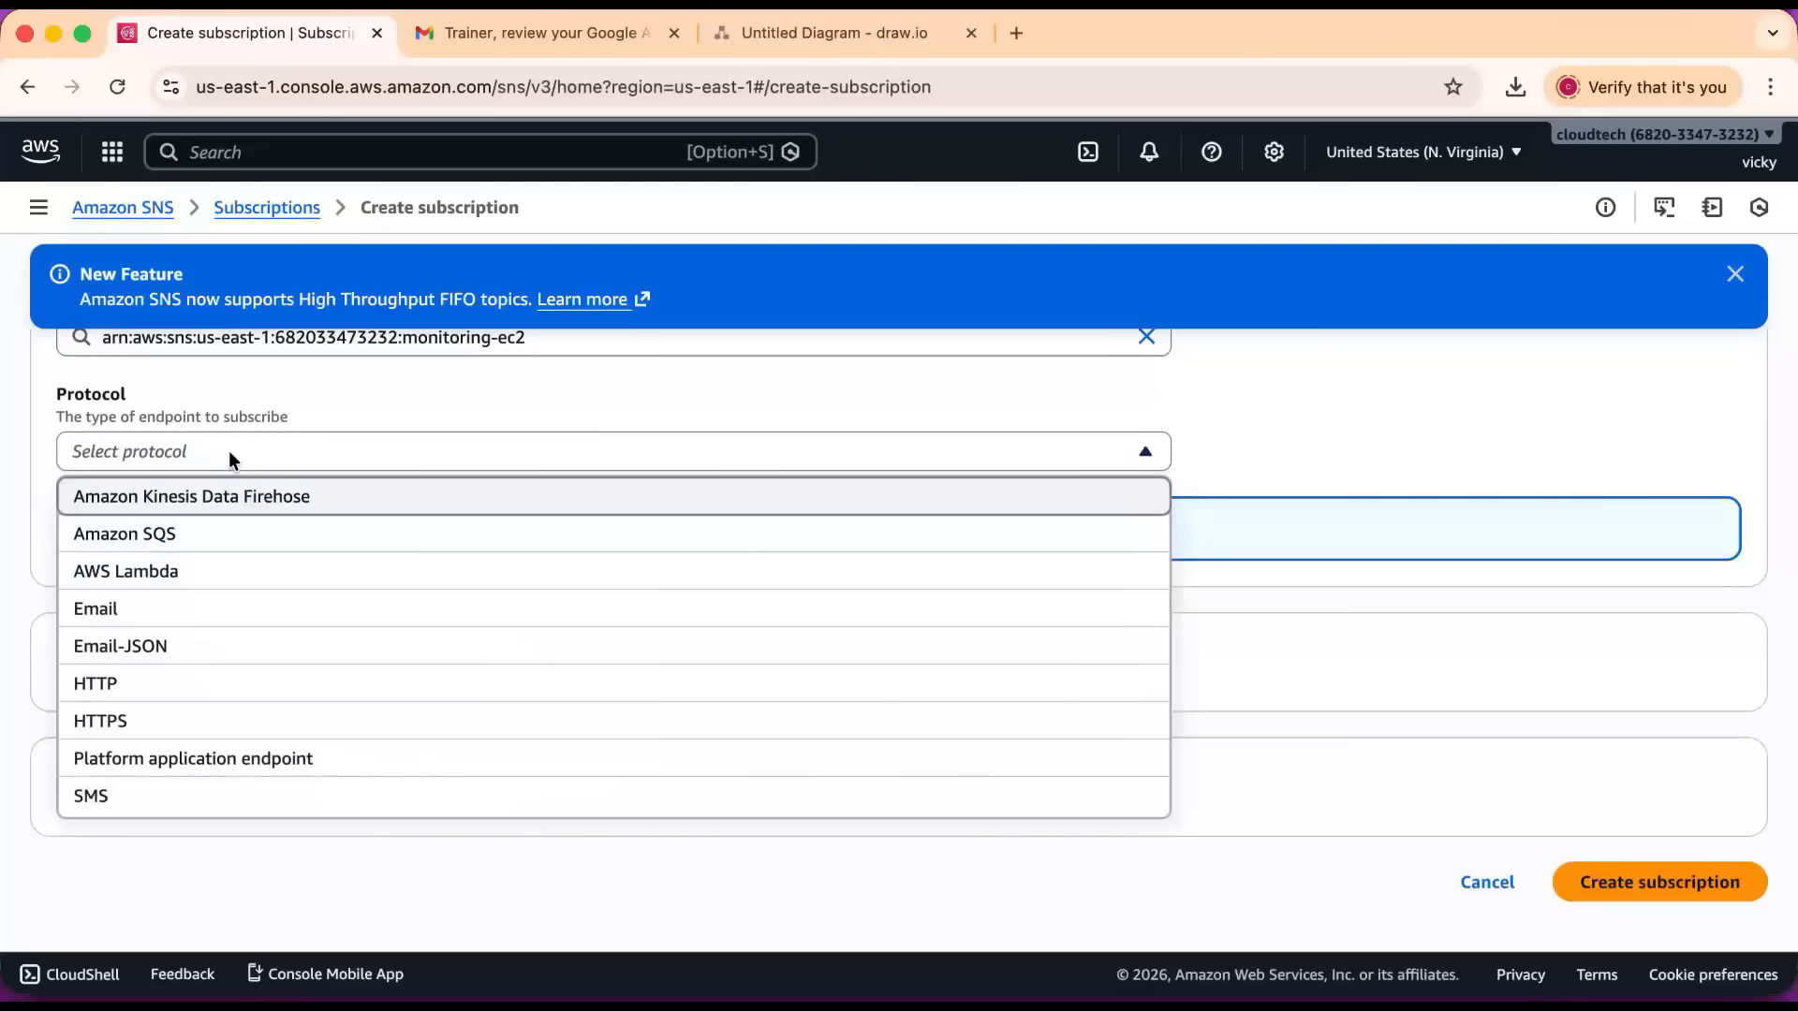
{"action": "left_click", "coordinate": [133, 608]}
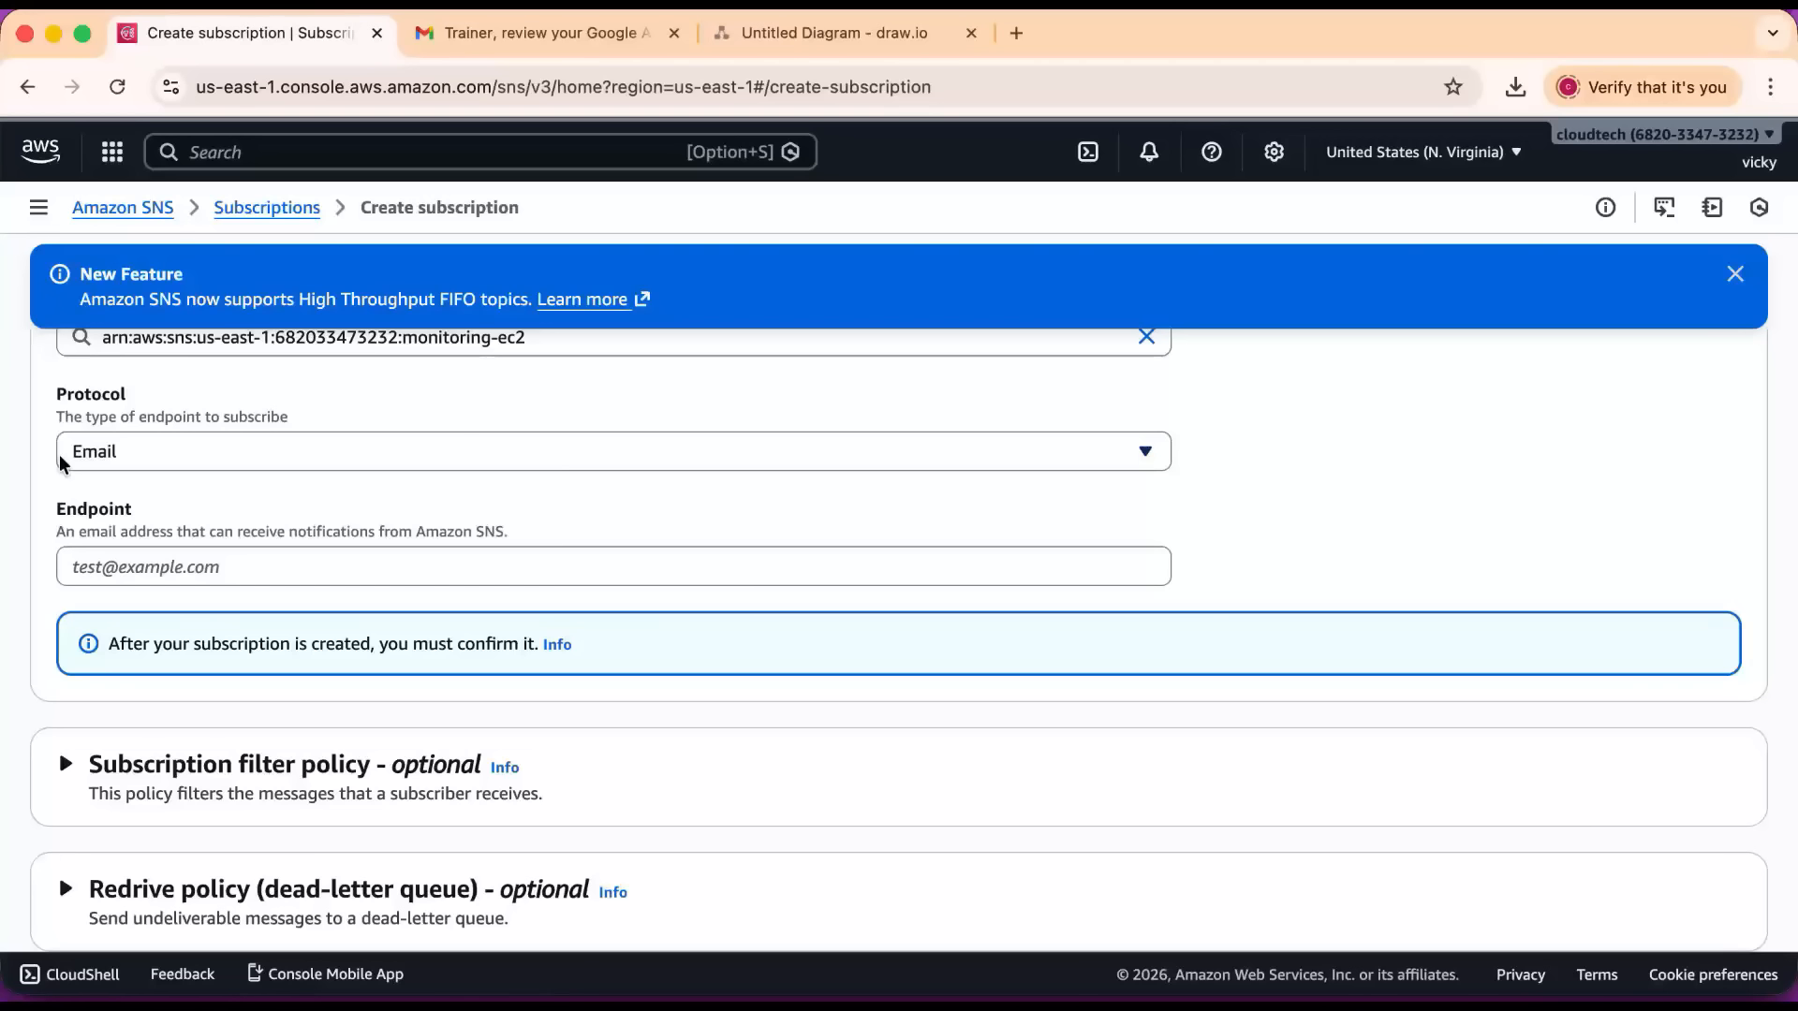
Copy the account's e-mail address from Gmail into the subscription's endpoint and create the subscription.
{"action": "left_click", "coordinate": [168, 557]}
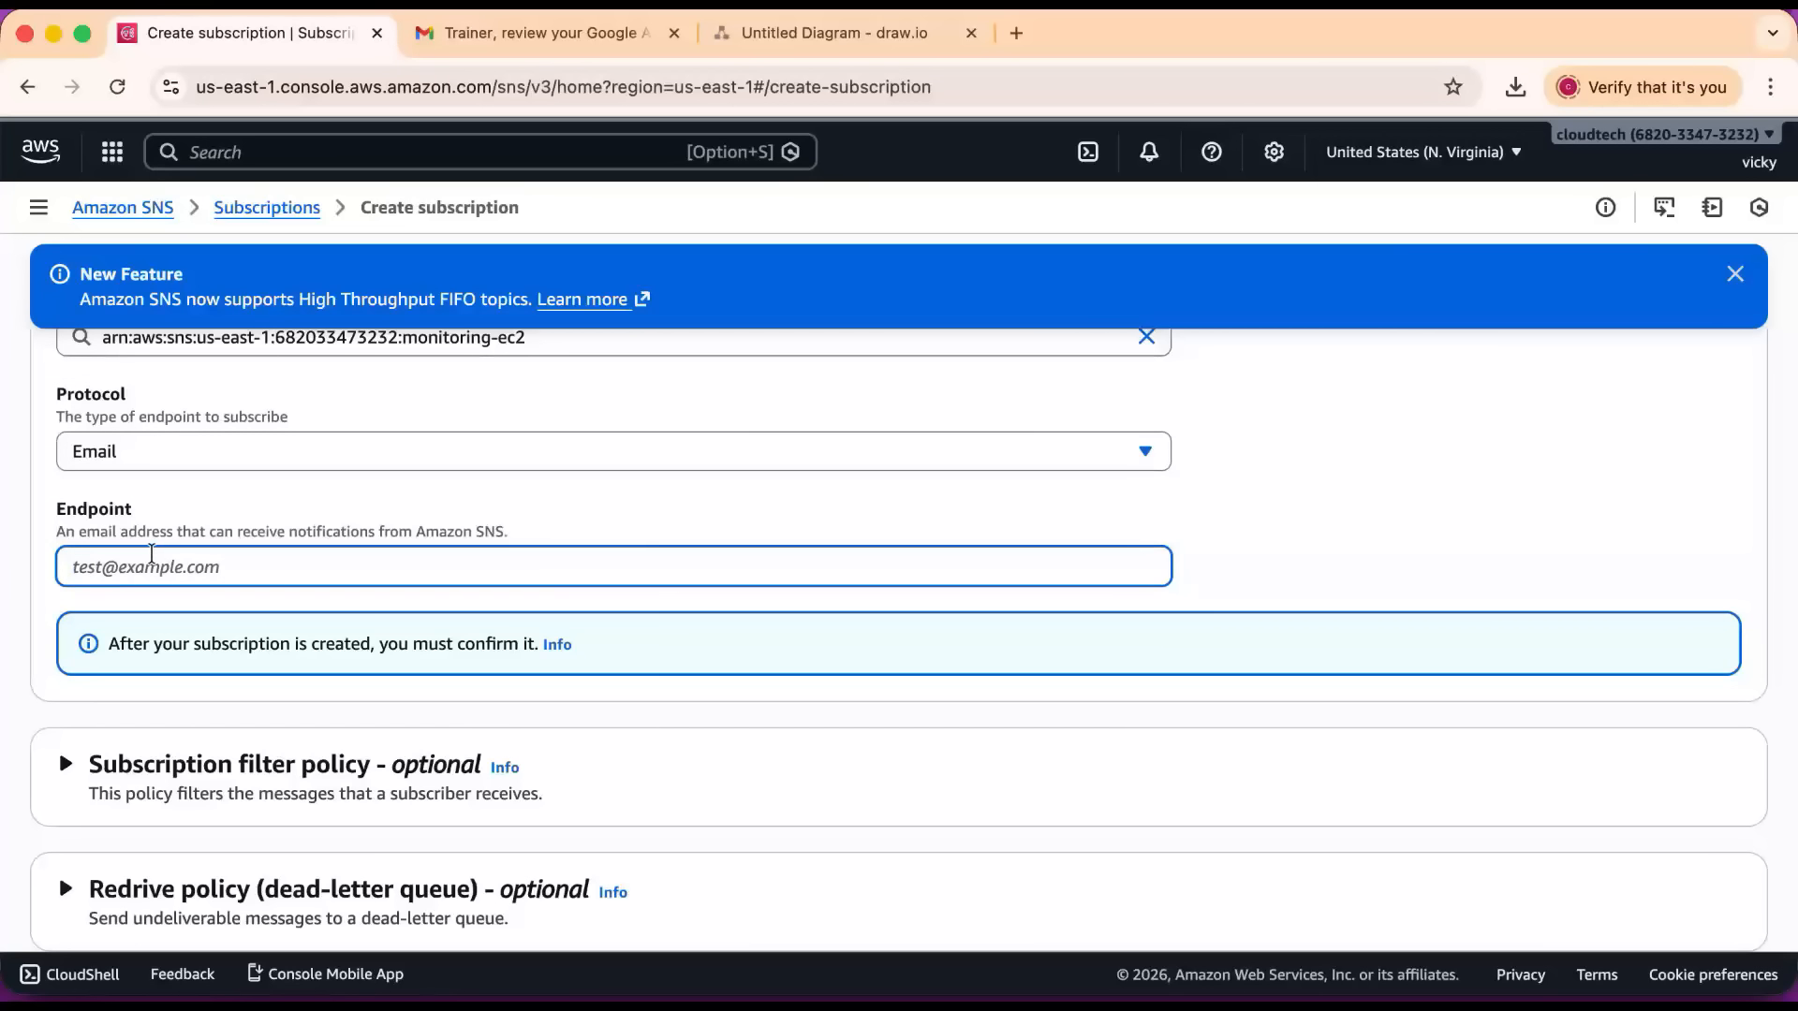
{"action": "left_click", "coordinate": [516, 34]}
{"action": "left_click", "coordinate": [1755, 156]}
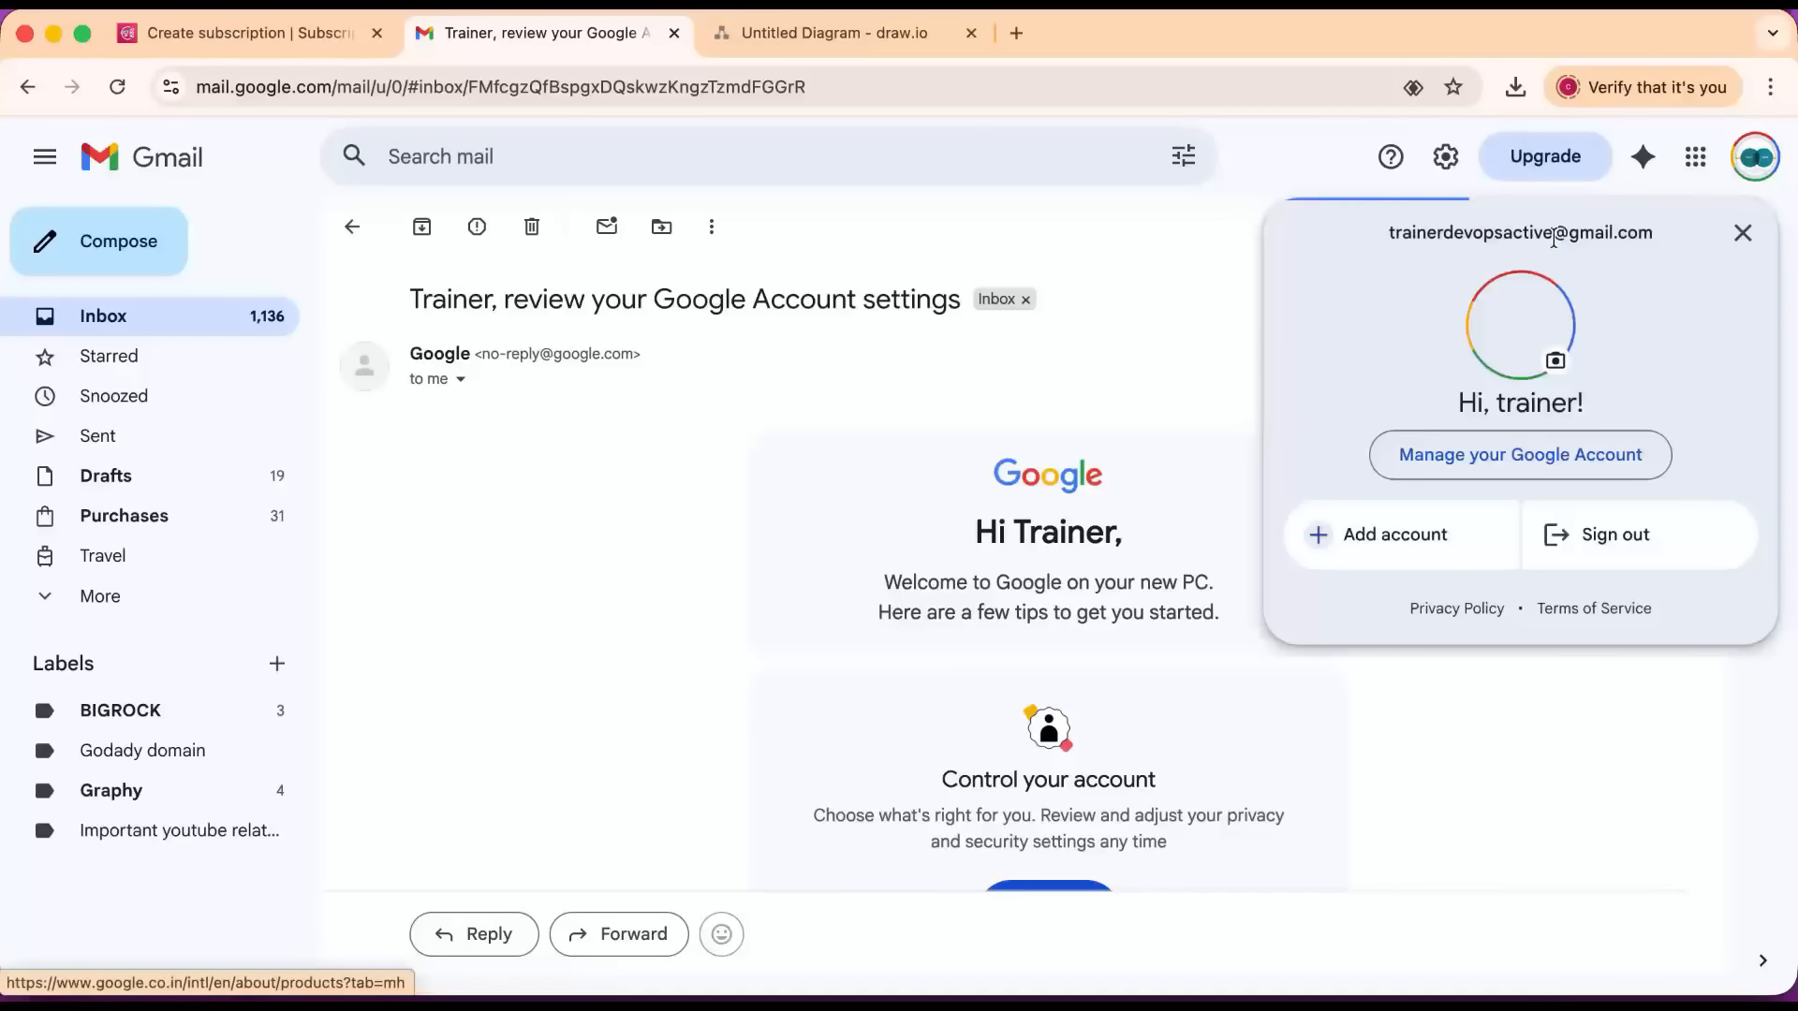
{"action": "left_click_drag", "start_coordinate": [1389, 234], "coordinate": [1670, 239]}
{"action": "key", "text": "super+c"}
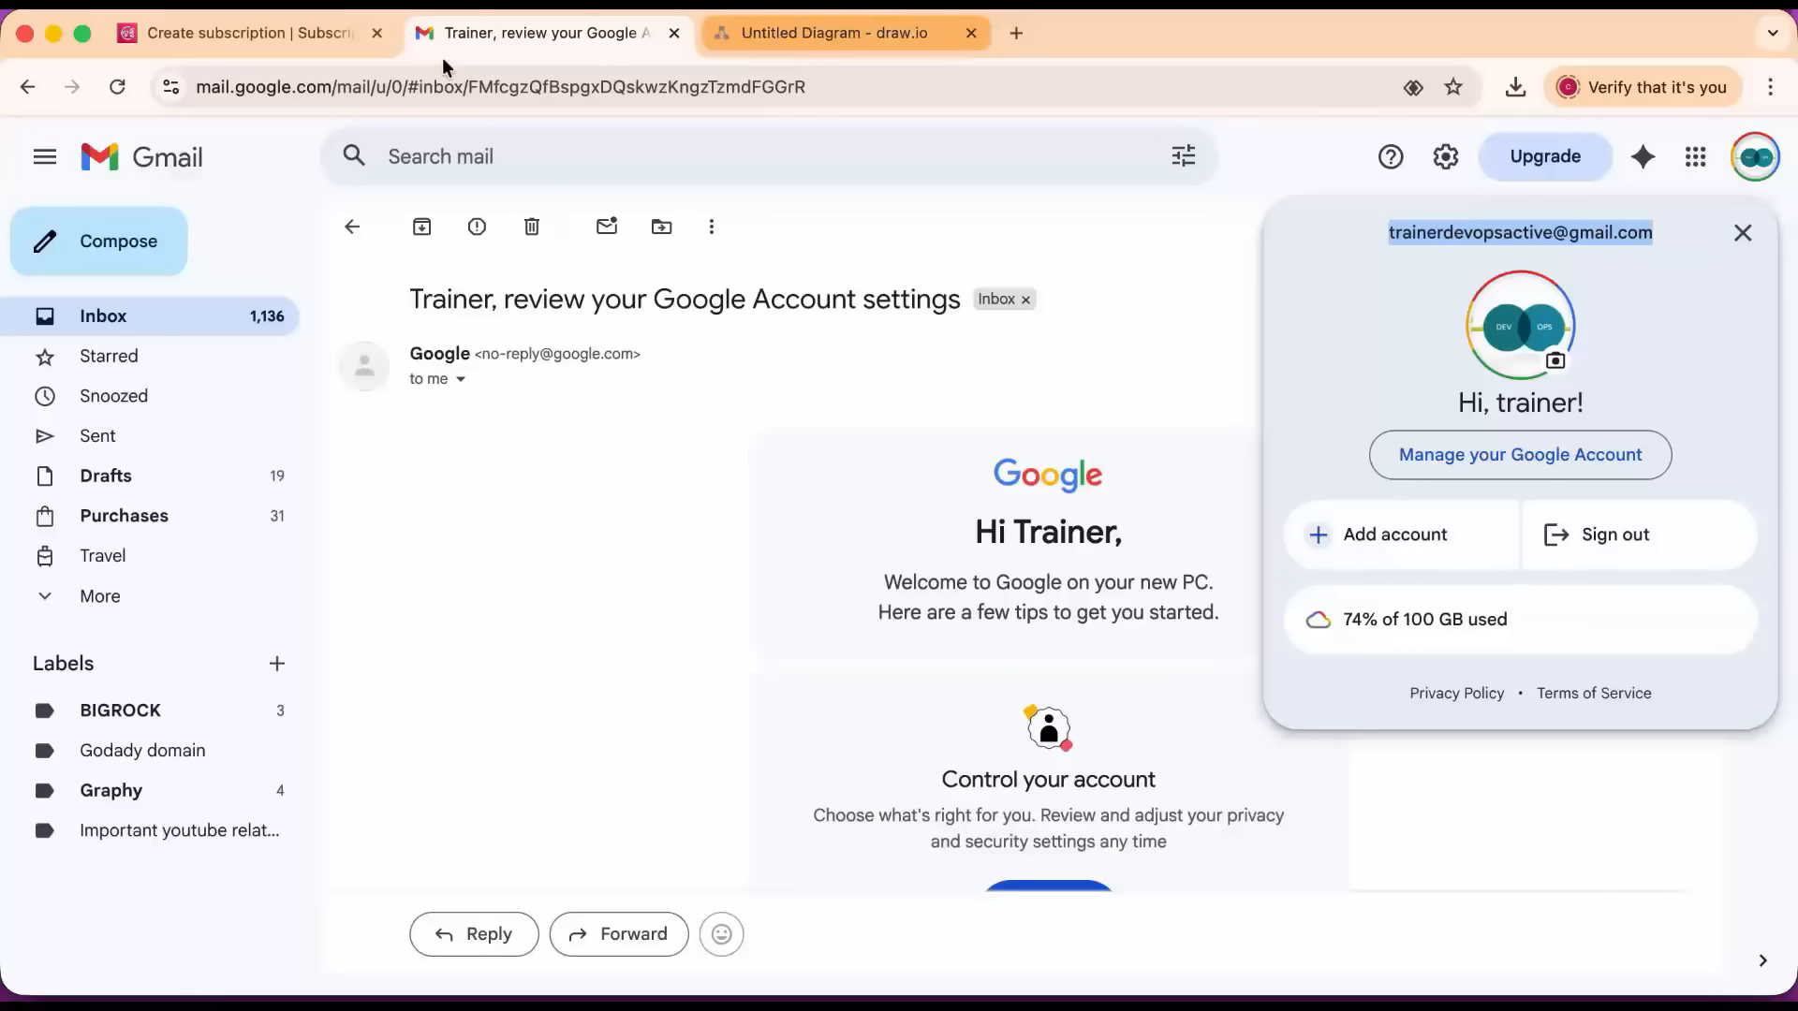
{"action": "left_click", "coordinate": [273, 32]}
{"action": "key", "text": "super+v"}
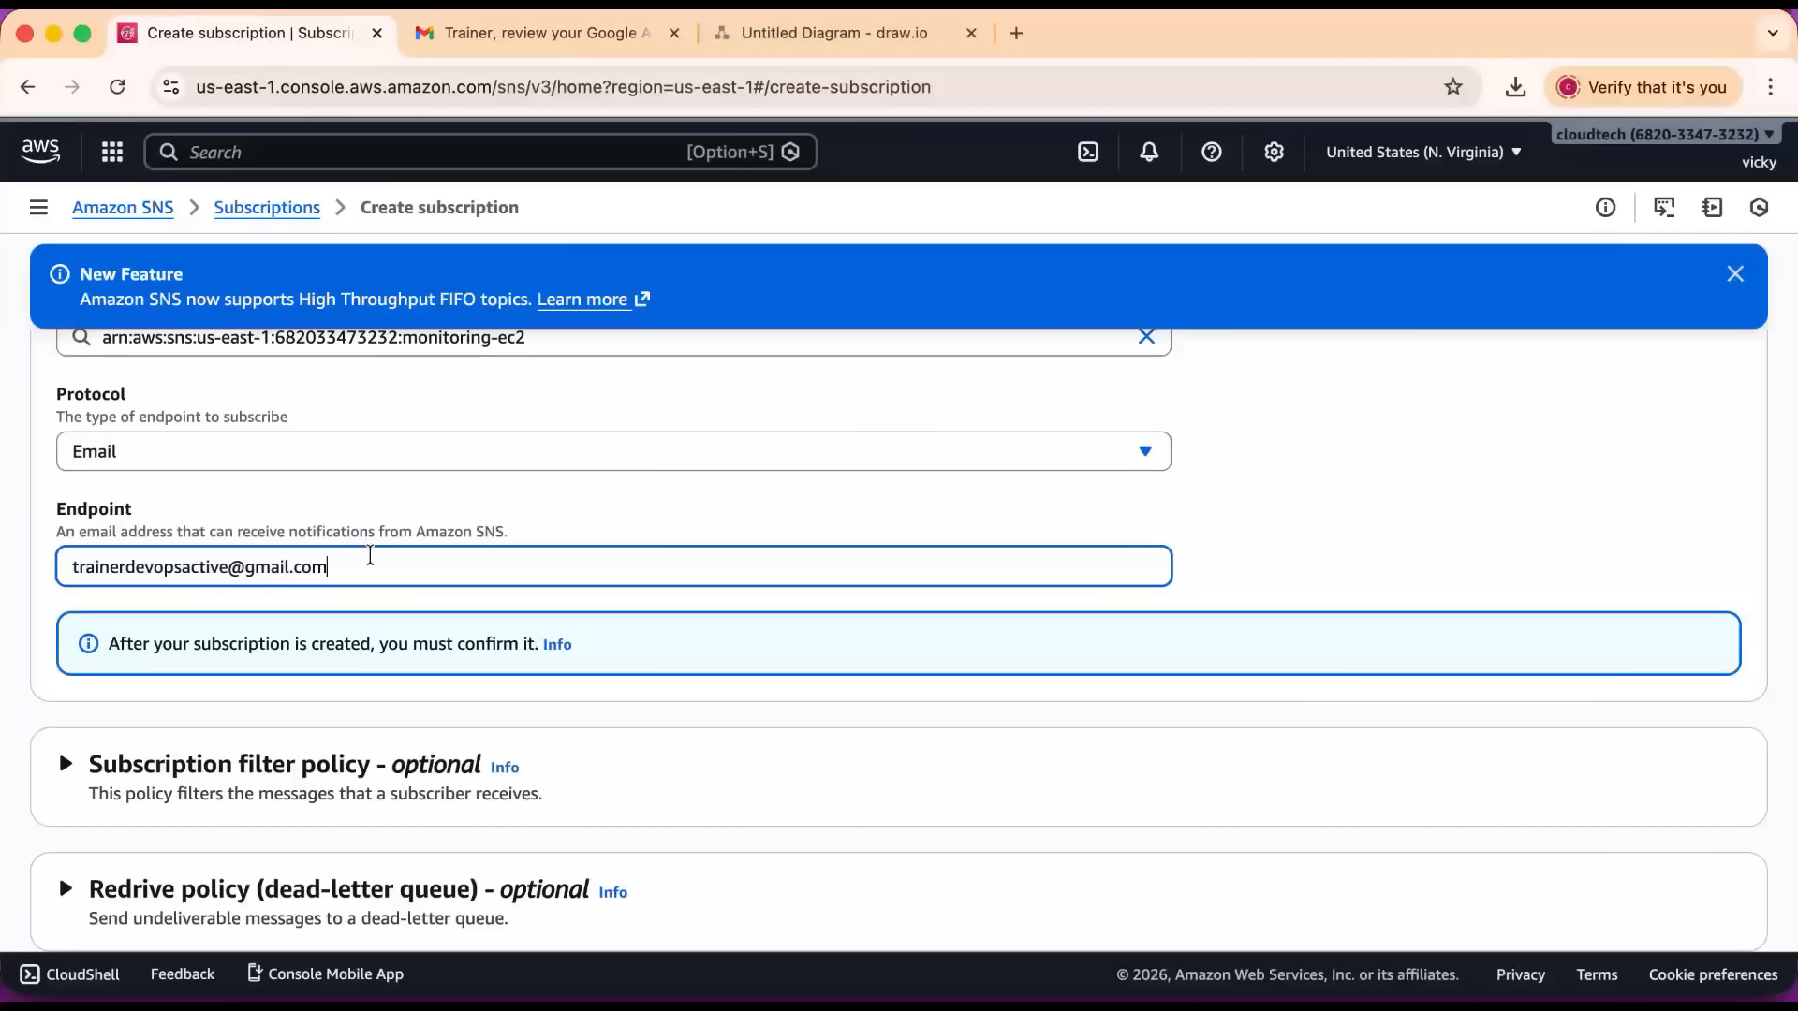
{"action": "scroll", "coordinate": [369, 553], "scroll_direction": "down", "scroll_amount": 2}
{"action": "left_click", "coordinate": [1617, 884]}
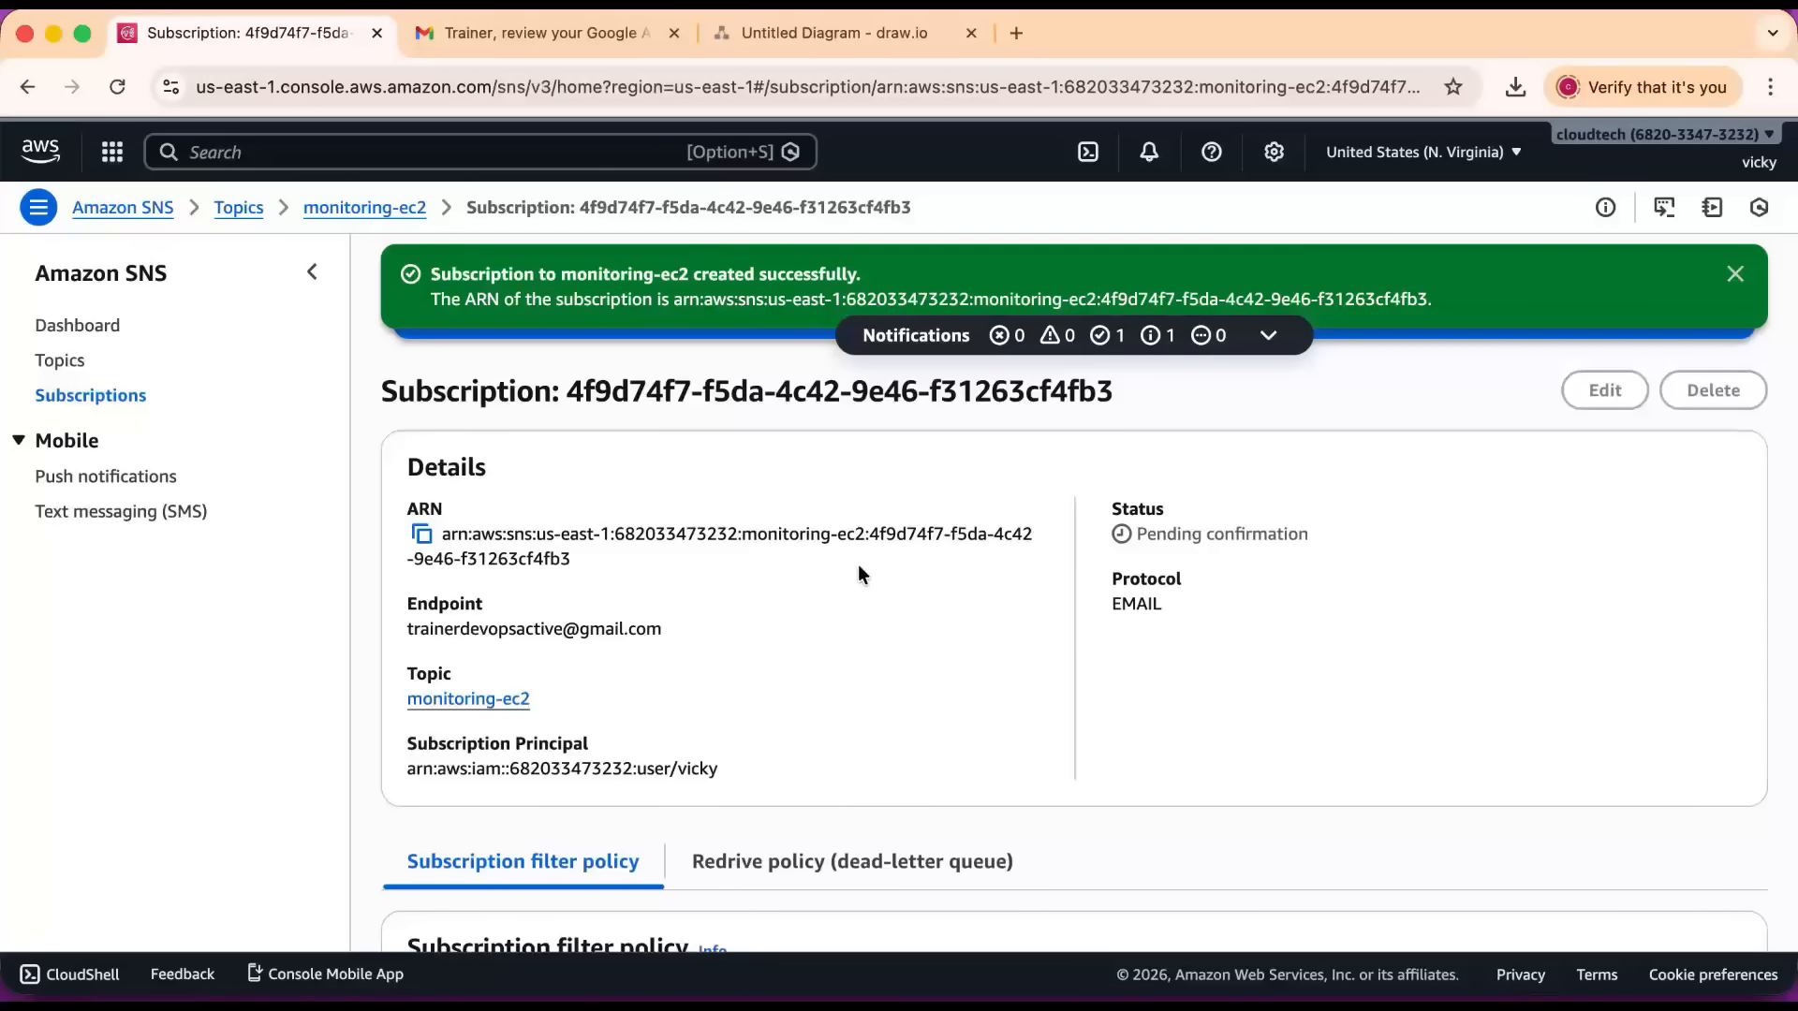
Check the new subscription's status, then confirm the subscription from the AWS Notification e-mail in the Gmail inbox.
{"action": "left_click", "coordinate": [90, 394]}
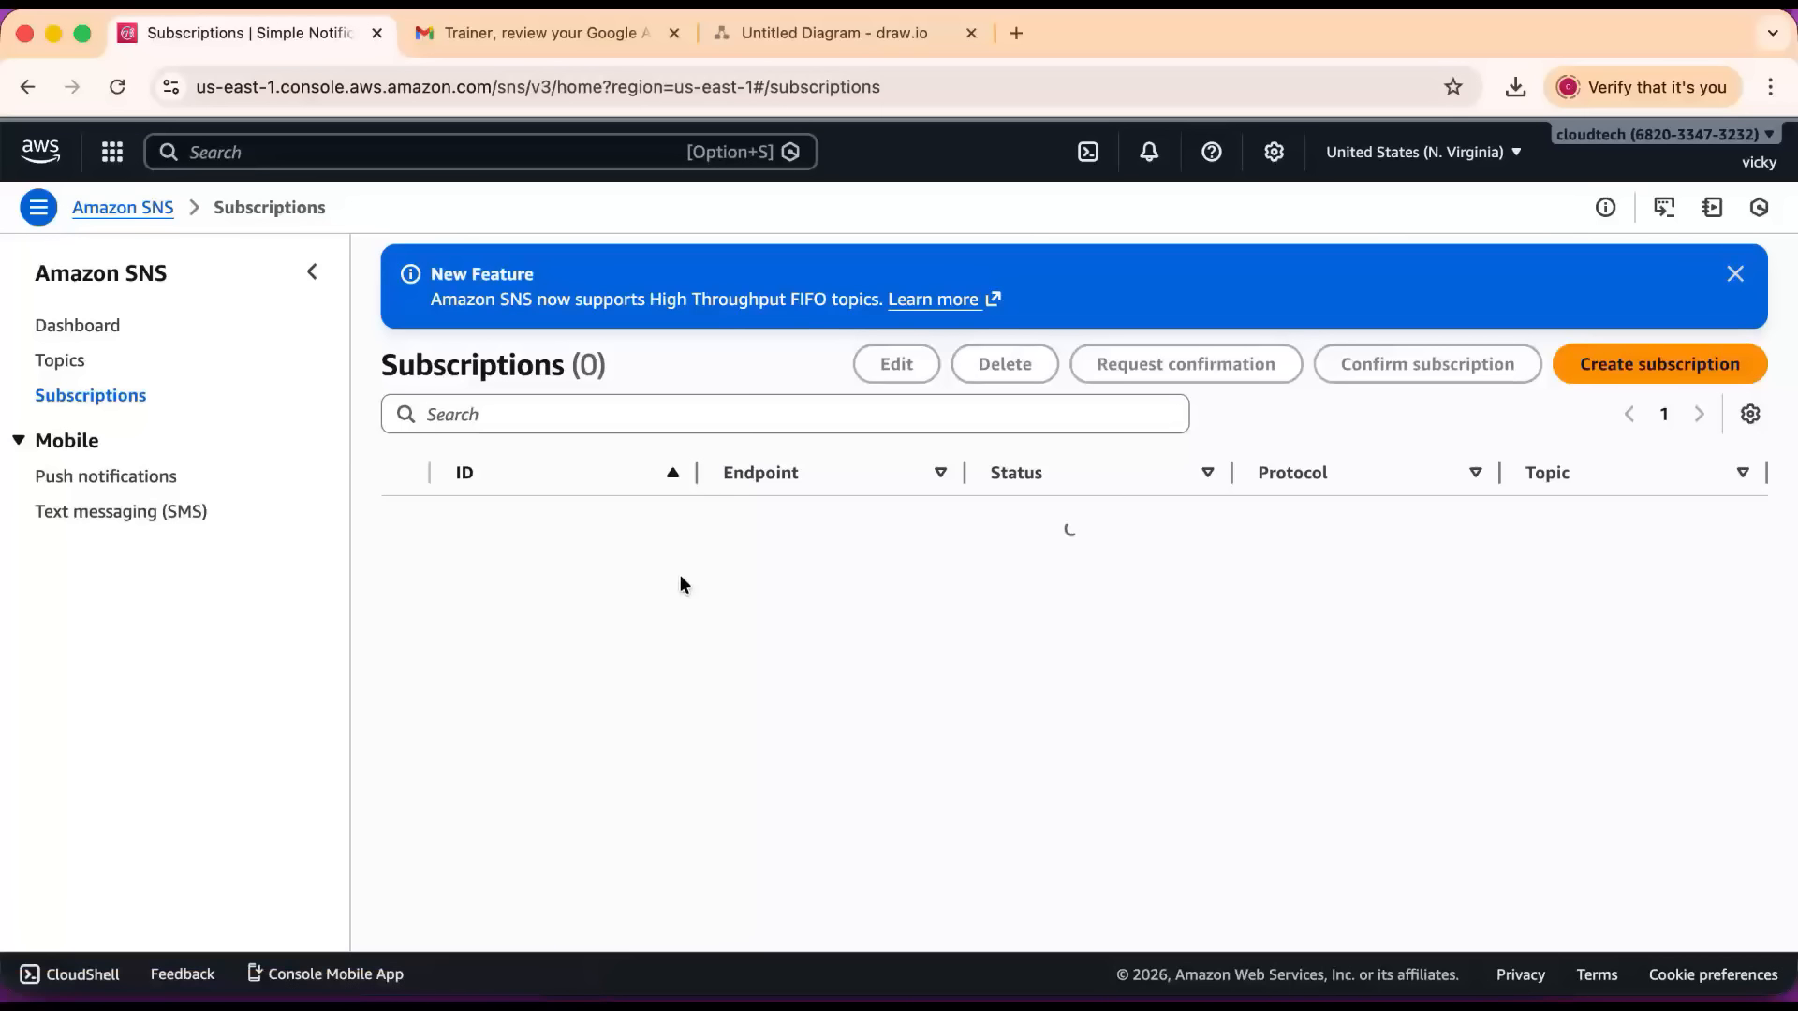
{"action": "left_click_drag", "start_coordinate": [1196, 530], "coordinate": [1029, 528]}
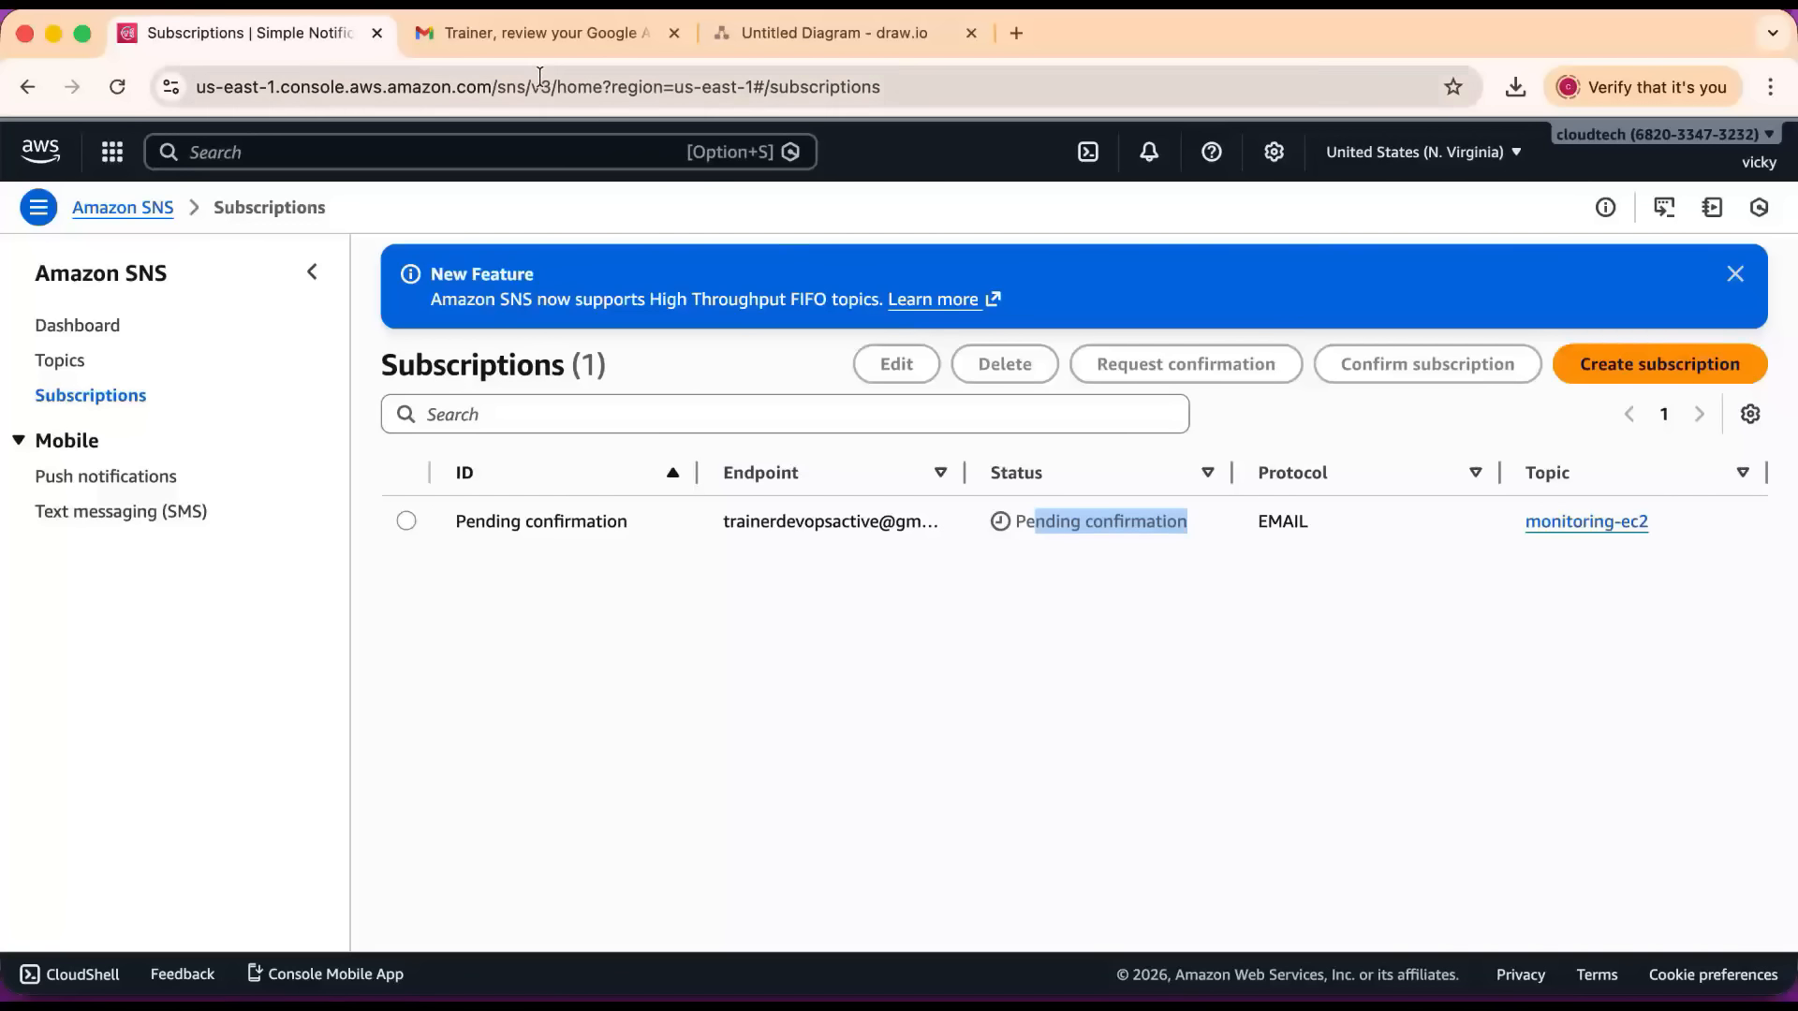
{"action": "left_click", "coordinate": [505, 37]}
{"action": "left_click", "coordinate": [153, 316]}
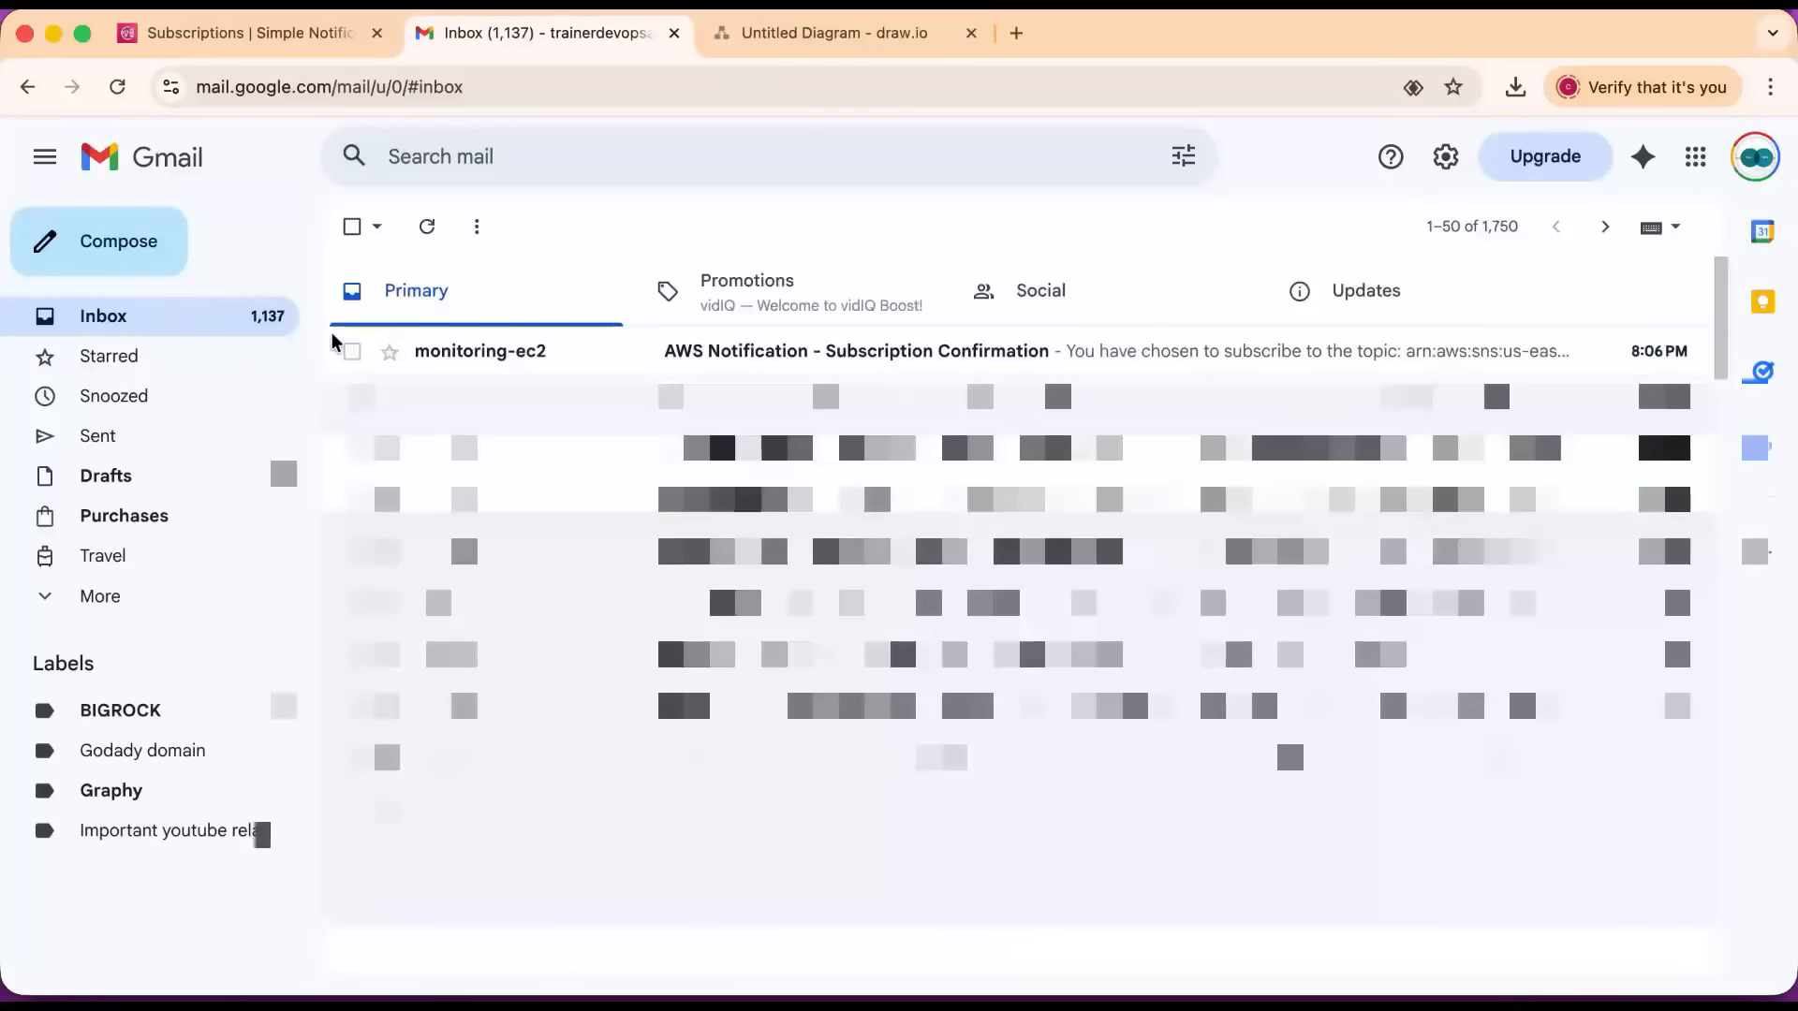
{"action": "left_click", "coordinate": [704, 352]}
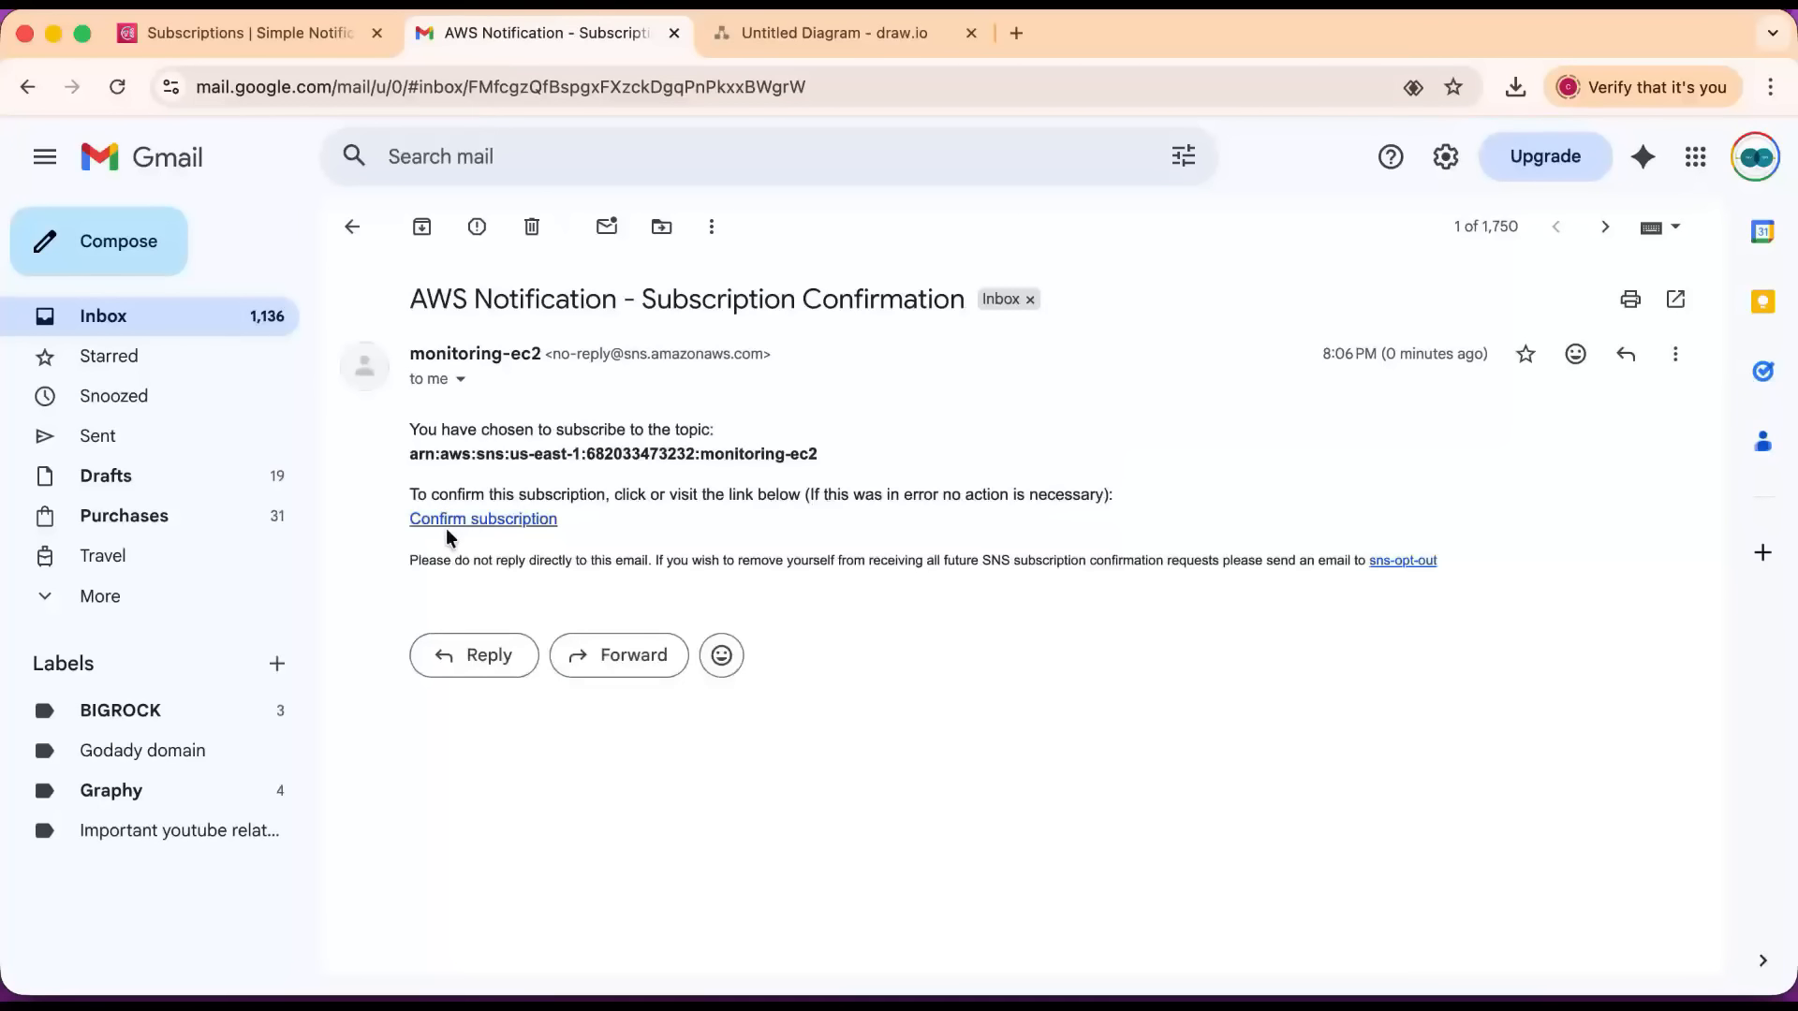
{"action": "left_click", "coordinate": [453, 520]}
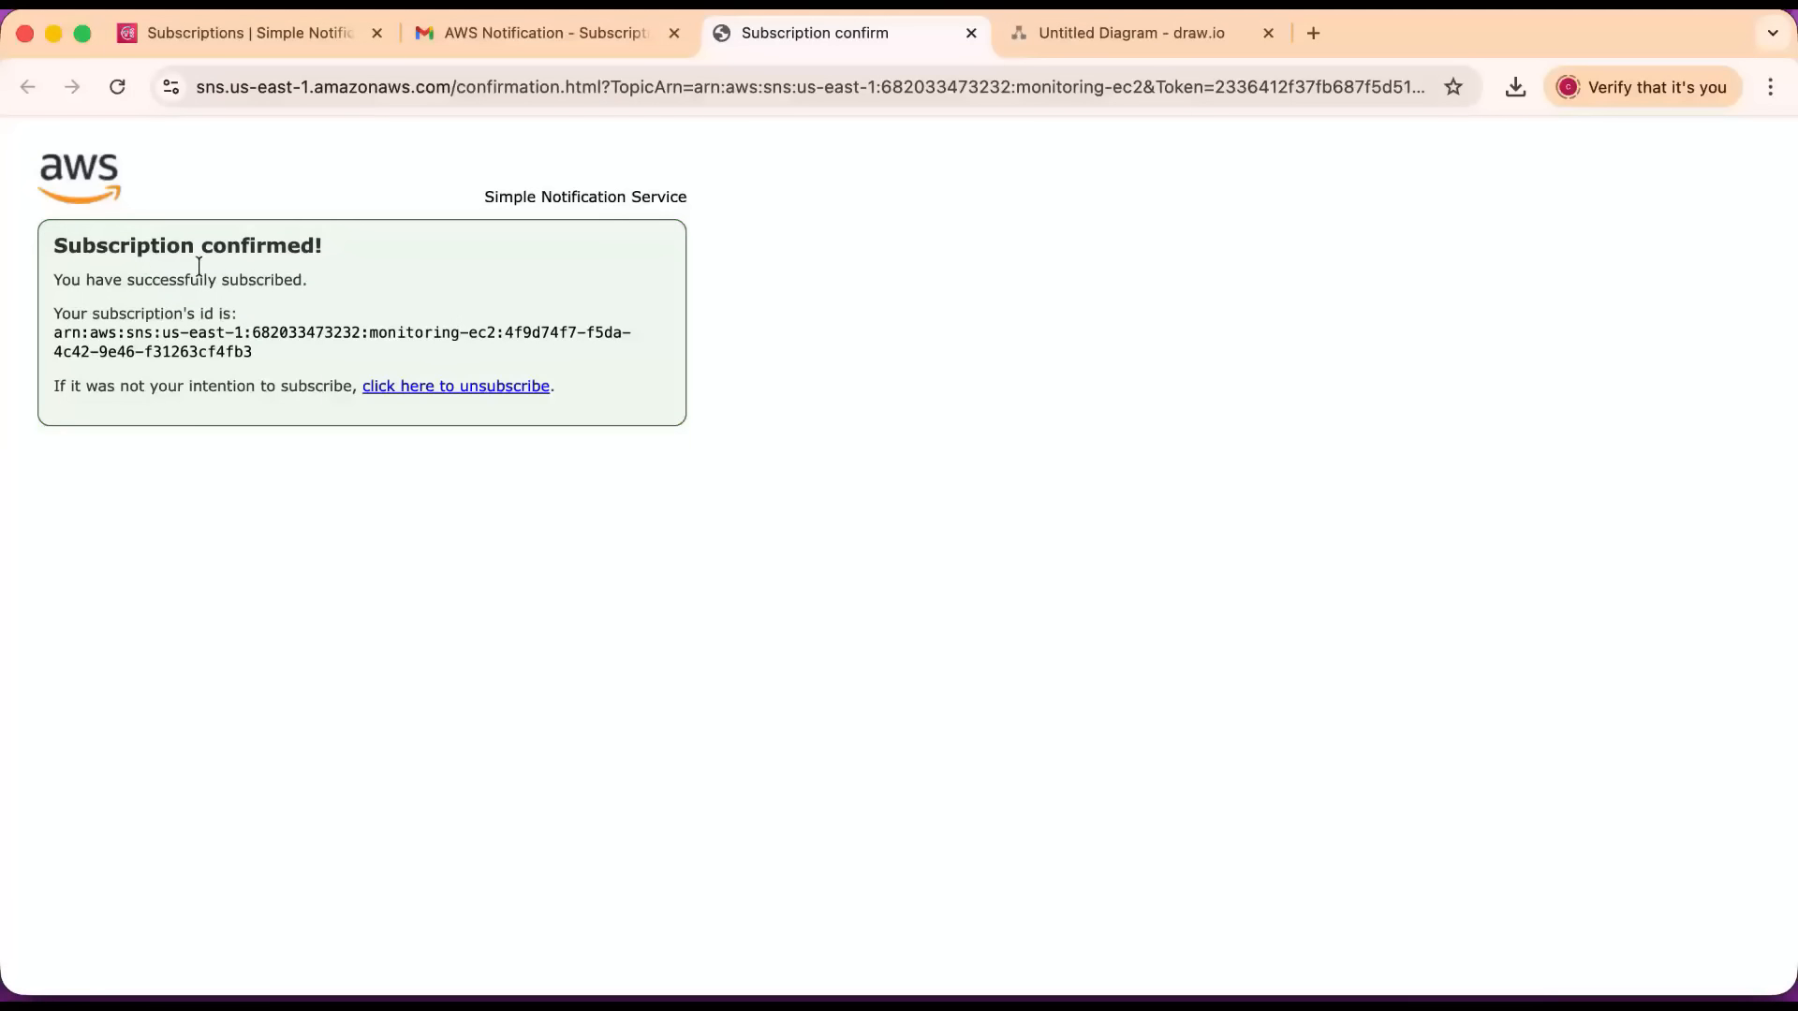
Return to the SNS console, reload the subscriptions list to check the subscription's status, and view the topics list.
{"action": "left_click", "coordinate": [275, 38]}
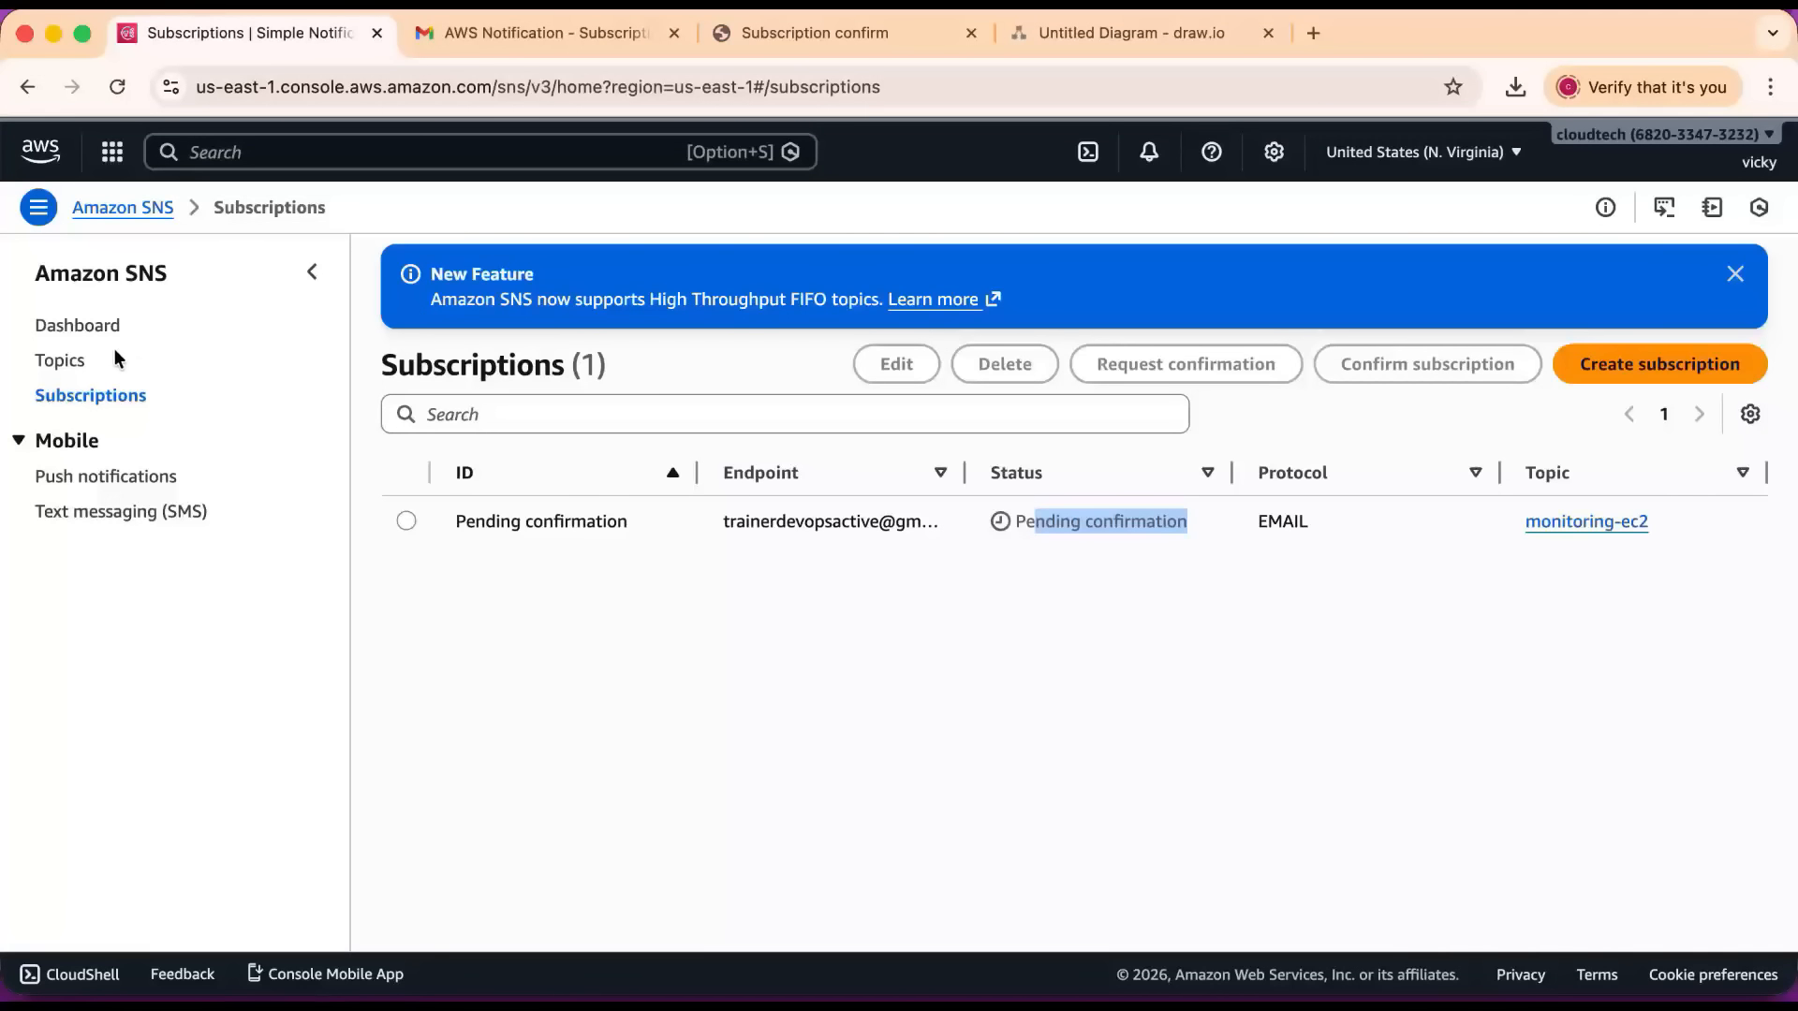
{"action": "left_click", "coordinate": [59, 365]}
{"action": "left_click", "coordinate": [74, 397]}
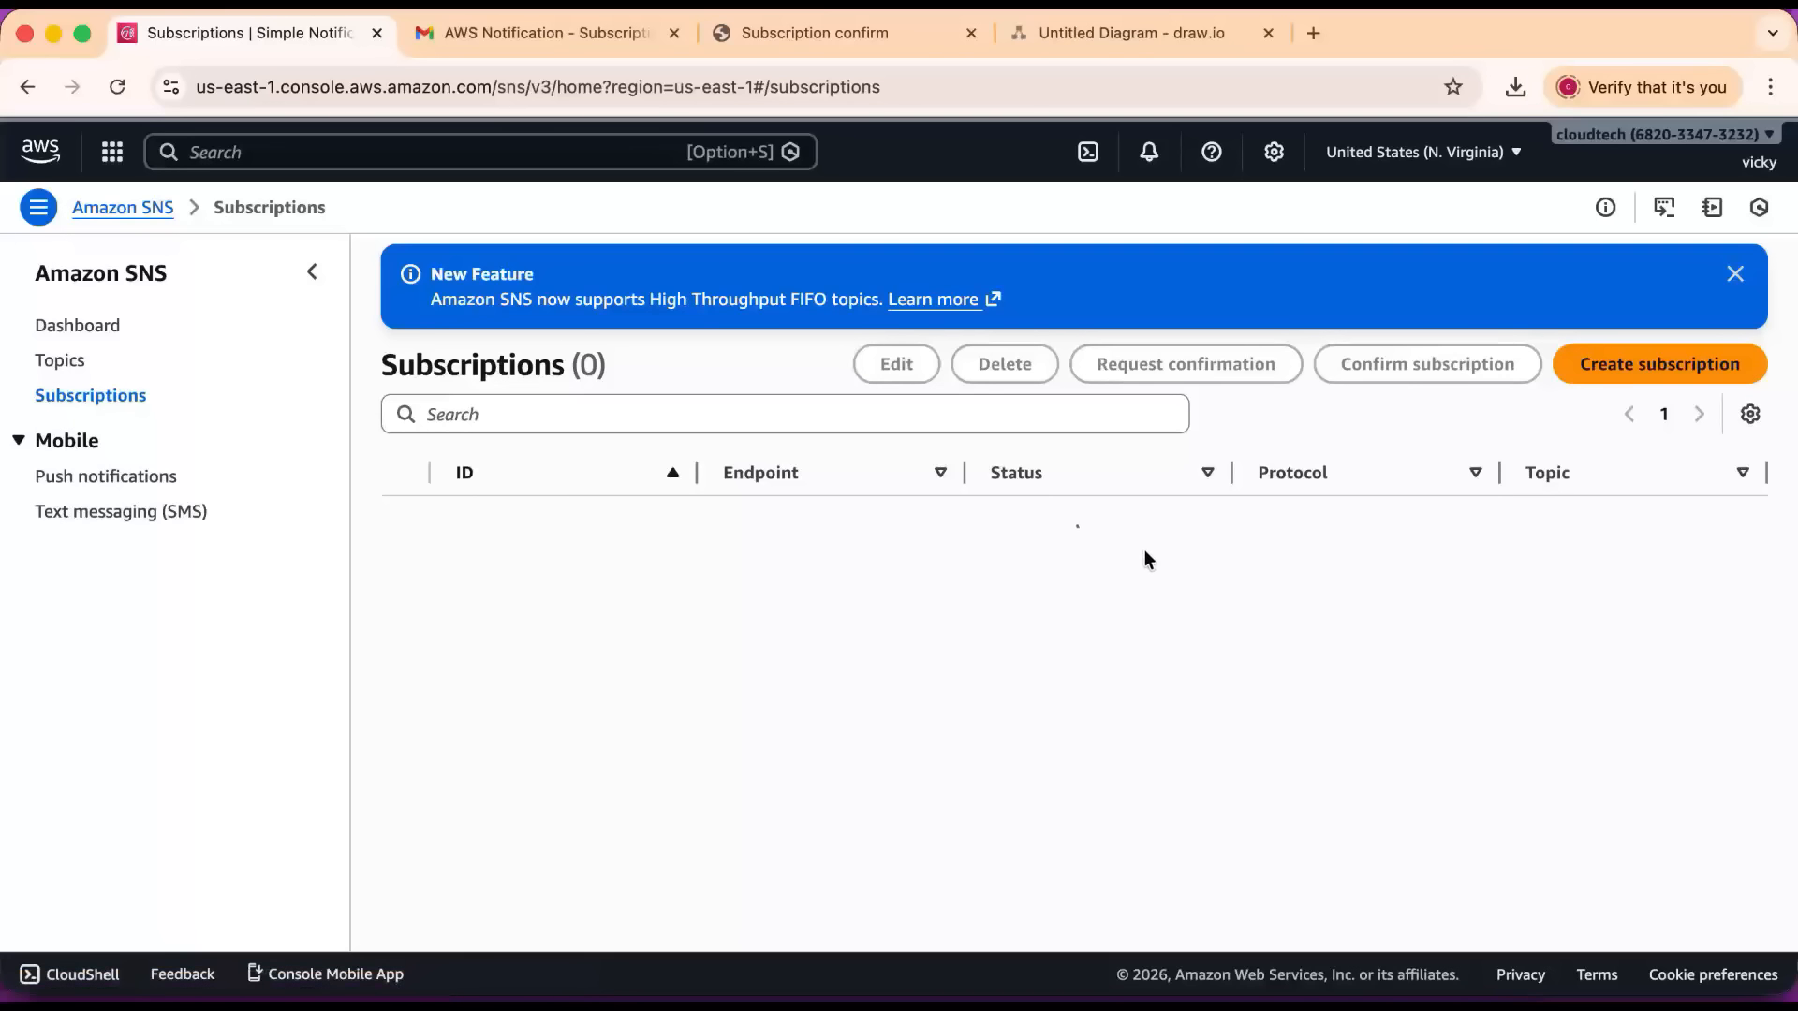
{"action": "left_click_drag", "start_coordinate": [1119, 521], "coordinate": [1008, 513]}
{"action": "left_click", "coordinate": [62, 367]}
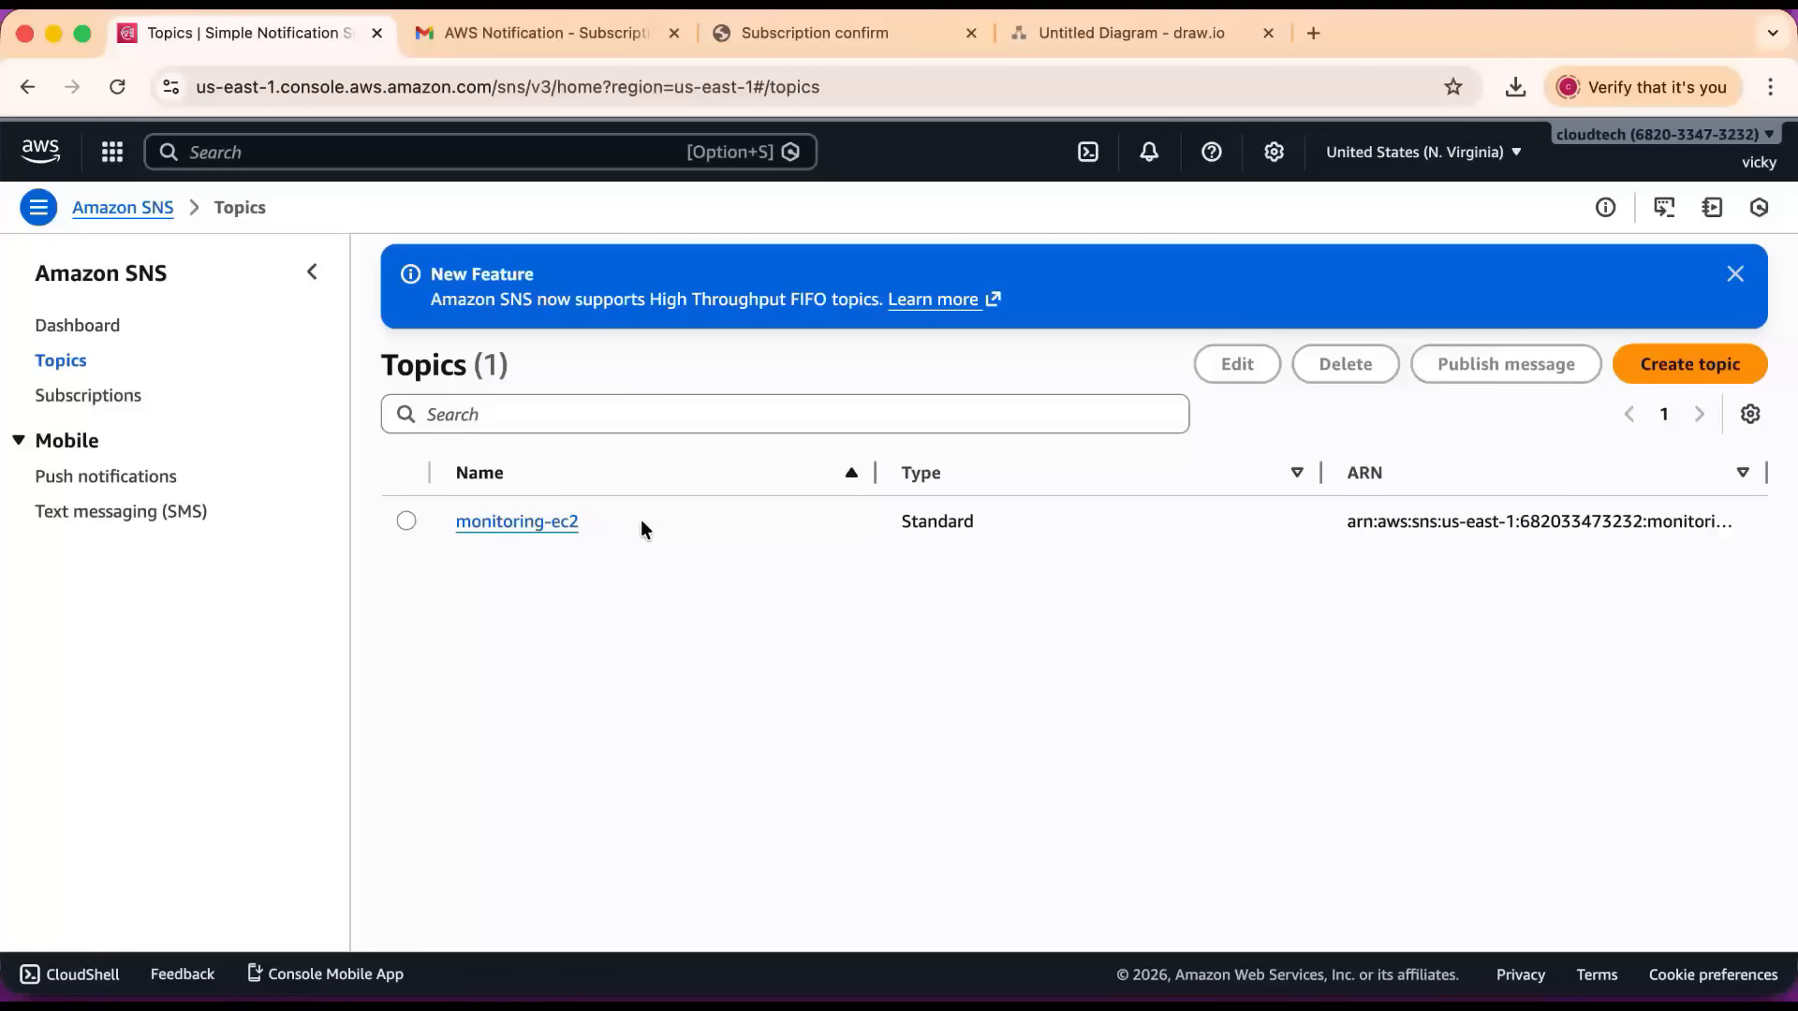
Go back to the EC2 instances list, check the linux-monitoring instance's state and select it.
{"action": "left_click", "coordinate": [242, 159]}
{"action": "type", "text": "ec2"}
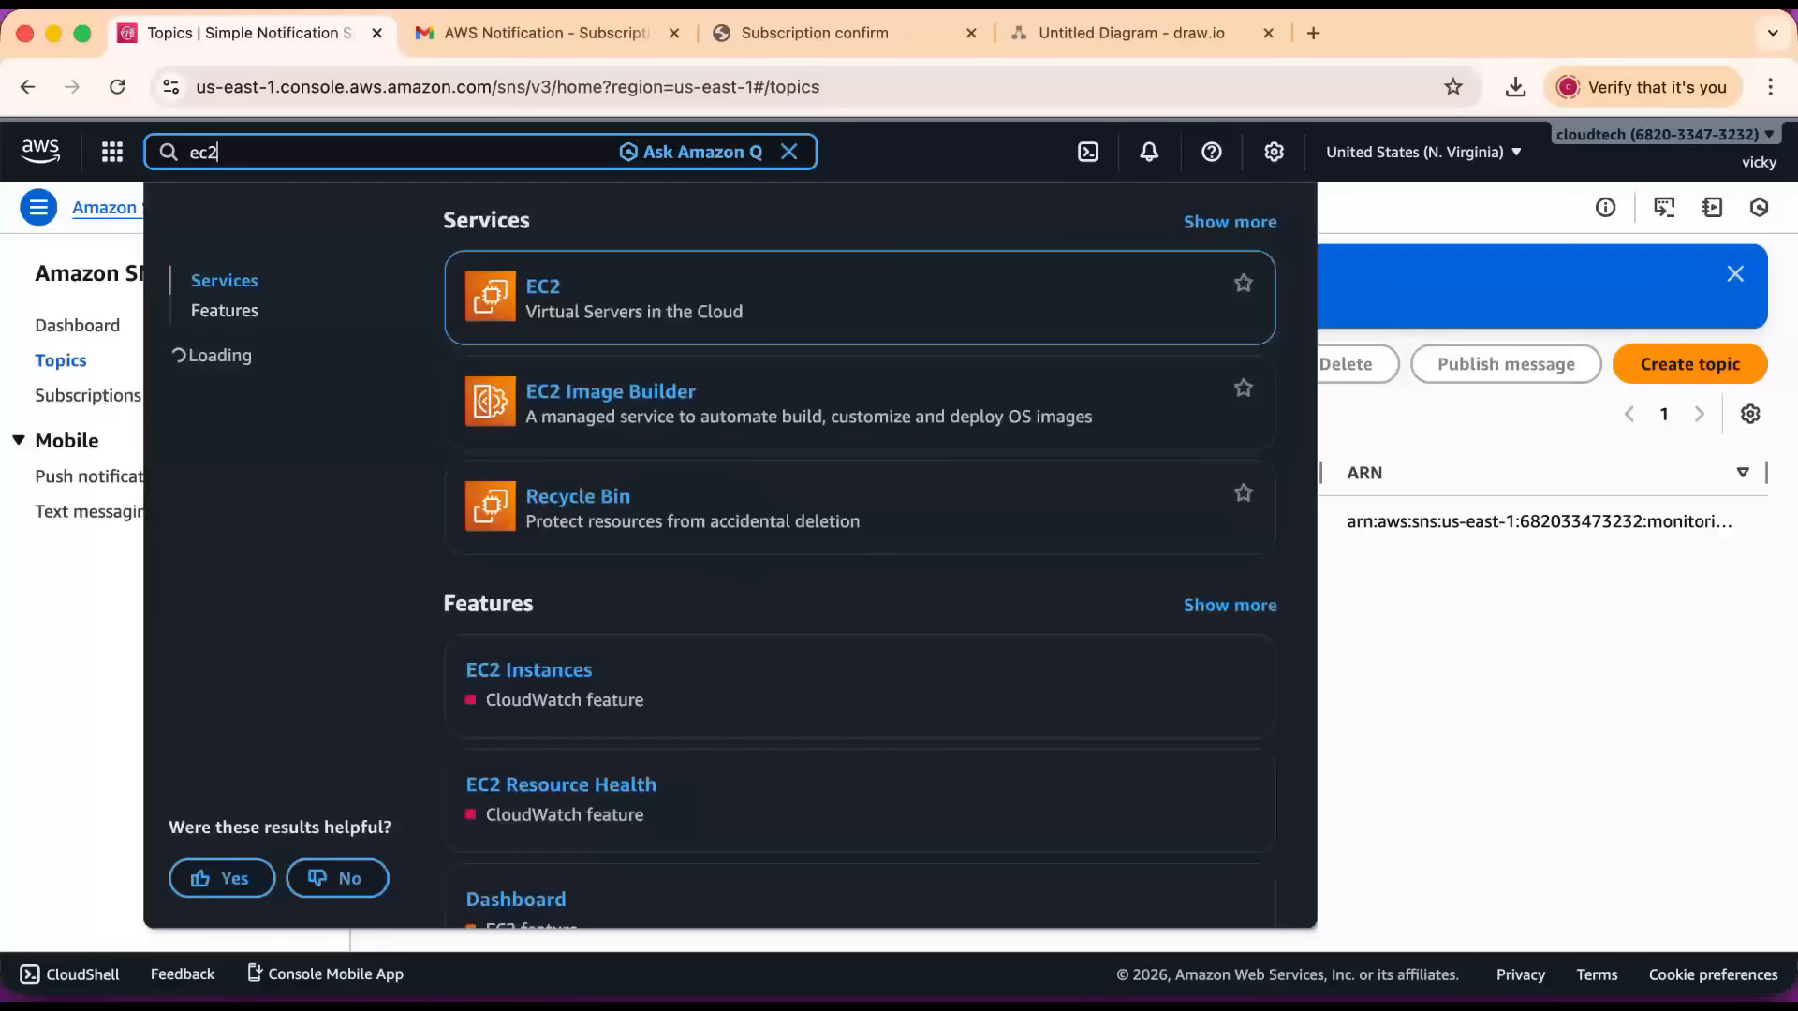
{"action": "left_click", "coordinate": [544, 287]}
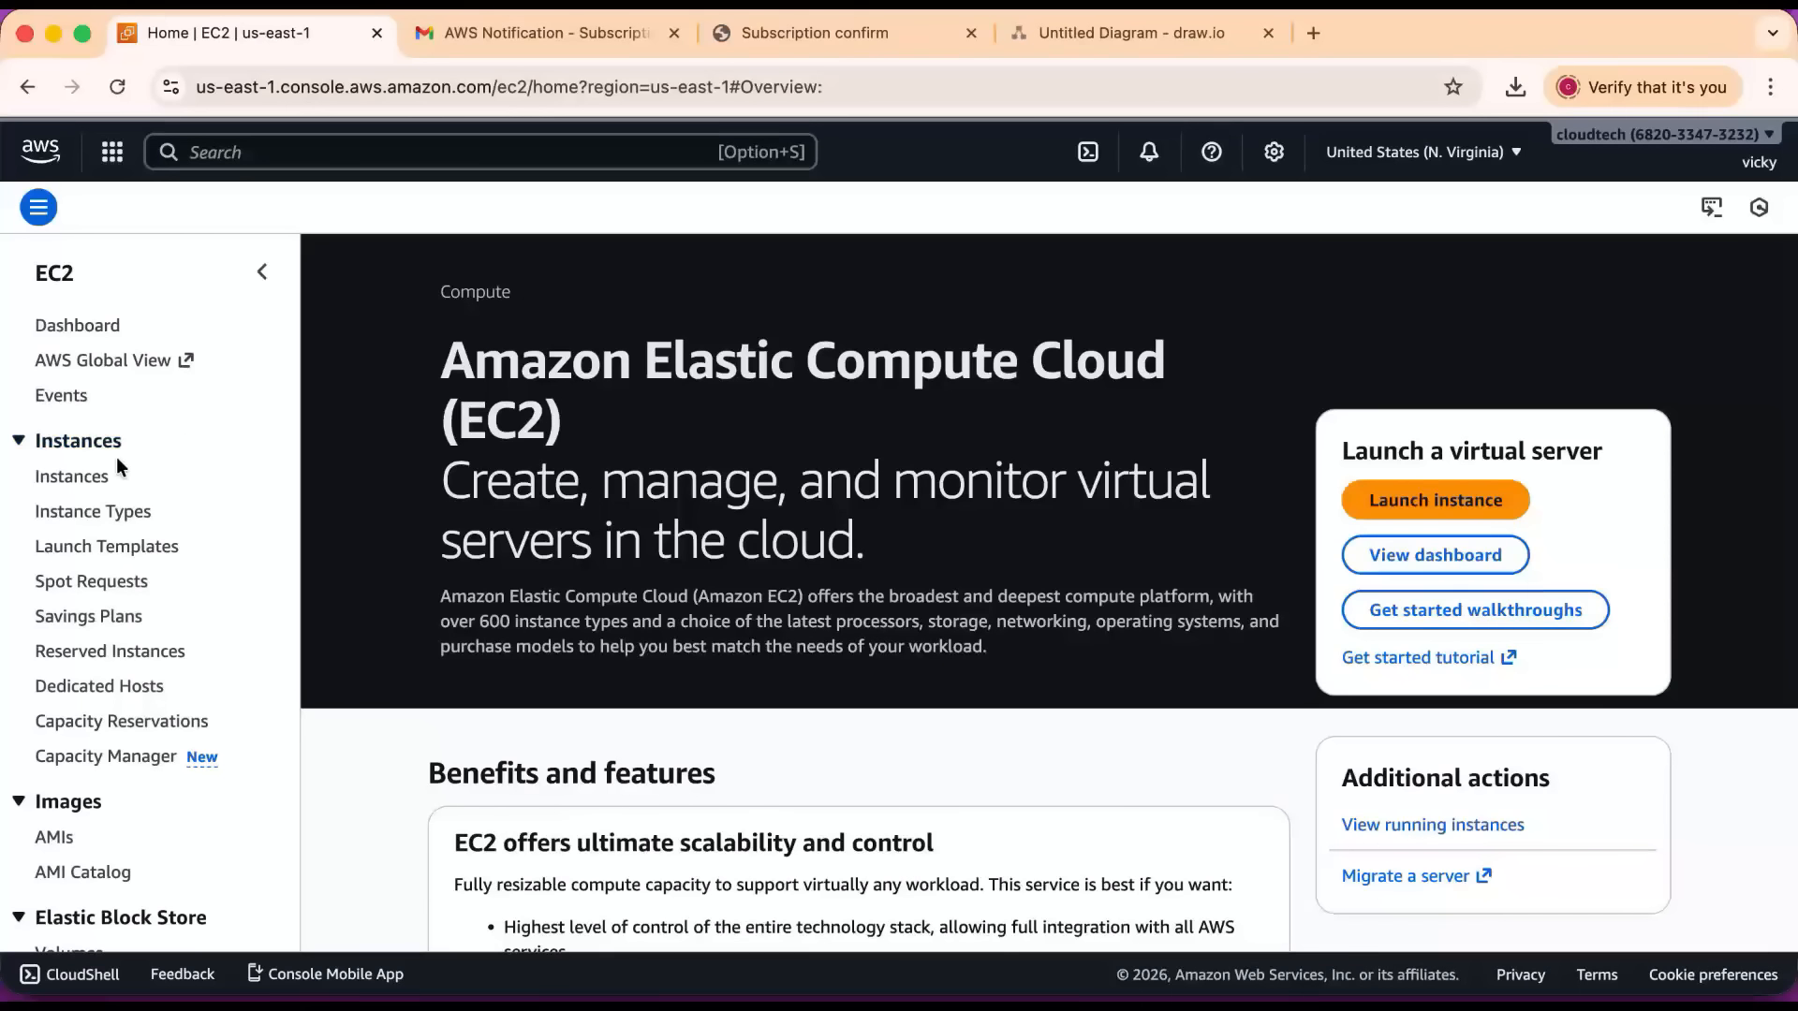
{"action": "left_click", "coordinate": [75, 479]}
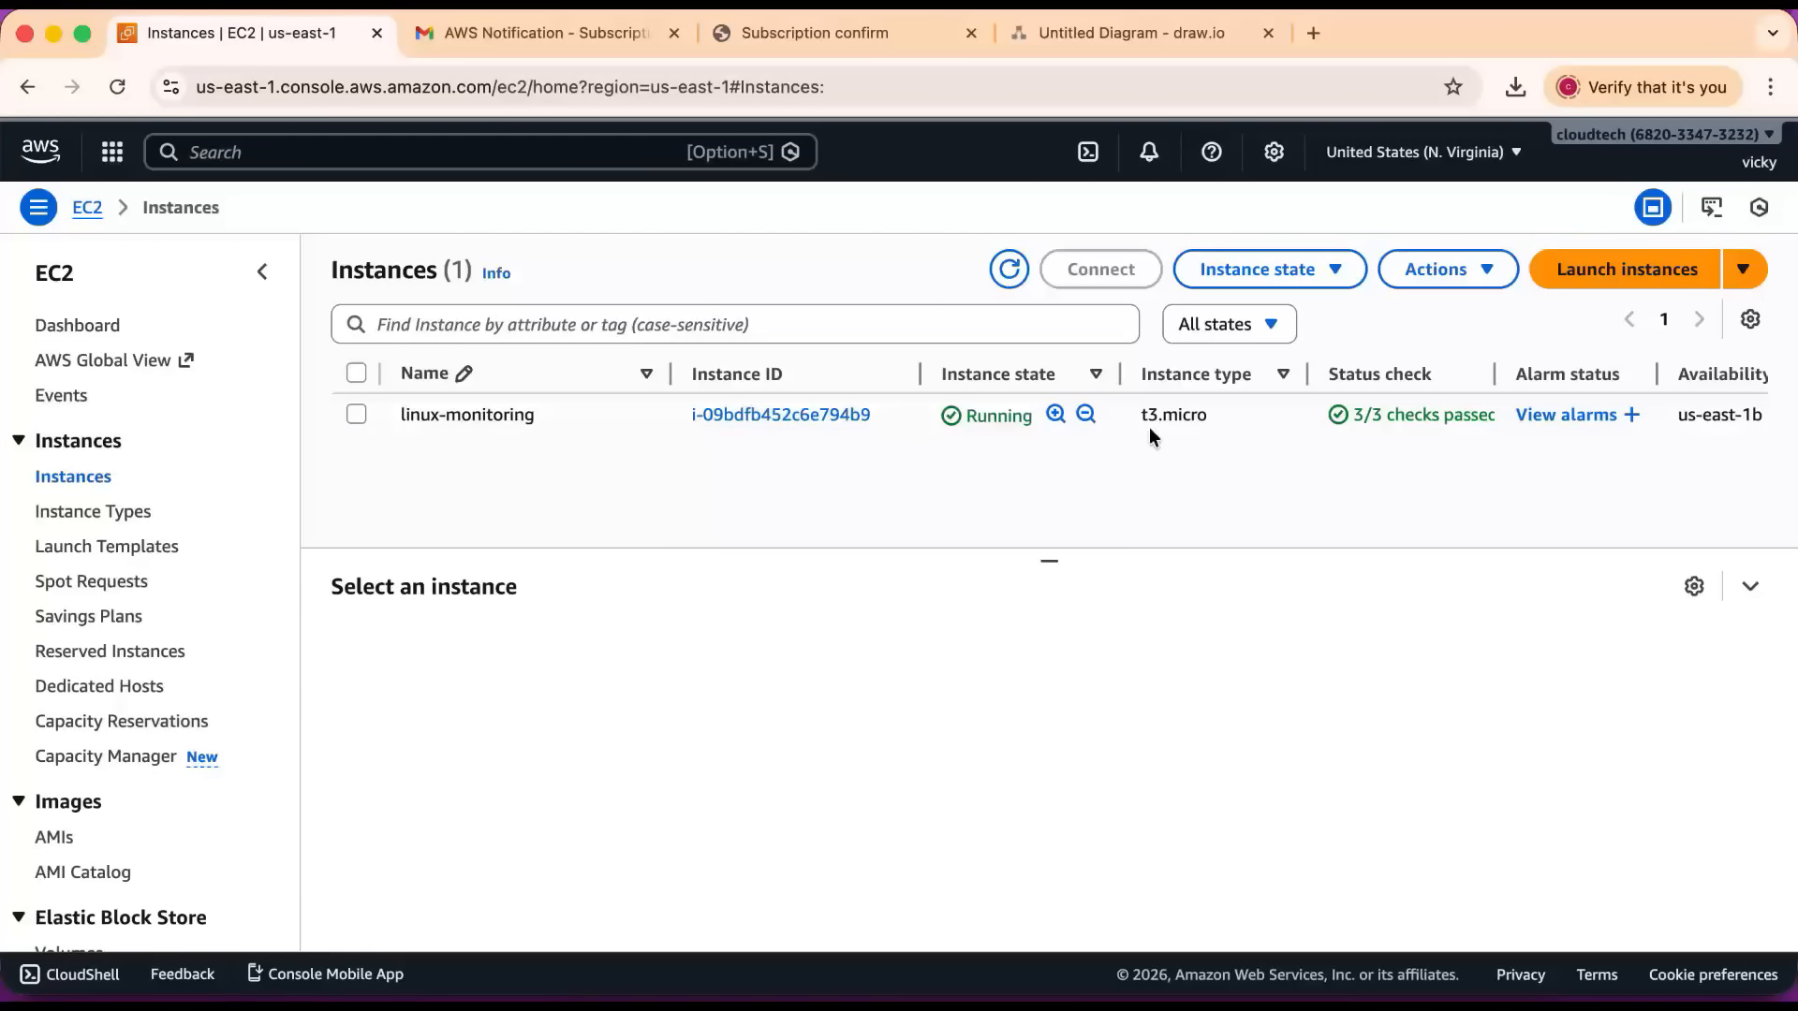
{"action": "double_click", "coordinate": [962, 414]}
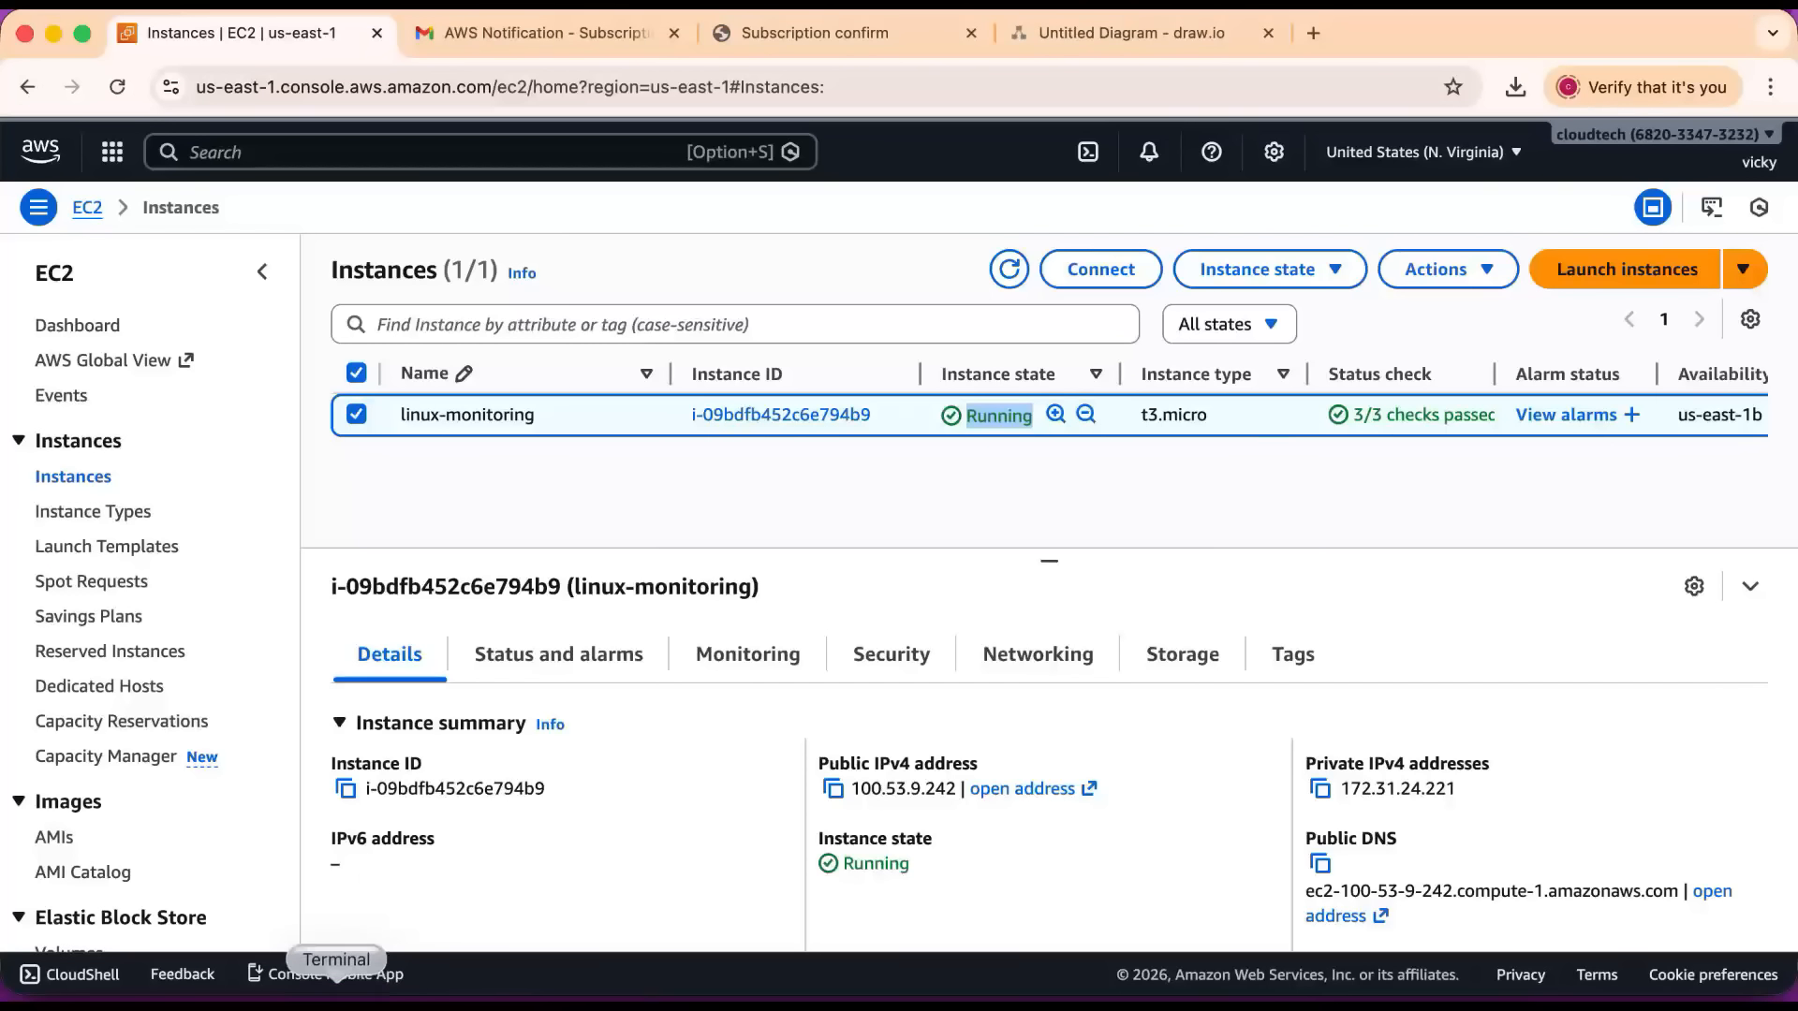
Switch to Terminal, change to the Downloads folder, then enlarge the window and text and clear the screen.
{"action": "left_click", "coordinate": [351, 992]}
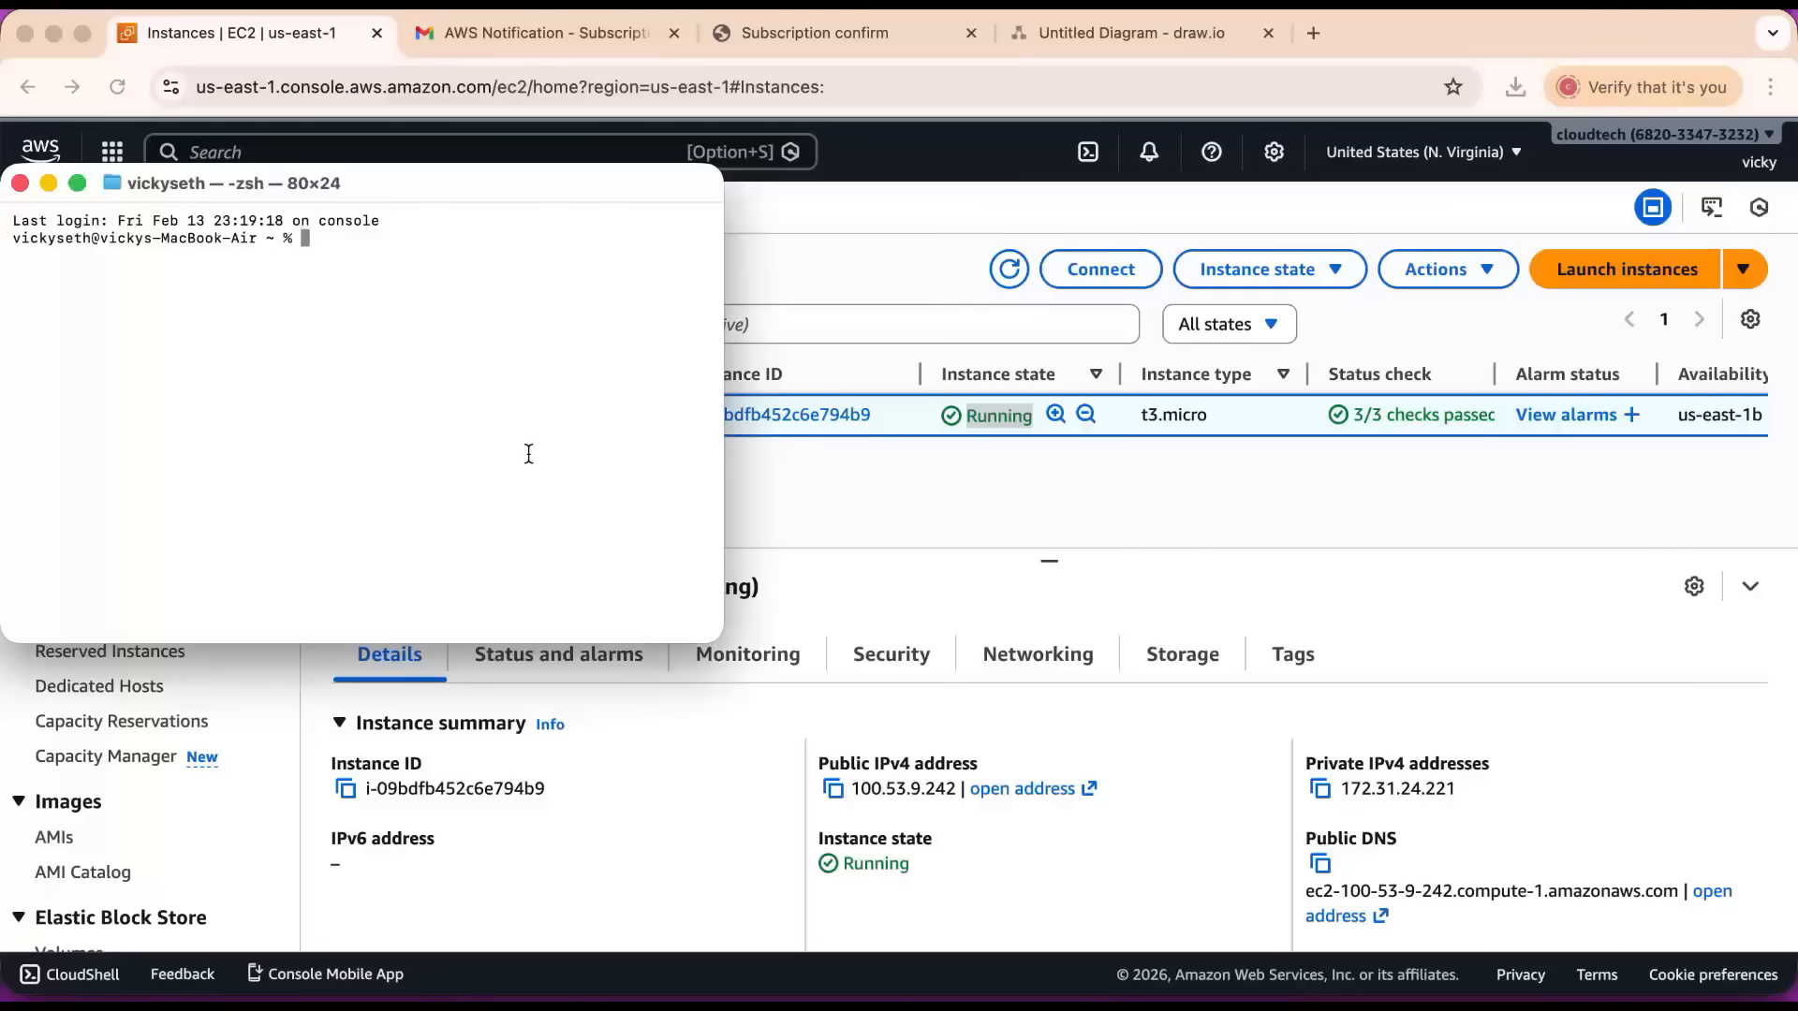
{"action": "type", "text": "cd Down"}
{"action": "key", "text": "Tab"}
{"action": "key", "text": "Return"}
{"action": "left_click_drag", "start_coordinate": [708, 639], "coordinate": [1482, 904]}
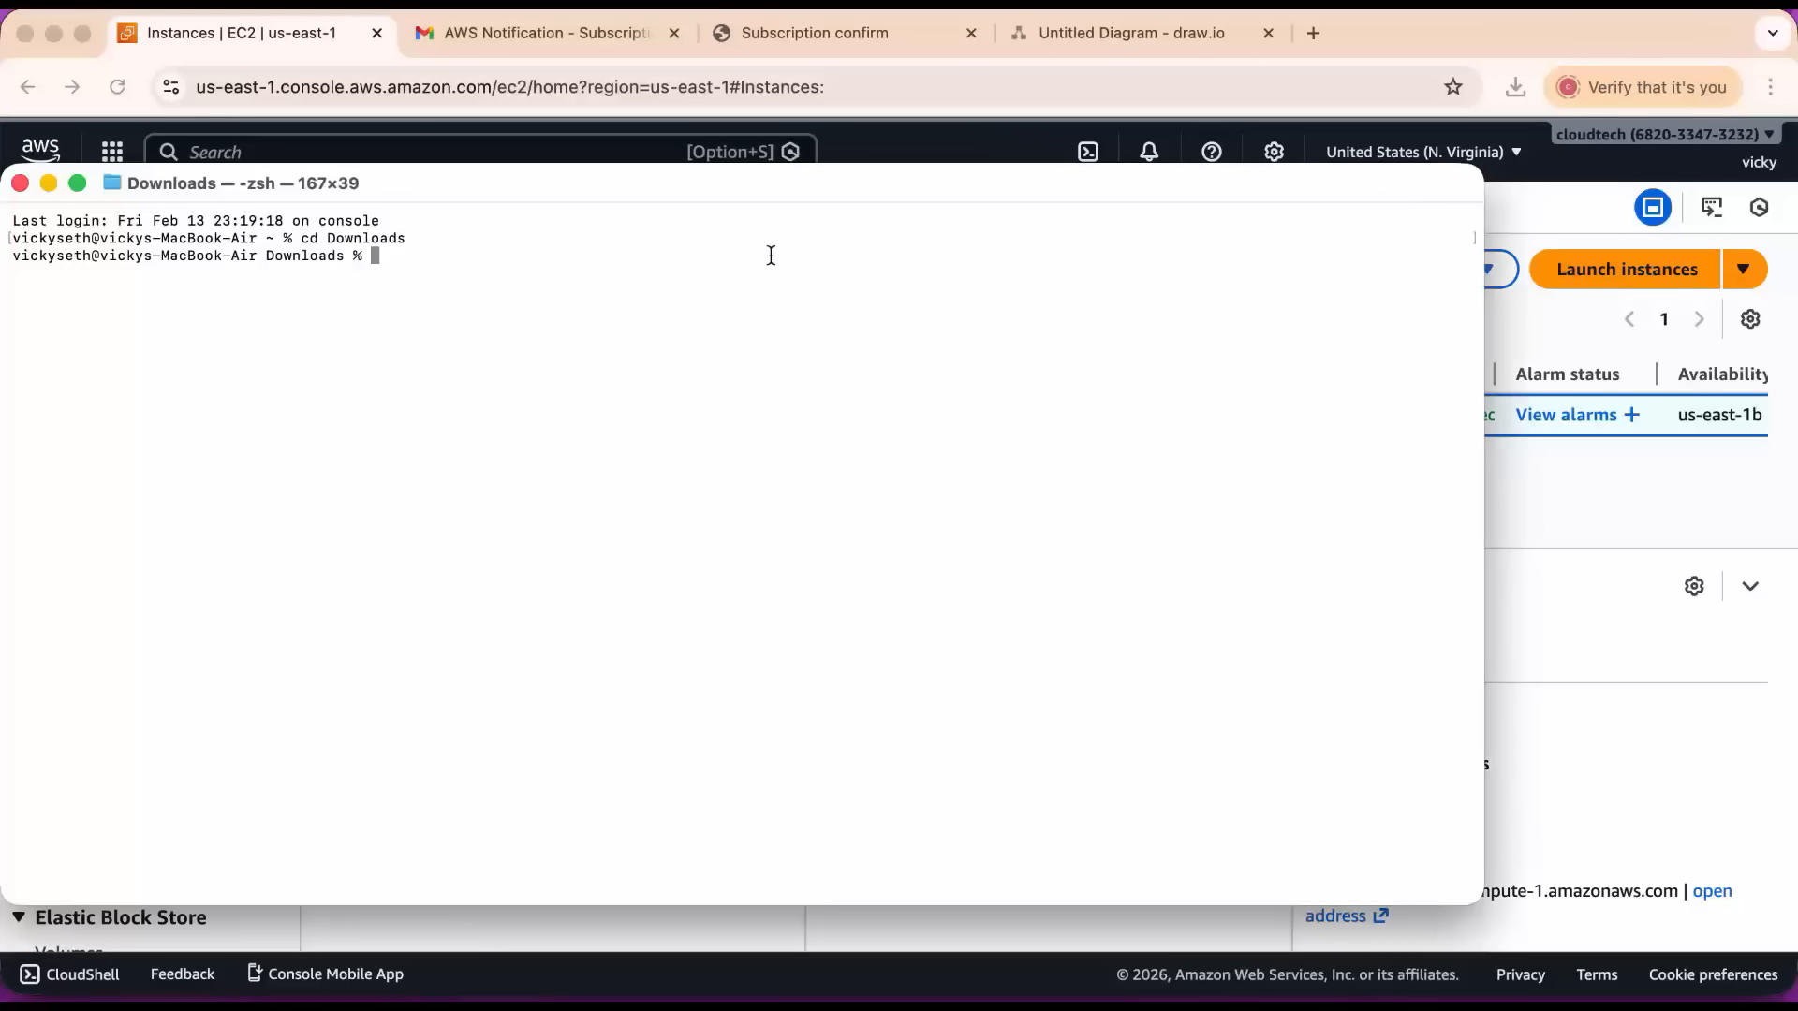
{"action": "left_click_drag", "start_coordinate": [682, 183], "coordinate": [693, 160]}
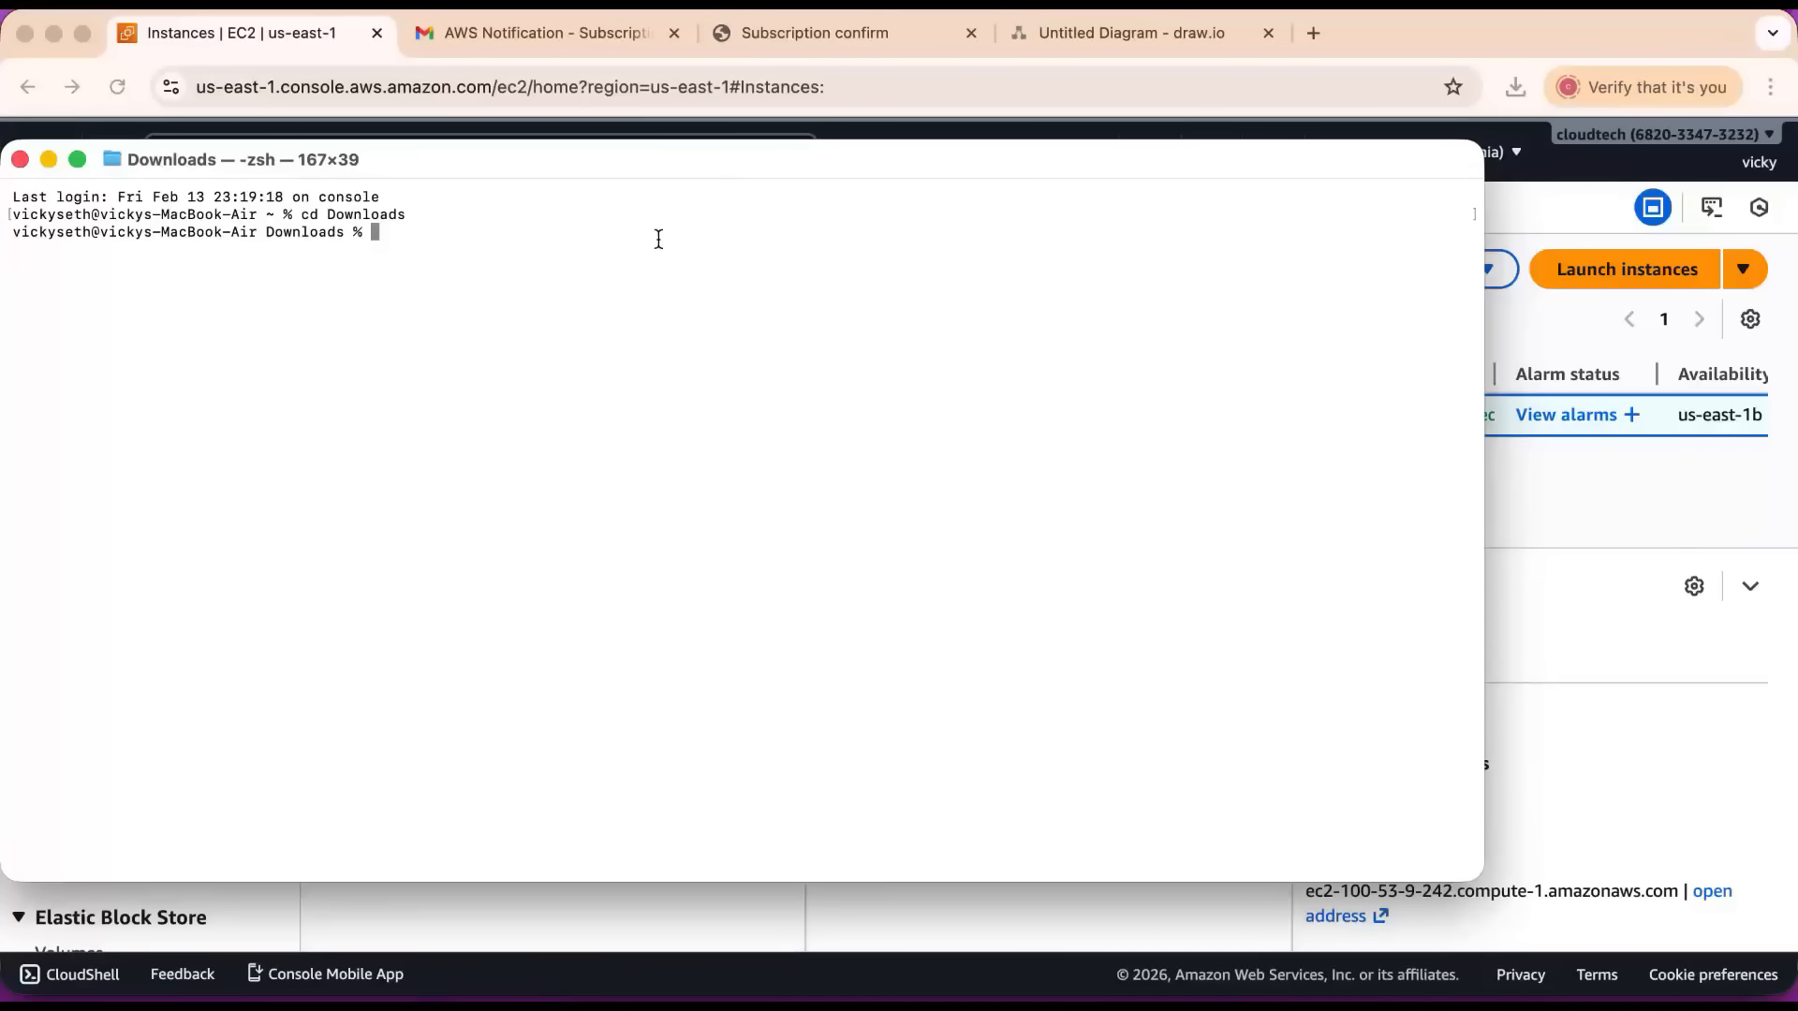
{"action": "key", "text": "super+plus"}
{"action": "key", "text": "super+k"}
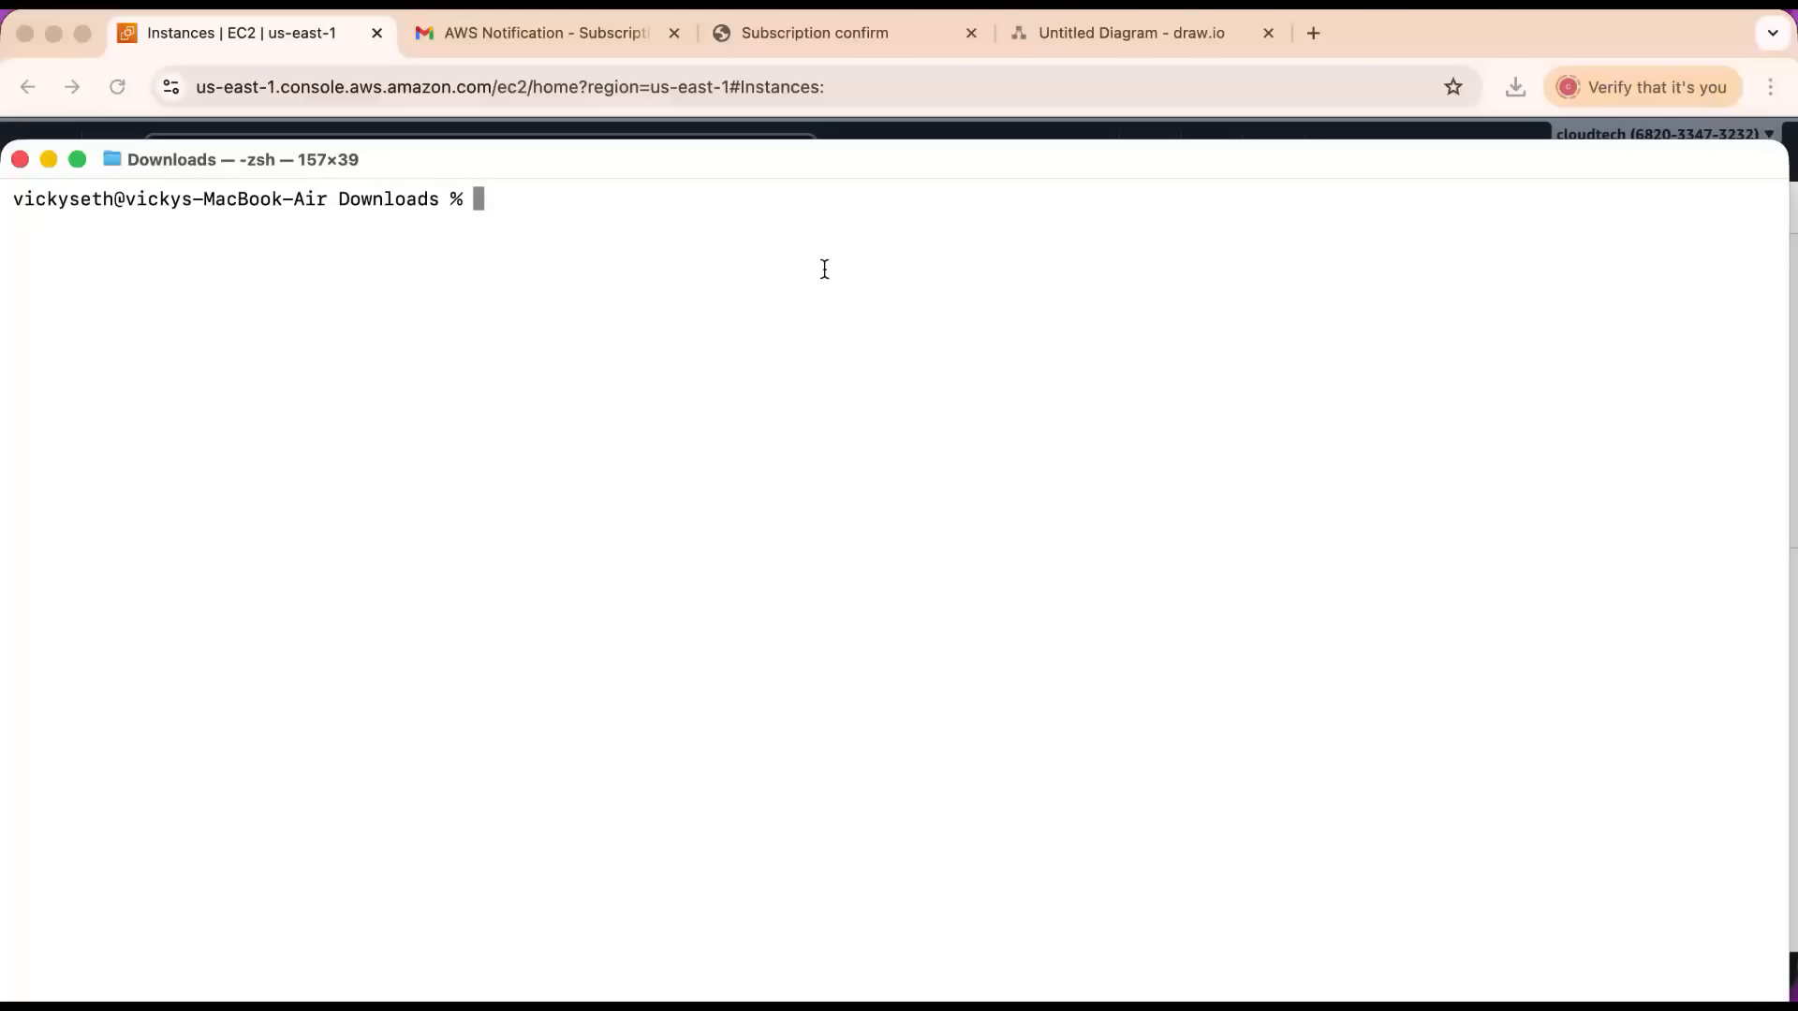
Return to the EC2 console and open the linux-monitoring instance's SSH client connection instructions, examining the chmod 400 command.
{"action": "key", "text": "super+Tab"}
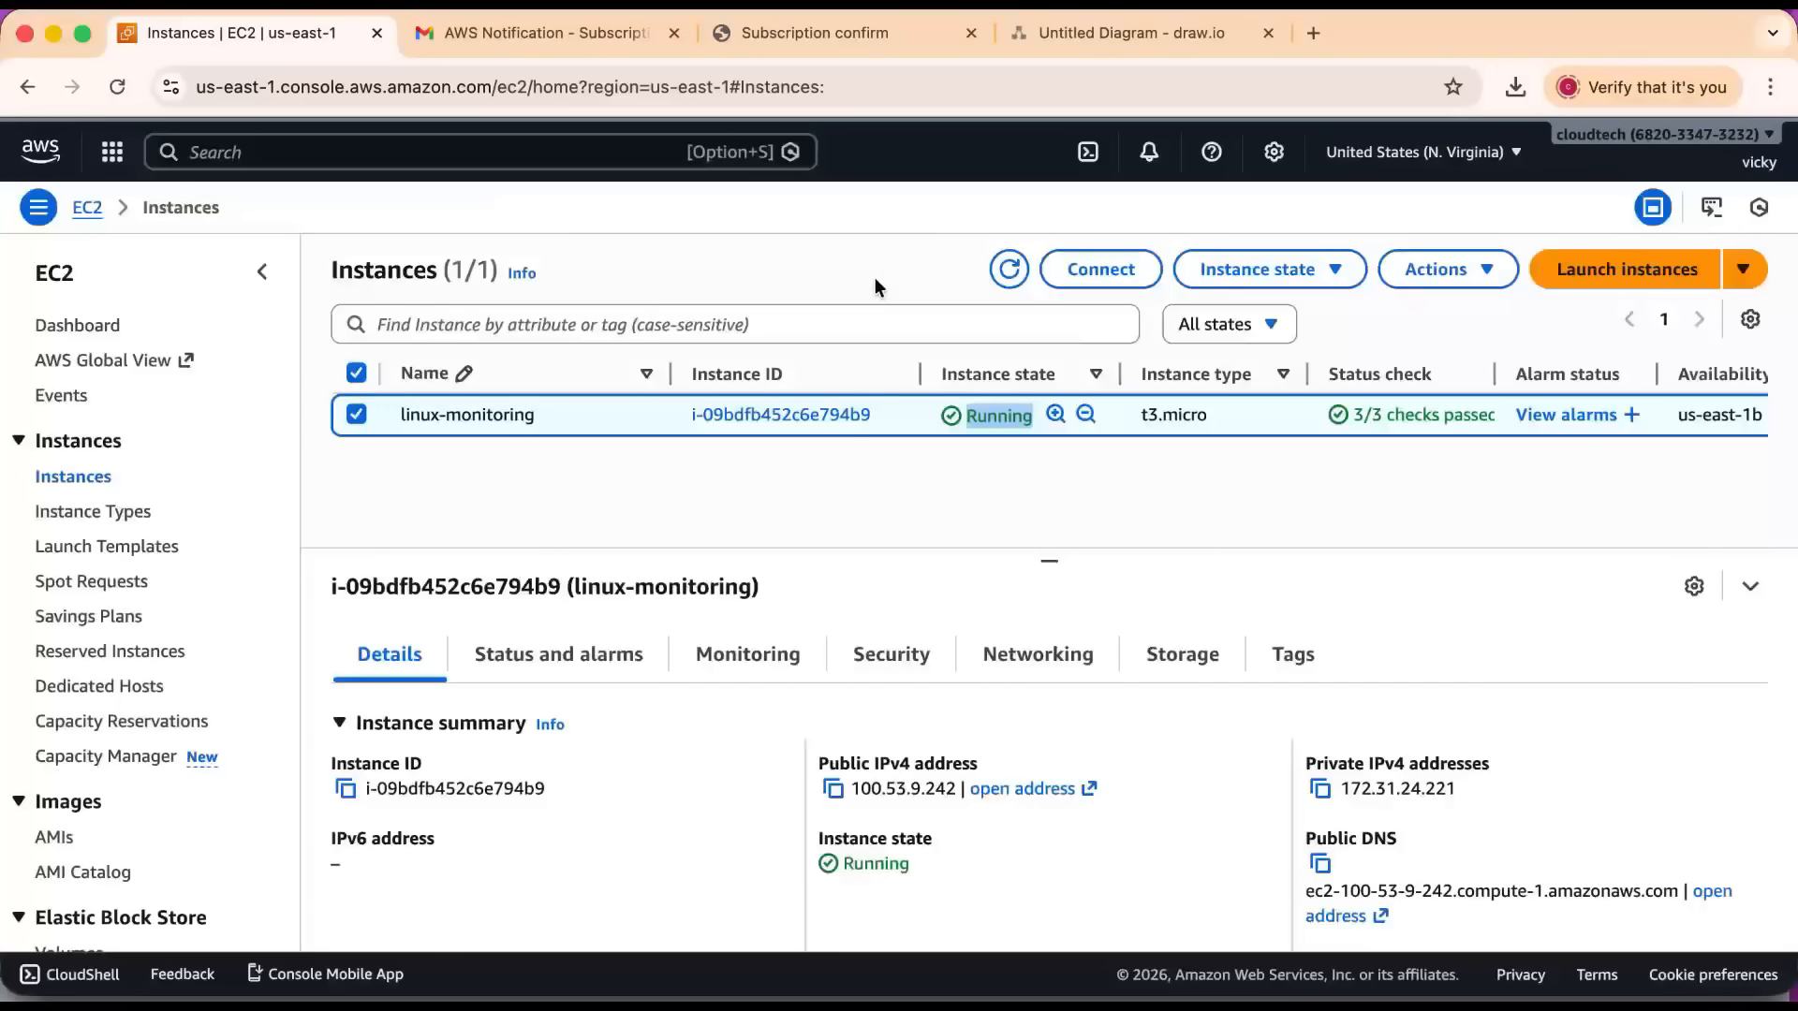
{"action": "left_click", "coordinate": [1094, 272]}
{"action": "scroll", "coordinate": [618, 494], "scroll_direction": "down", "scroll_amount": 3}
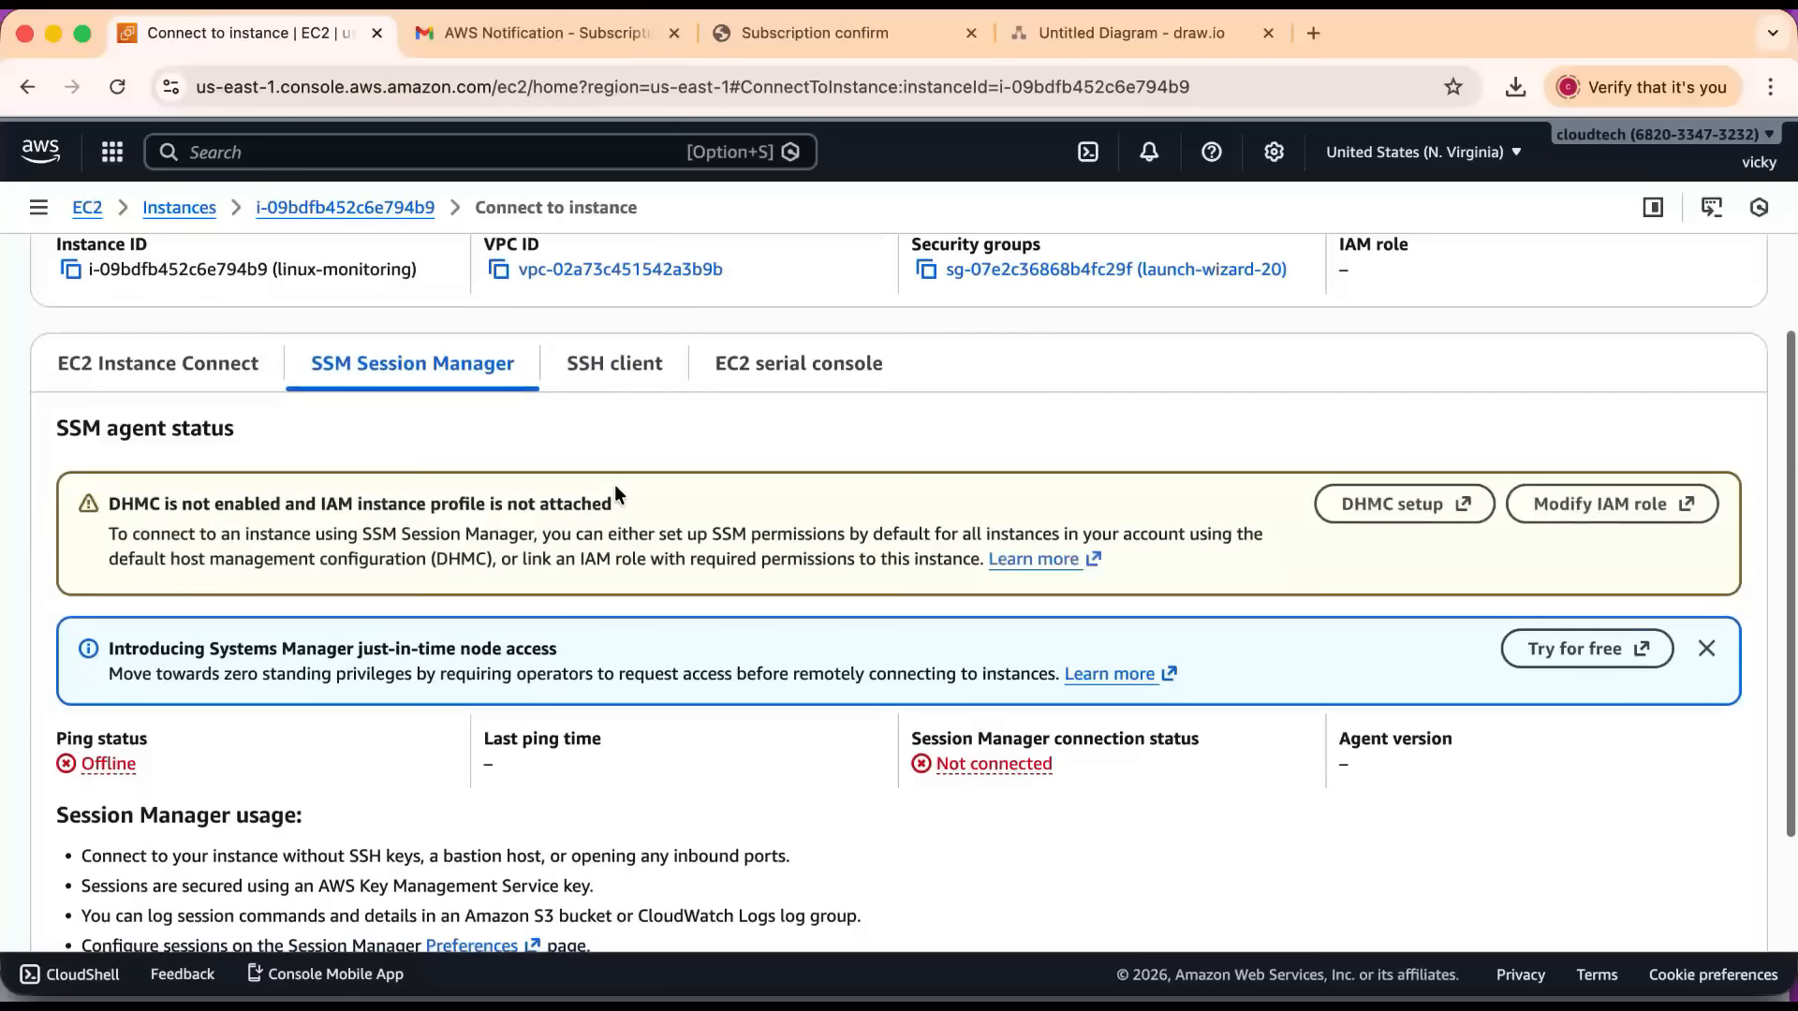
{"action": "left_click", "coordinate": [618, 361]}
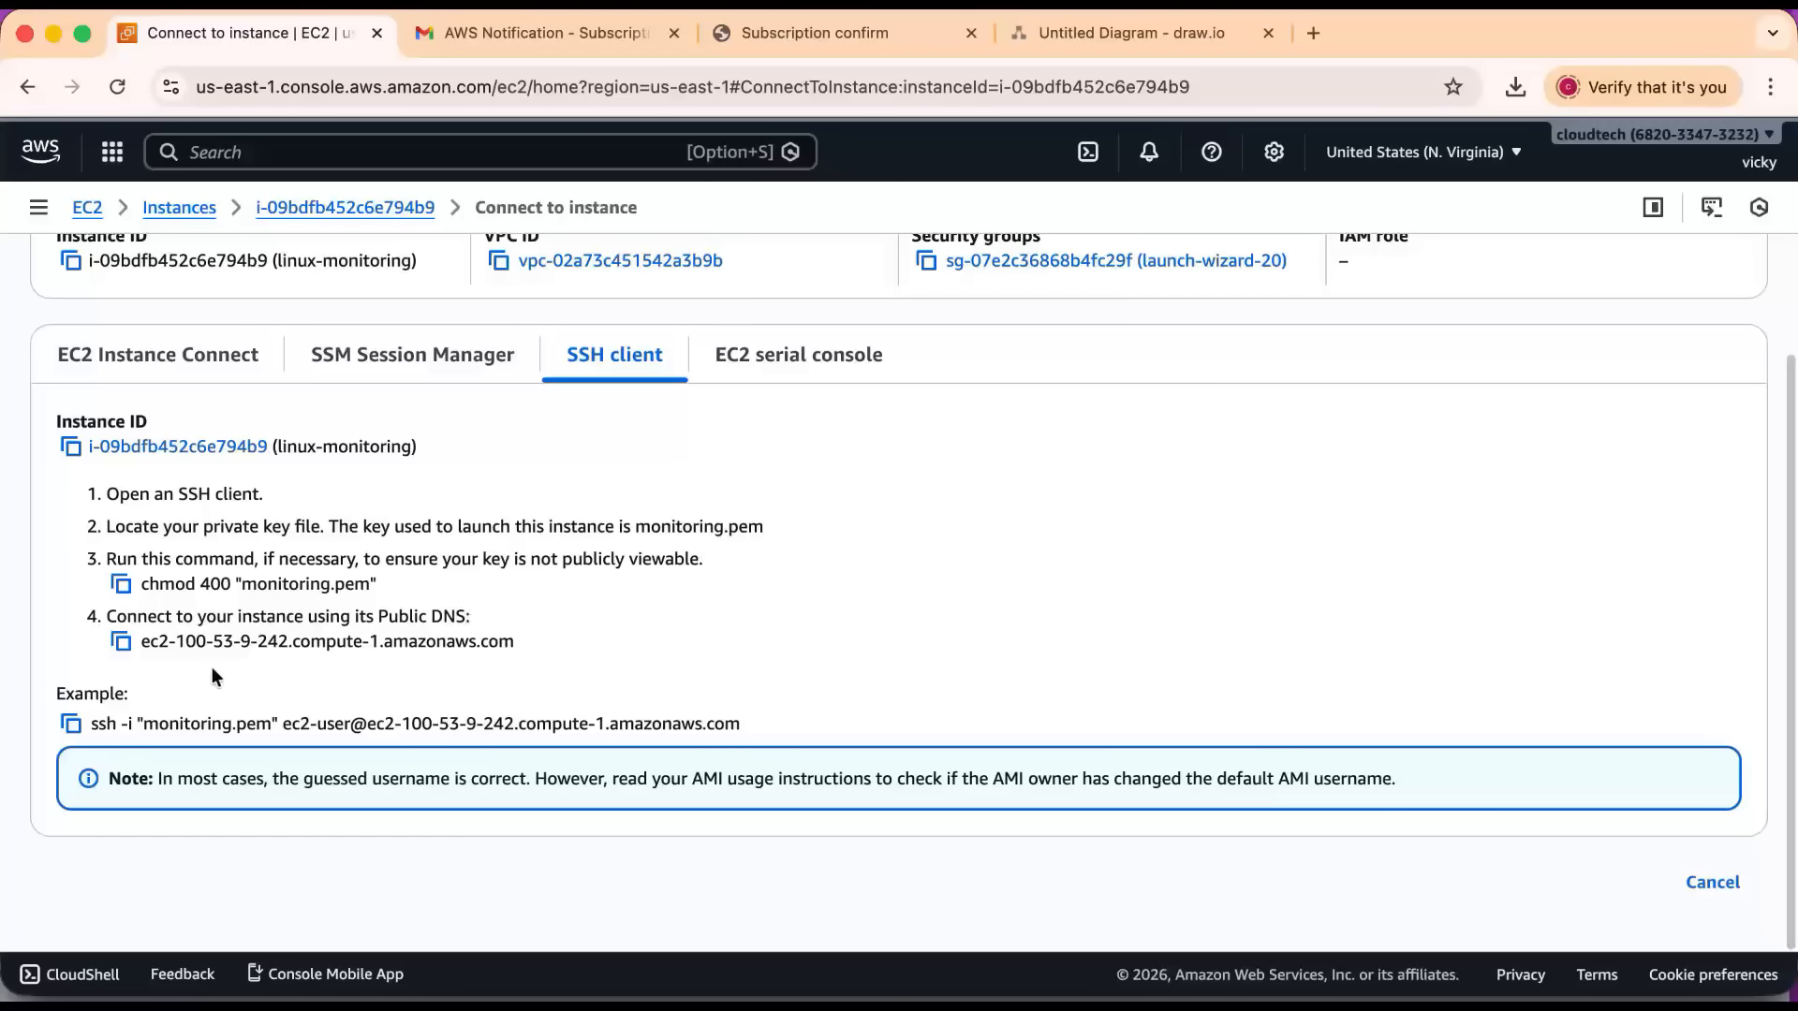
{"action": "left_click_drag", "start_coordinate": [142, 583], "coordinate": [388, 587]}
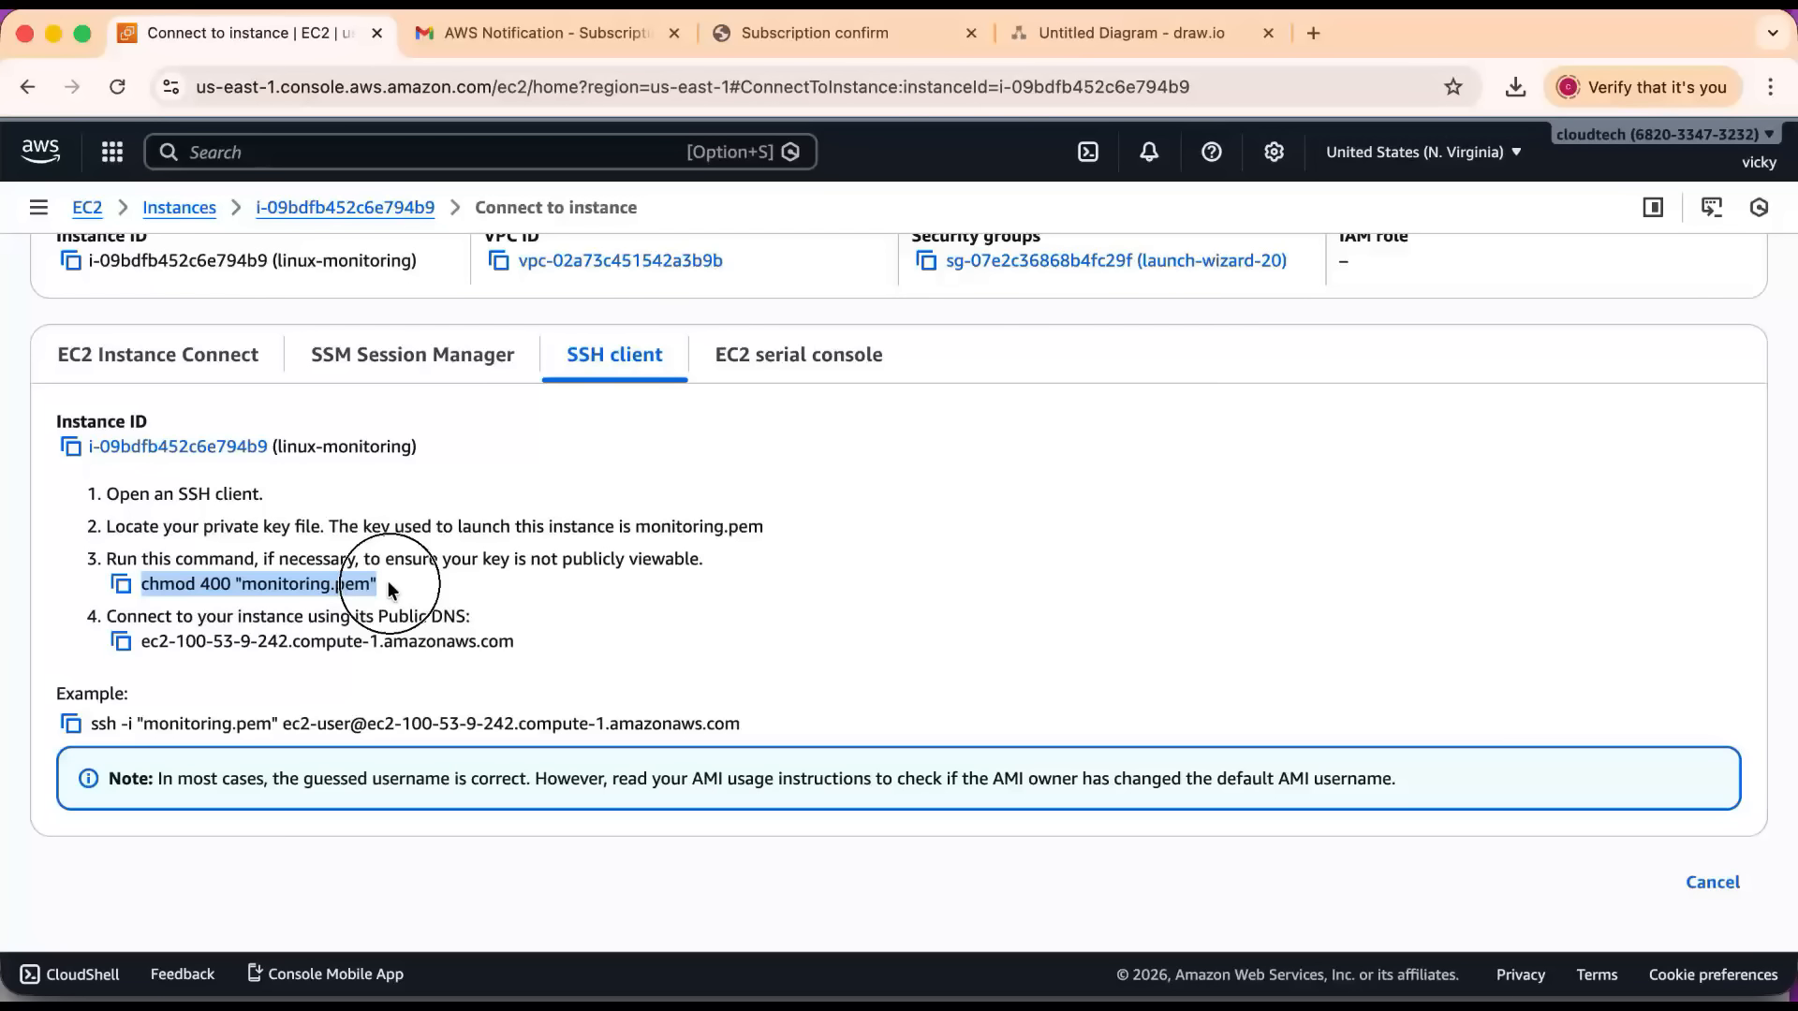
{"action": "key", "text": "super+Tab"}
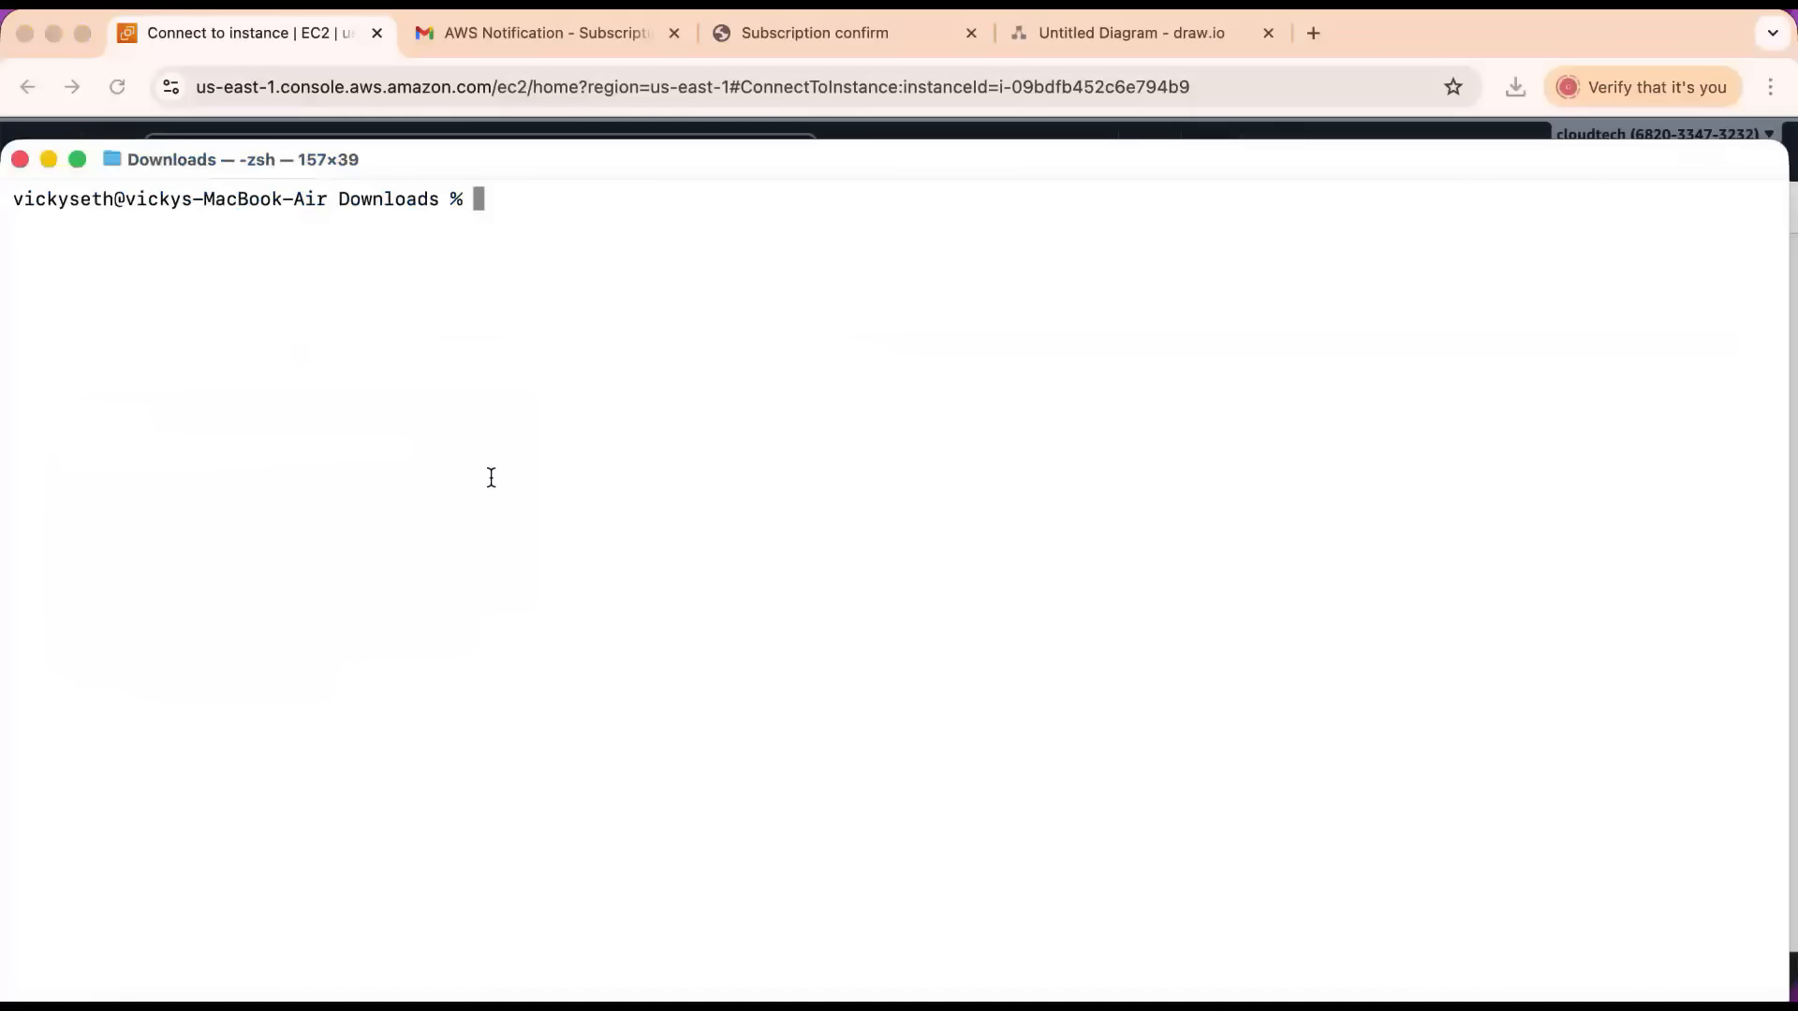
{"action": "type", "text": "chmod 400 moi"}
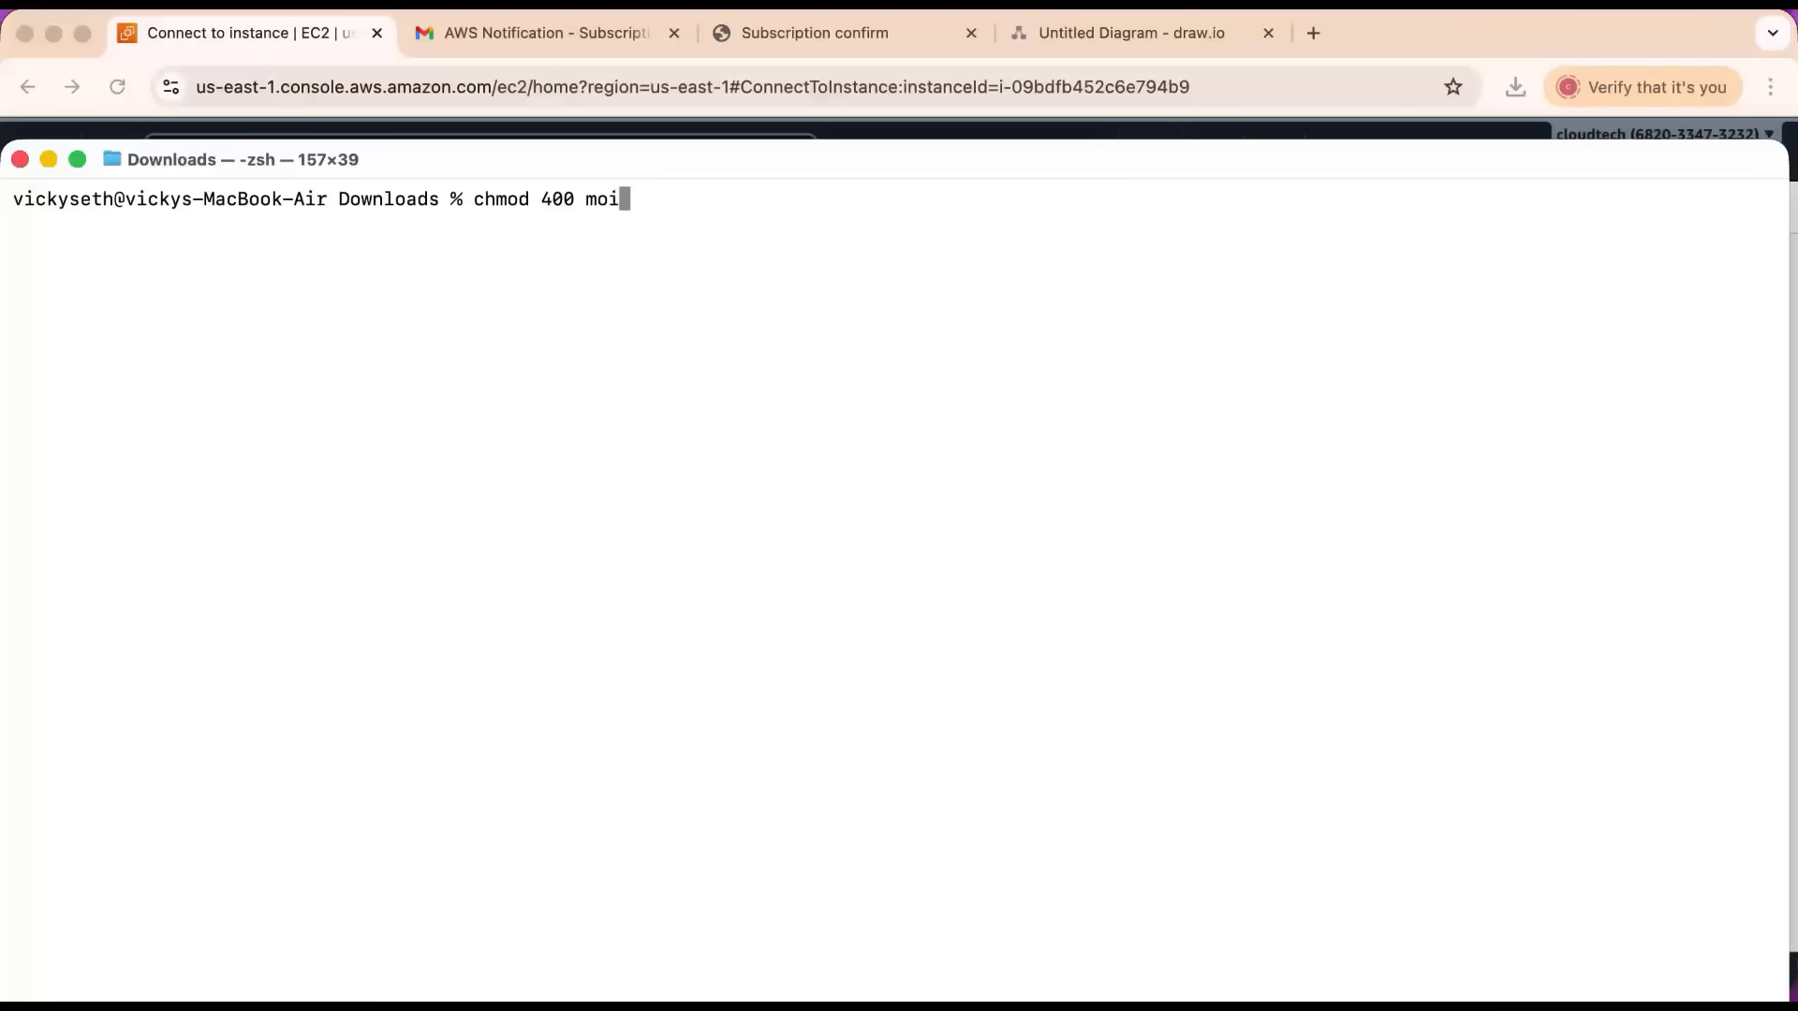
{"action": "key", "text": "BackSpace"}
{"action": "type", "text": "n"}
{"action": "key", "text": "Tab"}
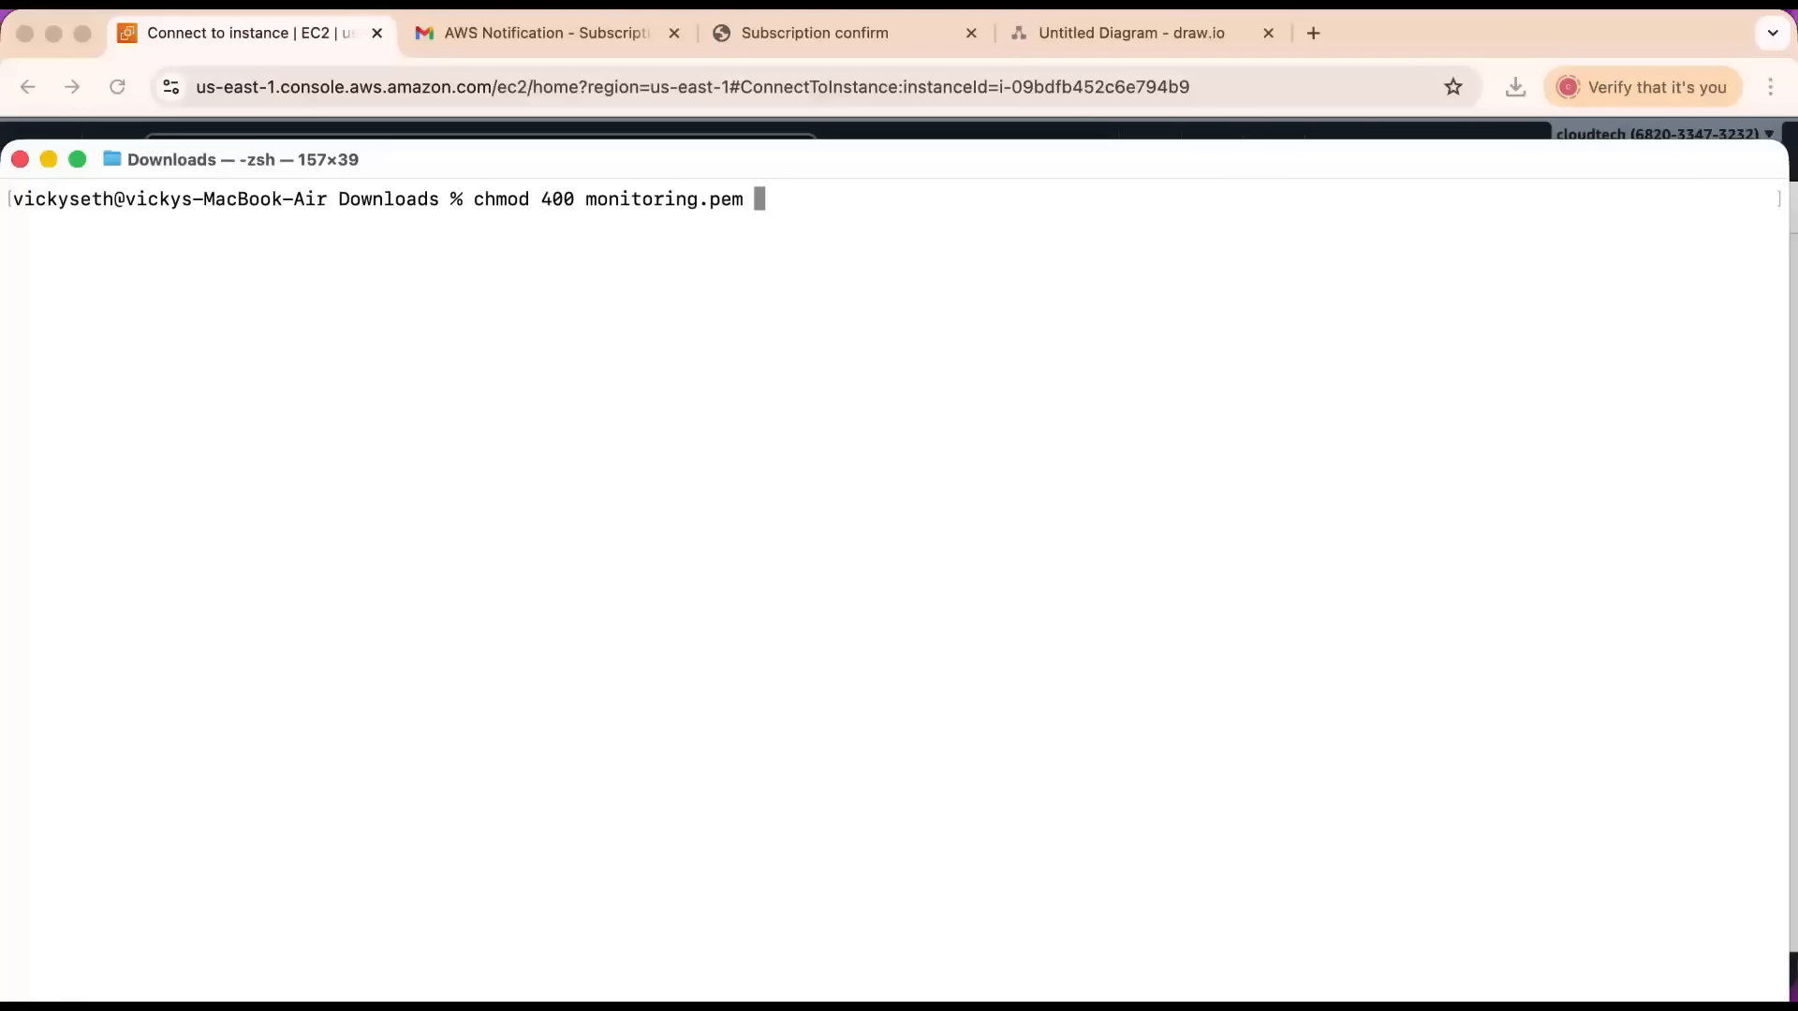
{"action": "key", "text": "BackSpace"}
{"action": "key", "text": "BackSpace"}
{"action": "key", "text": "BackSpace"}
{"action": "key", "text": "BackSpace"}
{"action": "key", "text": "BackSpace"}
{"action": "key", "text": "BackSpace"}
{"action": "key", "text": "BackSpace"}
{"action": "key", "text": "BackSpace"}
{"action": "key", "text": "BackSpace"}
{"action": "key", "text": "BackSpace"}
{"action": "key", "text": "BackSpace"}
{"action": "key", "text": "BackSpace"}
{"action": "key", "text": "BackSpace"}
{"action": "key", "text": "BackSpace"}
{"action": "key", "text": "BackSpace"}
{"action": "key", "text": "BackSpace"}
{"action": "key", "text": "BackSpace"}
{"action": "key", "text": "BackSpace"}
{"action": "key", "text": "BackSpace"}
{"action": "key", "text": "BackSpace"}
{"action": "key", "text": "BackSpace"}
{"action": "key", "text": "BackSpace"}
{"action": "key", "text": "BackSpace"}
{"action": "key", "text": "BackSpace"}
{"action": "key", "text": "BackSpace"}
Copy the example SSH command from the EC2 connection instructions and paste it at the Terminal prompt.
{"action": "key", "text": "super+Tab"}
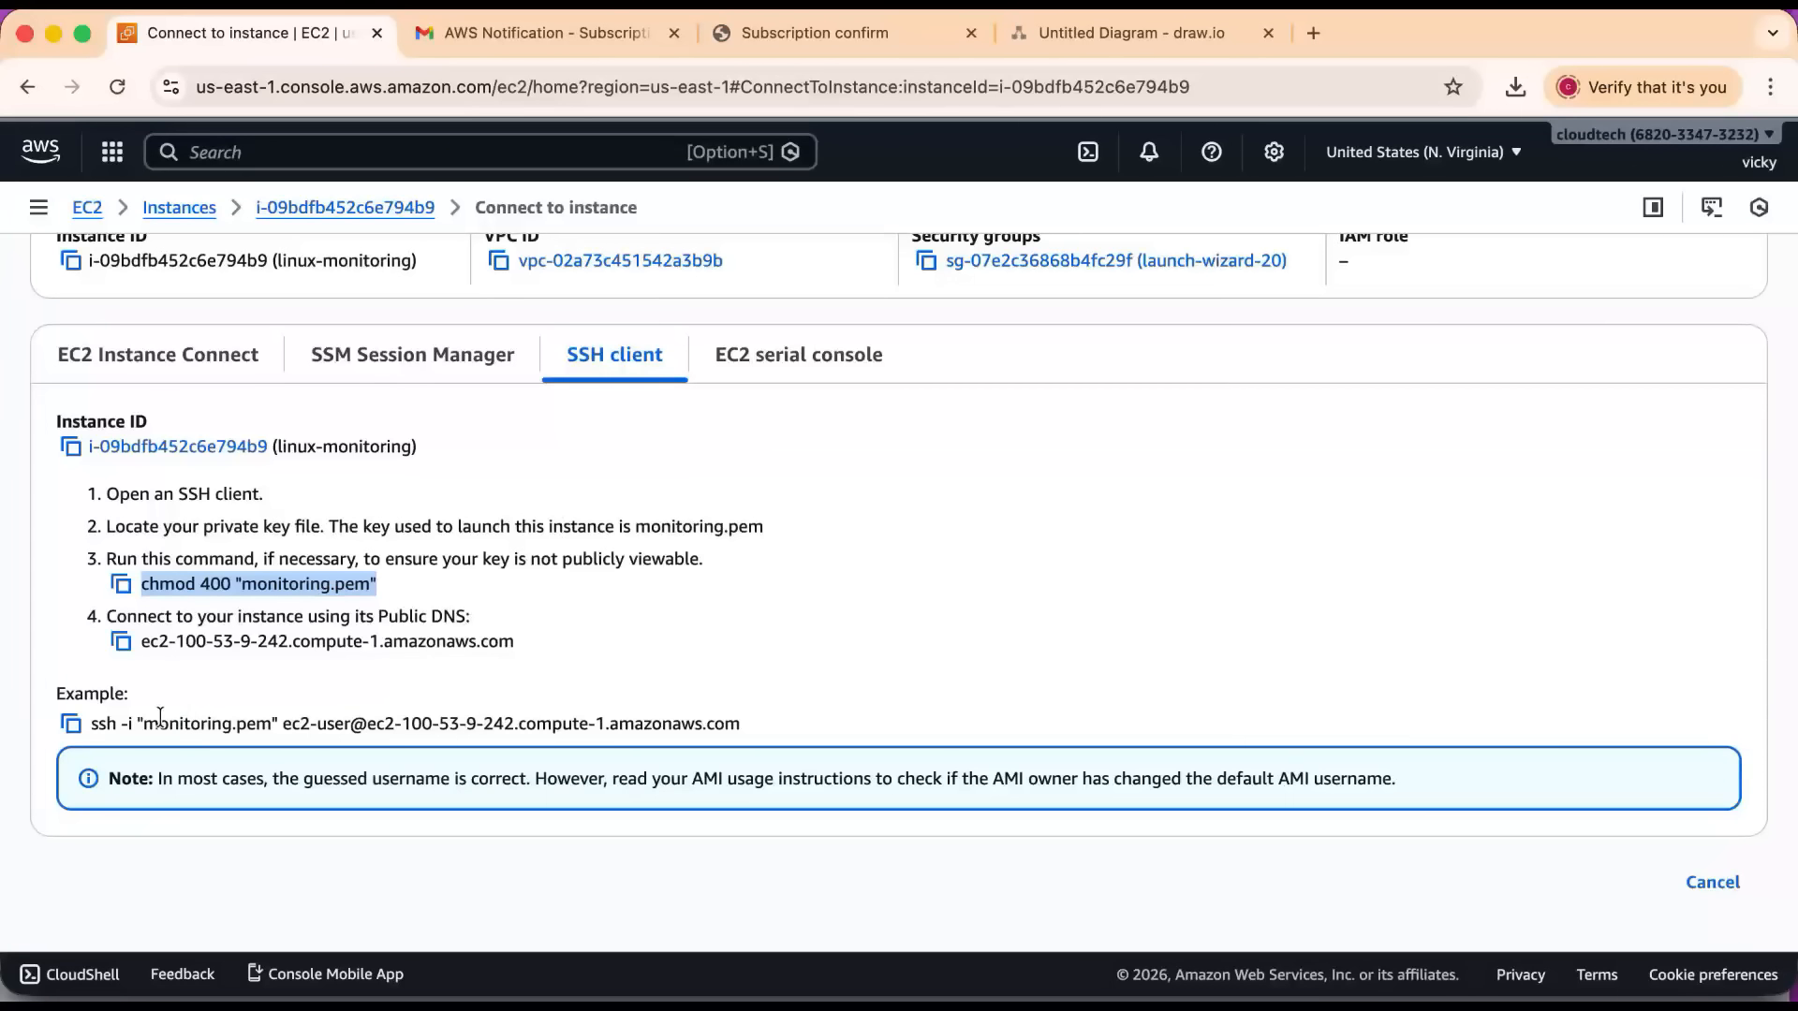
{"action": "left_click", "coordinate": [70, 723]}
{"action": "key", "text": "super+Tab"}
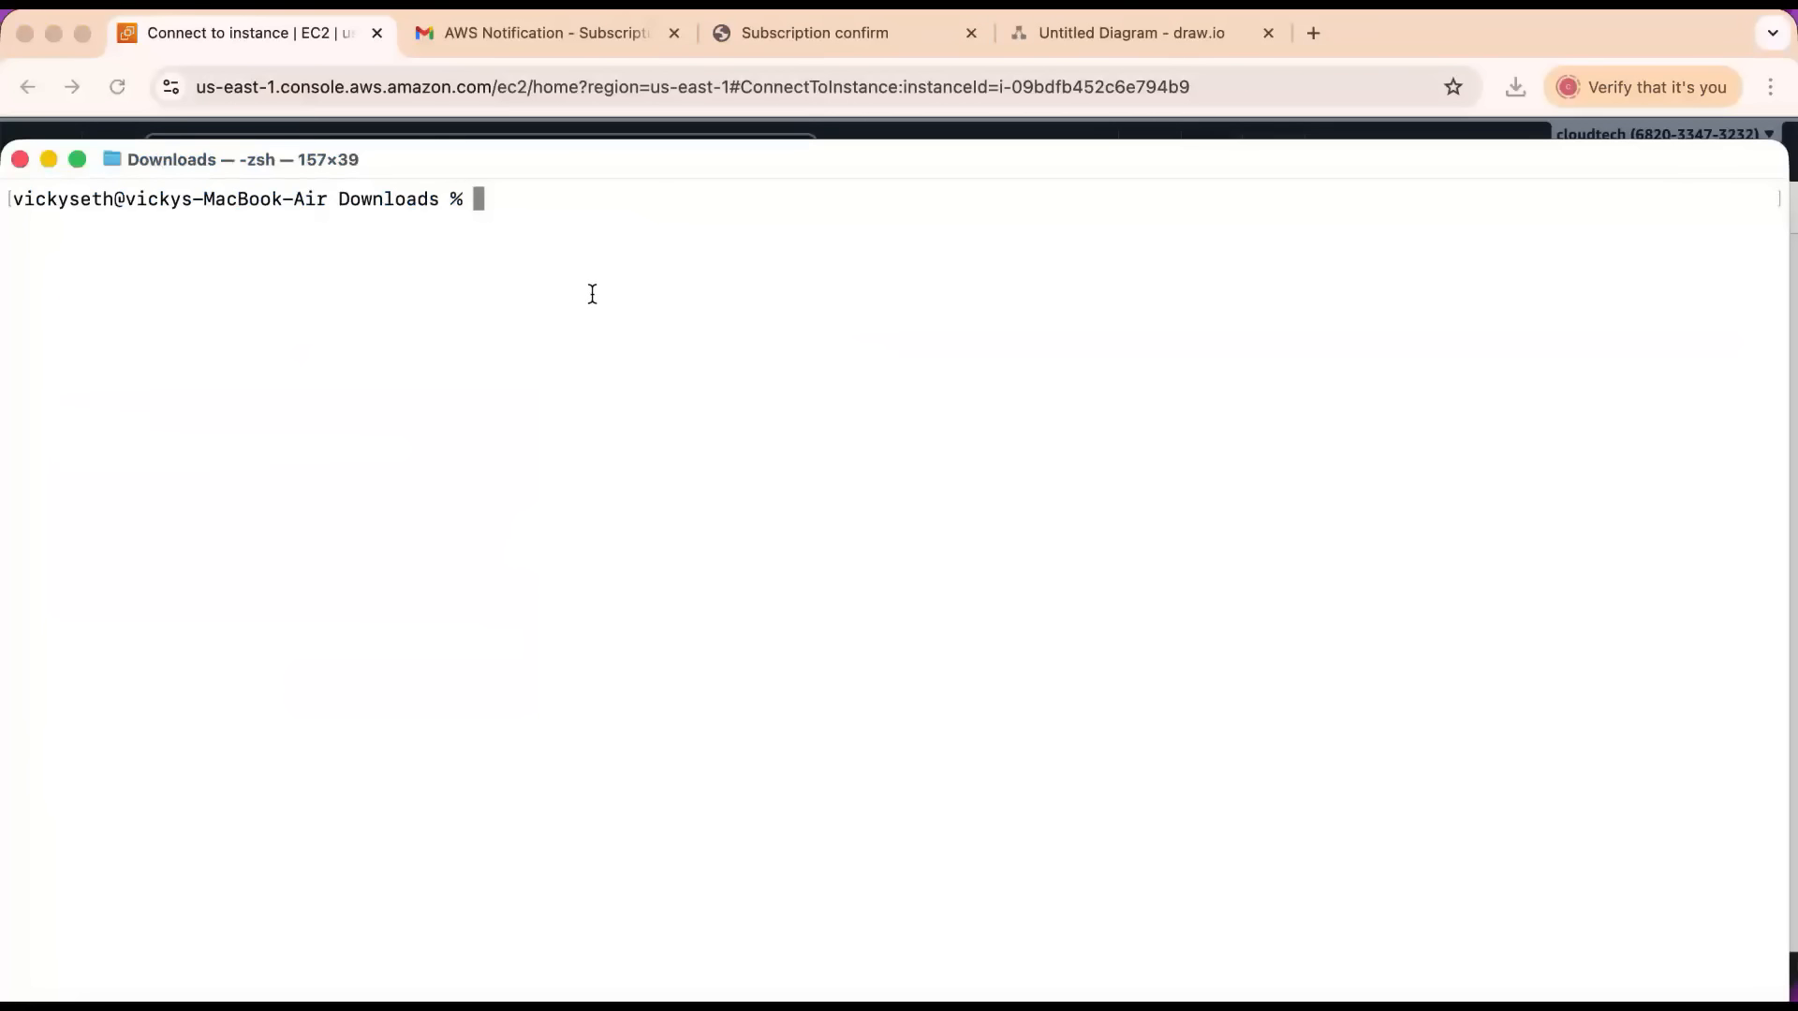
{"action": "key", "text": "super+v"}
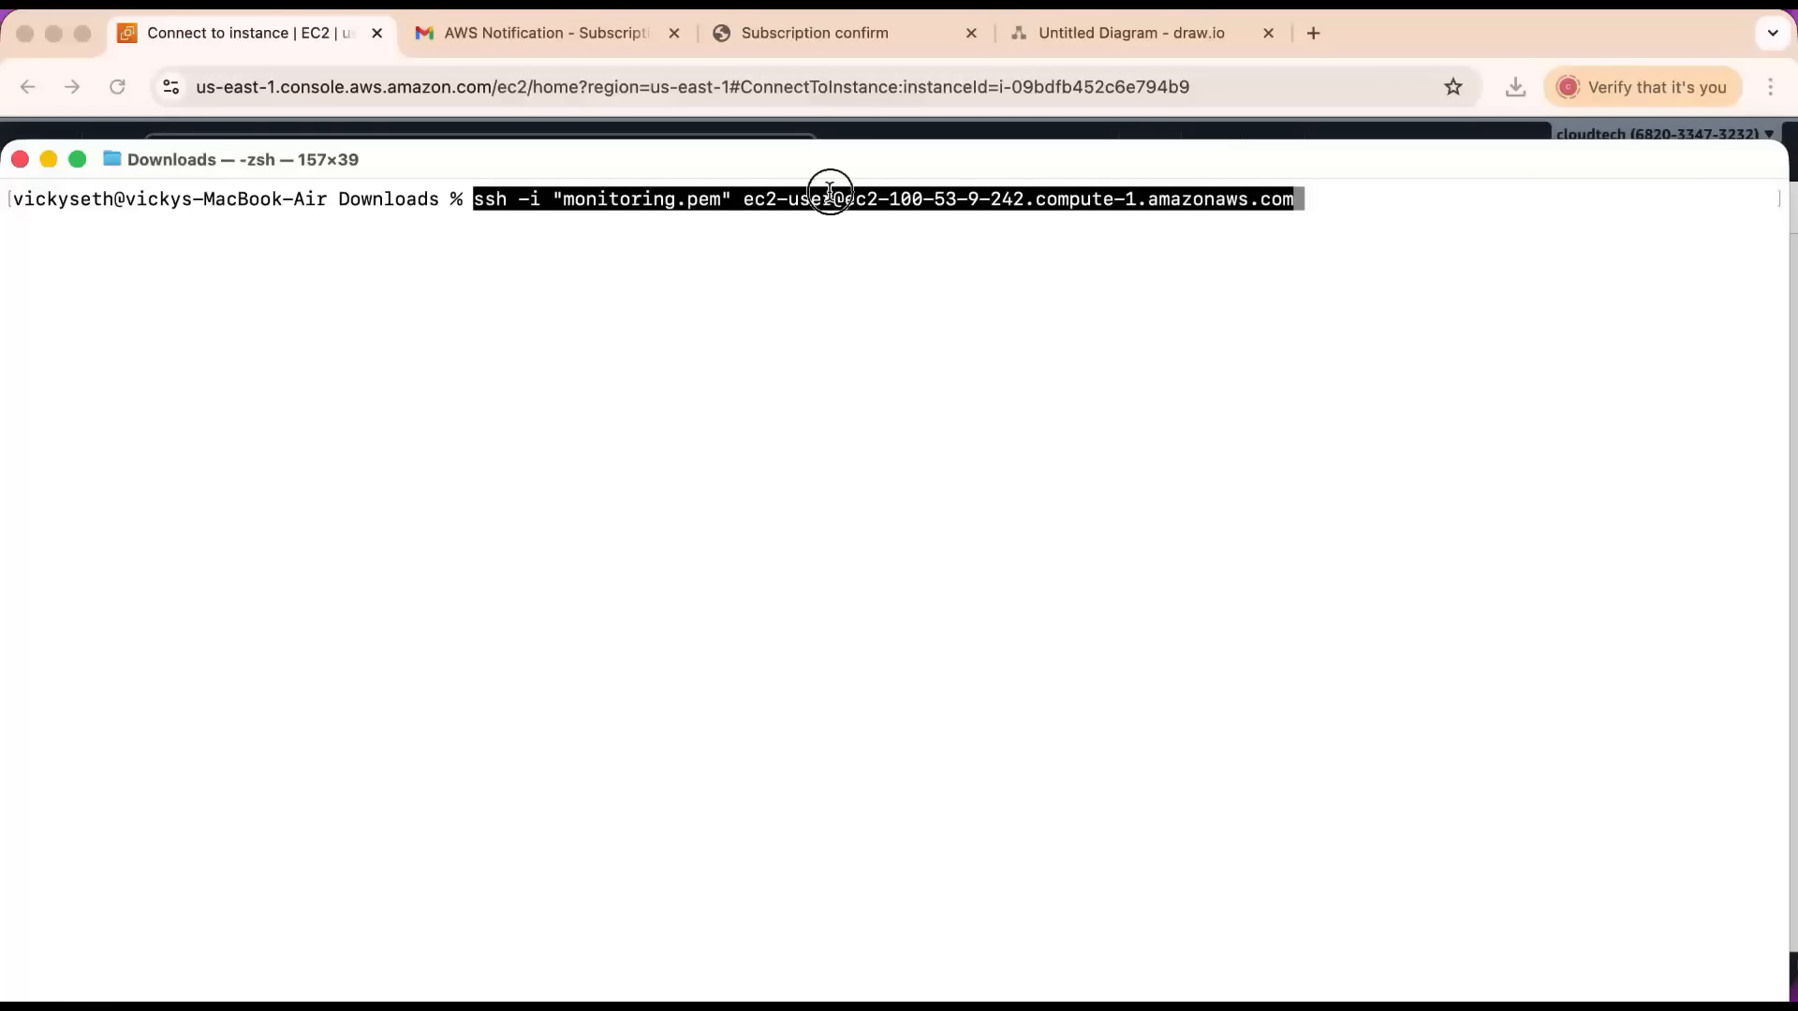
Open the linux-monitoring instance's details in the EC2 console and check its public IPv4 address and instance summary.
{"action": "left_click", "coordinate": [1234, 137]}
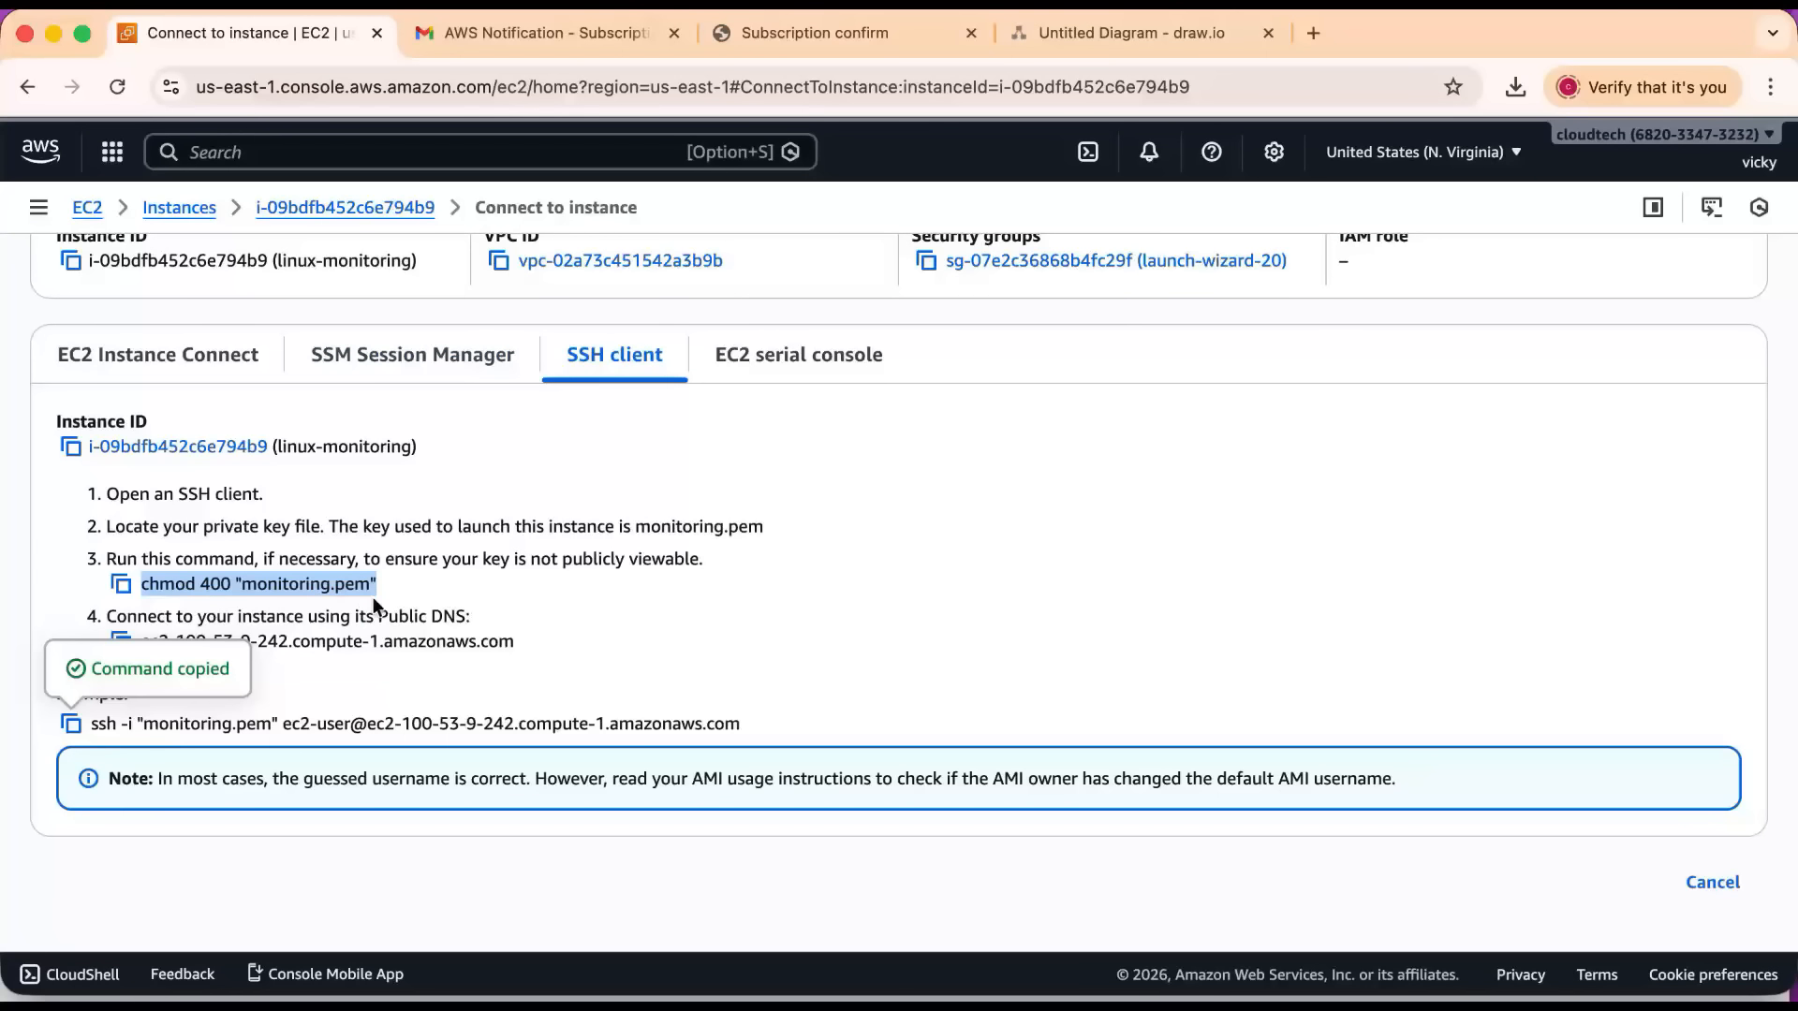
{"action": "scroll", "coordinate": [373, 604], "scroll_direction": "up", "scroll_amount": 3}
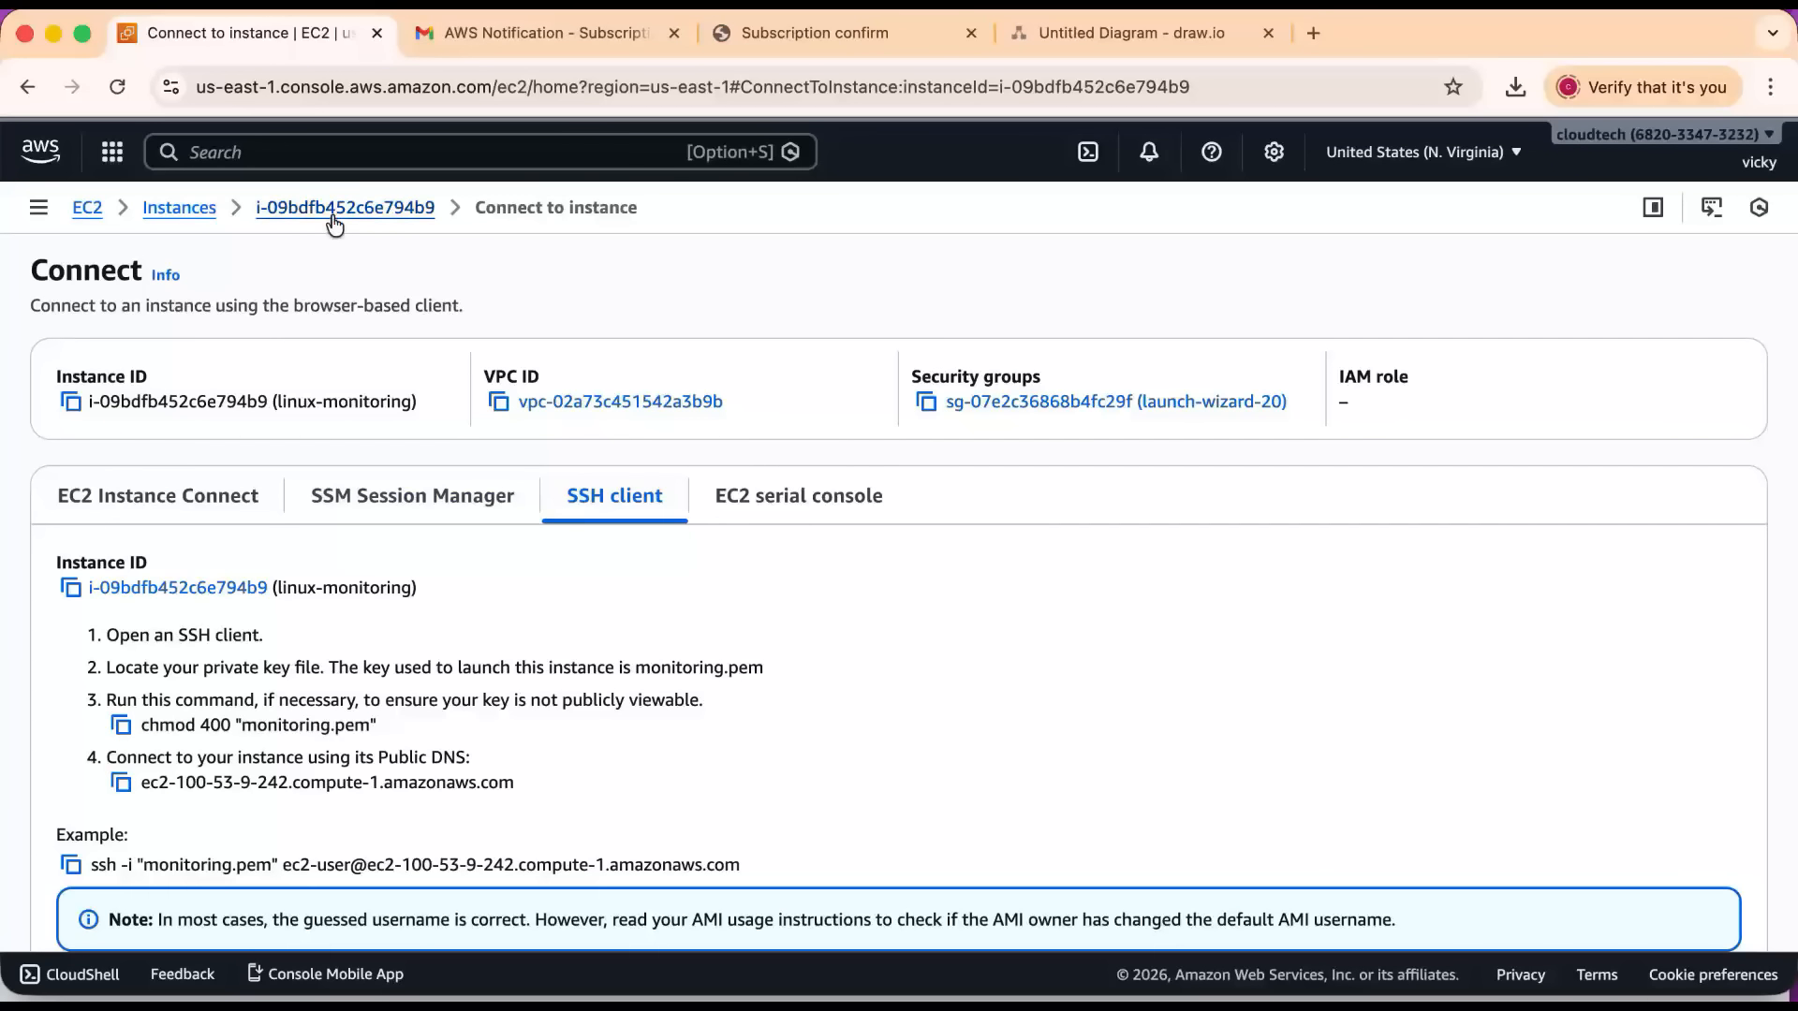
{"action": "left_click", "coordinate": [334, 208]}
{"action": "scroll", "coordinate": [983, 584], "scroll_direction": "down", "scroll_amount": 1}
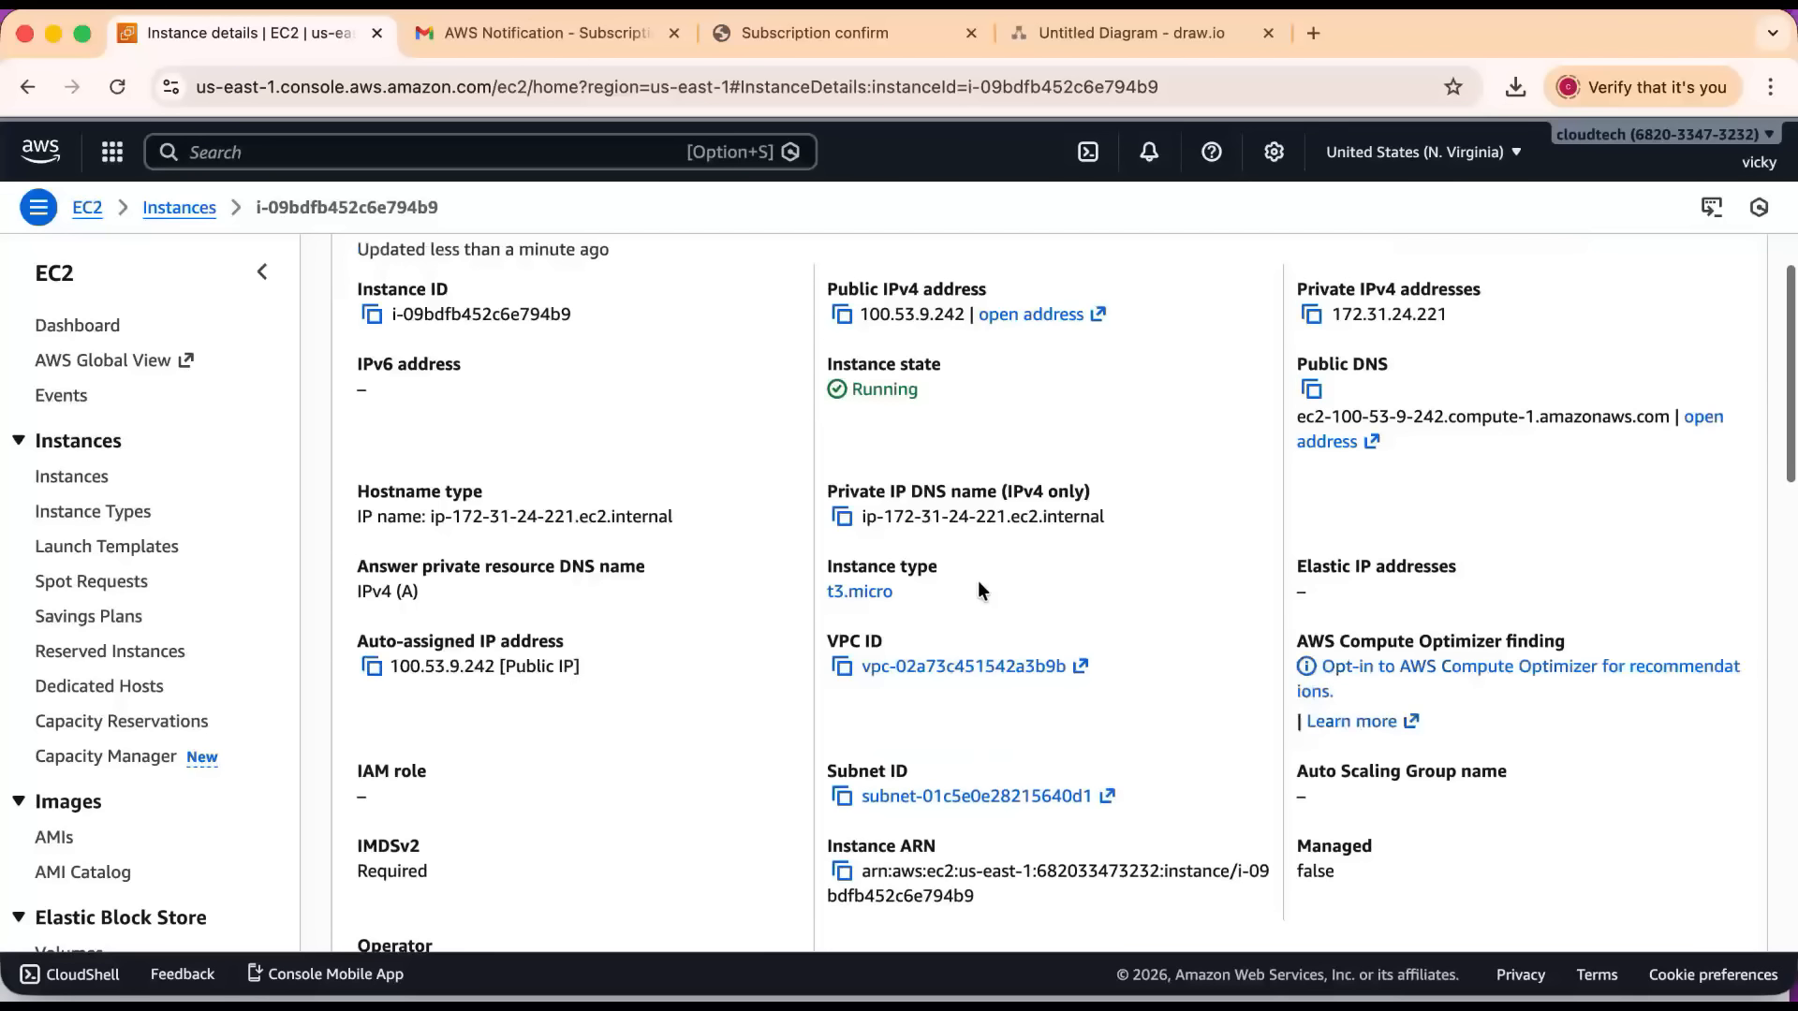
{"action": "scroll", "coordinate": [1075, 535], "scroll_direction": "up", "scroll_amount": 1}
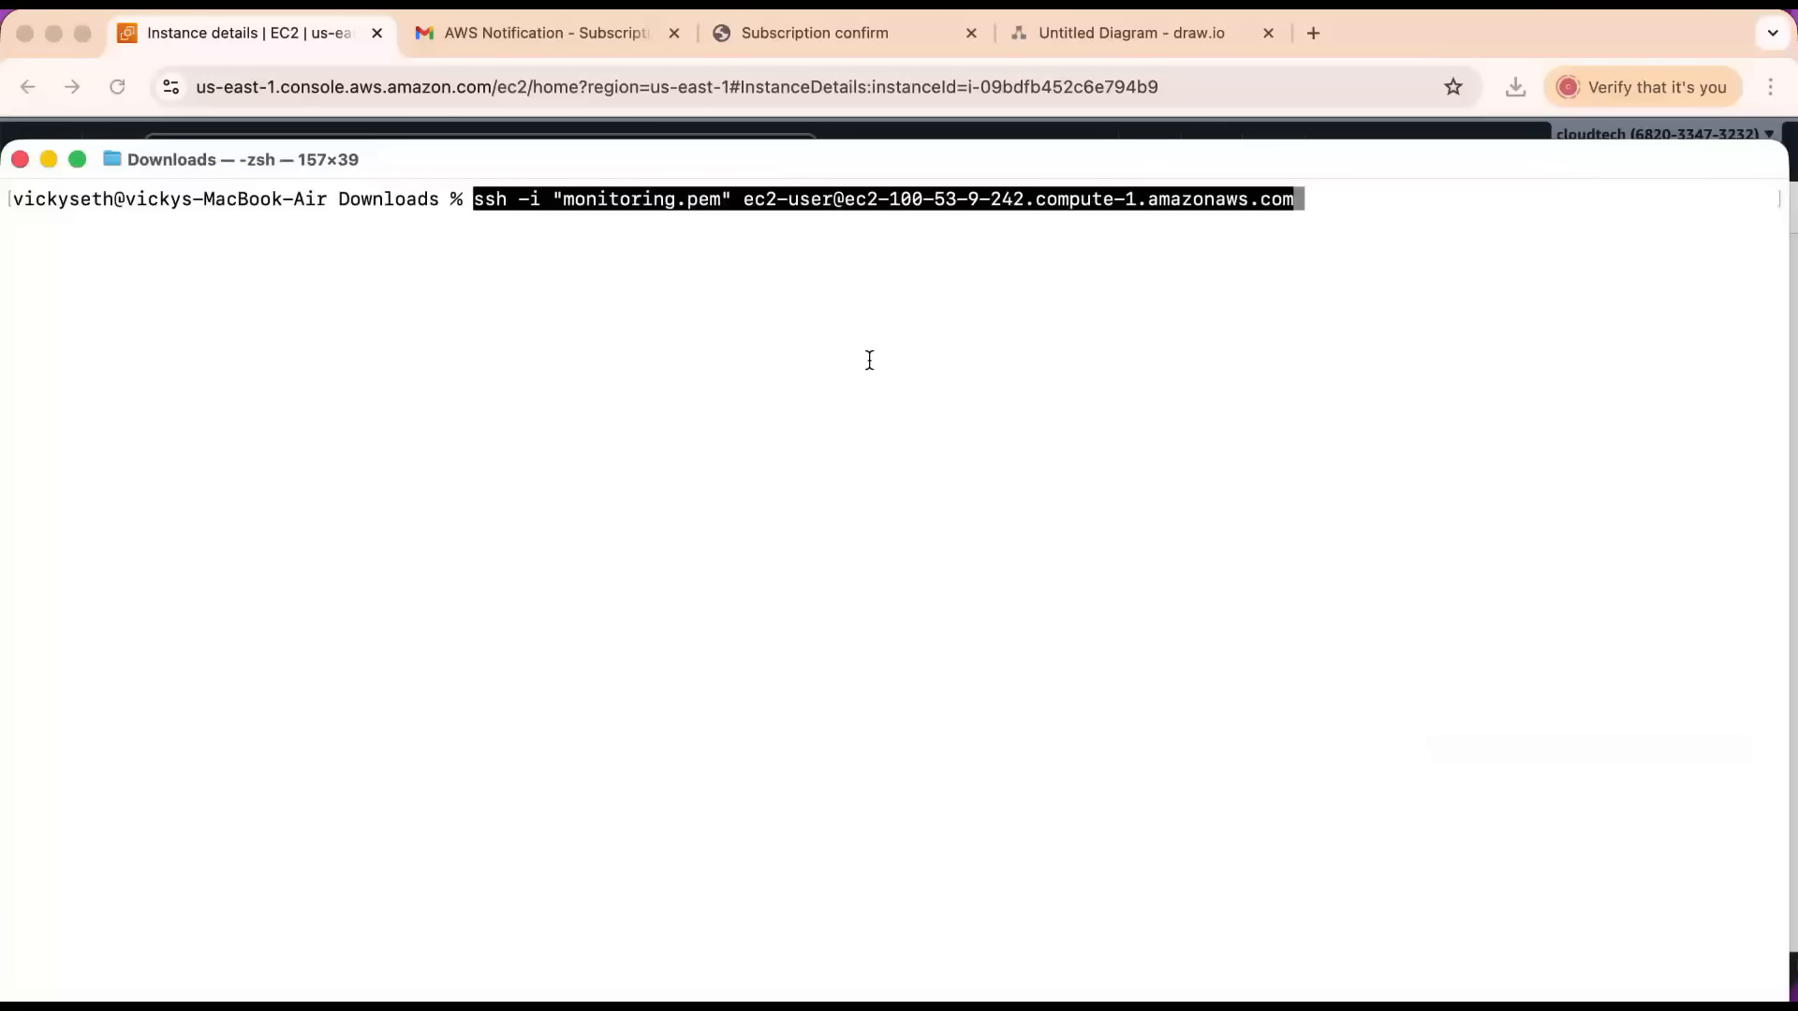
Run the pasted SSH command in Terminal, answer yes to the host authenticity question, review the output and clear the screen.
{"action": "key", "text": "Return"}
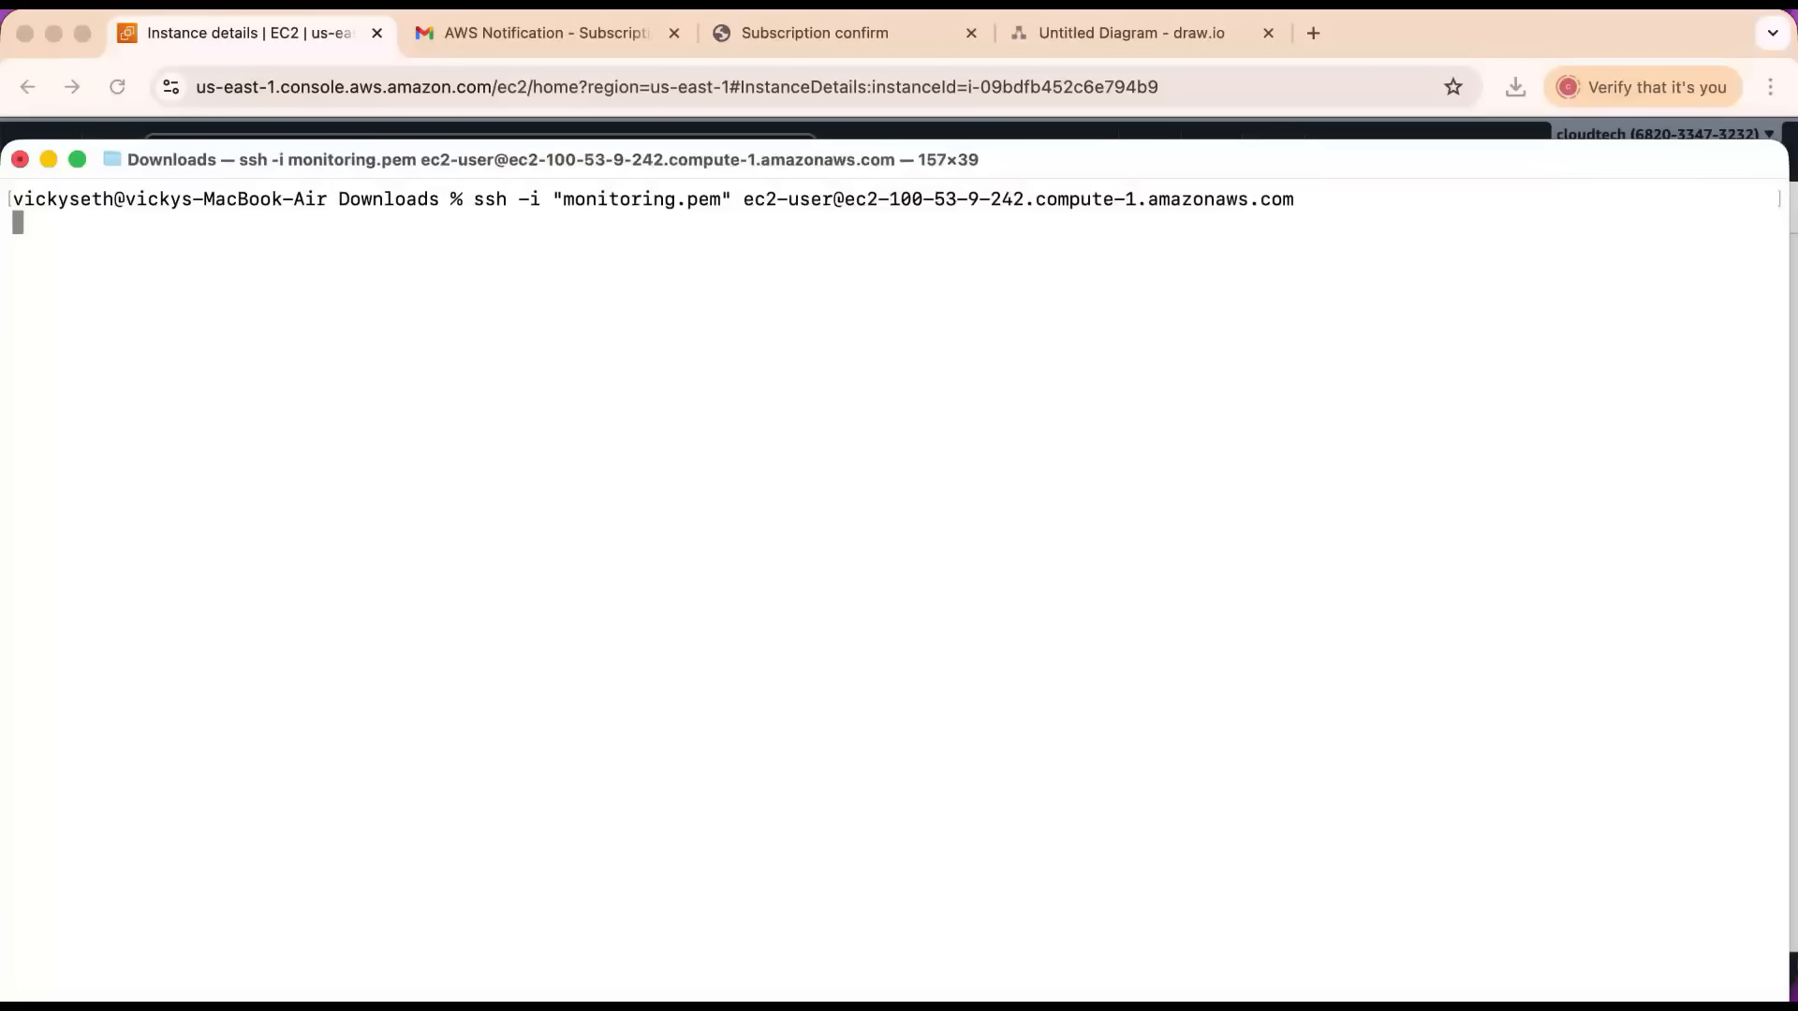
{"action": "type", "text": "yes"}
{"action": "key", "text": "Return"}
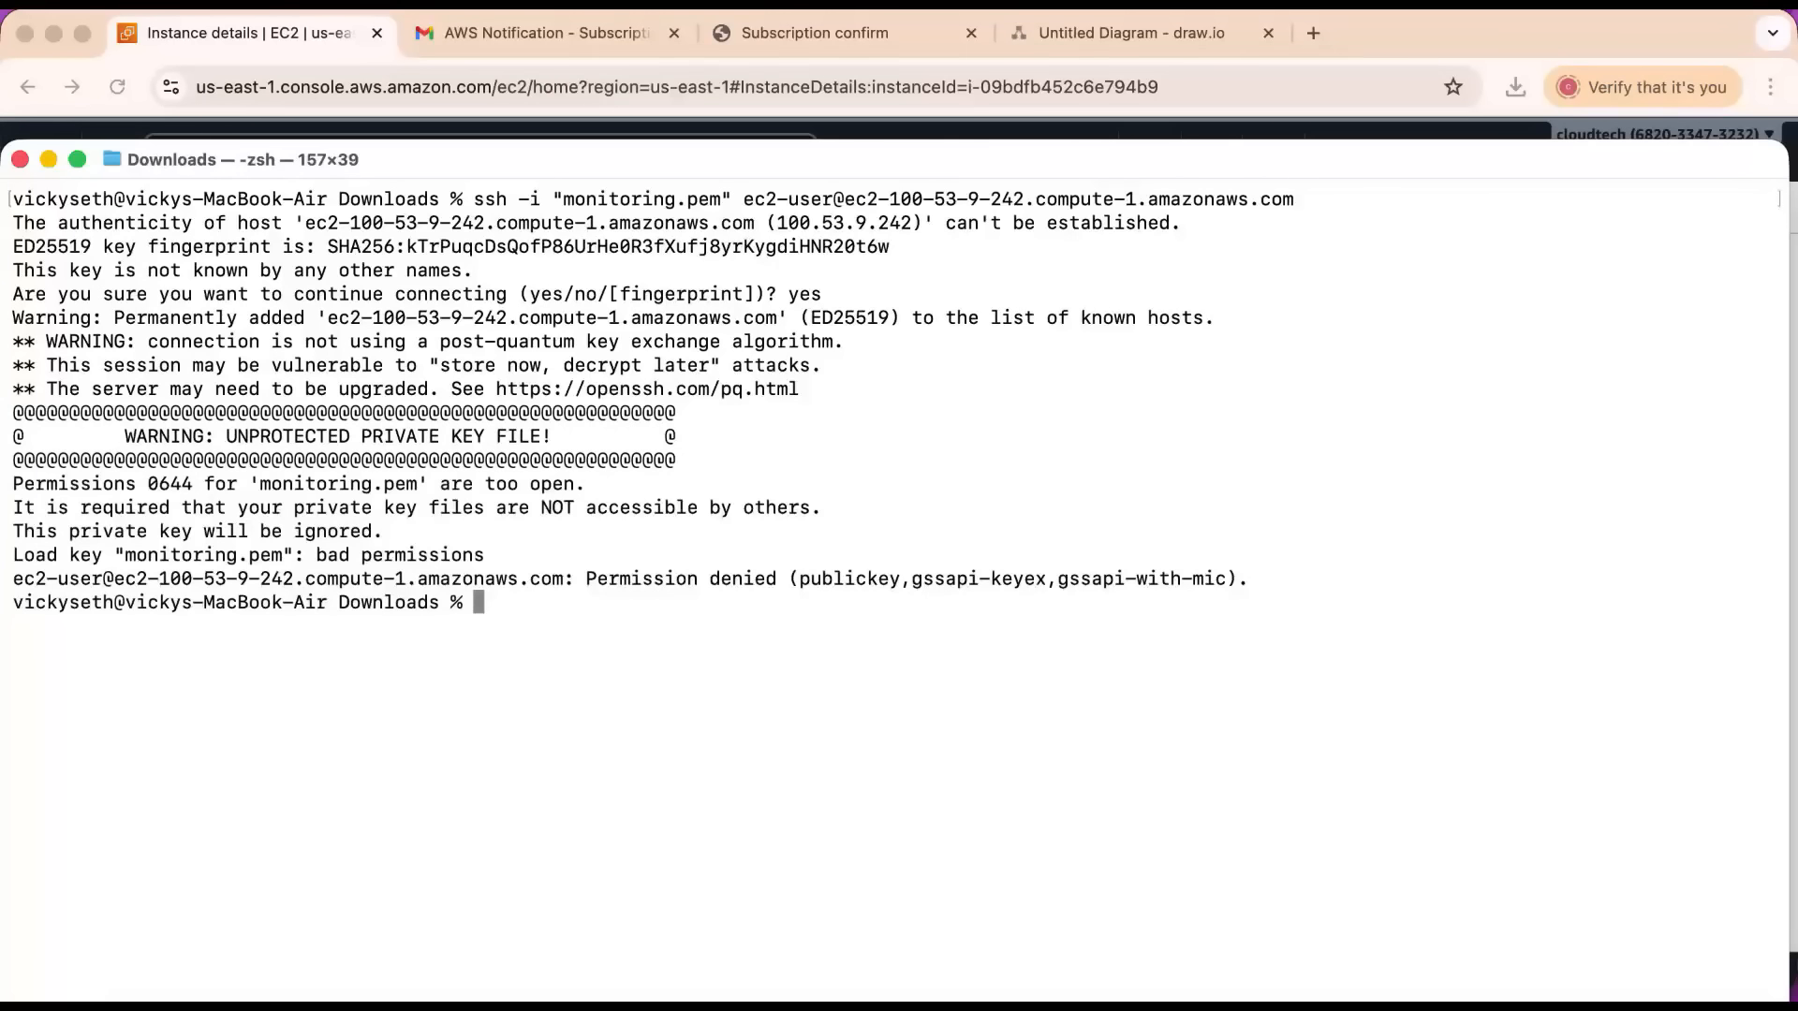
{"action": "left_click_drag", "start_coordinate": [143, 437], "coordinate": [551, 435]}
{"action": "key", "text": "super+k"}
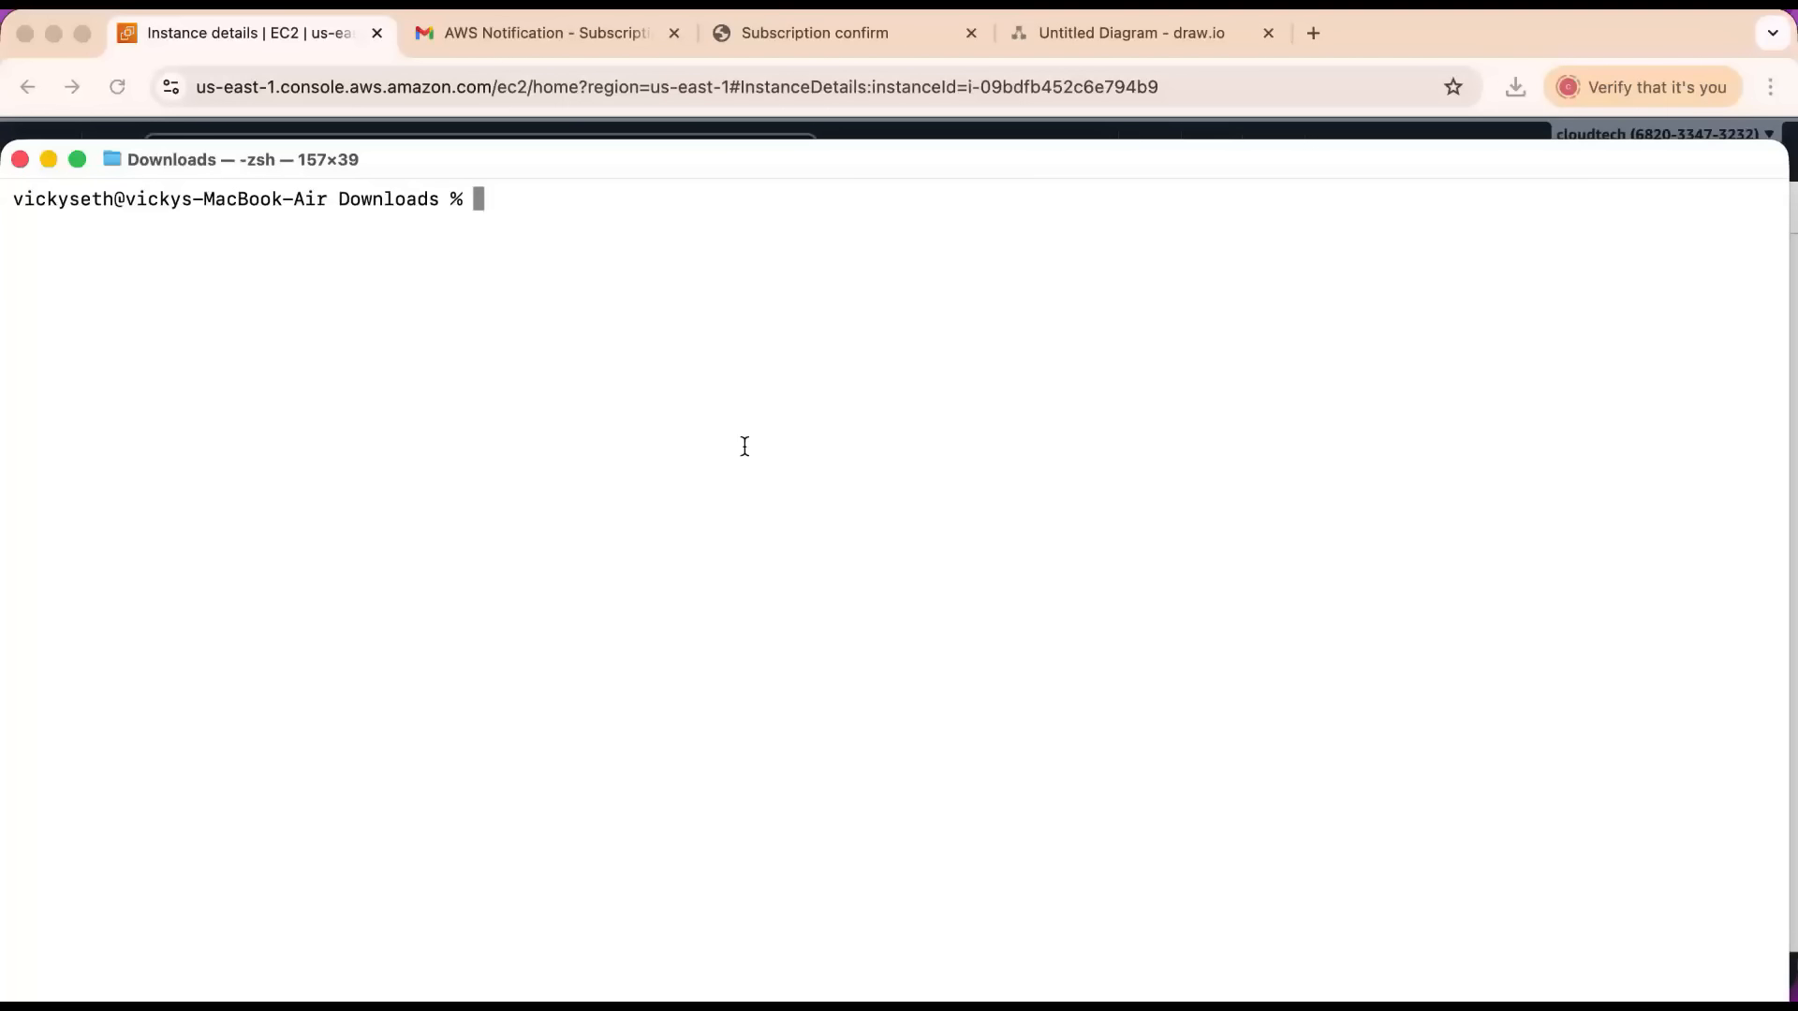
Restrict the private key file's permissions by running chmod 400 monitoring.pem.
{"action": "type", "text": "chmod 400 moi"}
{"action": "key", "text": "BackSpace"}
{"action": "type", "text": "nit"}
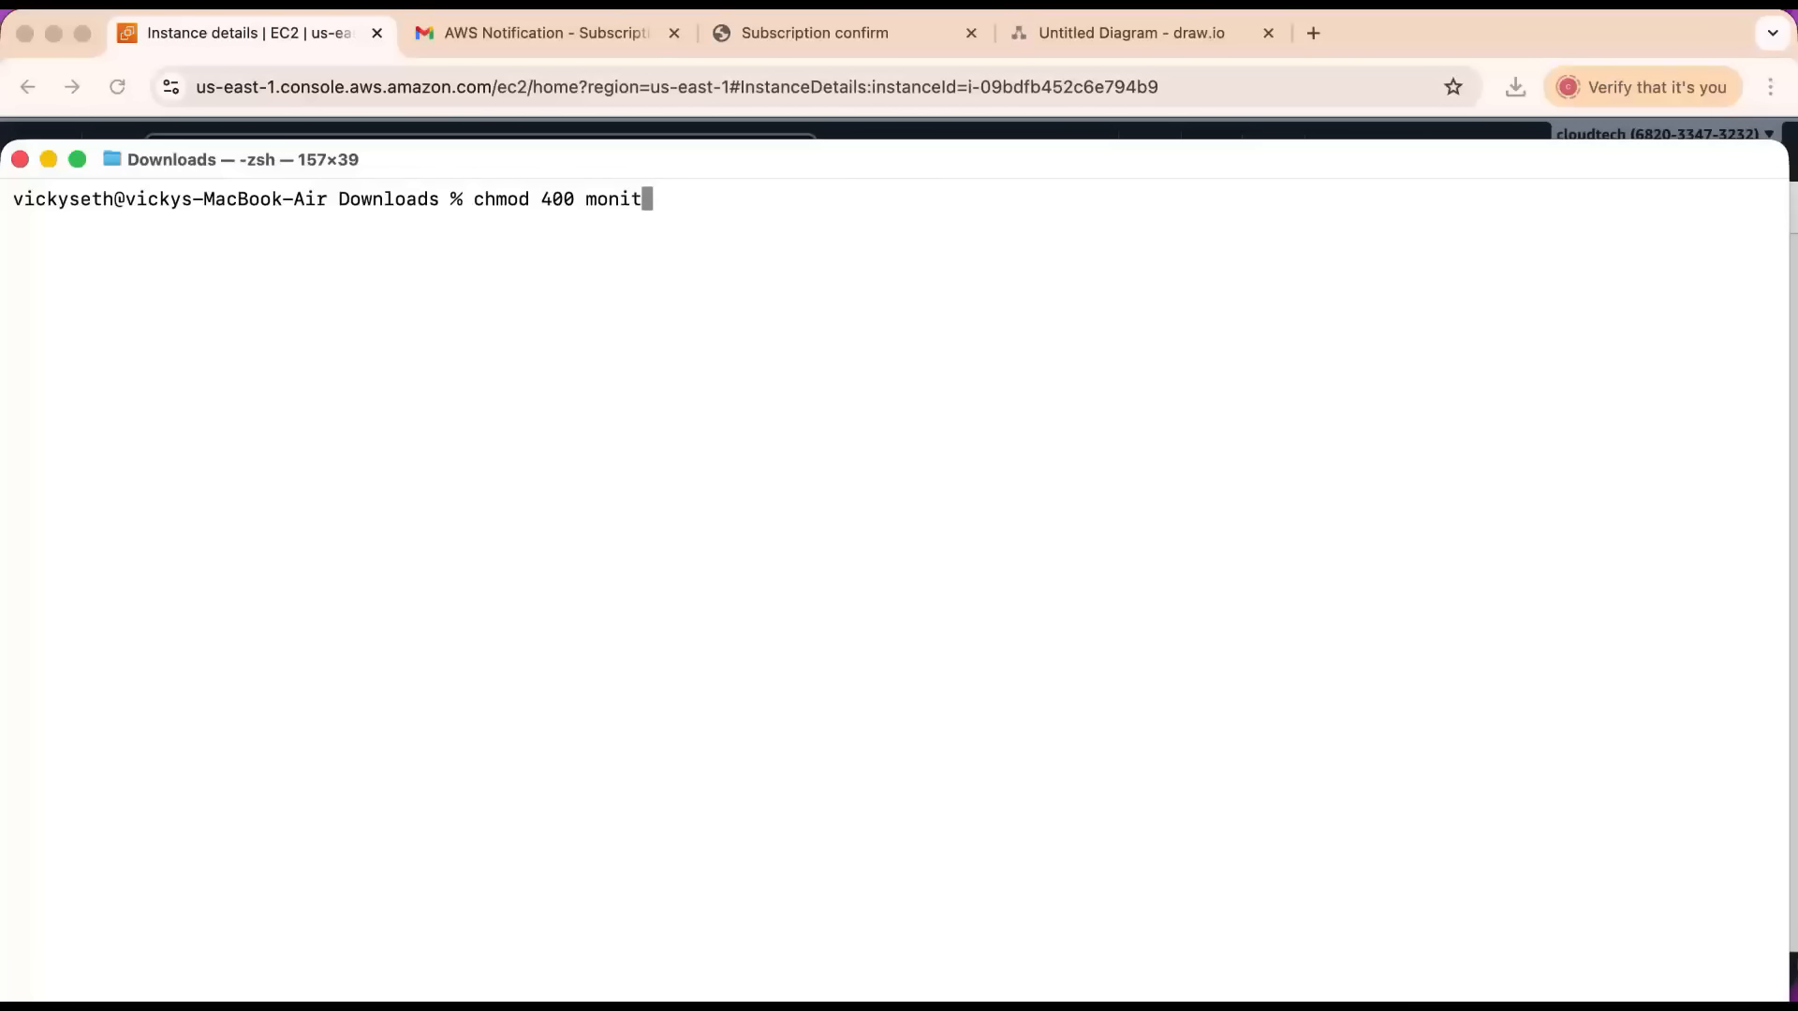
{"action": "key", "text": "Tab"}
{"action": "key", "text": "Return"}
Reopen the instance's SSH client instructions in the EC2 console and review the chmod 400 command.
{"action": "key", "text": "super+Tab"}
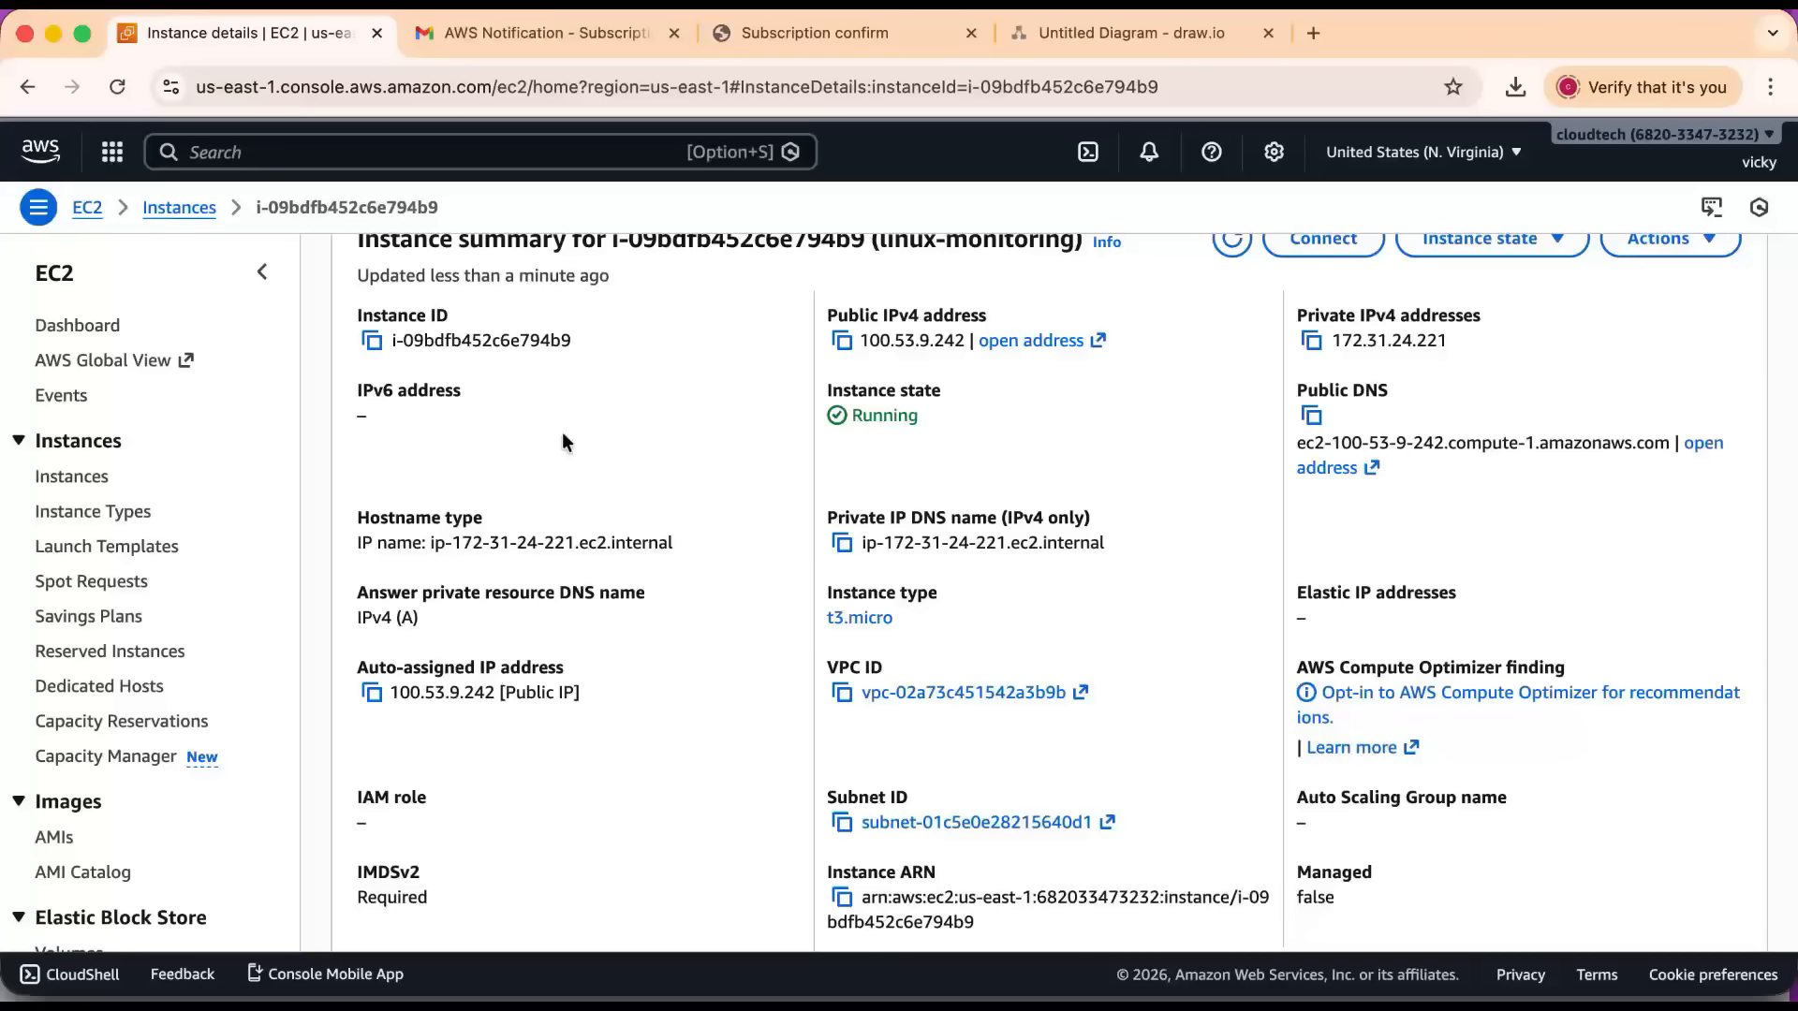
{"action": "scroll", "coordinate": [1076, 371], "scroll_direction": "up", "scroll_amount": 2}
{"action": "left_click", "coordinate": [1323, 305]}
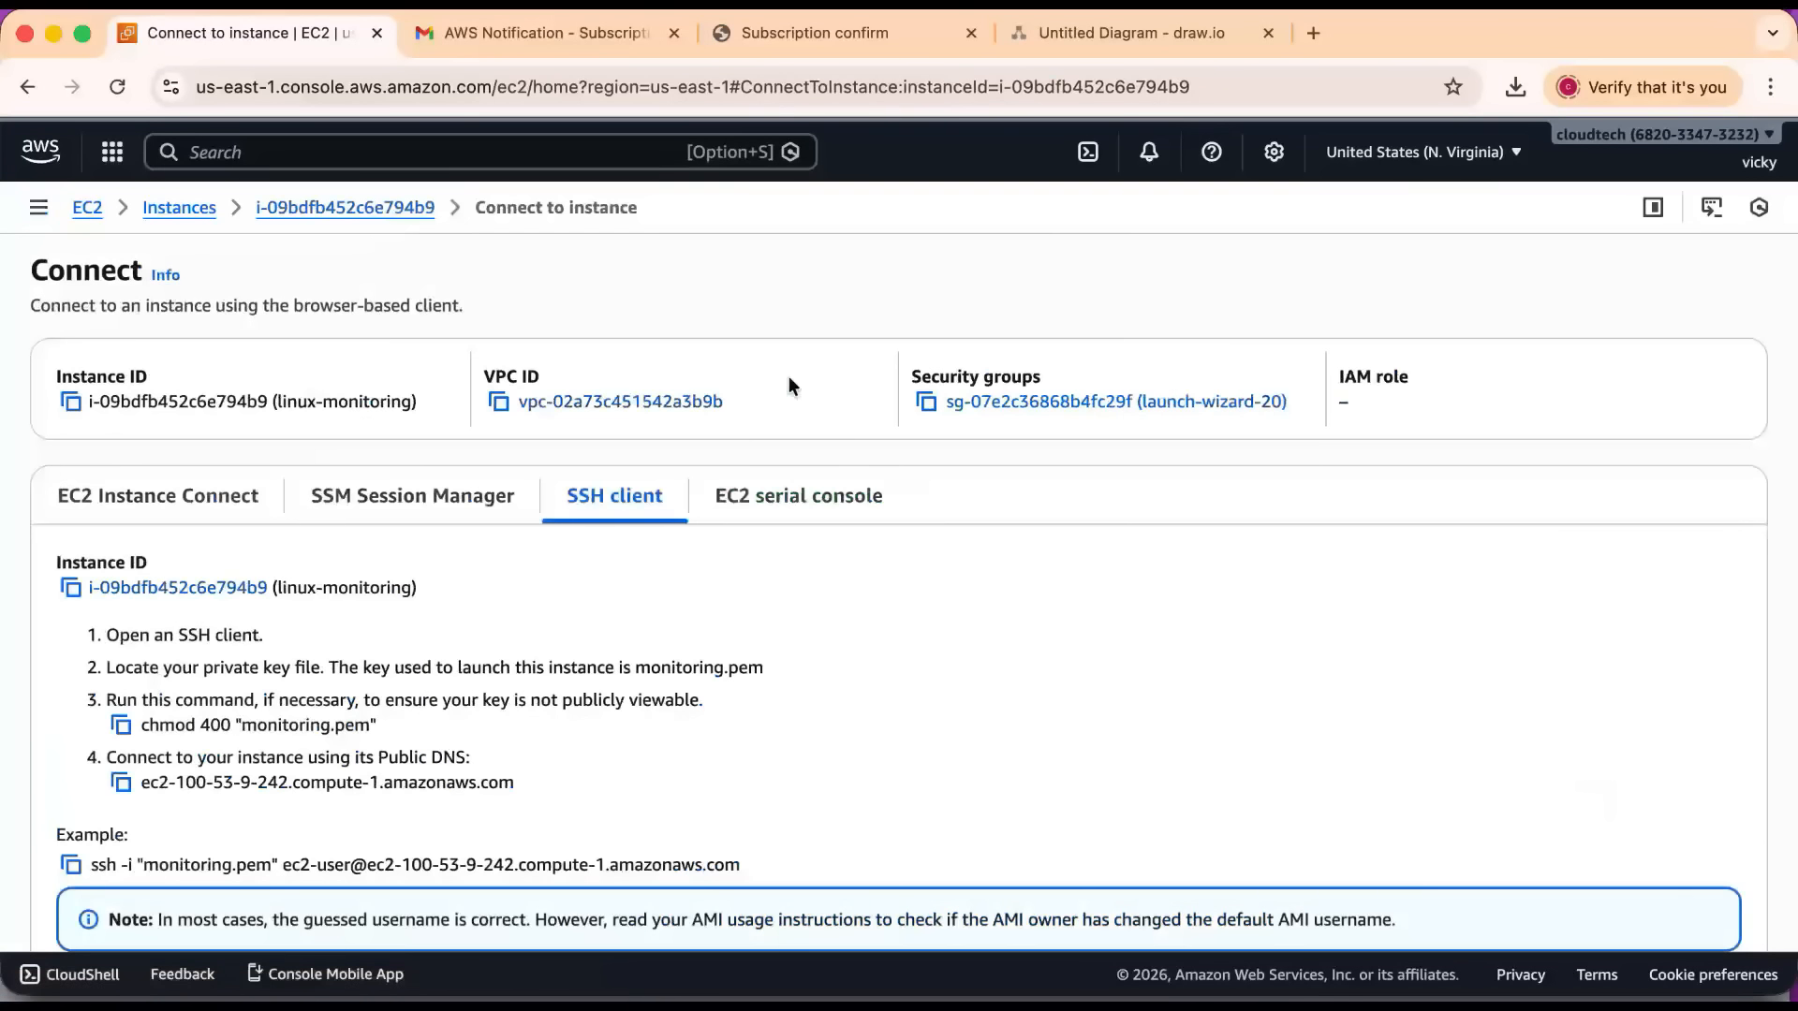
{"action": "scroll", "coordinate": [629, 514], "scroll_direction": "down", "scroll_amount": 1}
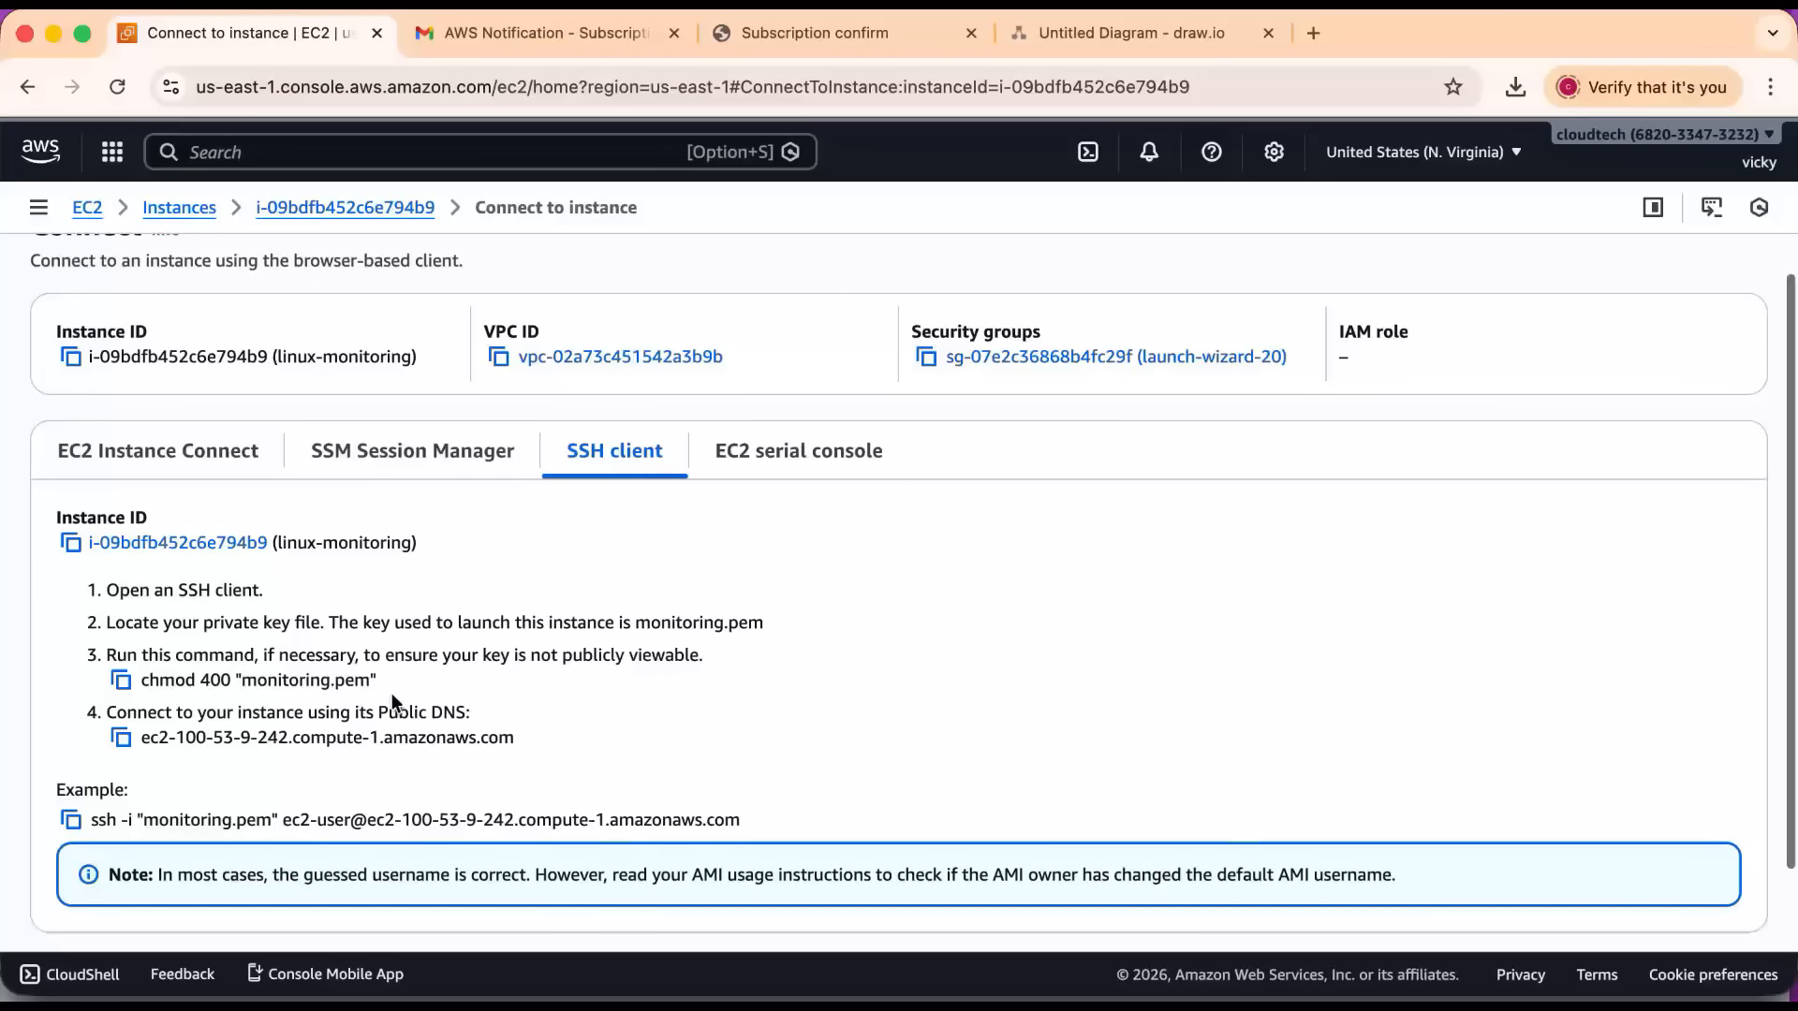
{"action": "left_click_drag", "start_coordinate": [384, 686], "coordinate": [117, 693]}
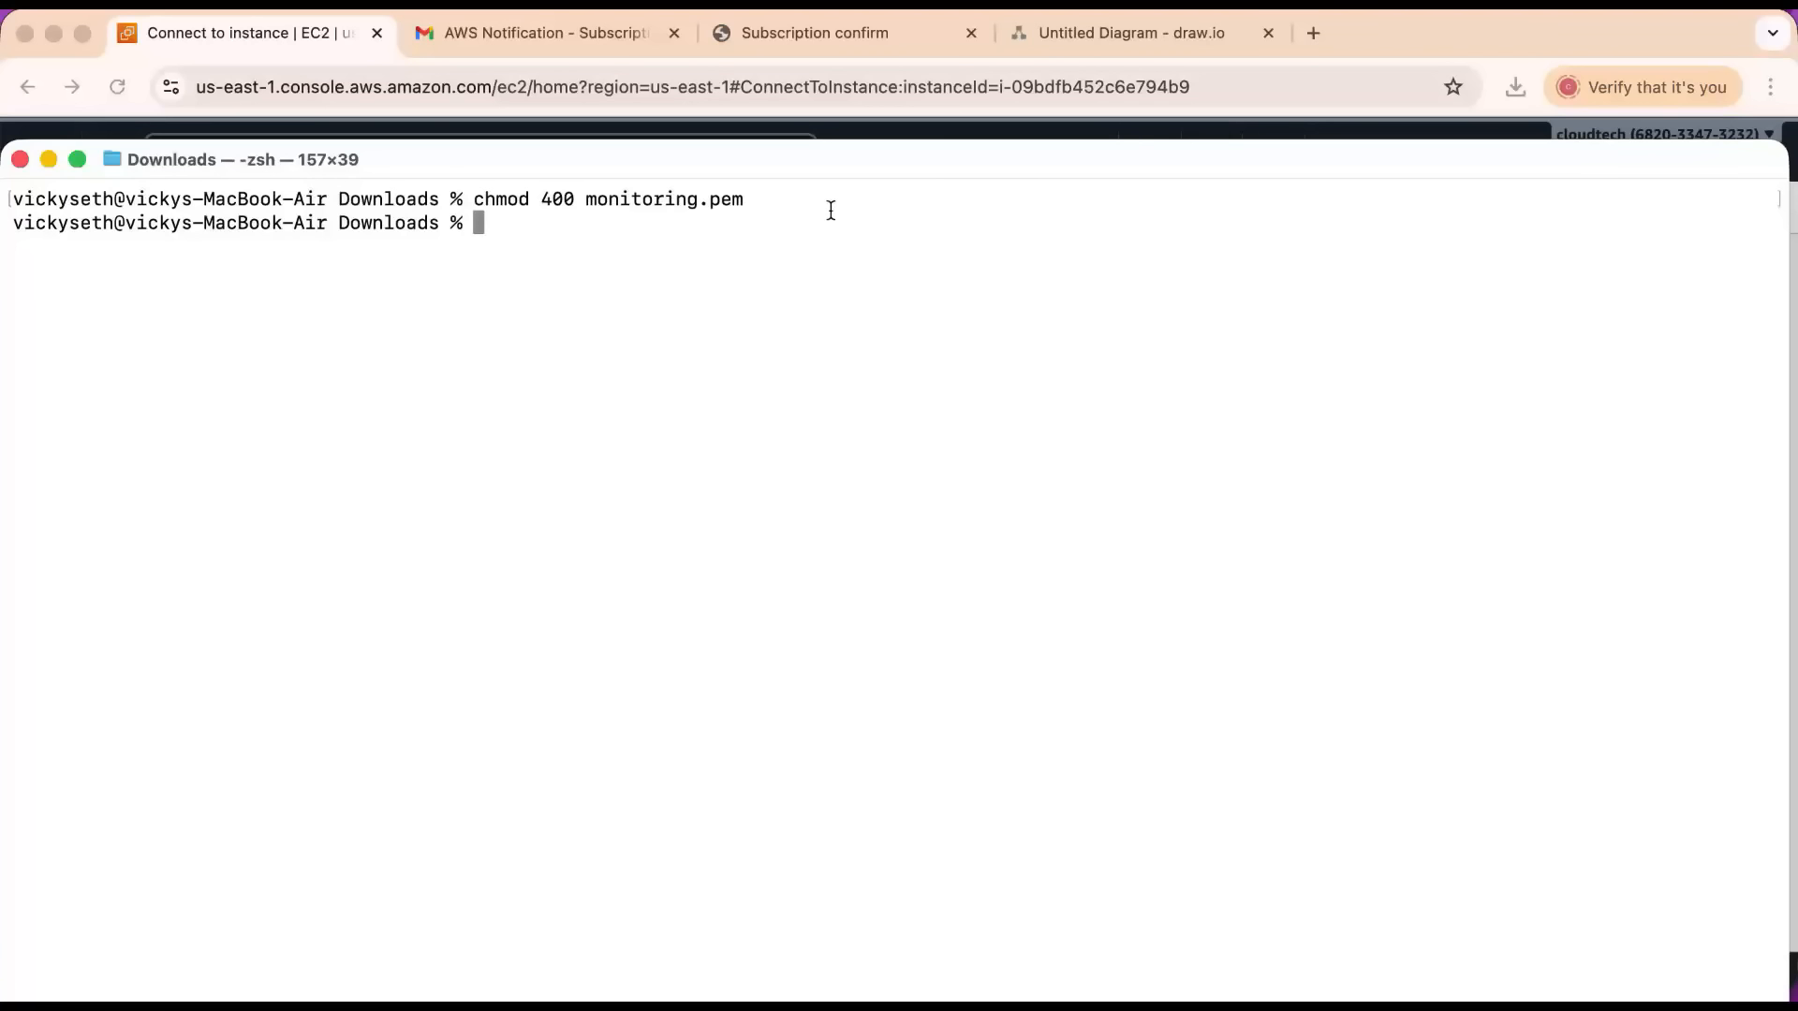
Rerun the earlier SSH command in Terminal to log in to the linux-monitoring instance, then clear the screen.
{"action": "left_click_drag", "start_coordinate": [770, 198], "coordinate": [453, 198]}
{"action": "left_click", "coordinate": [602, 264]}
{"action": "key", "text": "Up"}
{"action": "key", "text": "Up"}
{"action": "key", "text": "Return"}
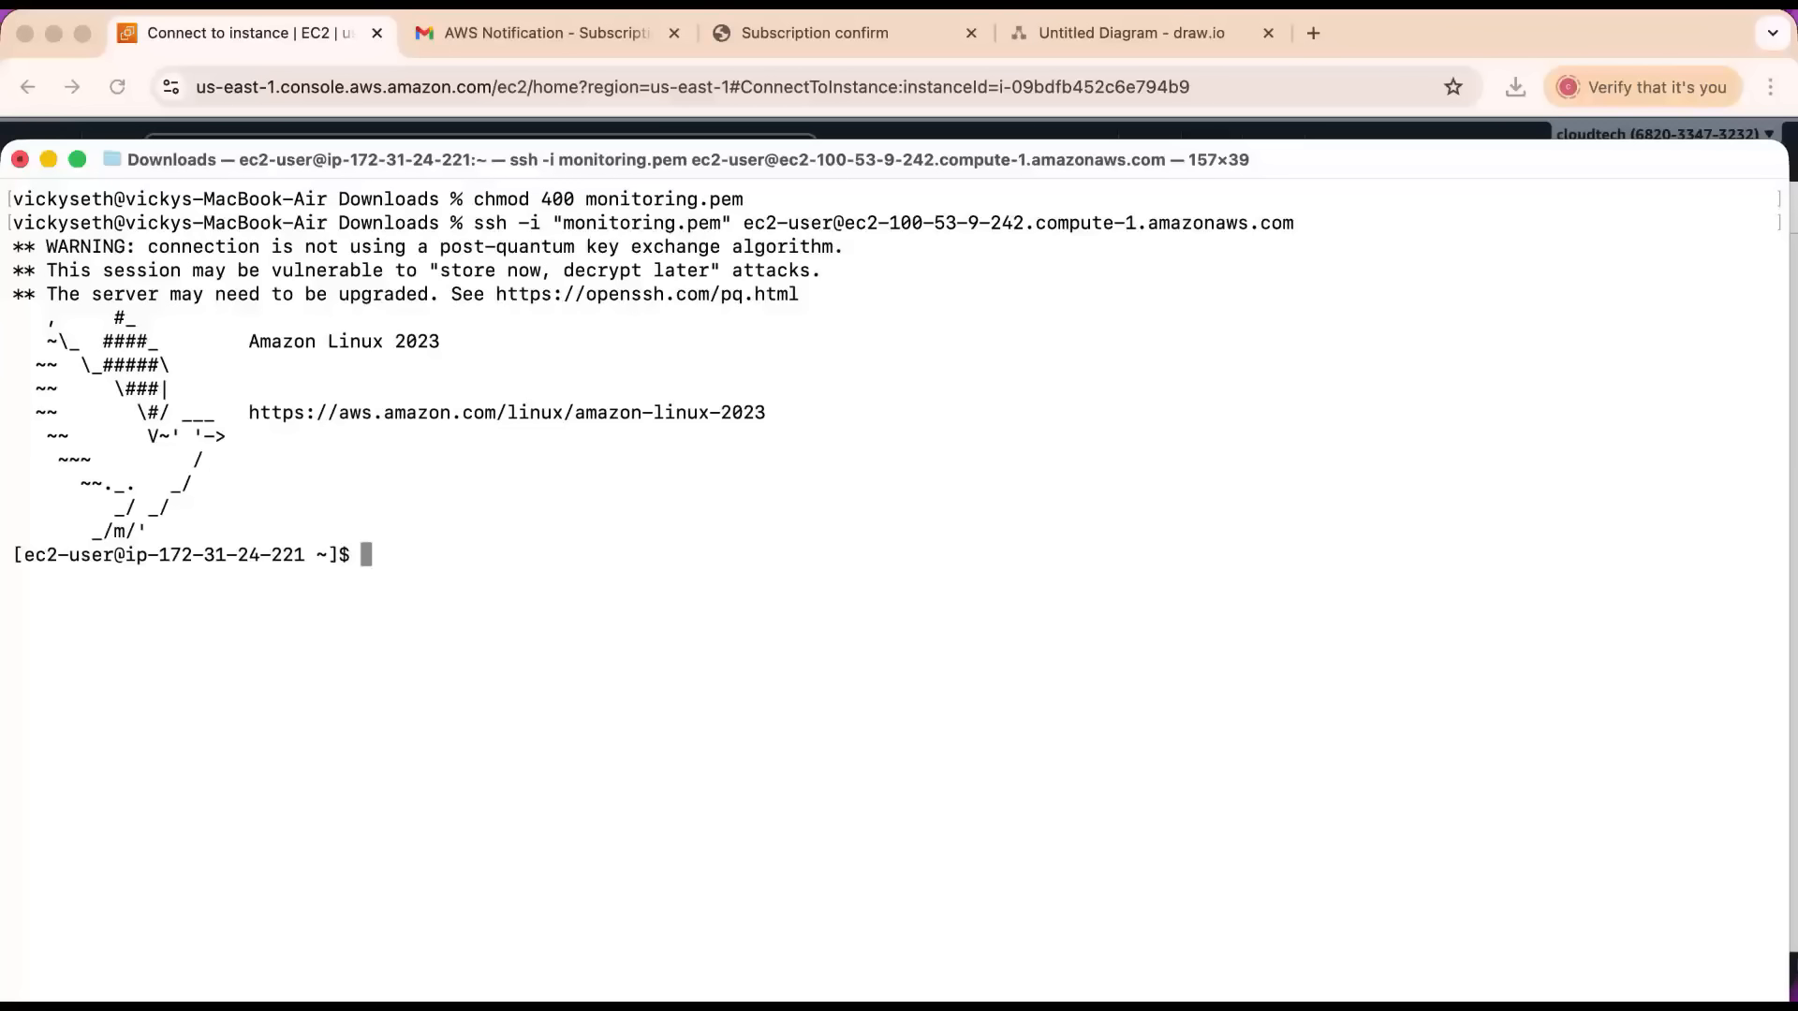
{"action": "key", "text": "ctrl+l"}
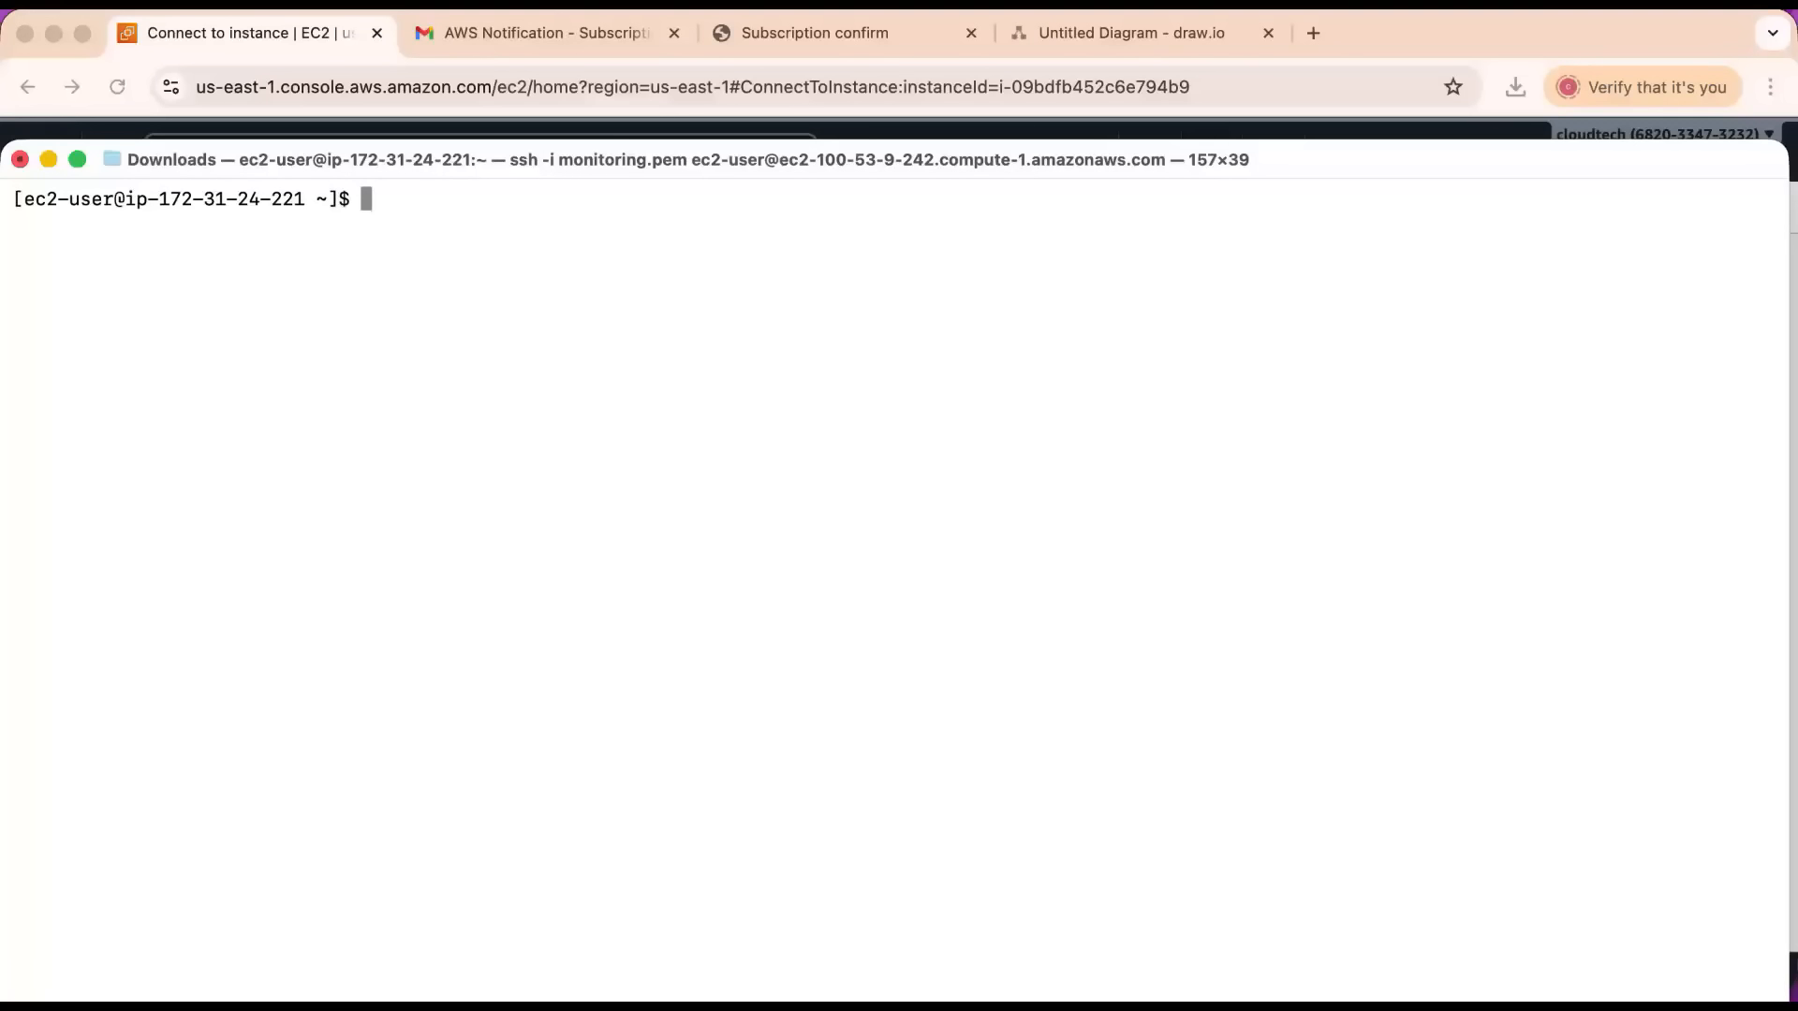
Return to the AWS console, search for cloudwatch, and open the CloudWatch service in a new browser tab.
{"action": "key", "text": "super+Tab"}
{"action": "left_click", "coordinate": [433, 152]}
{"action": "type", "text": "cloud"}
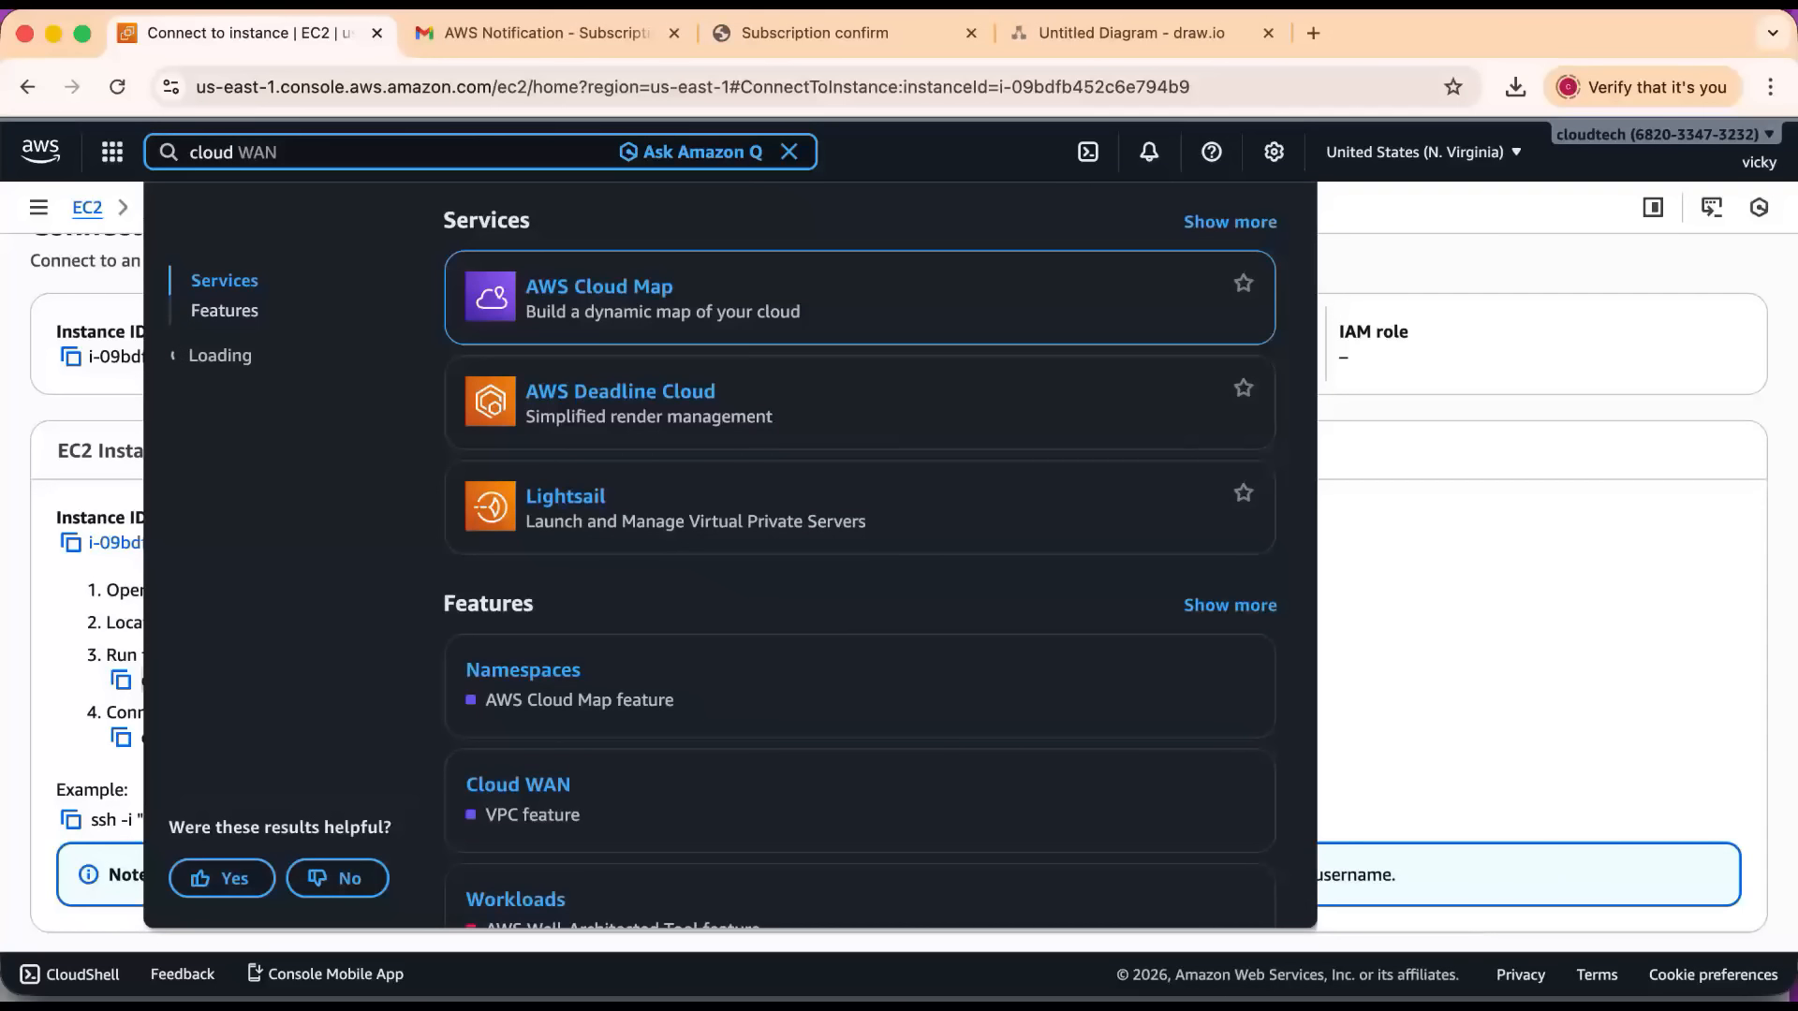
{"action": "type", "text": "watch"}
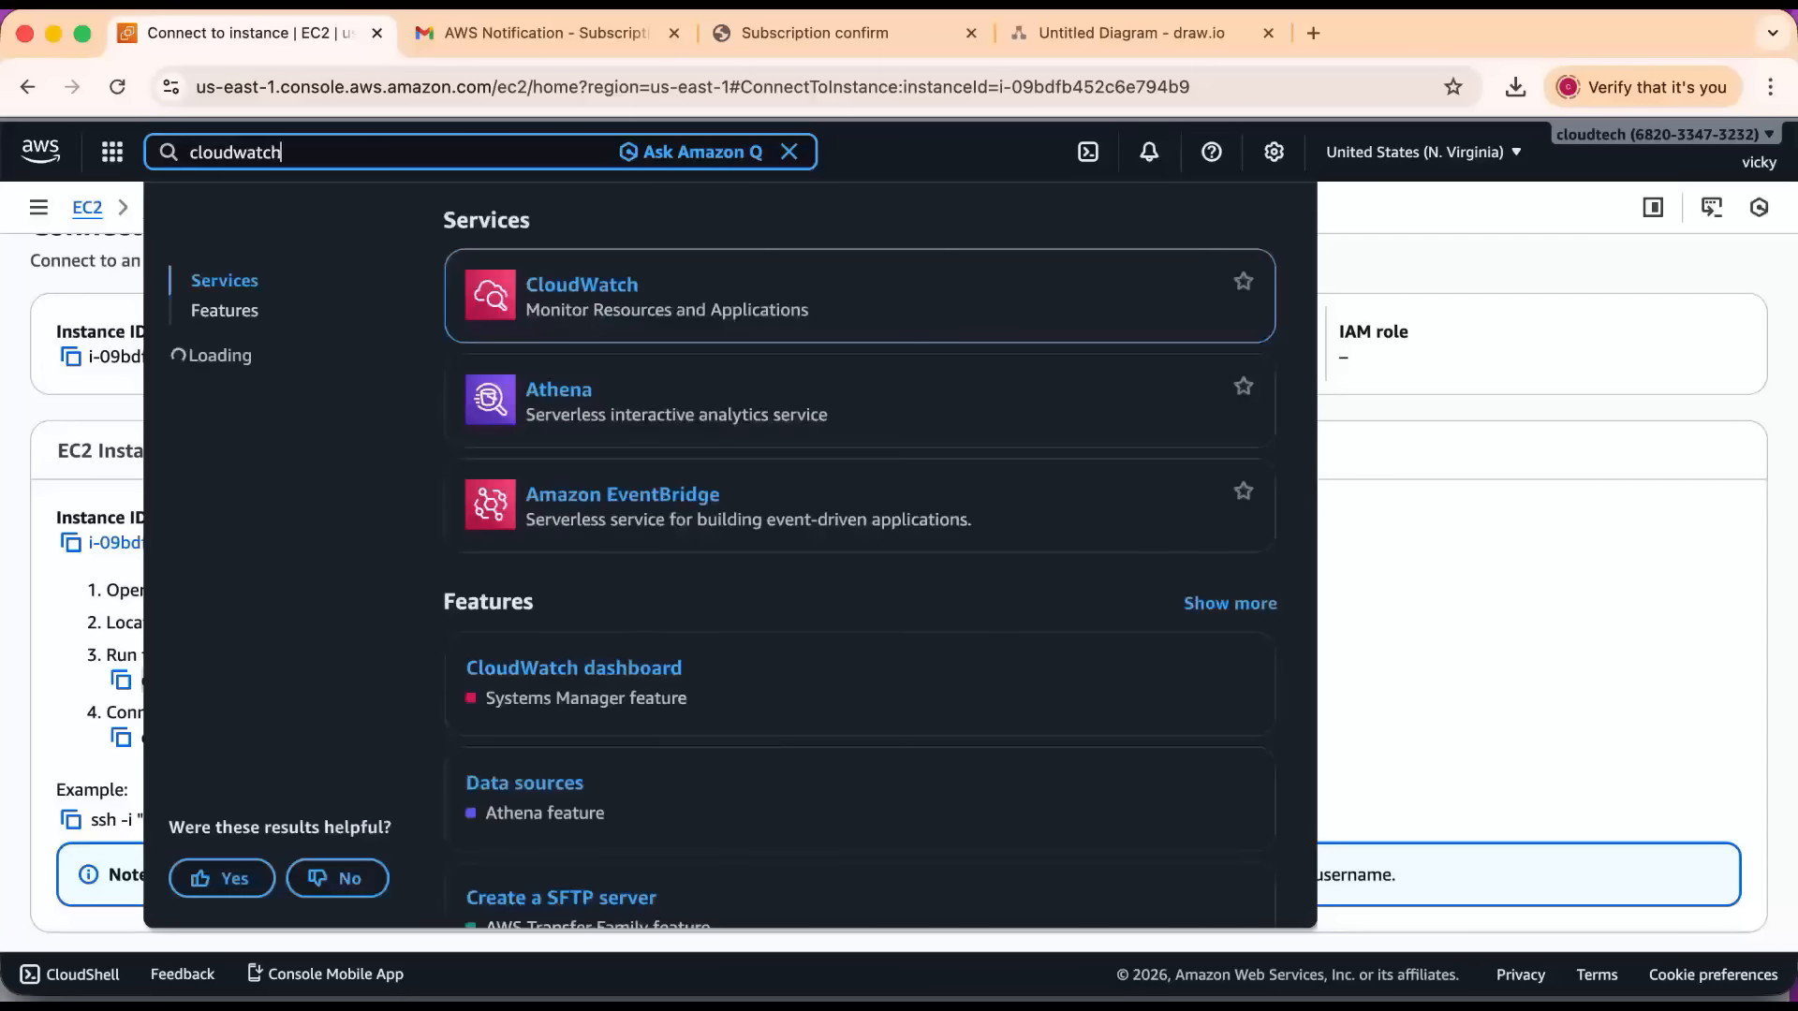
{"action": "right_click", "coordinate": [595, 286]}
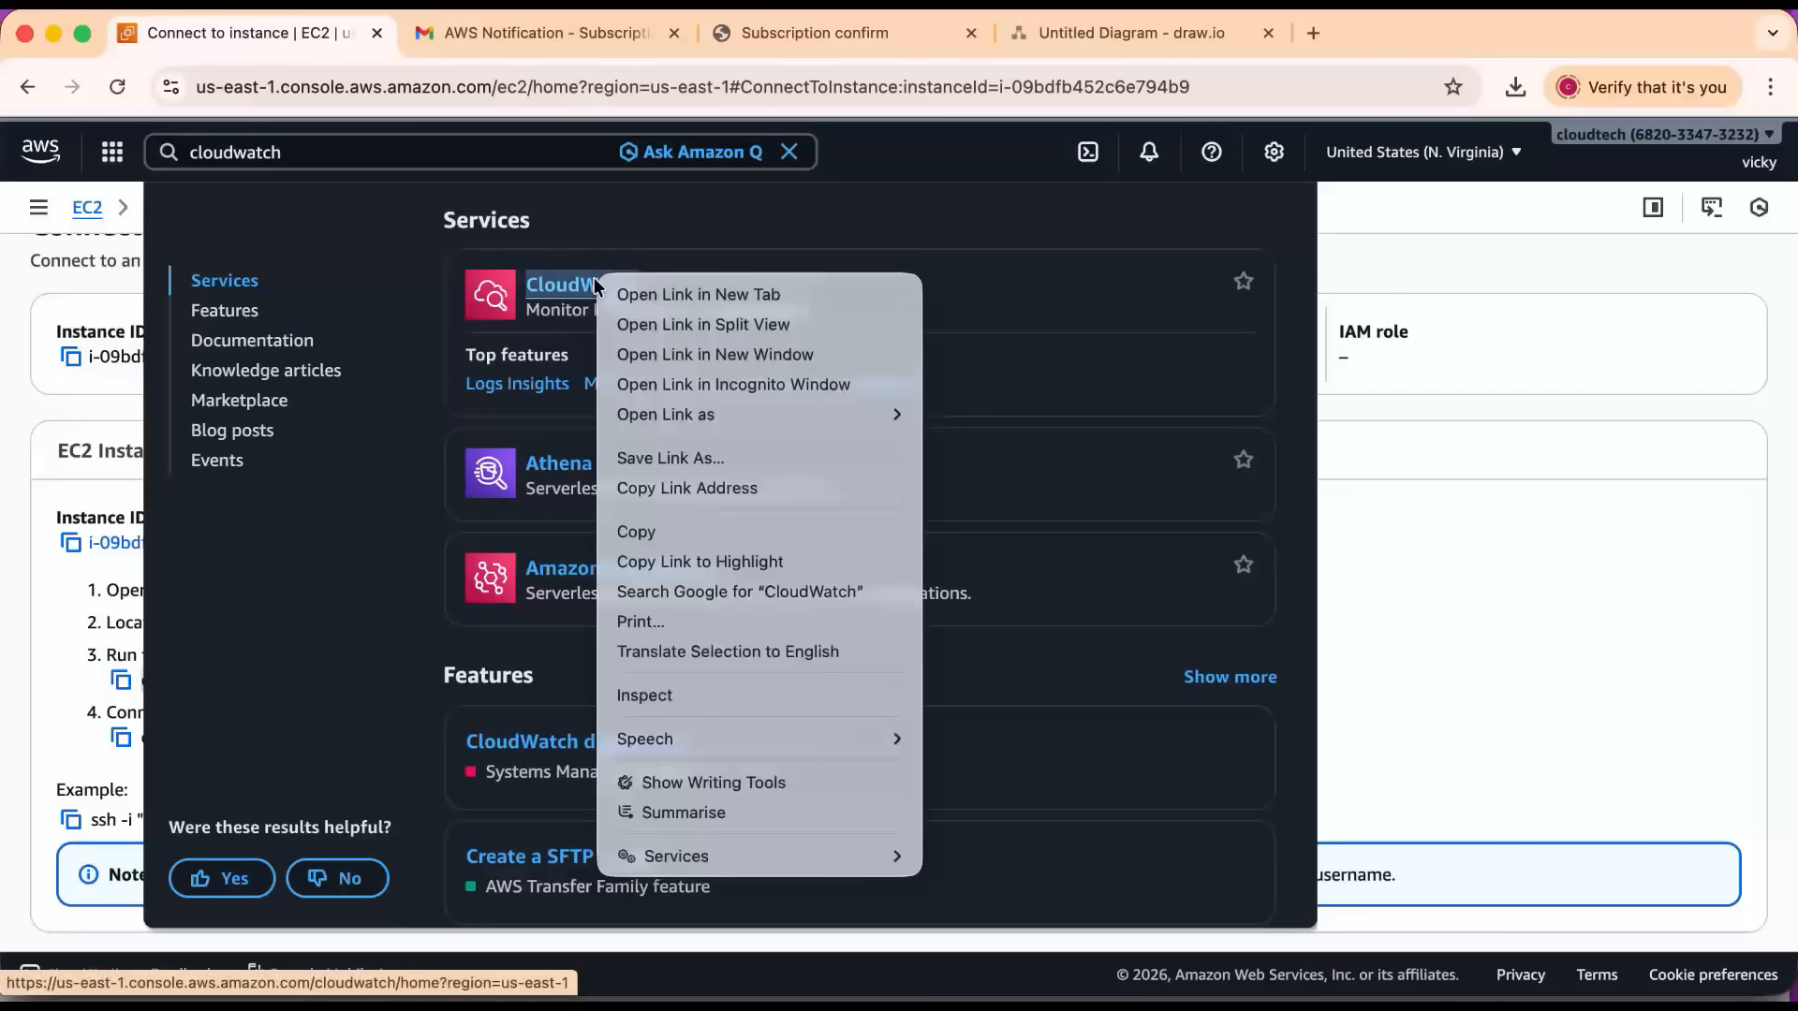
{"action": "left_click", "coordinate": [697, 294]}
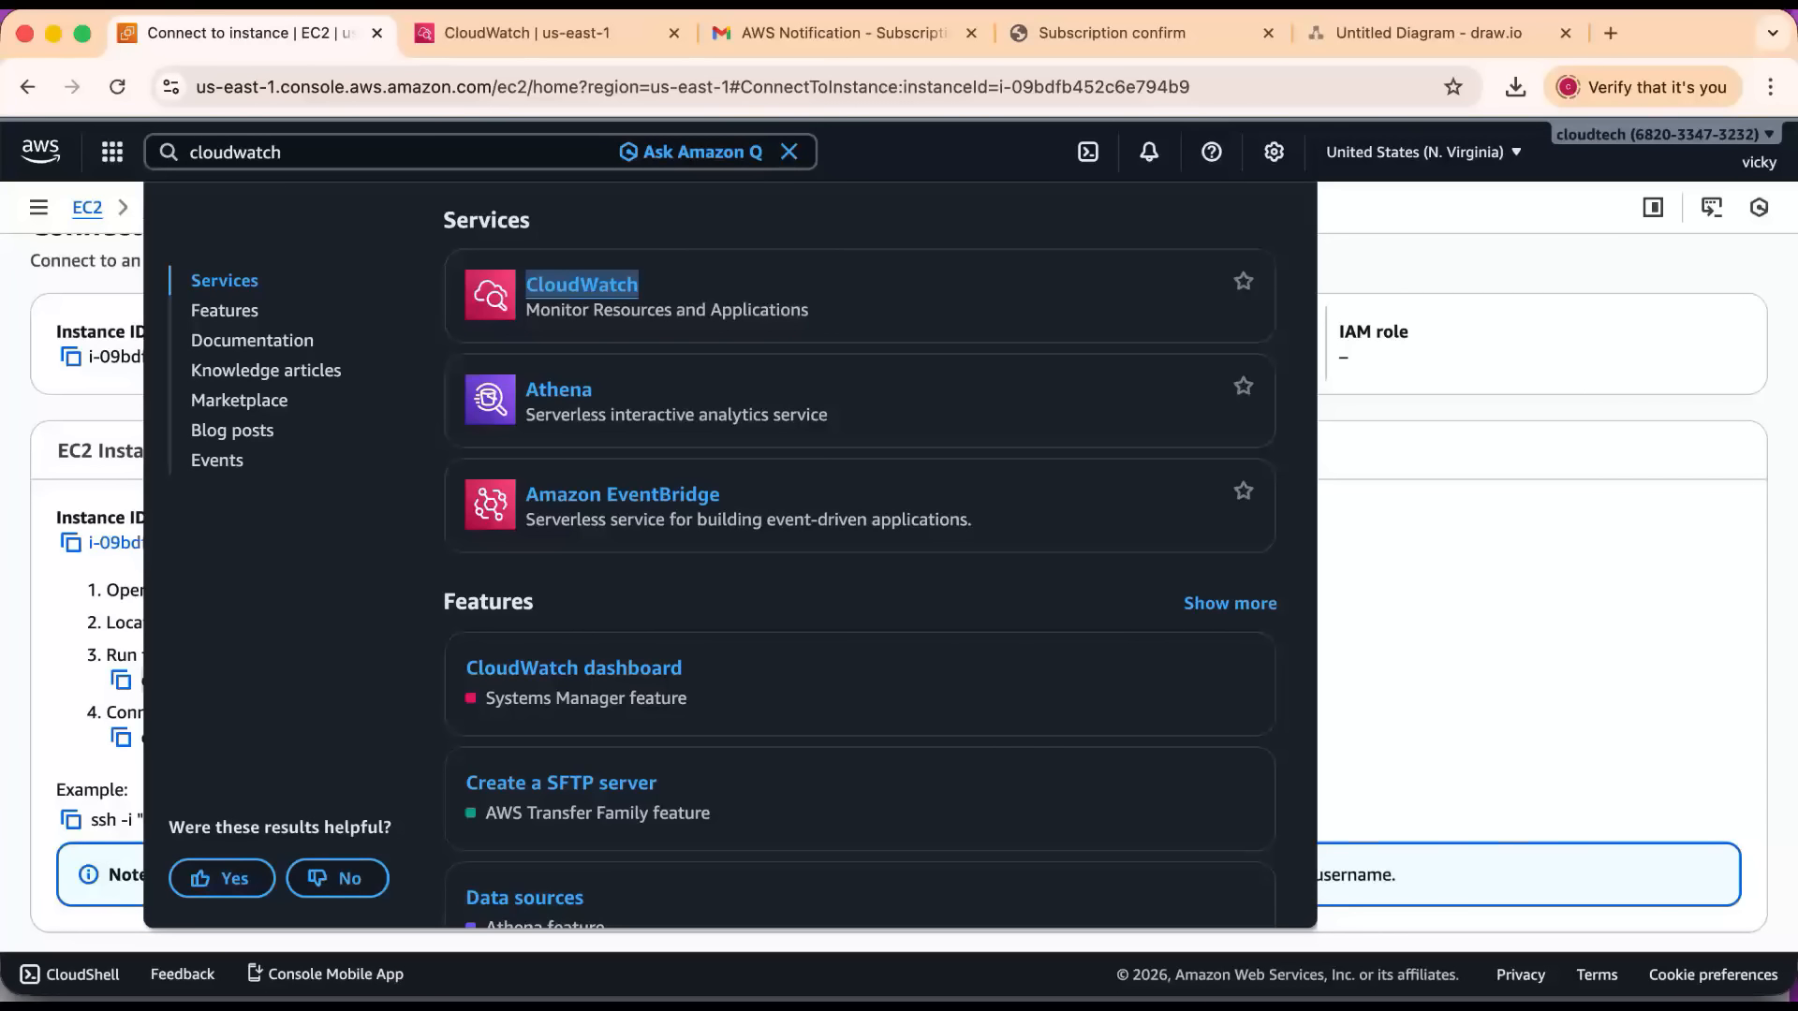
{"action": "key", "text": "ctrl+Tab"}
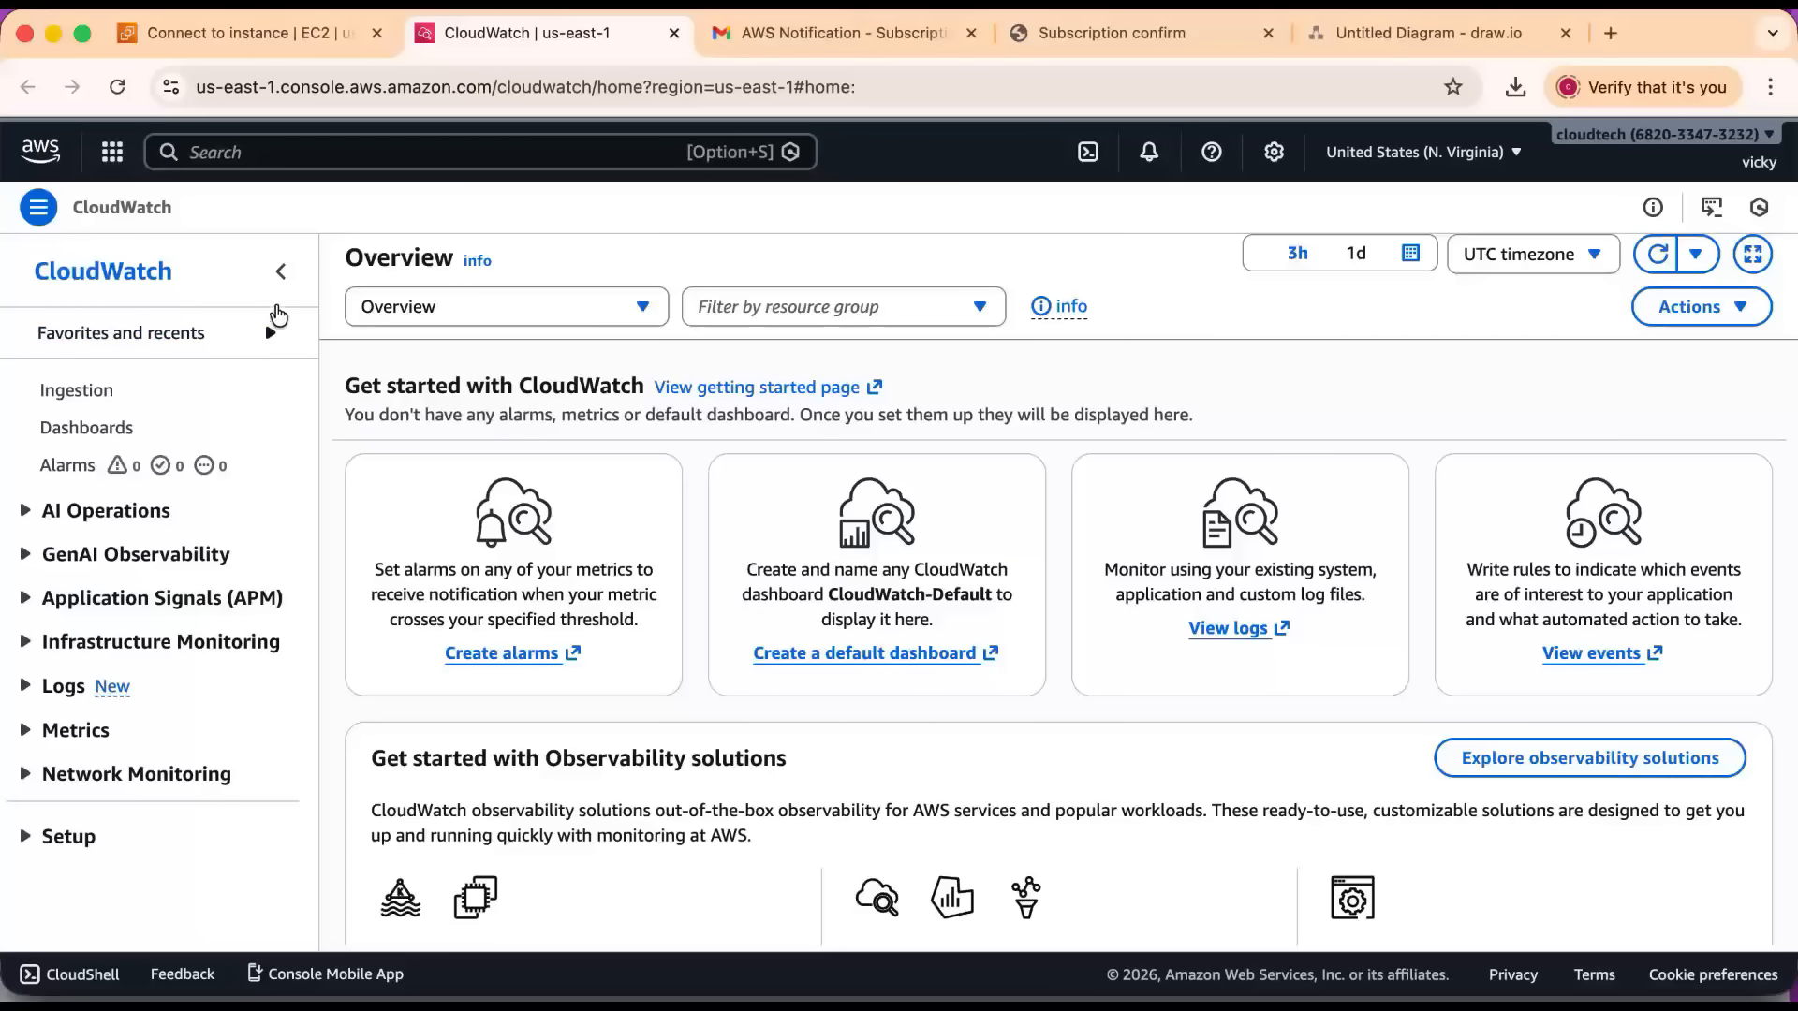
Collapse and restore the CloudWatch navigation pane, then view Favorites and recents.
{"action": "left_click", "coordinate": [280, 272]}
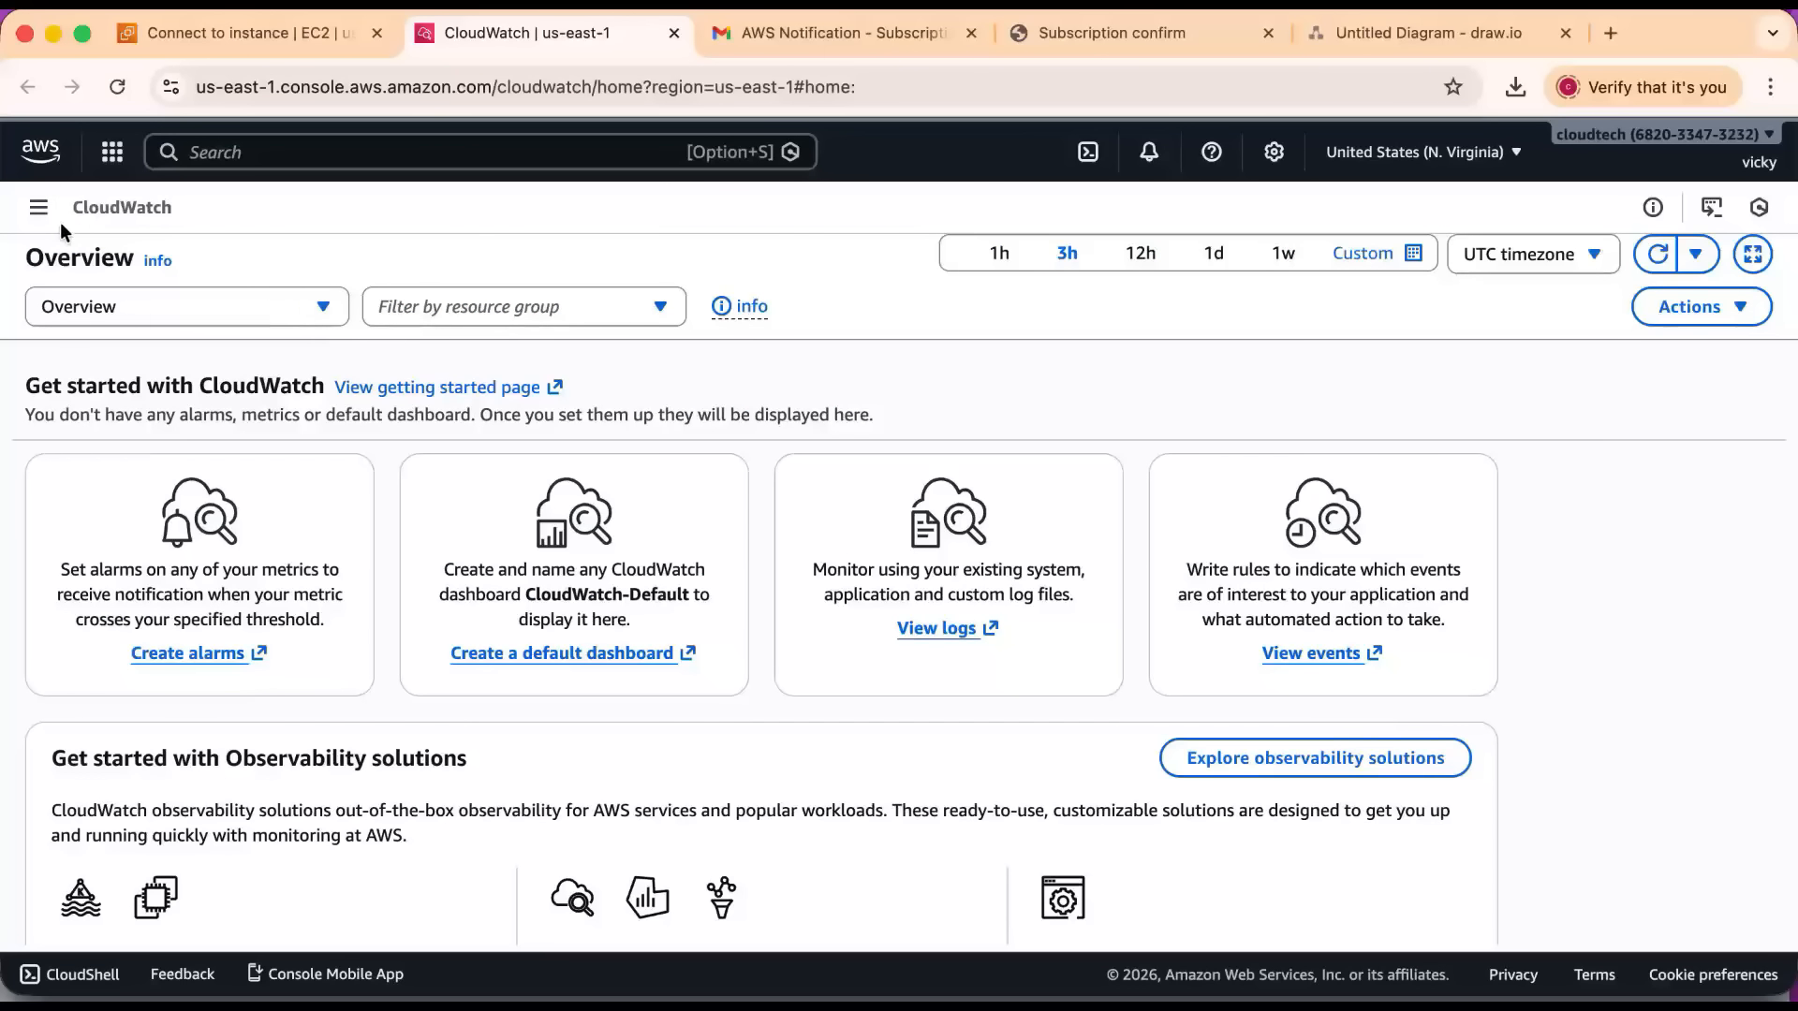
{"action": "left_click", "coordinate": [39, 208]}
{"action": "left_click", "coordinate": [271, 333]}
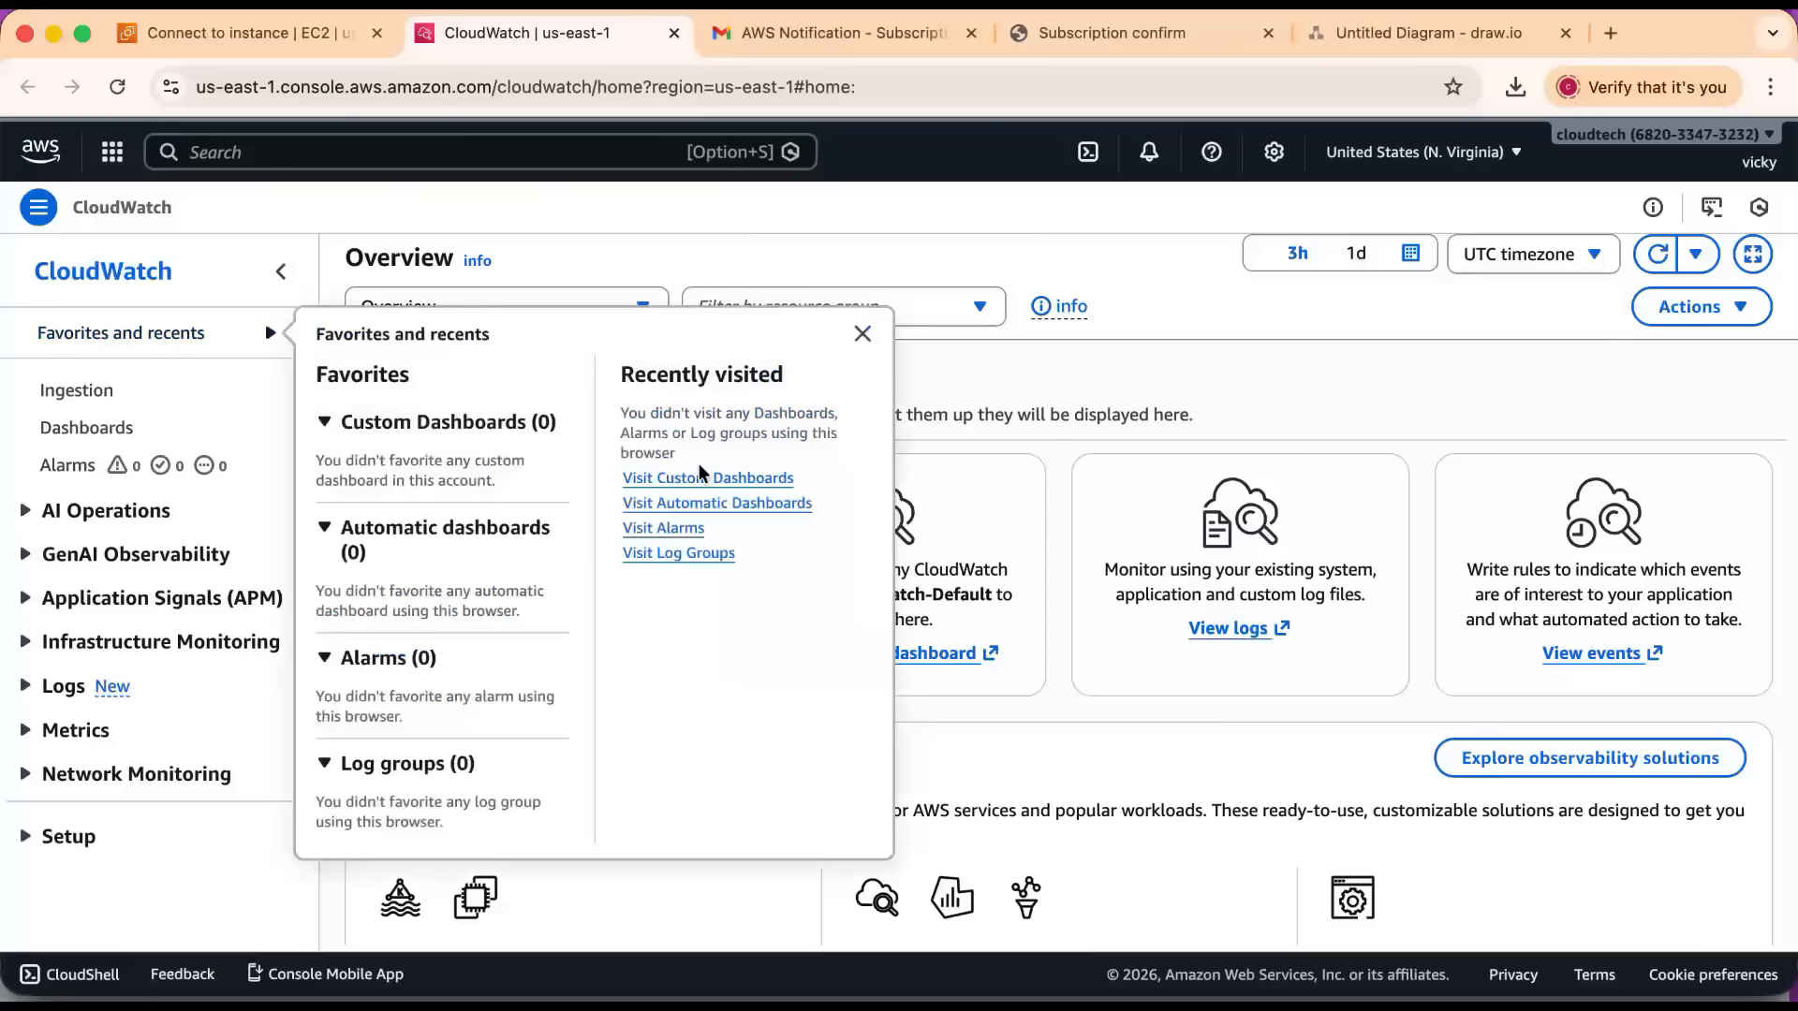
Open the CloudWatch alarms list, and copy the linux-monitoring instance's ID from its EC2 instance details.
{"action": "left_click", "coordinate": [675, 530]}
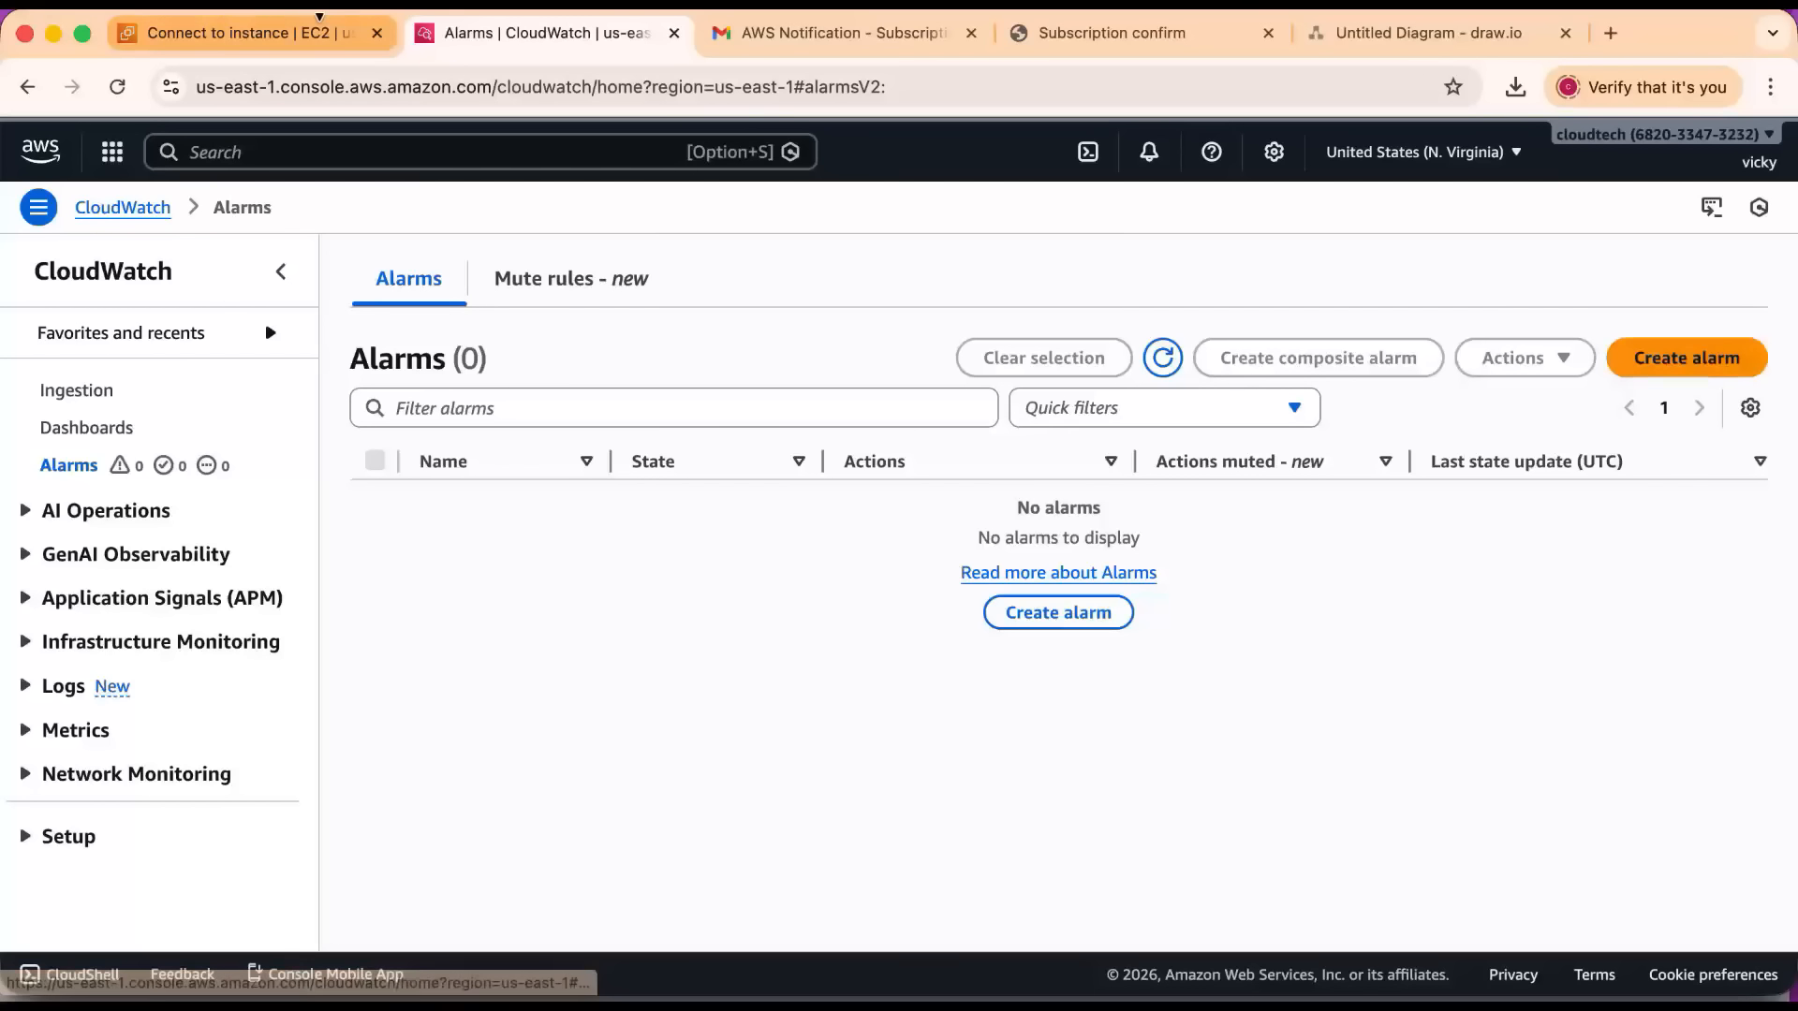
{"action": "left_click", "coordinate": [225, 37]}
{"action": "scroll", "coordinate": [537, 468], "scroll_direction": "up", "scroll_amount": 1}
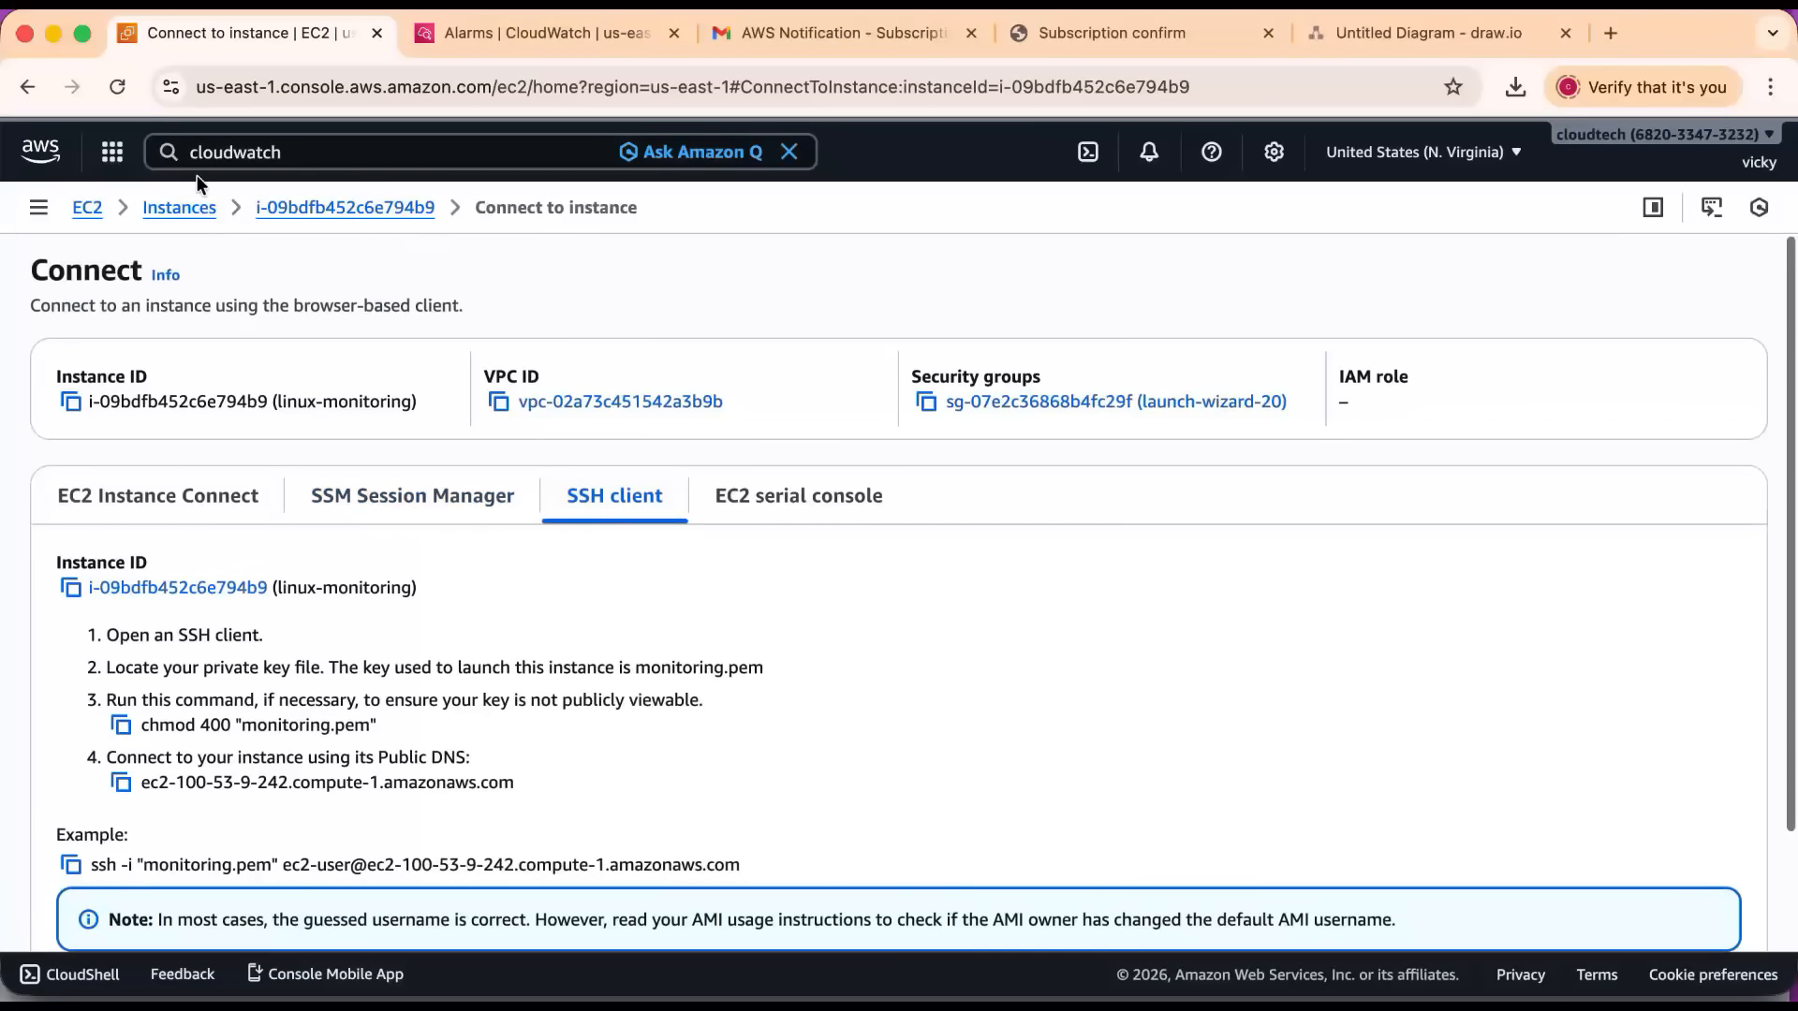
{"action": "left_click", "coordinate": [301, 215]}
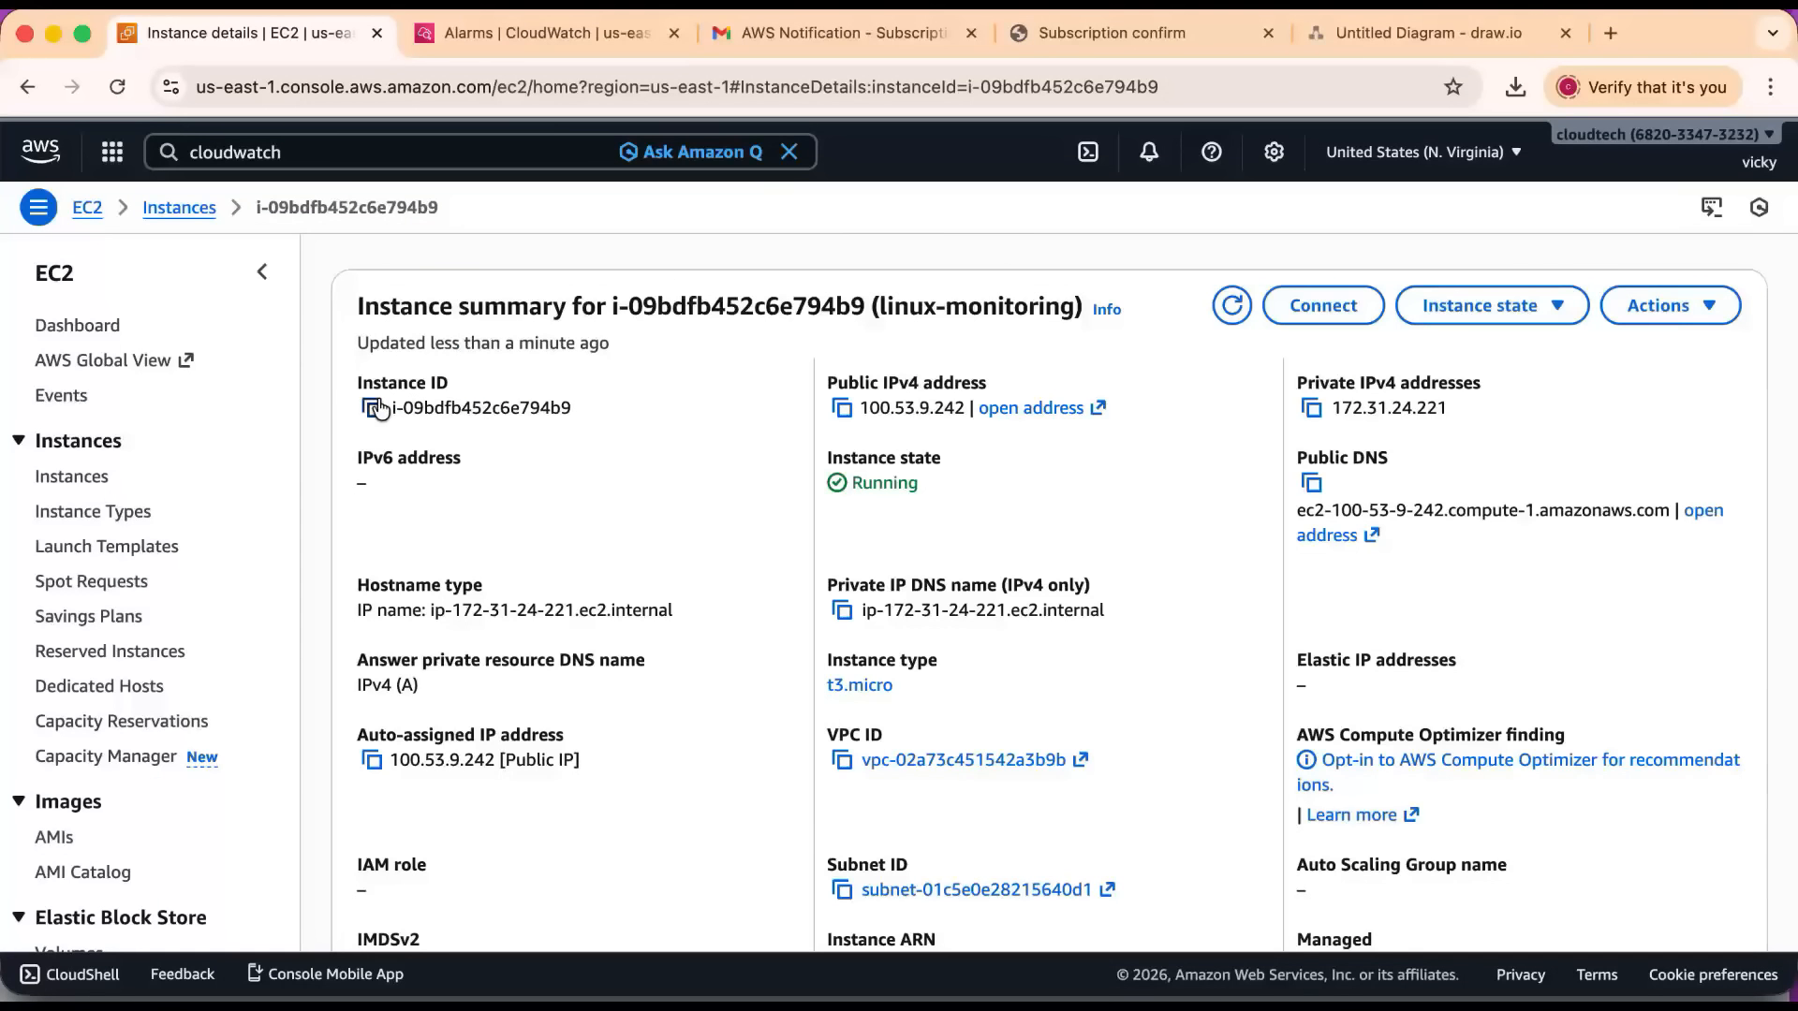
{"action": "left_click", "coordinate": [372, 407]}
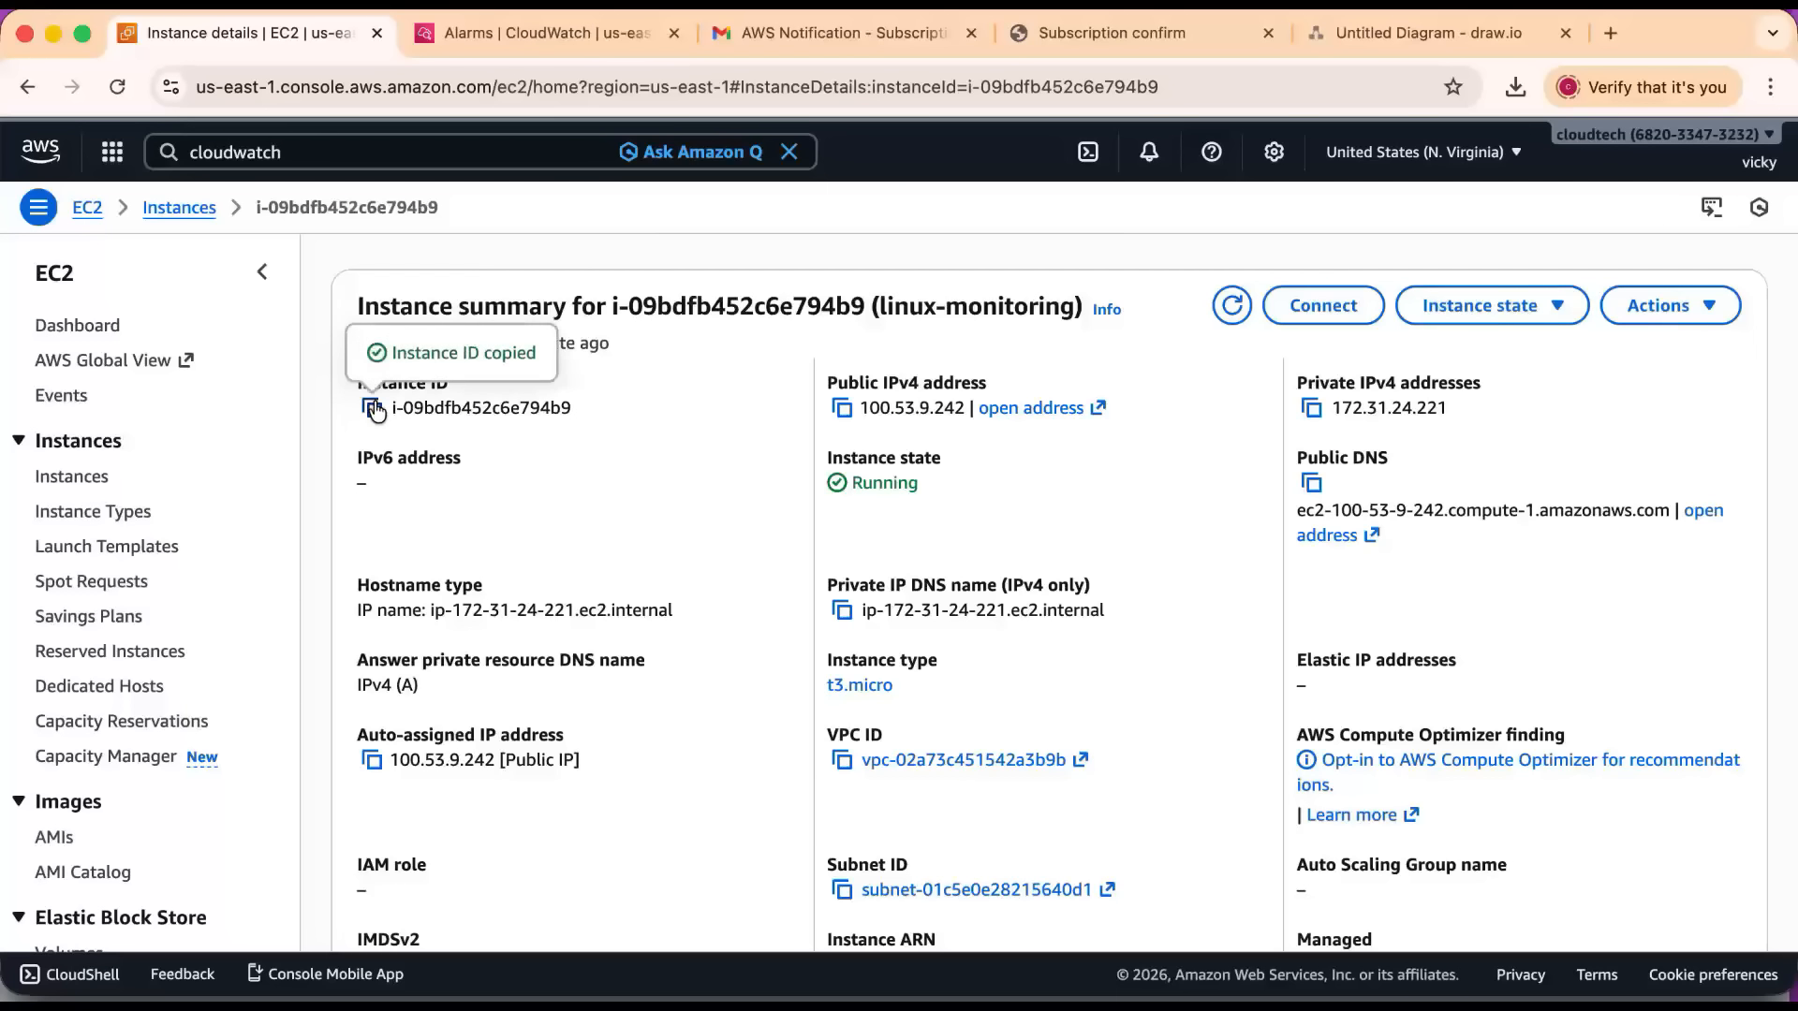
Start a new CloudWatch alarm as far as its metric selection, and check the monitoring diagram in draw.io.
{"action": "left_click", "coordinate": [511, 38]}
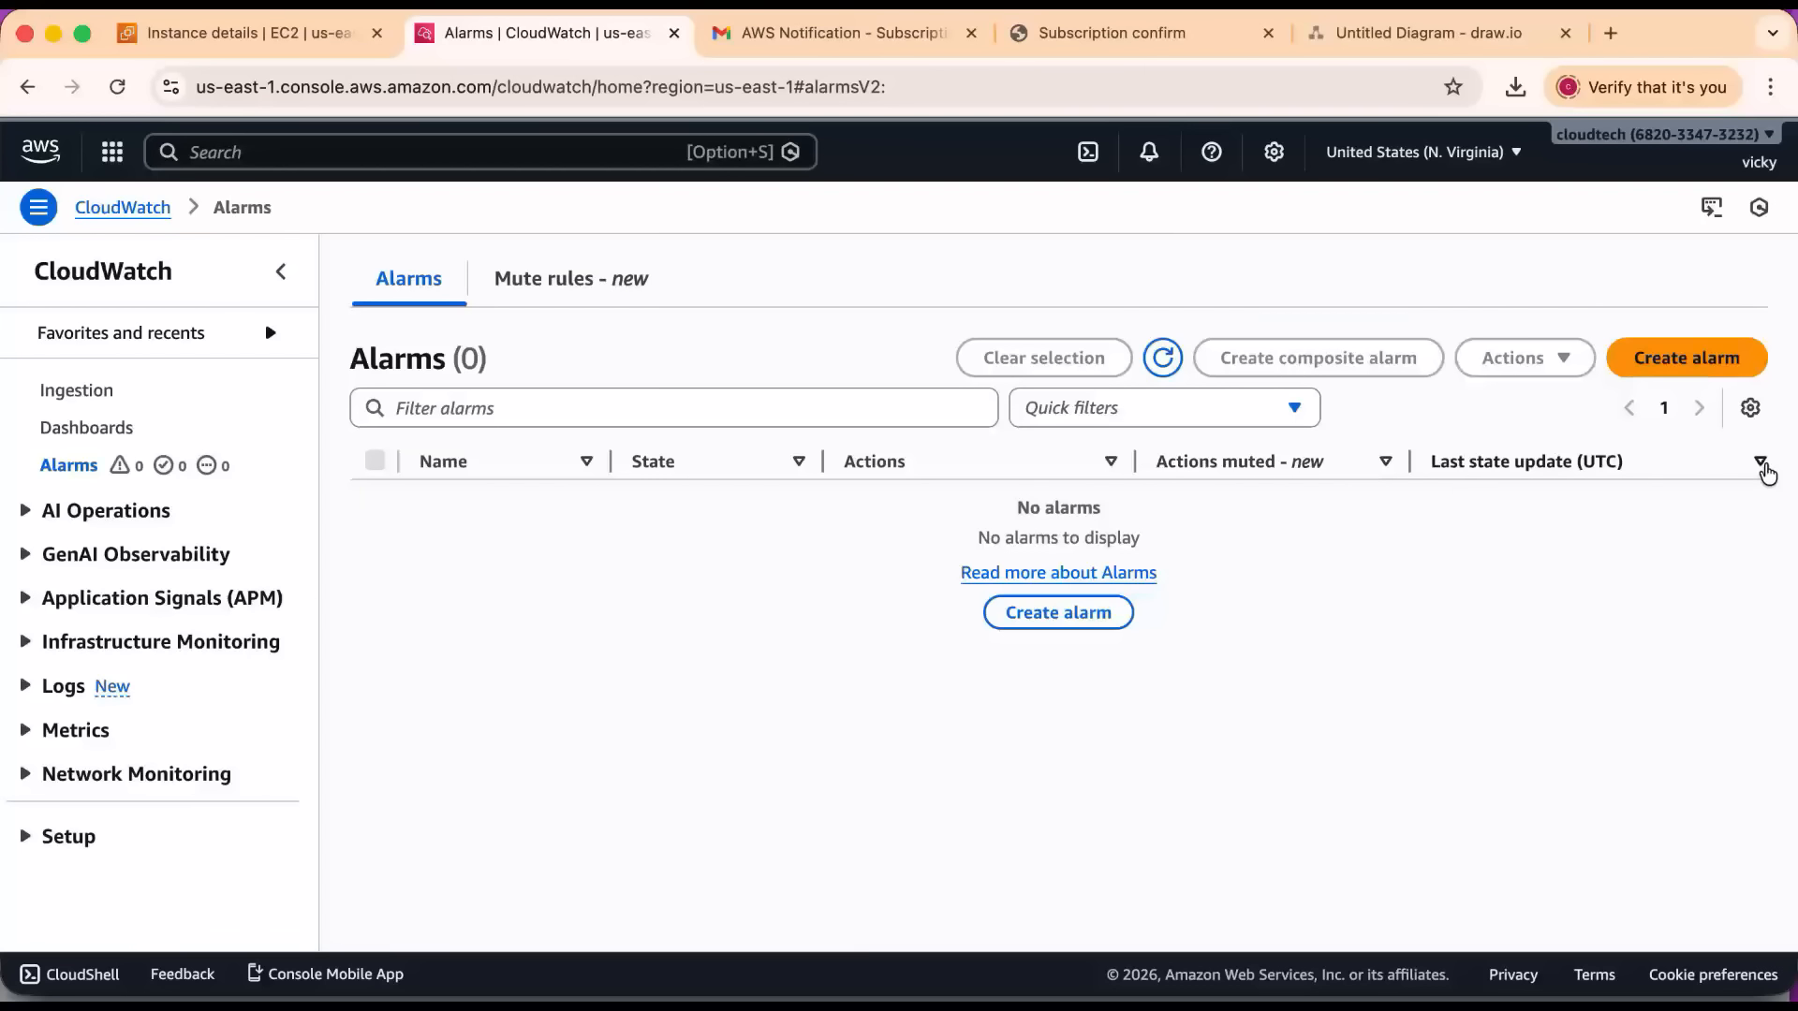
{"action": "left_click", "coordinate": [1690, 356]}
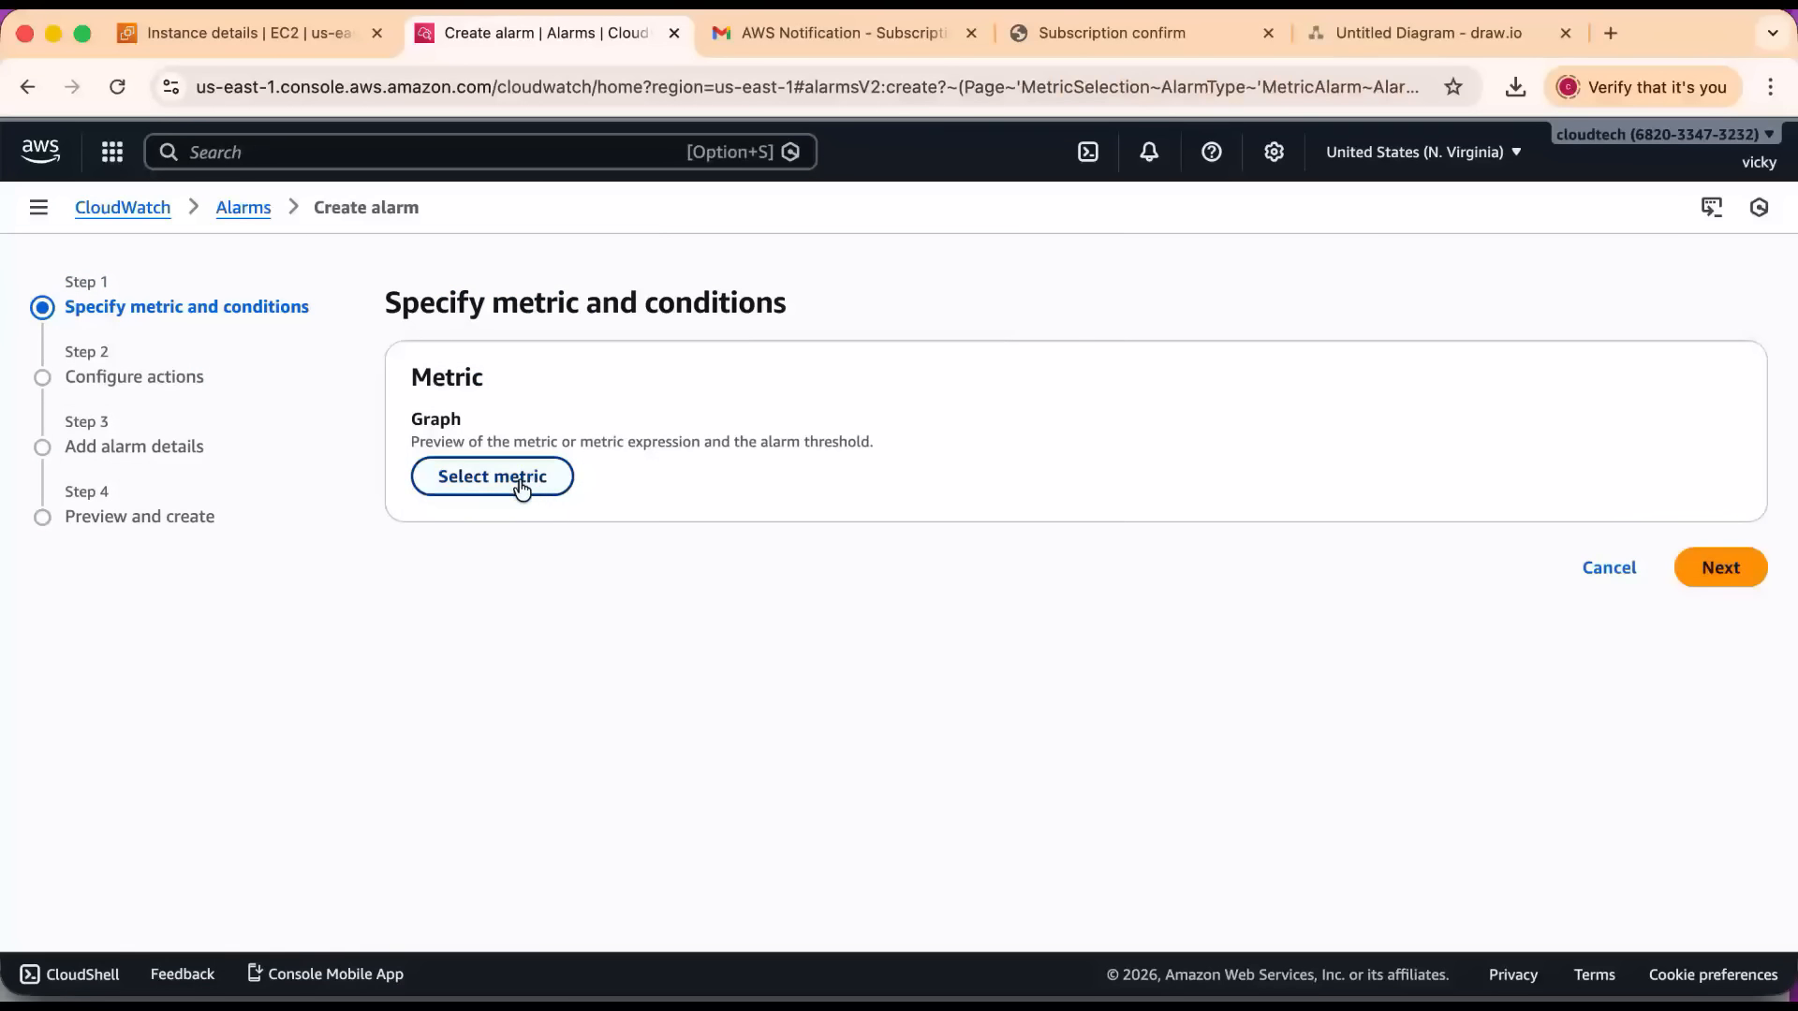
{"action": "left_click", "coordinate": [446, 473]}
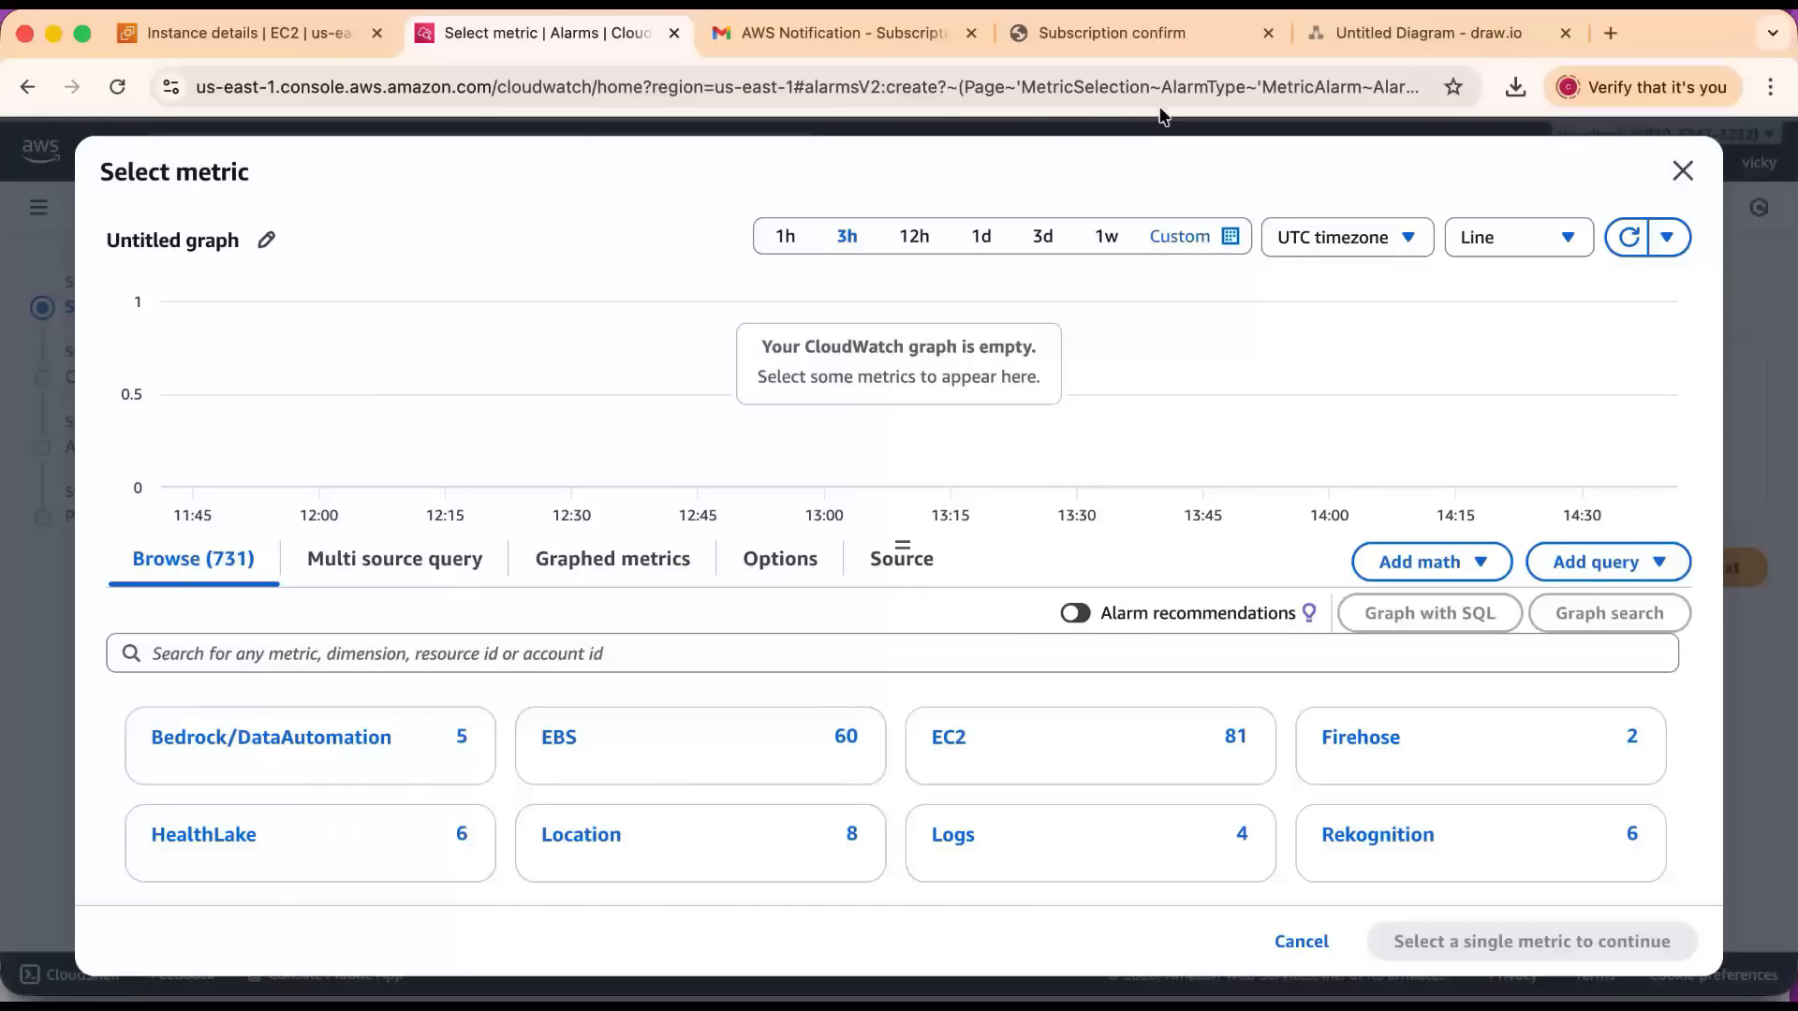
{"action": "left_click", "coordinate": [1332, 43]}
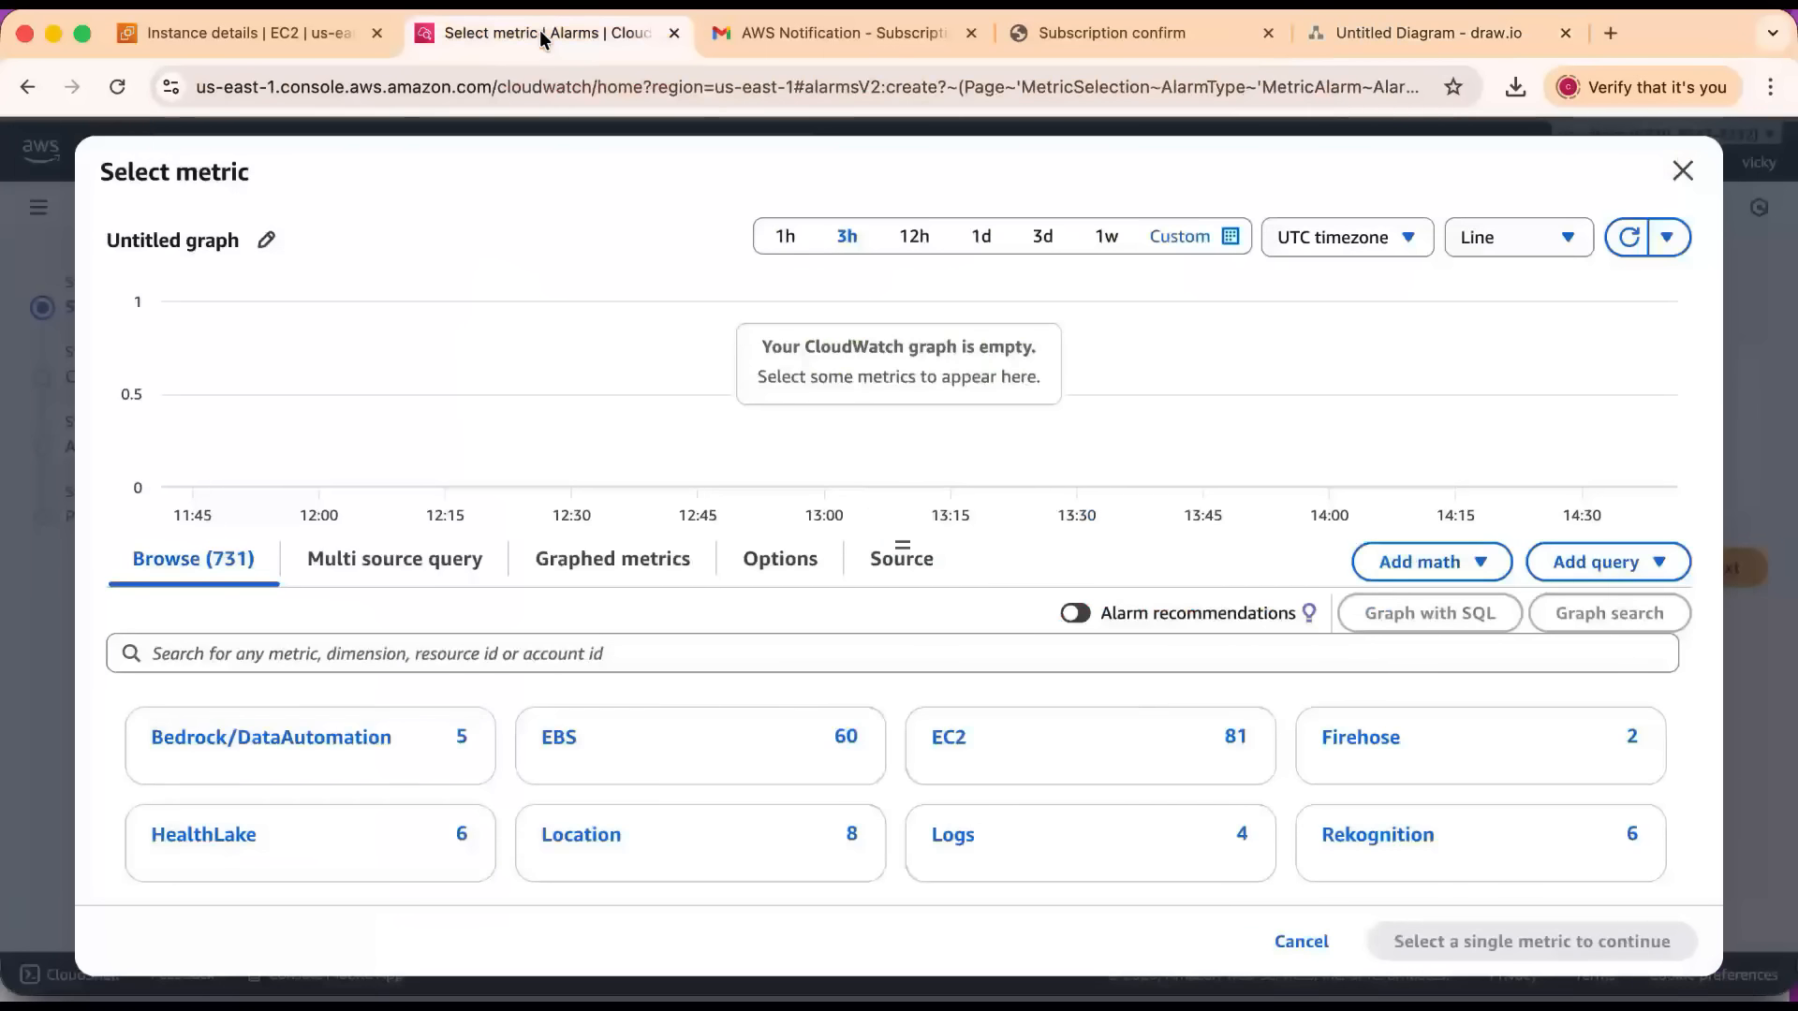
{"action": "left_click", "coordinate": [539, 31]}
{"action": "left_click", "coordinate": [471, 656]}
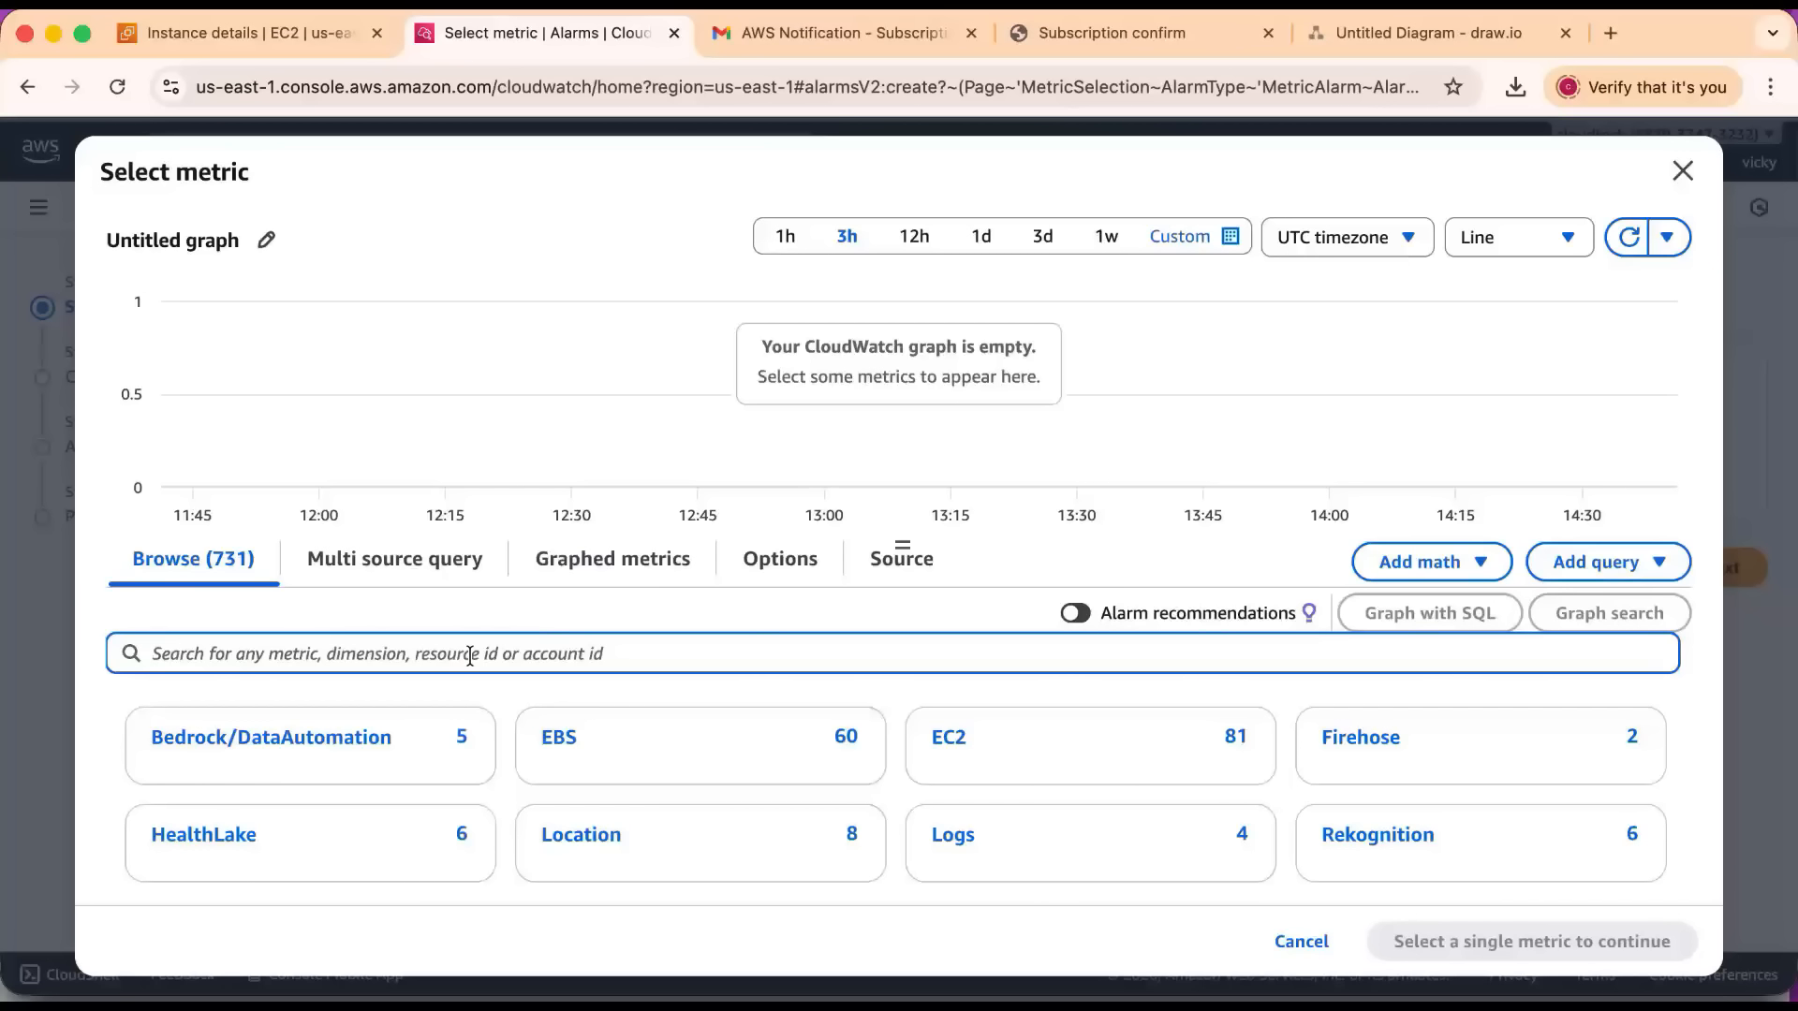
{"action": "type", "text": "cpu"}
{"action": "key", "text": "Return"}
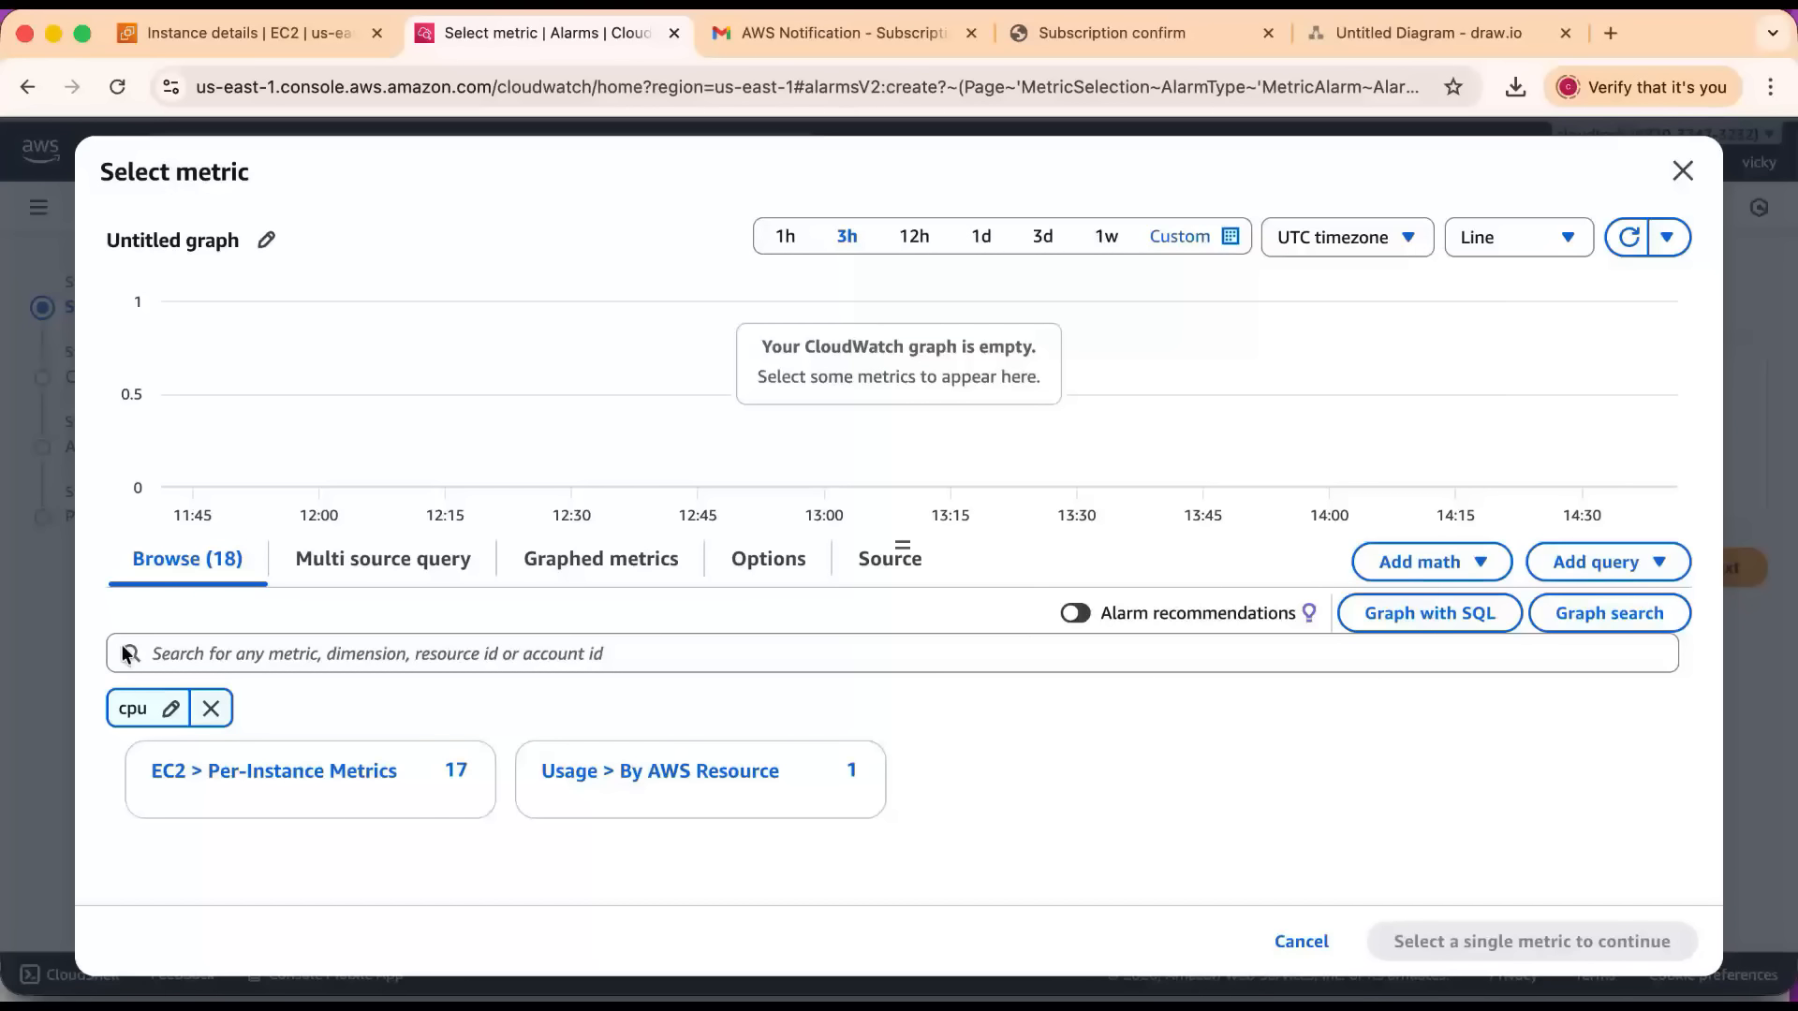
{"action": "left_click", "coordinate": [211, 709]}
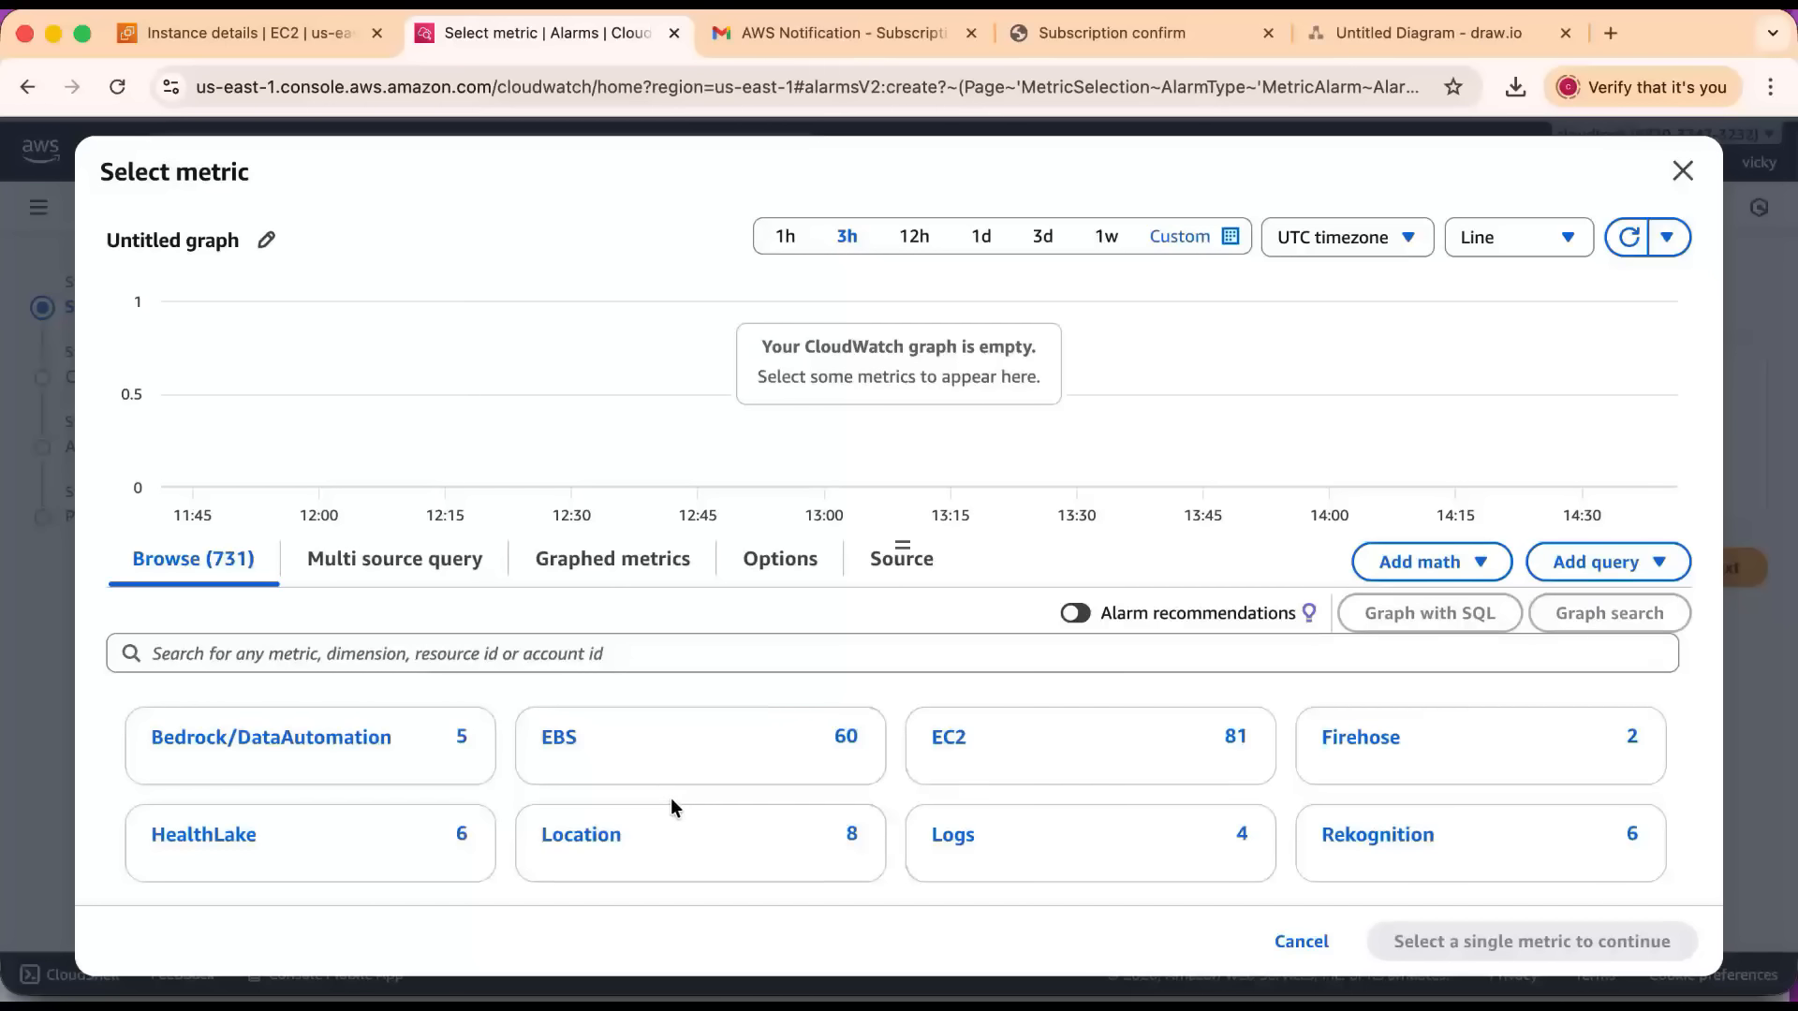
Browse the EC2 per-instance metrics and filter them by the copied linux-monitoring instance ID.
{"action": "scroll", "coordinate": [670, 798], "scroll_direction": "down", "scroll_amount": 2}
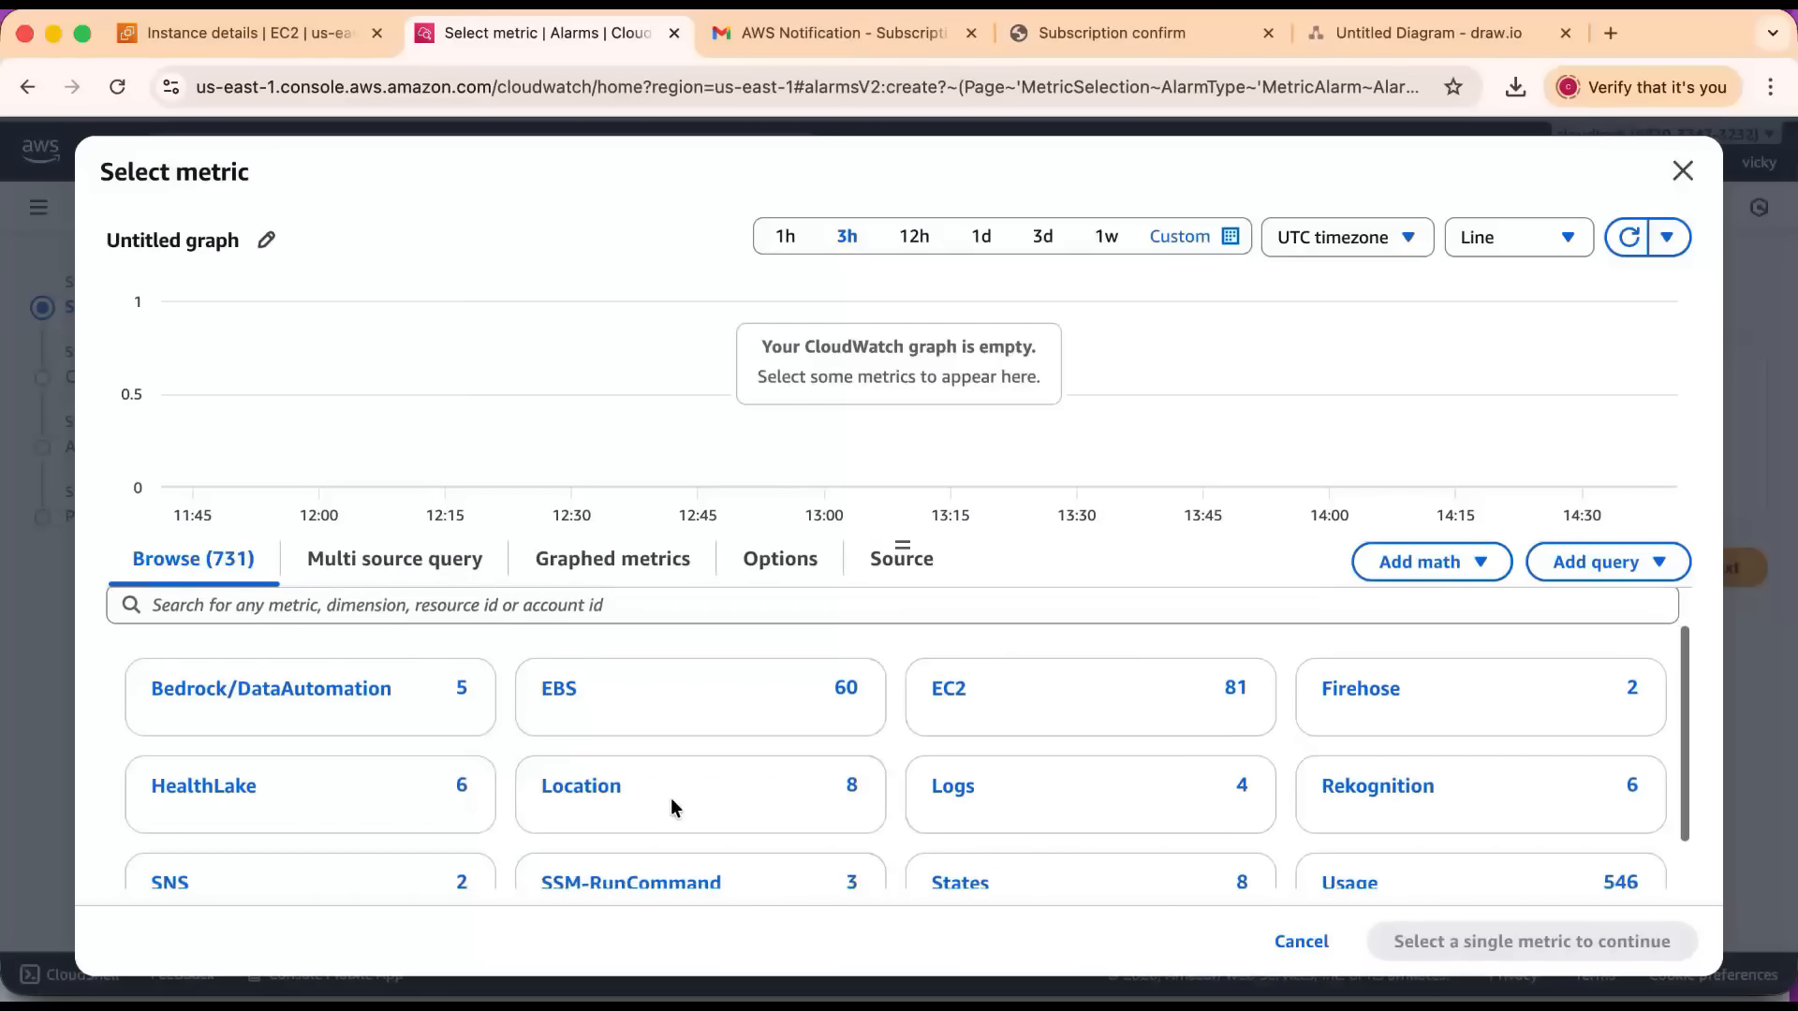
{"action": "left_click", "coordinate": [943, 698]}
{"action": "left_click", "coordinate": [286, 746]}
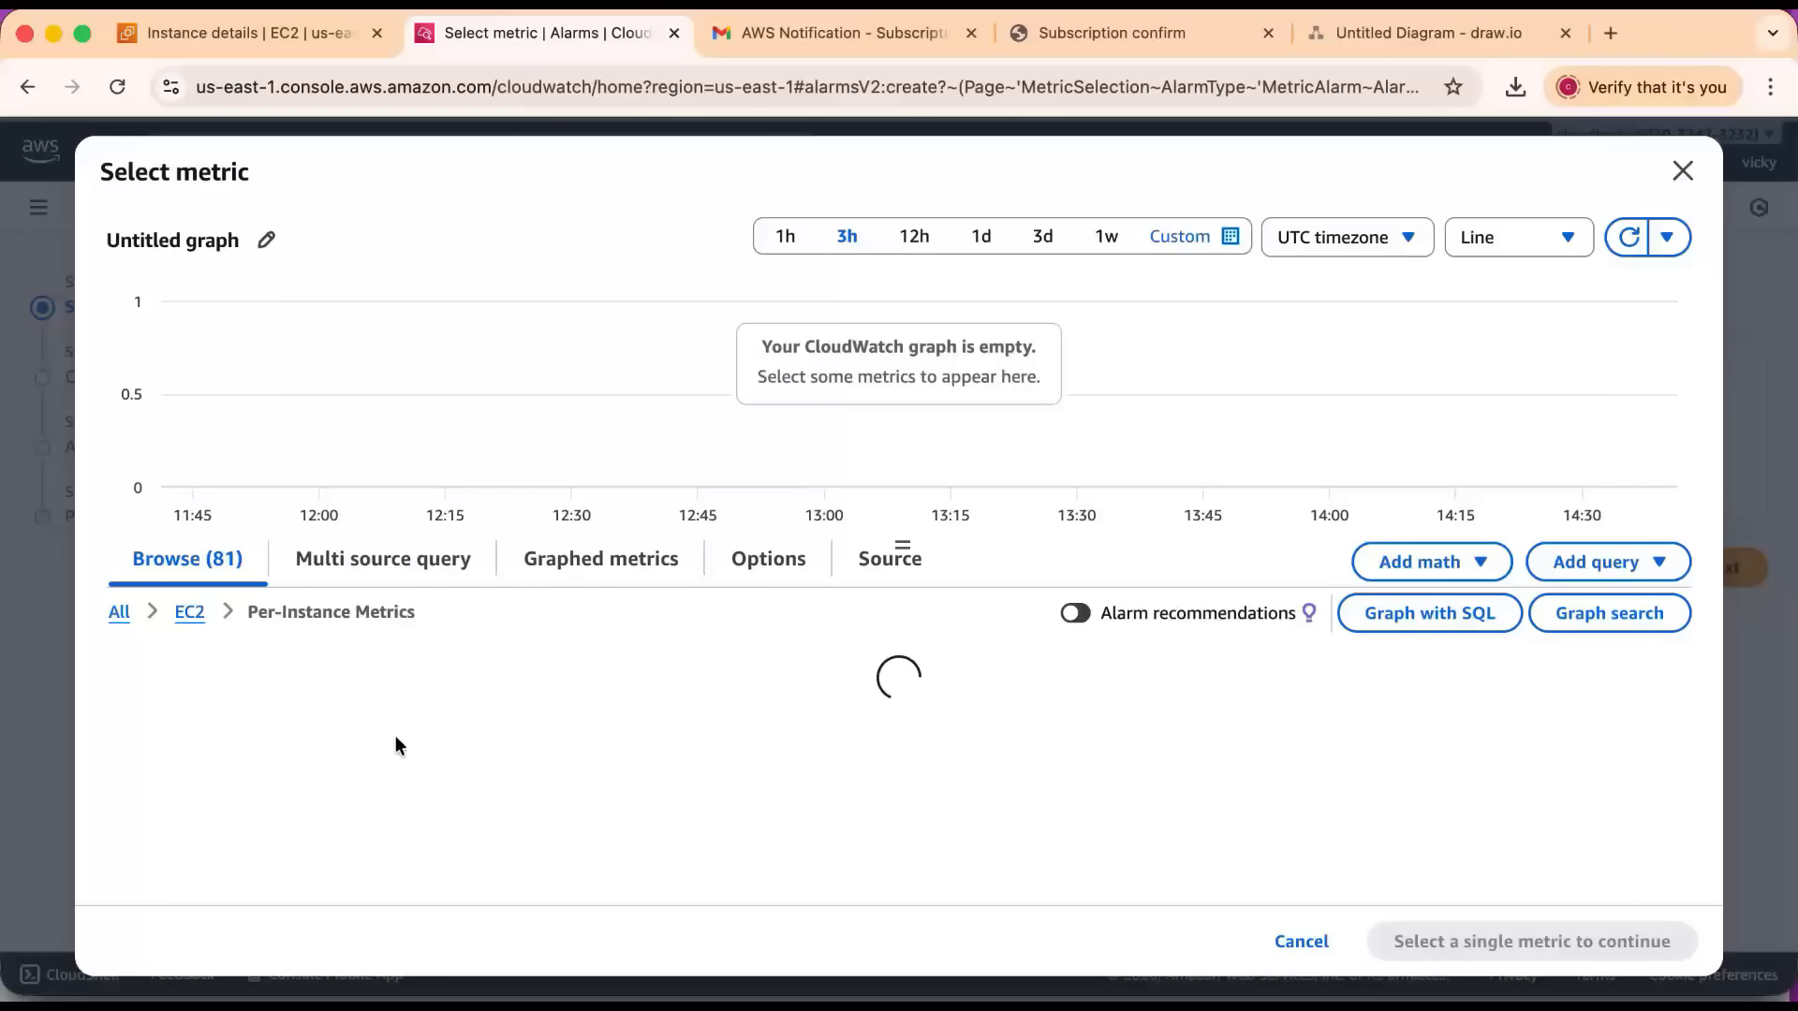
{"action": "left_click", "coordinate": [327, 681]}
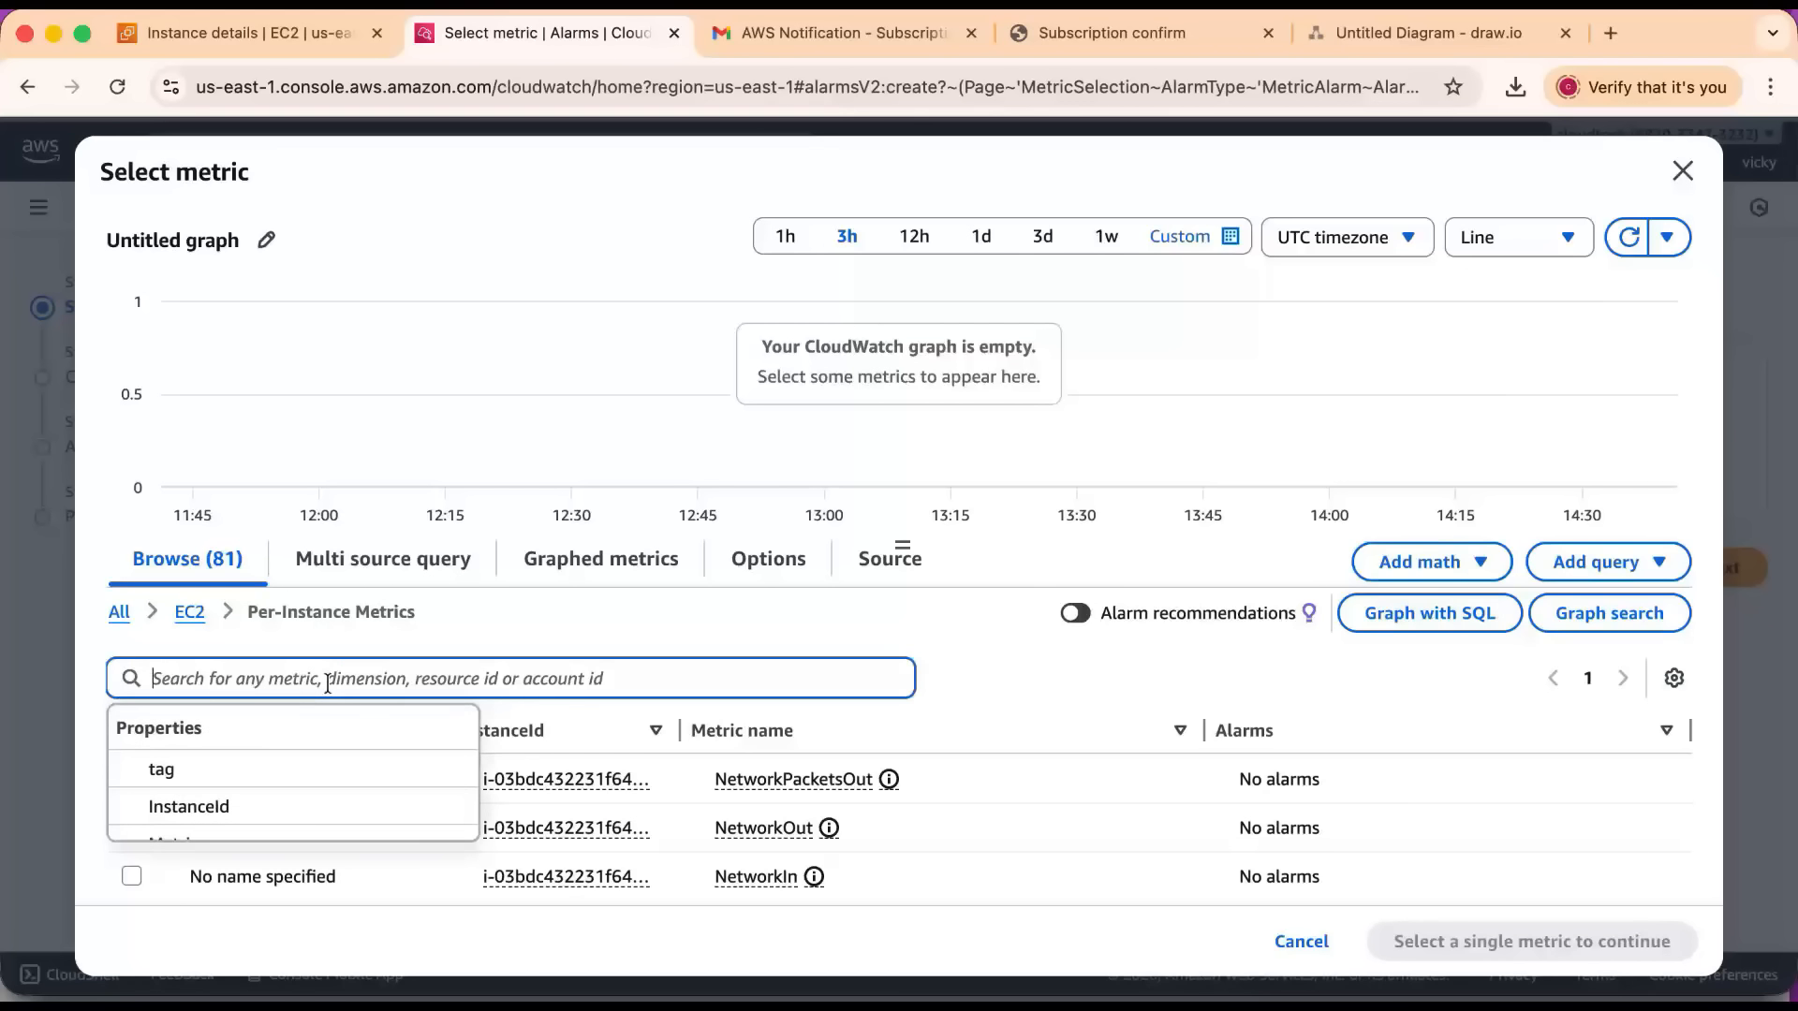
{"action": "key", "text": "super+v"}
{"action": "key", "text": "Return"}
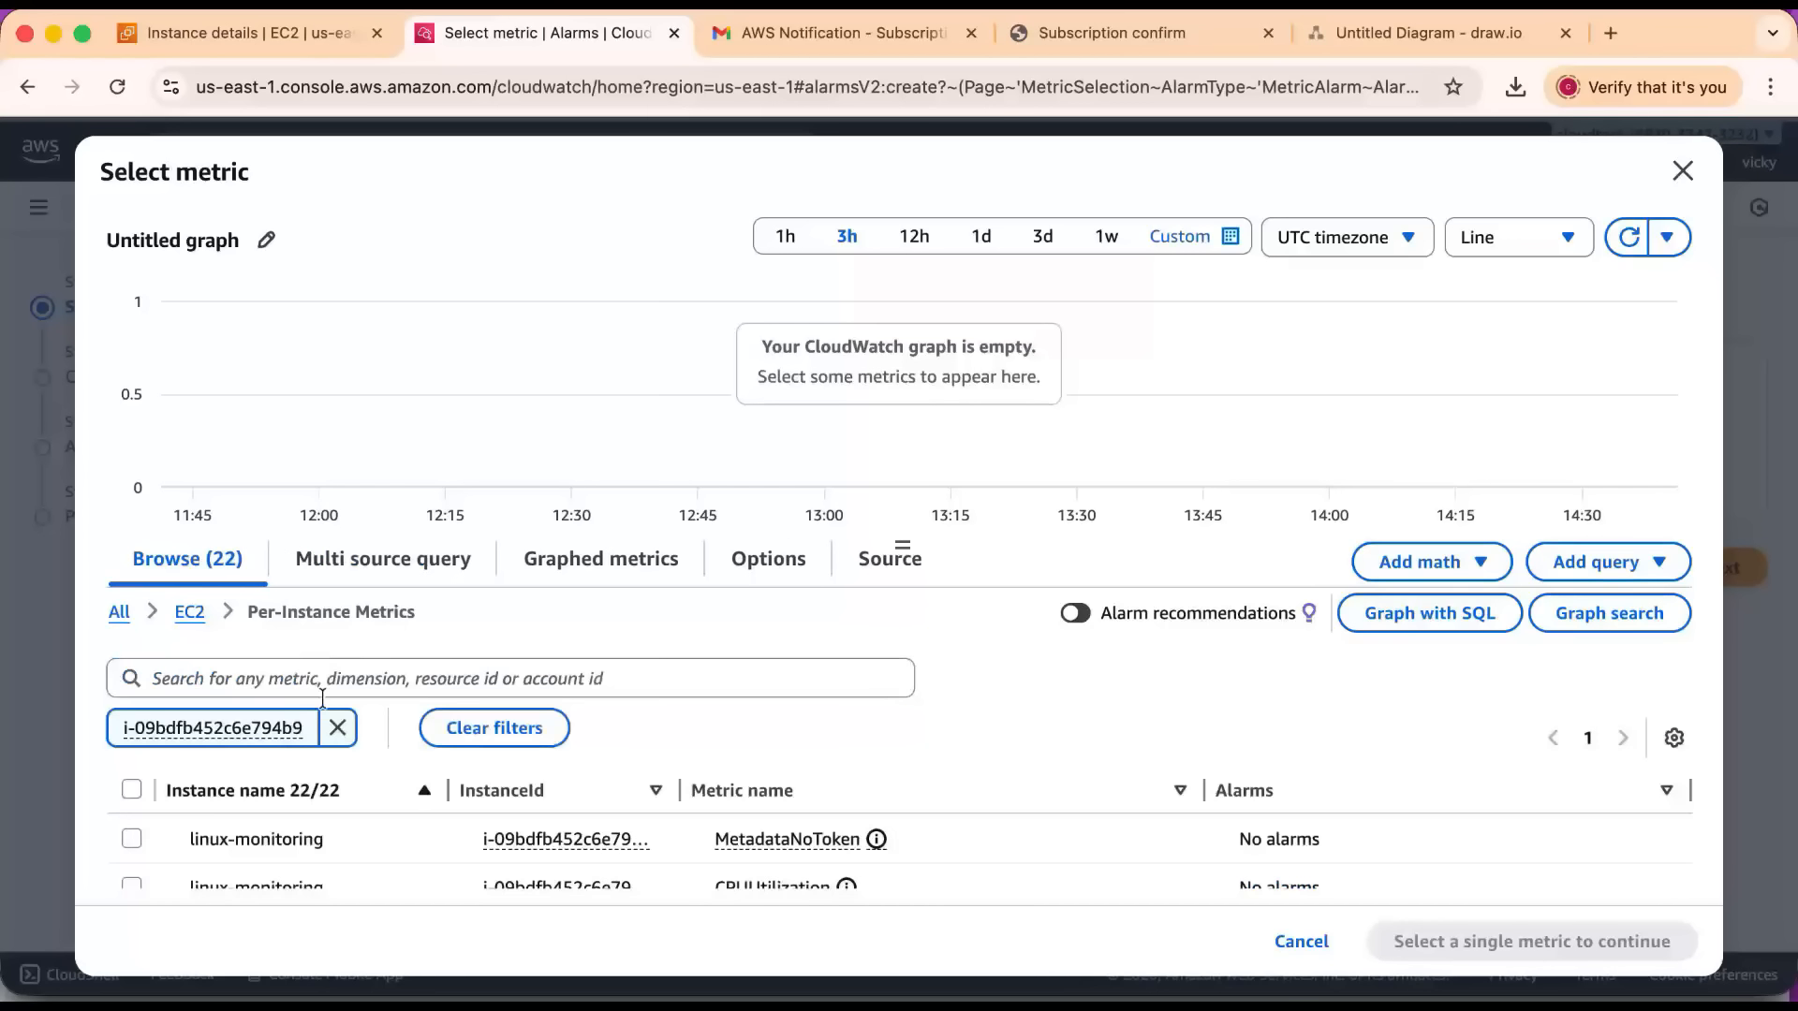
Choose the linux-monitoring instance's CPUUtilization metric as the metric for the alarm.
{"action": "scroll", "coordinate": [495, 764], "scroll_direction": "down", "scroll_amount": 3}
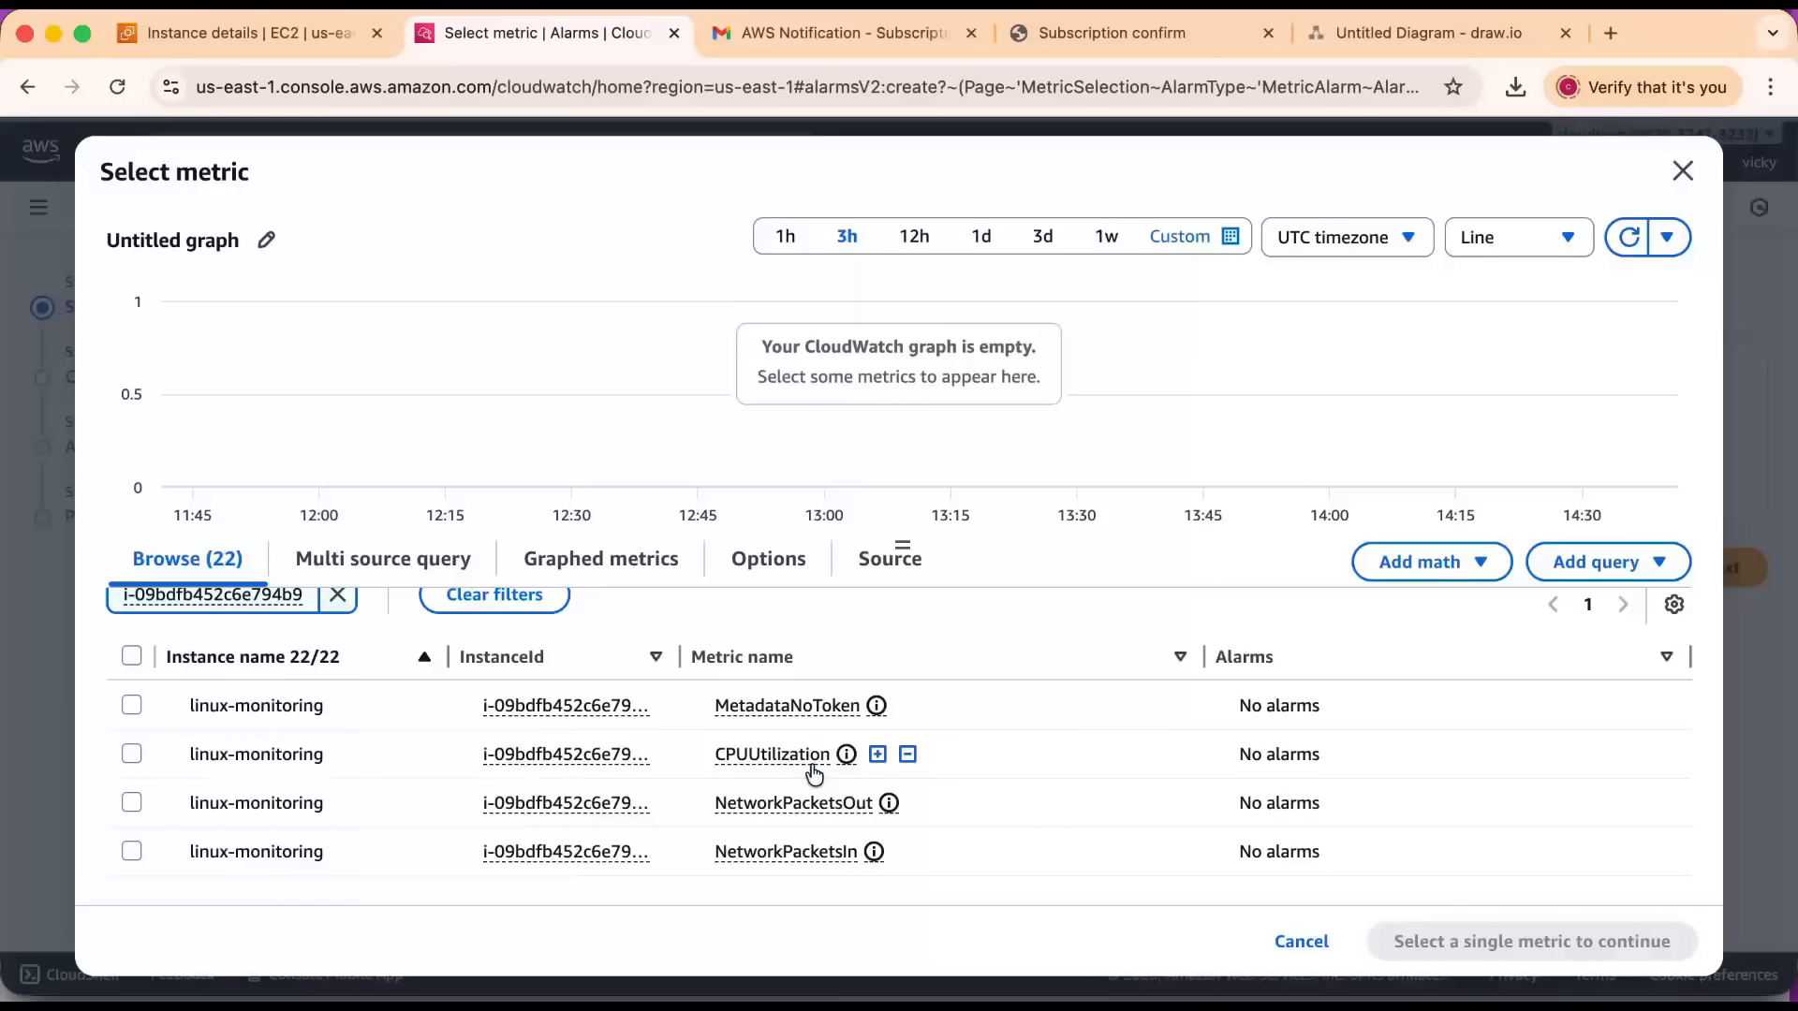
{"action": "left_click", "coordinate": [726, 746]}
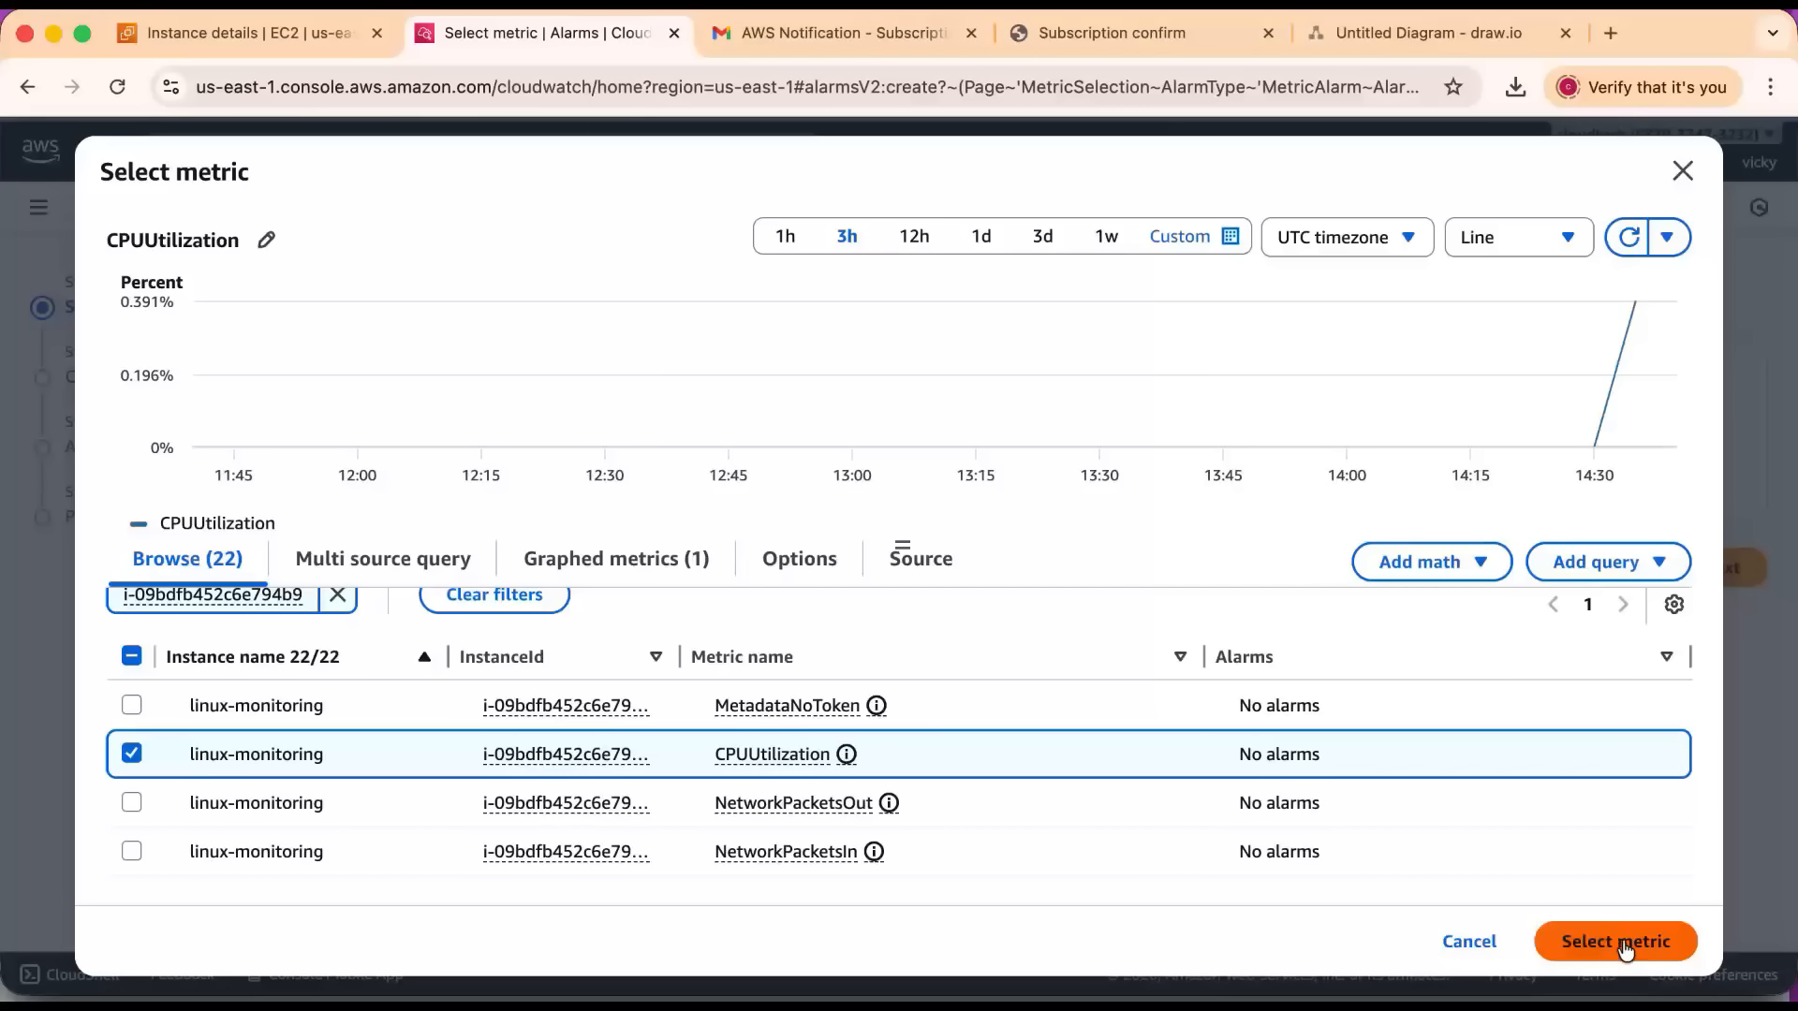
{"action": "left_click", "coordinate": [1580, 965]}
Keep the metric's statistic at Average and set its period to 1 minute.
{"action": "scroll", "coordinate": [1571, 827], "scroll_direction": "down", "scroll_amount": 3}
{"action": "scroll", "coordinate": [1571, 836], "scroll_direction": "down", "scroll_amount": 3}
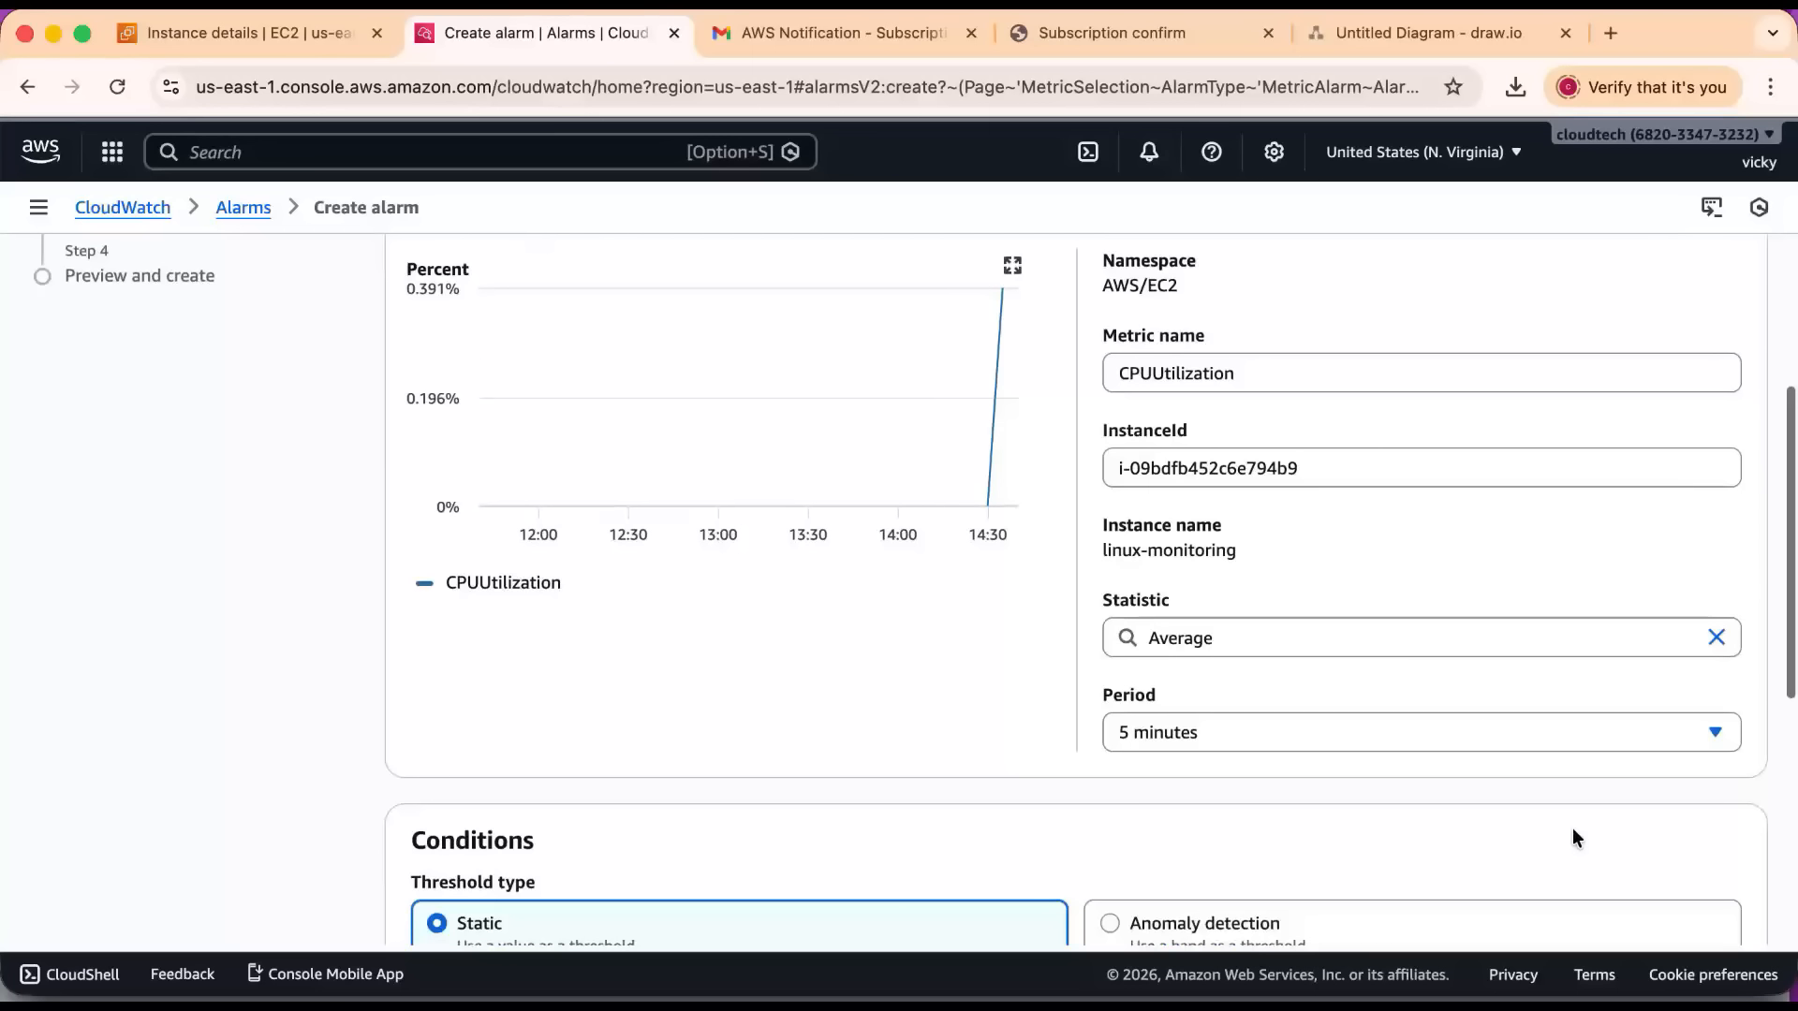
{"action": "left_click", "coordinate": [1273, 599]}
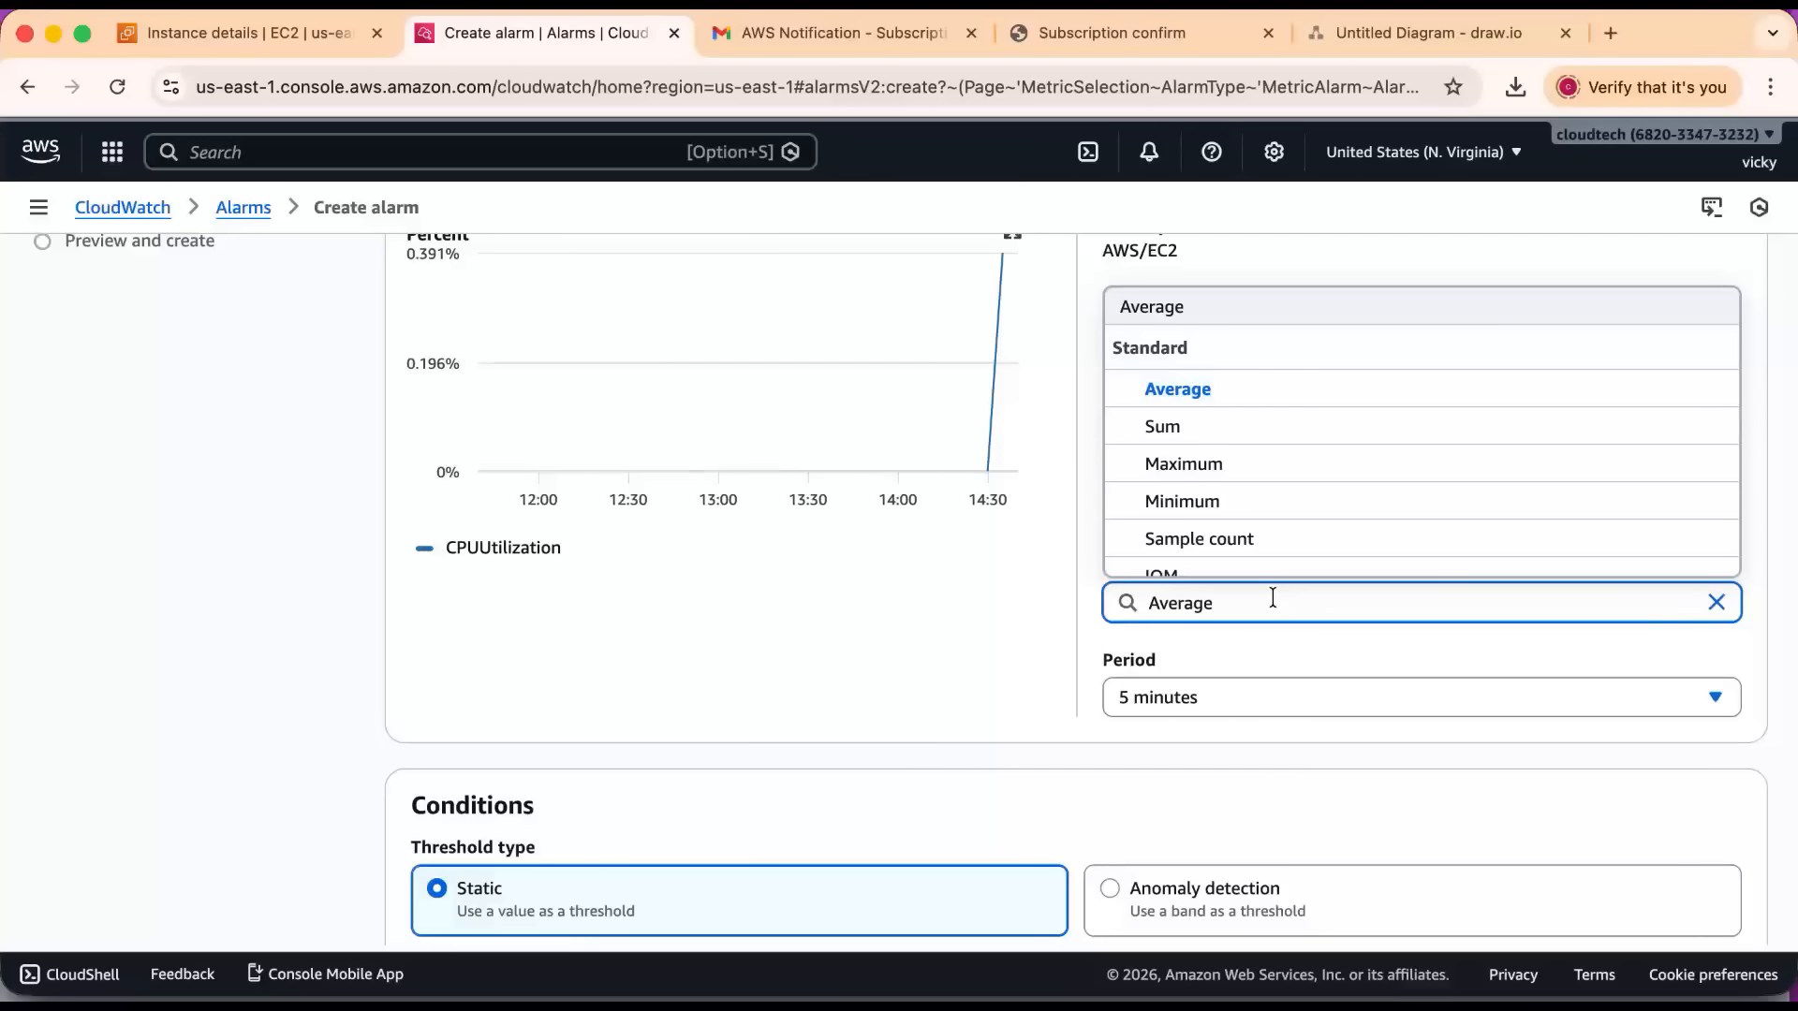
{"action": "left_click", "coordinate": [1203, 321]}
{"action": "scroll", "coordinate": [1252, 627], "scroll_direction": "down", "scroll_amount": 2}
{"action": "left_click", "coordinate": [1223, 572]}
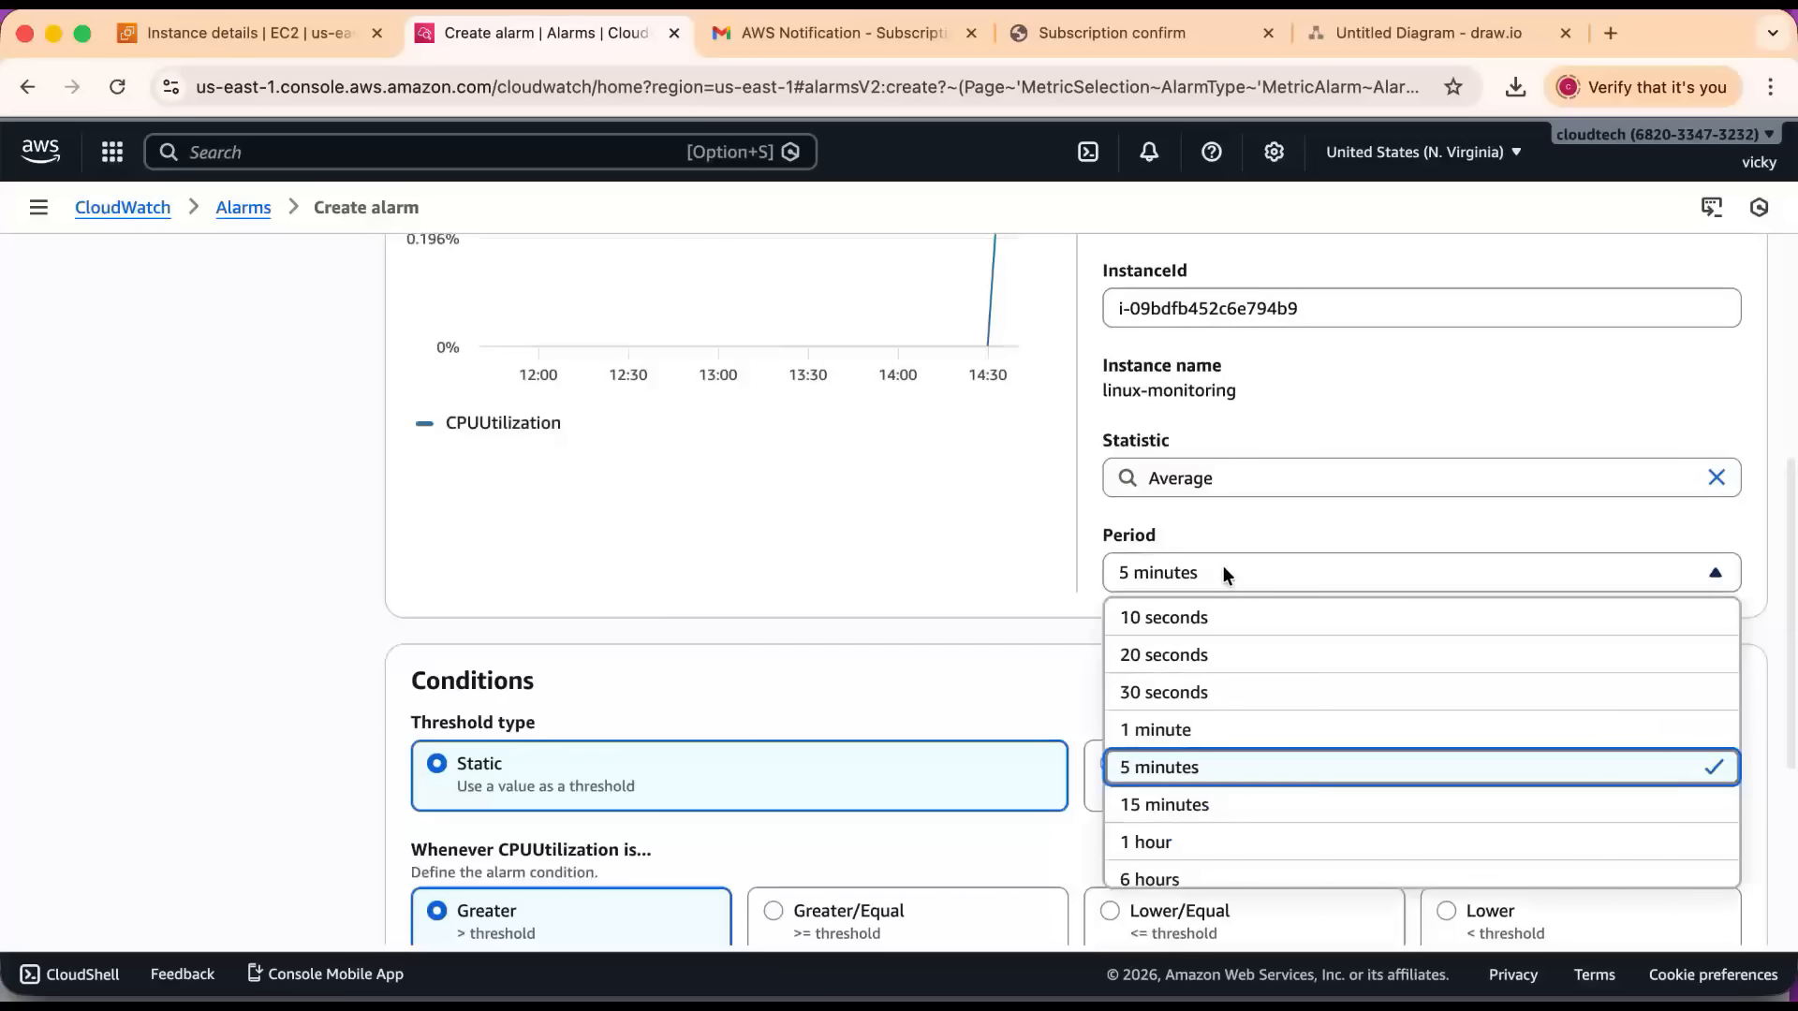
{"action": "left_click", "coordinate": [1164, 726]}
Set the alarm's static condition to CPUUtilization Greater than a threshold of 70, trying Greater/Equal in between.
{"action": "scroll", "coordinate": [925, 631], "scroll_direction": "down", "scroll_amount": 5}
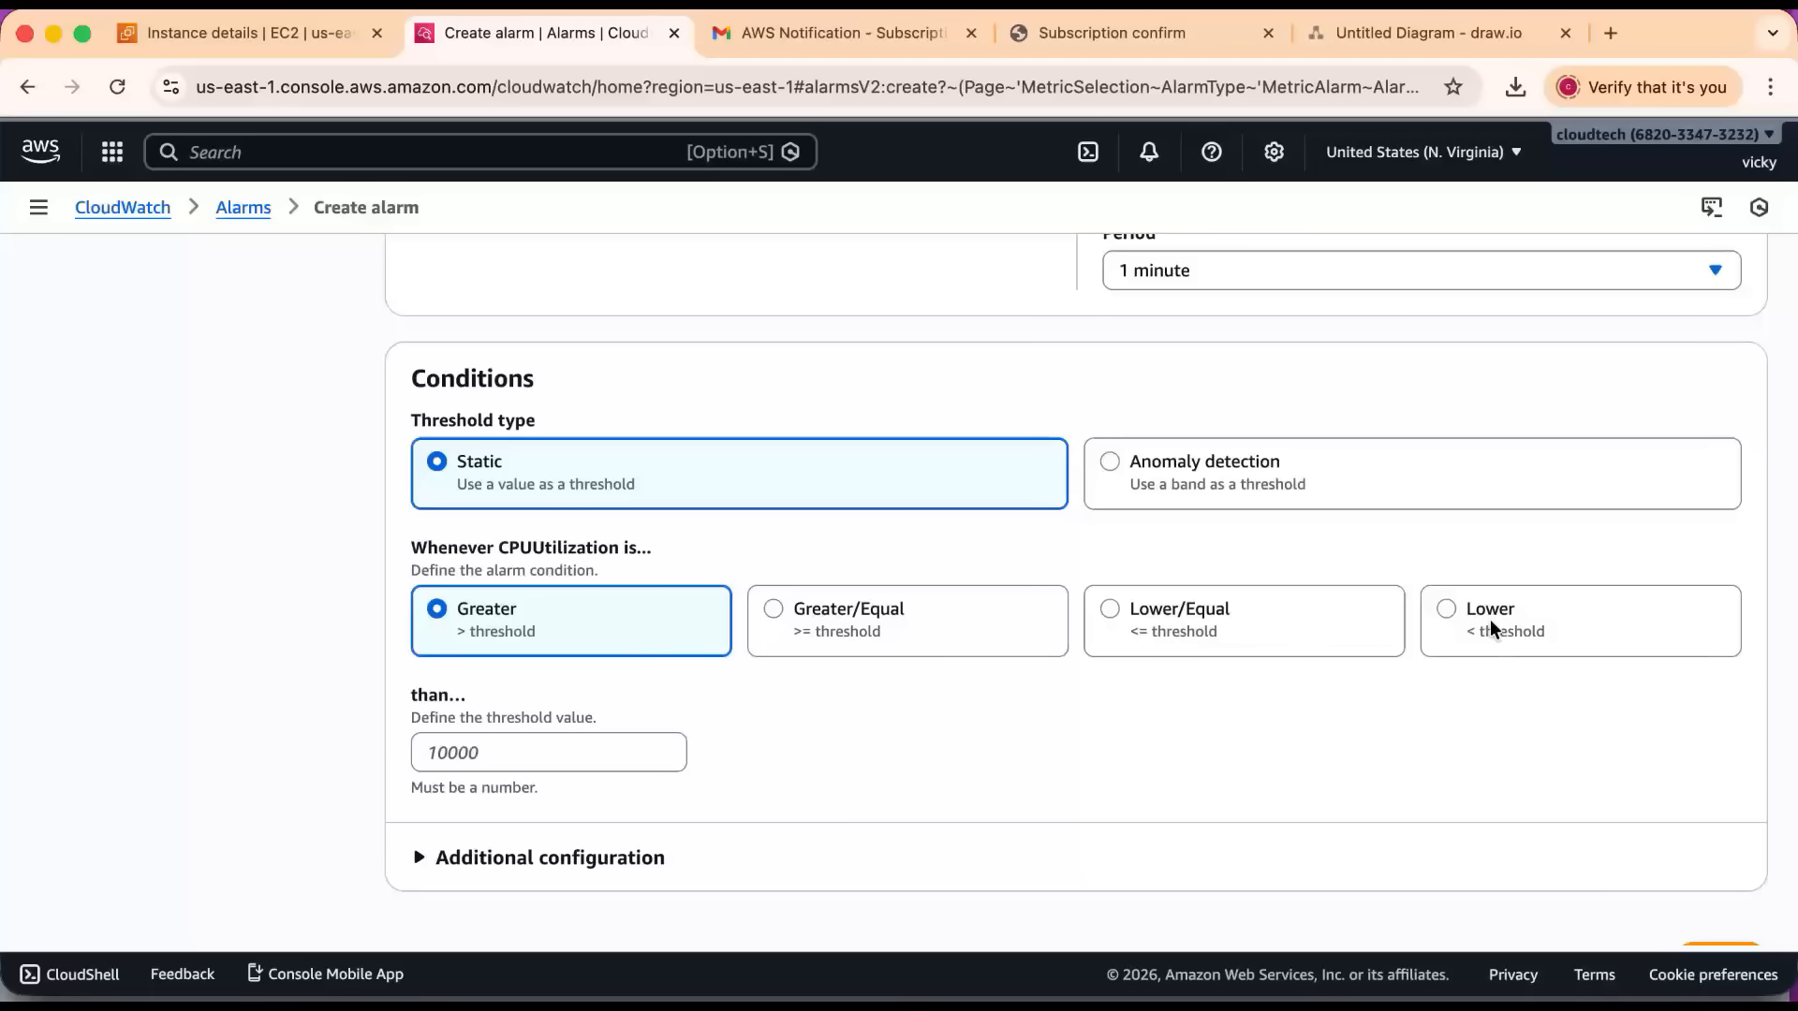
{"action": "left_click", "coordinate": [521, 749]}
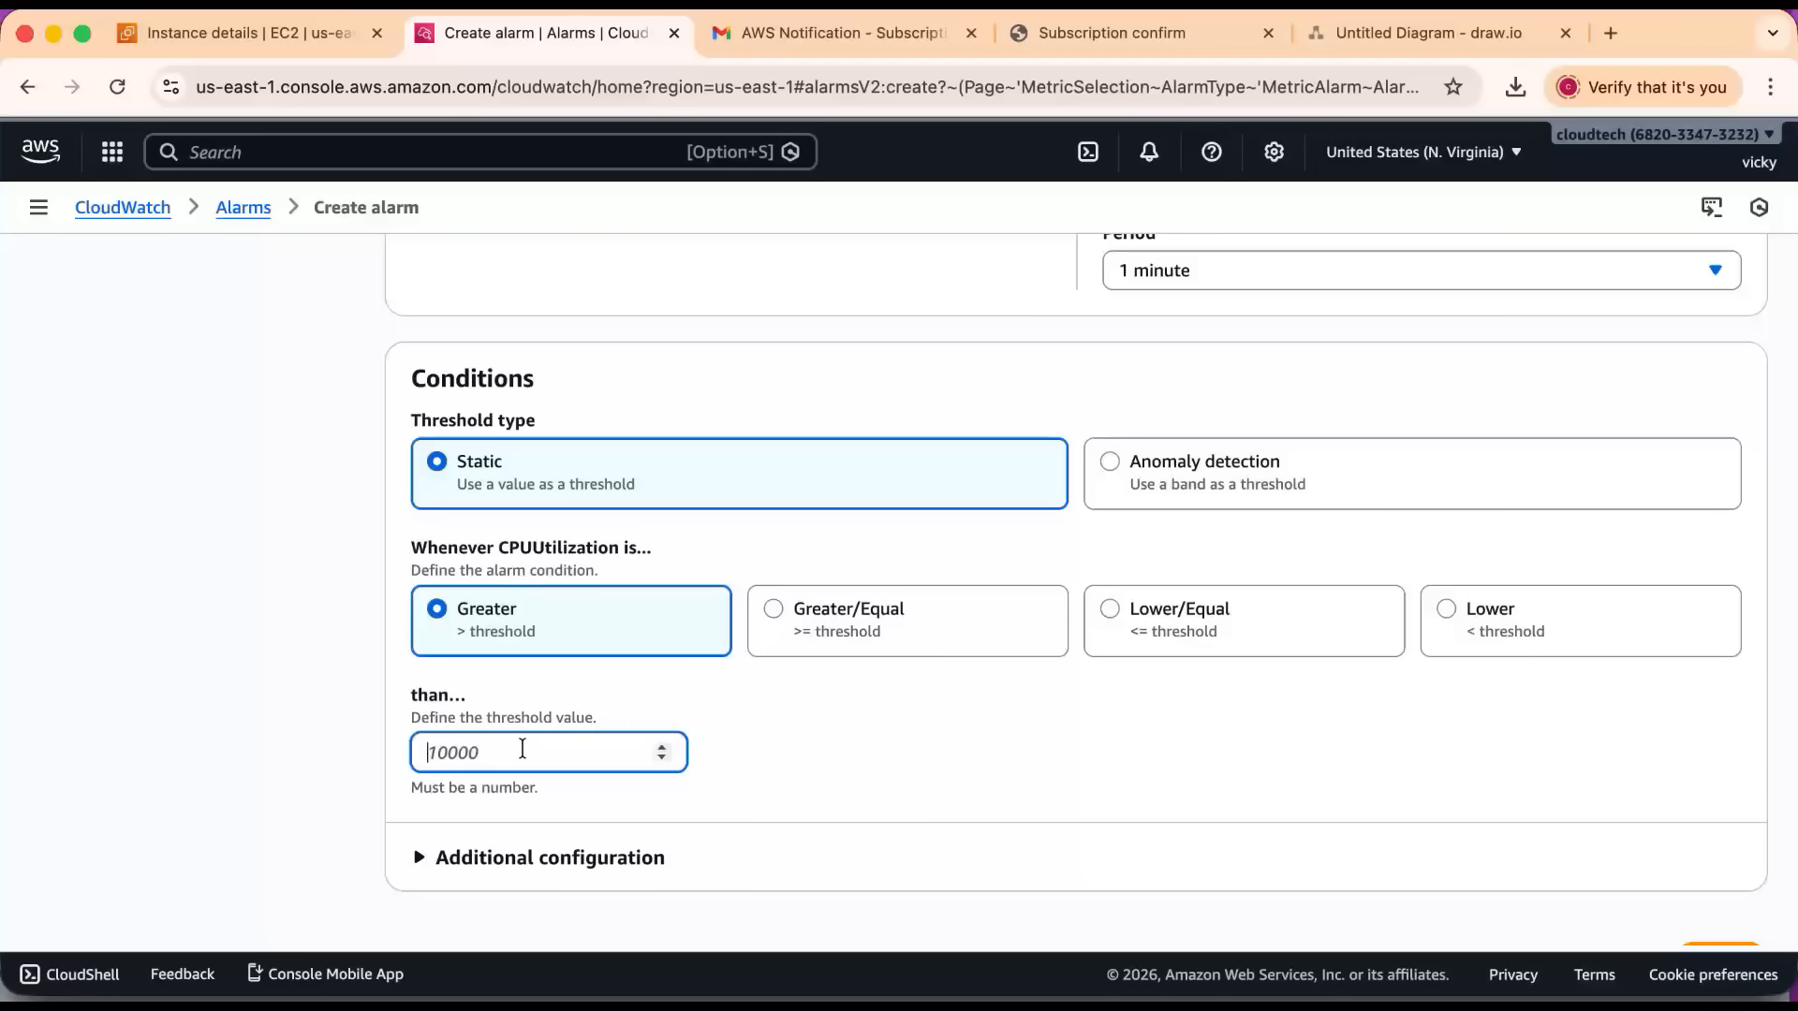
{"action": "type", "text": "70"}
{"action": "left_click", "coordinate": [795, 795]}
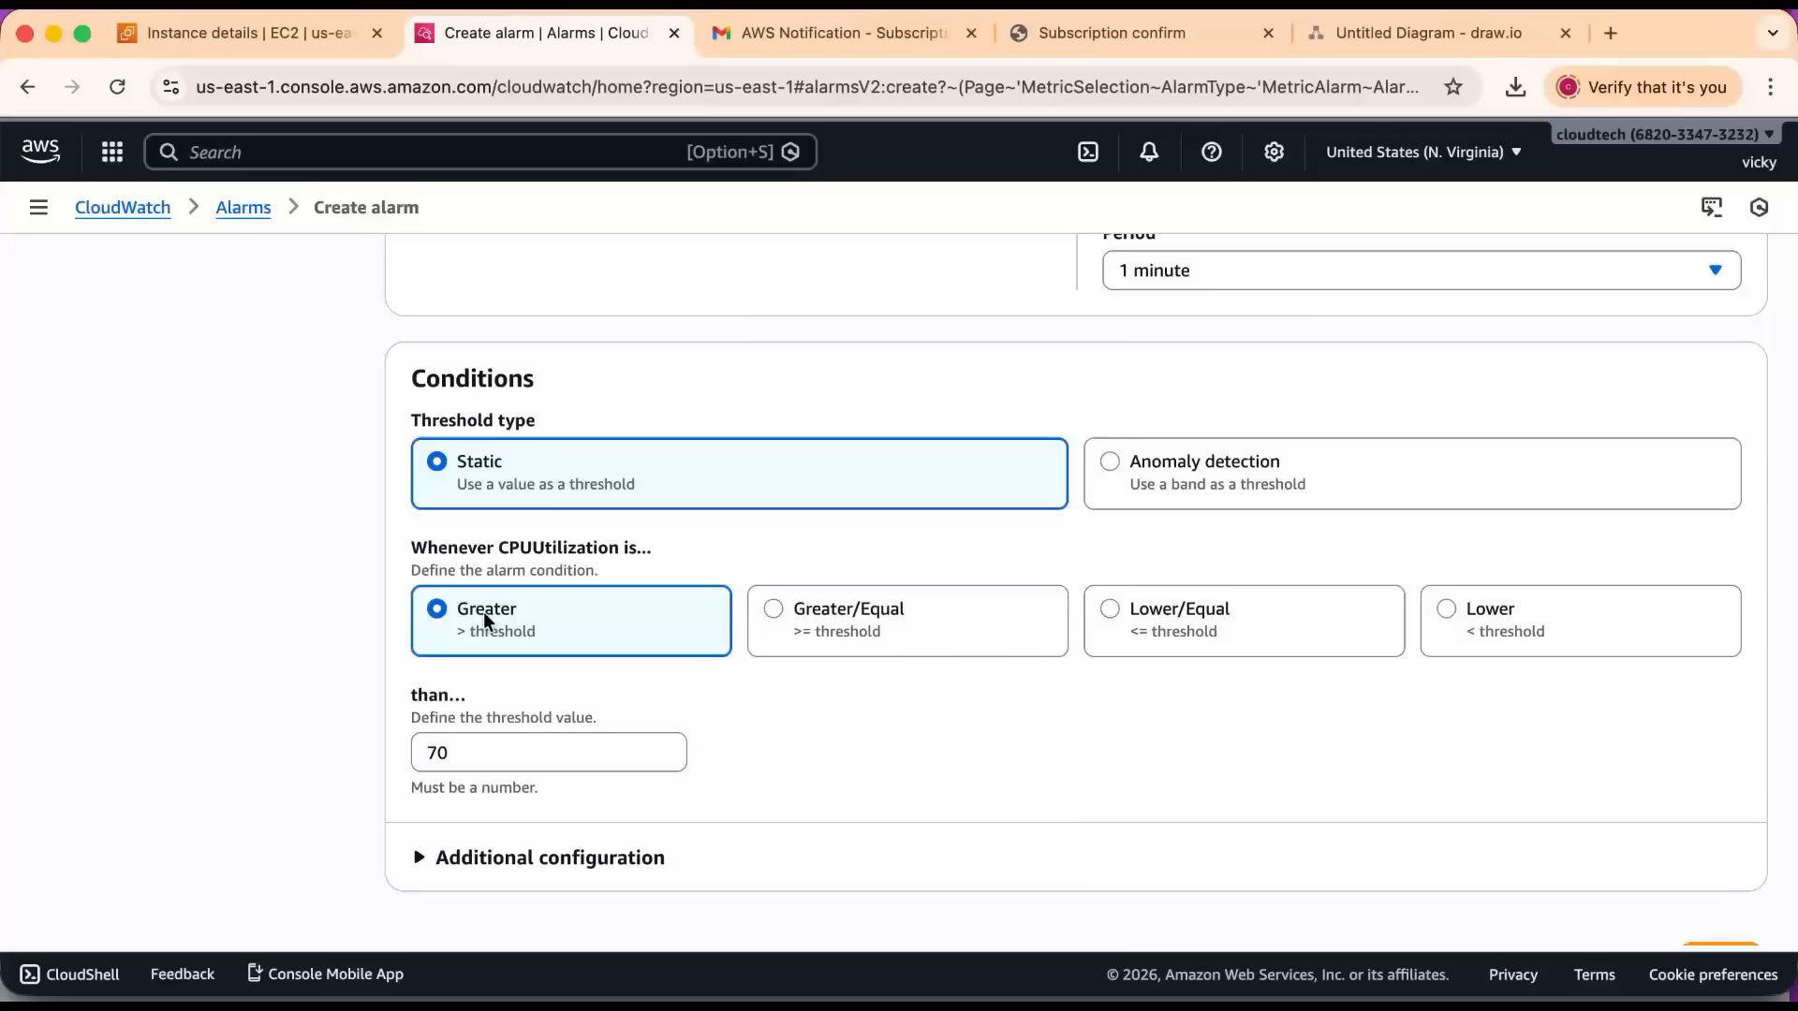
{"action": "left_click", "coordinate": [460, 750]}
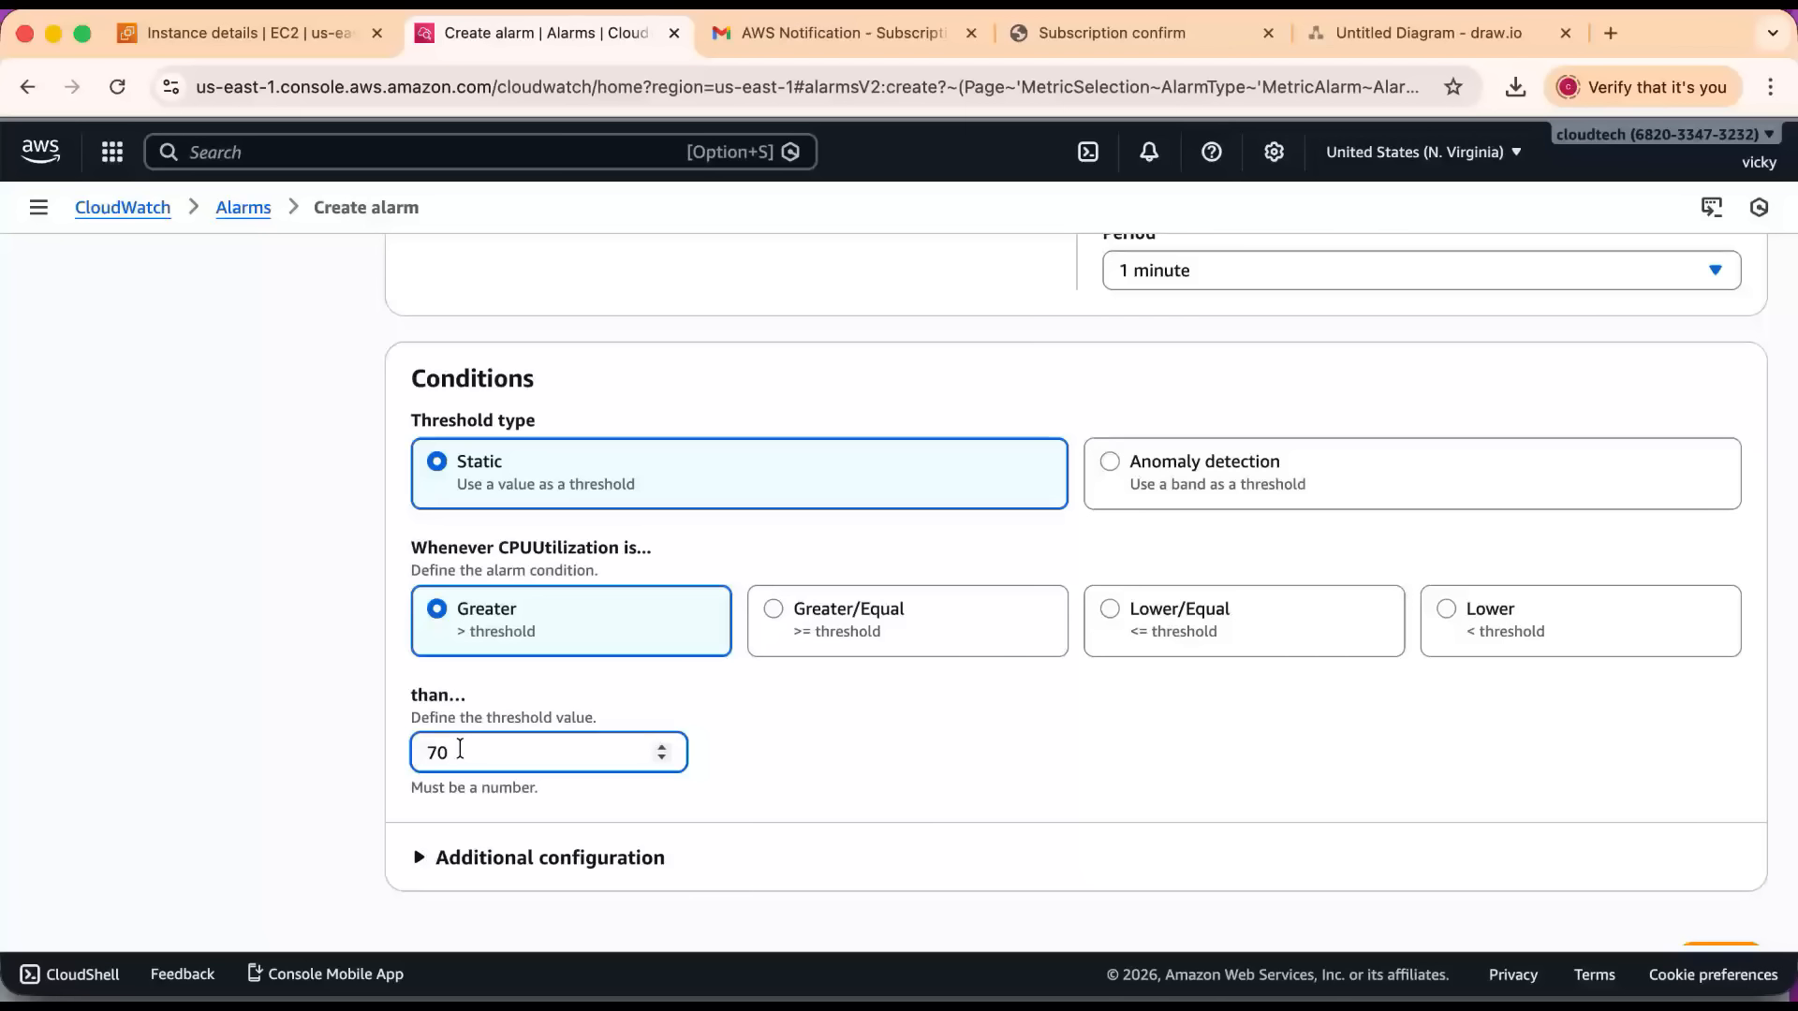
{"action": "left_click", "coordinate": [832, 618]}
{"action": "left_click", "coordinate": [464, 749]}
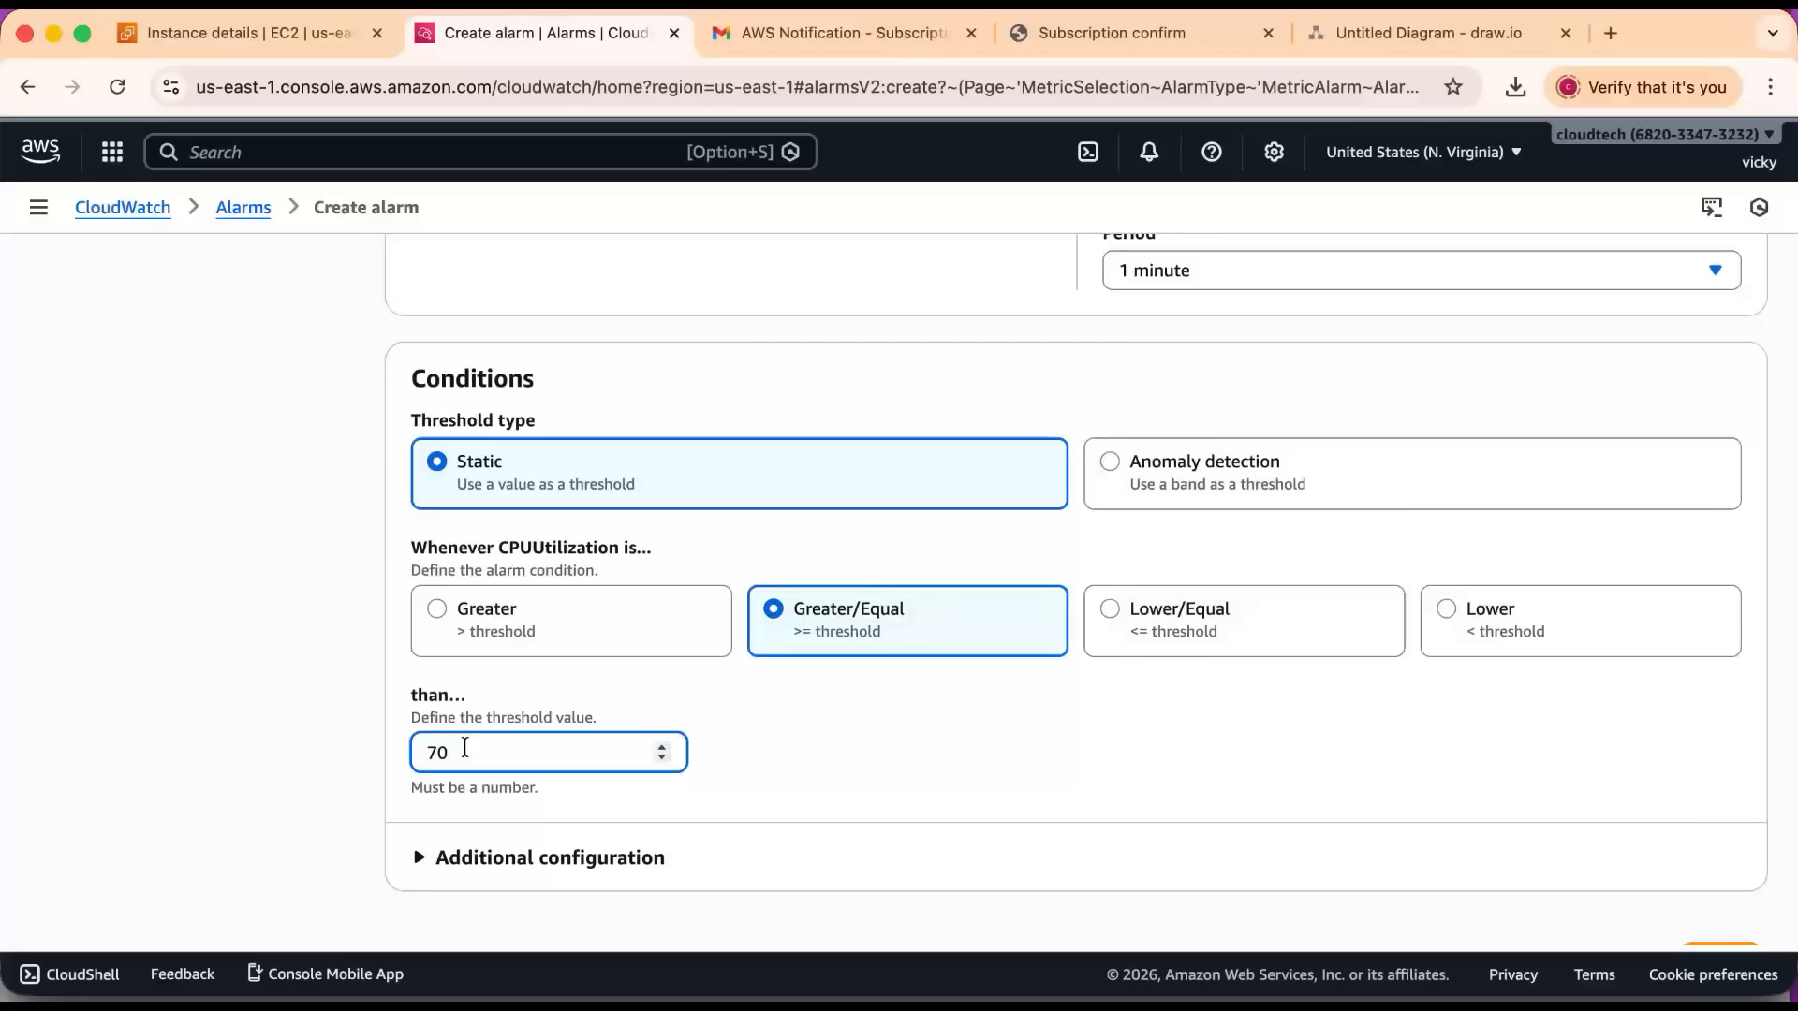
{"action": "left_click", "coordinate": [436, 609]}
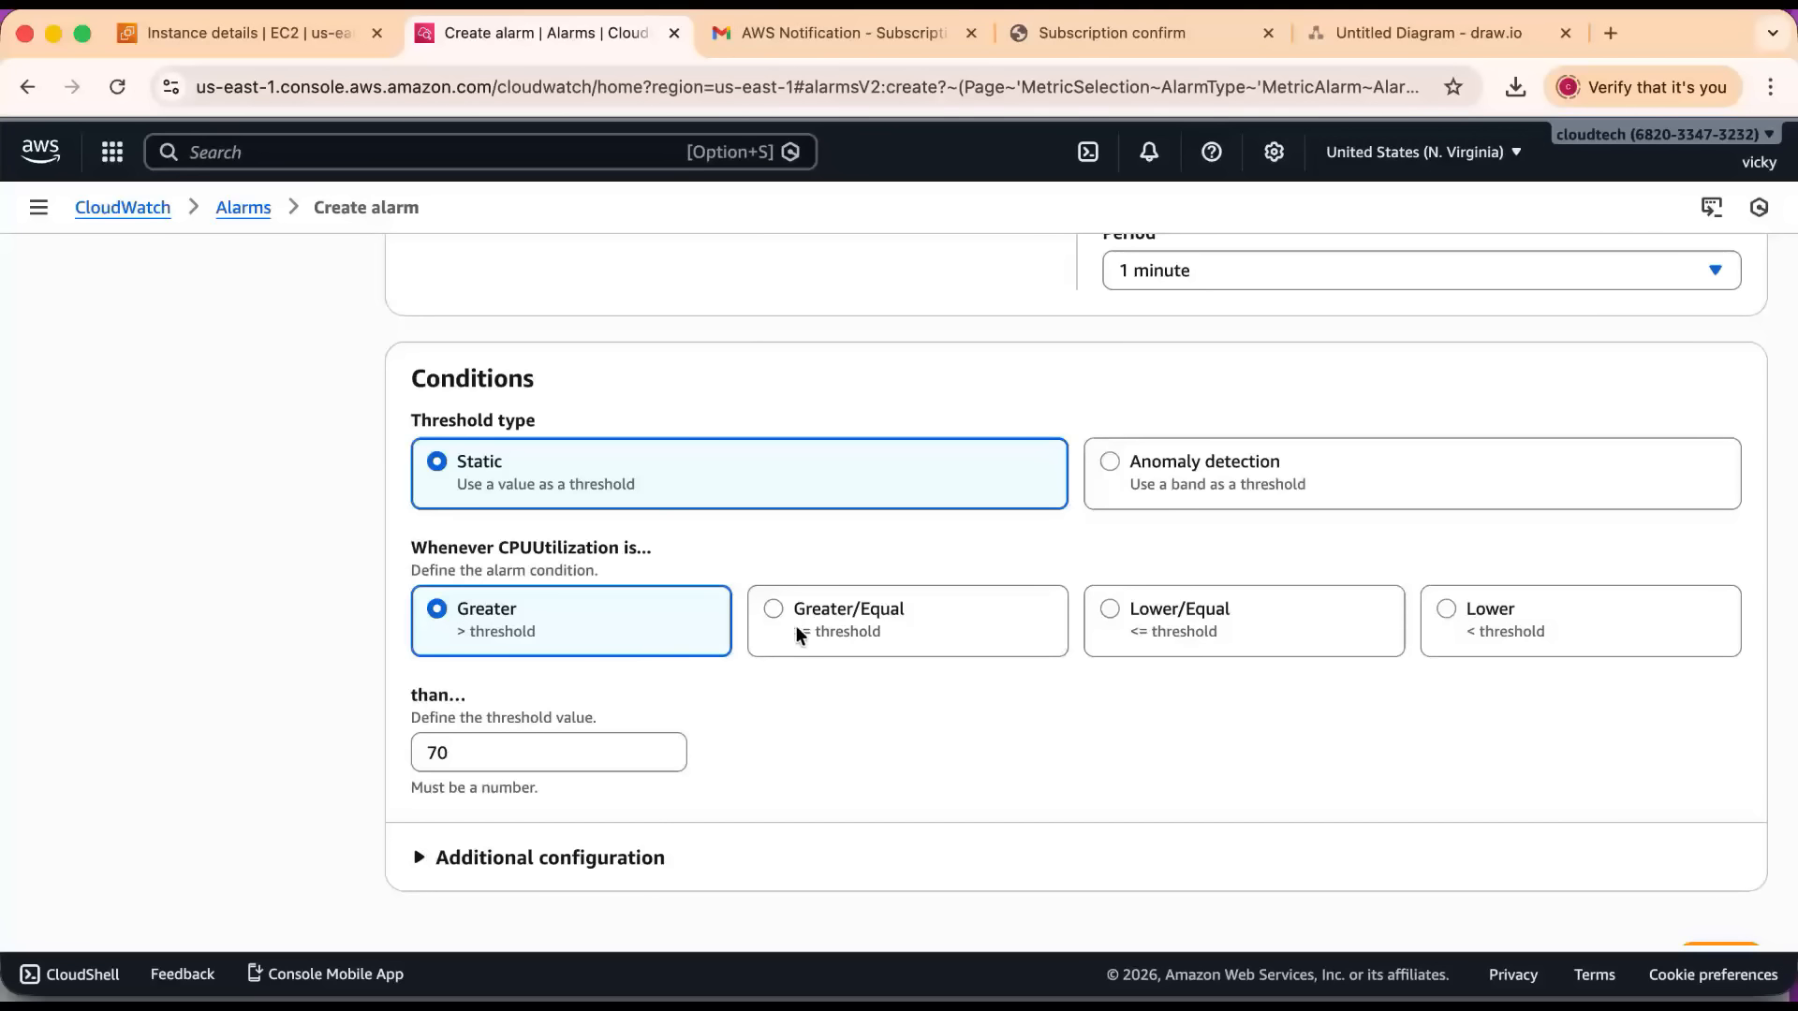
Review the additional datapoint and missing data settings of the condition, and proceed to configuring the alarm's actions.
{"action": "scroll", "coordinate": [550, 660], "scroll_direction": "down", "scroll_amount": 1}
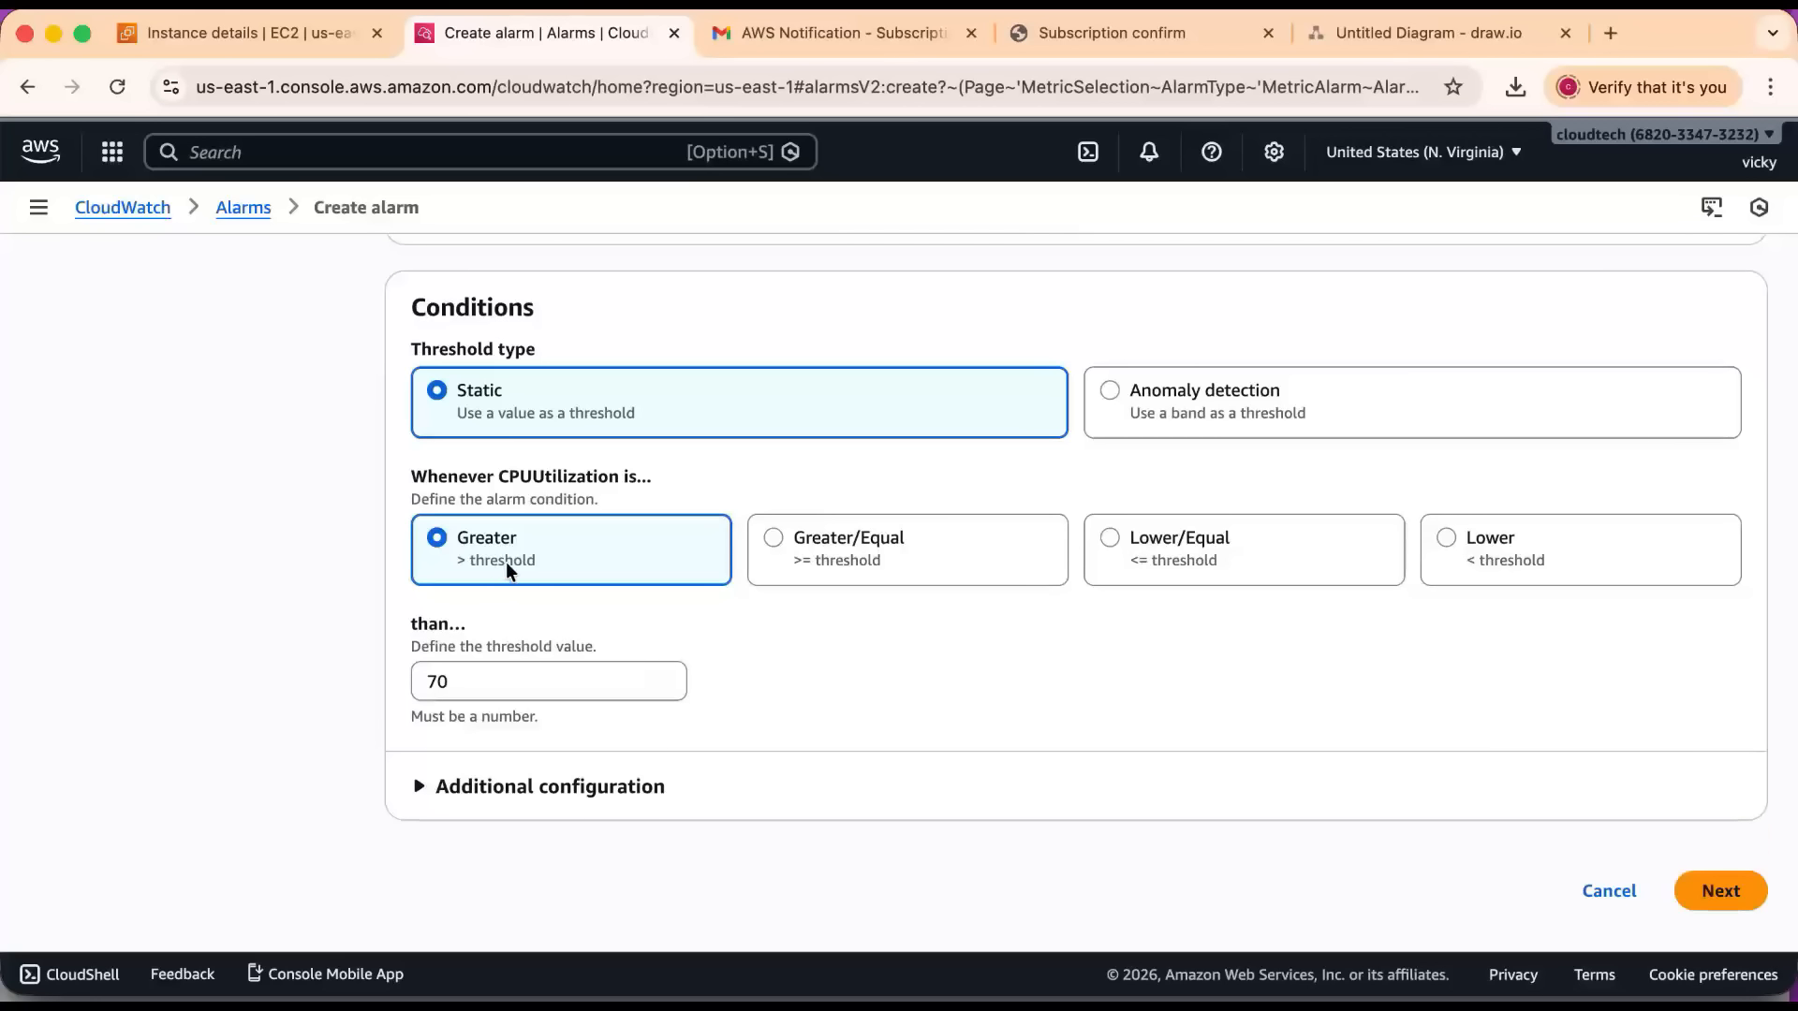
{"action": "scroll", "coordinate": [527, 717], "scroll_direction": "down", "scroll_amount": 1}
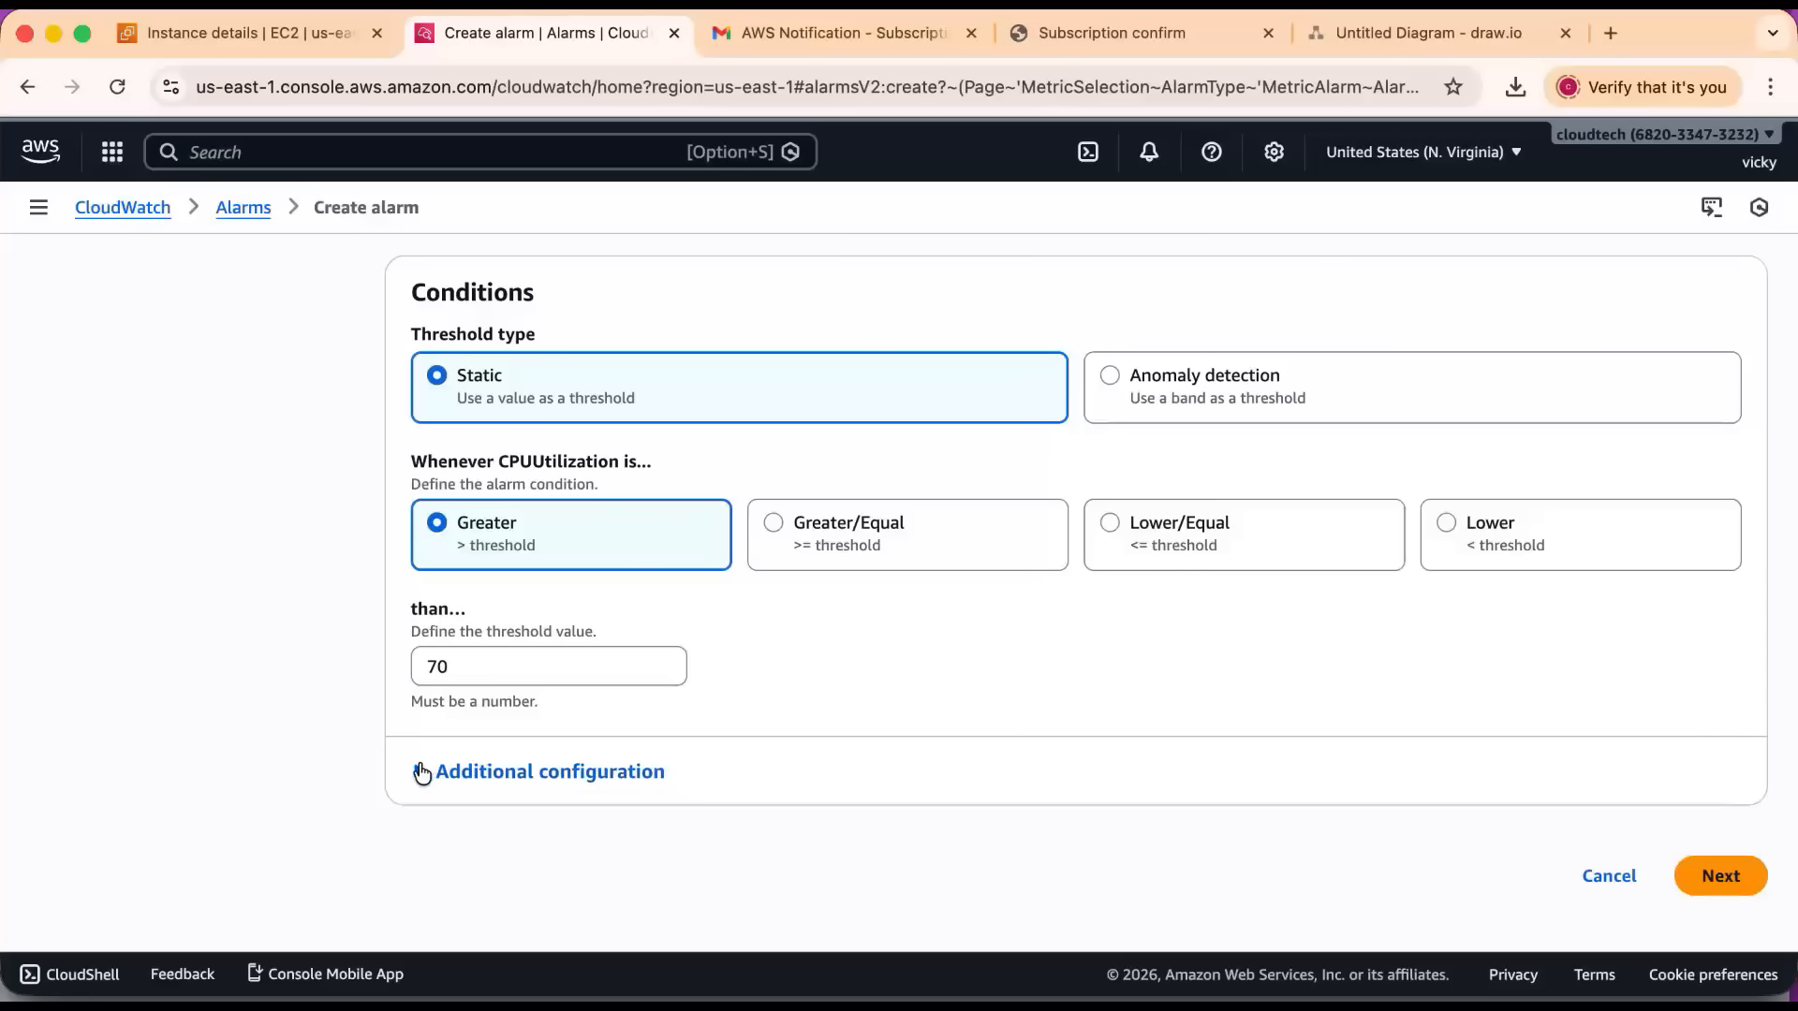
{"action": "left_click", "coordinate": [439, 782]}
{"action": "scroll", "coordinate": [688, 710], "scroll_direction": "down", "scroll_amount": 3}
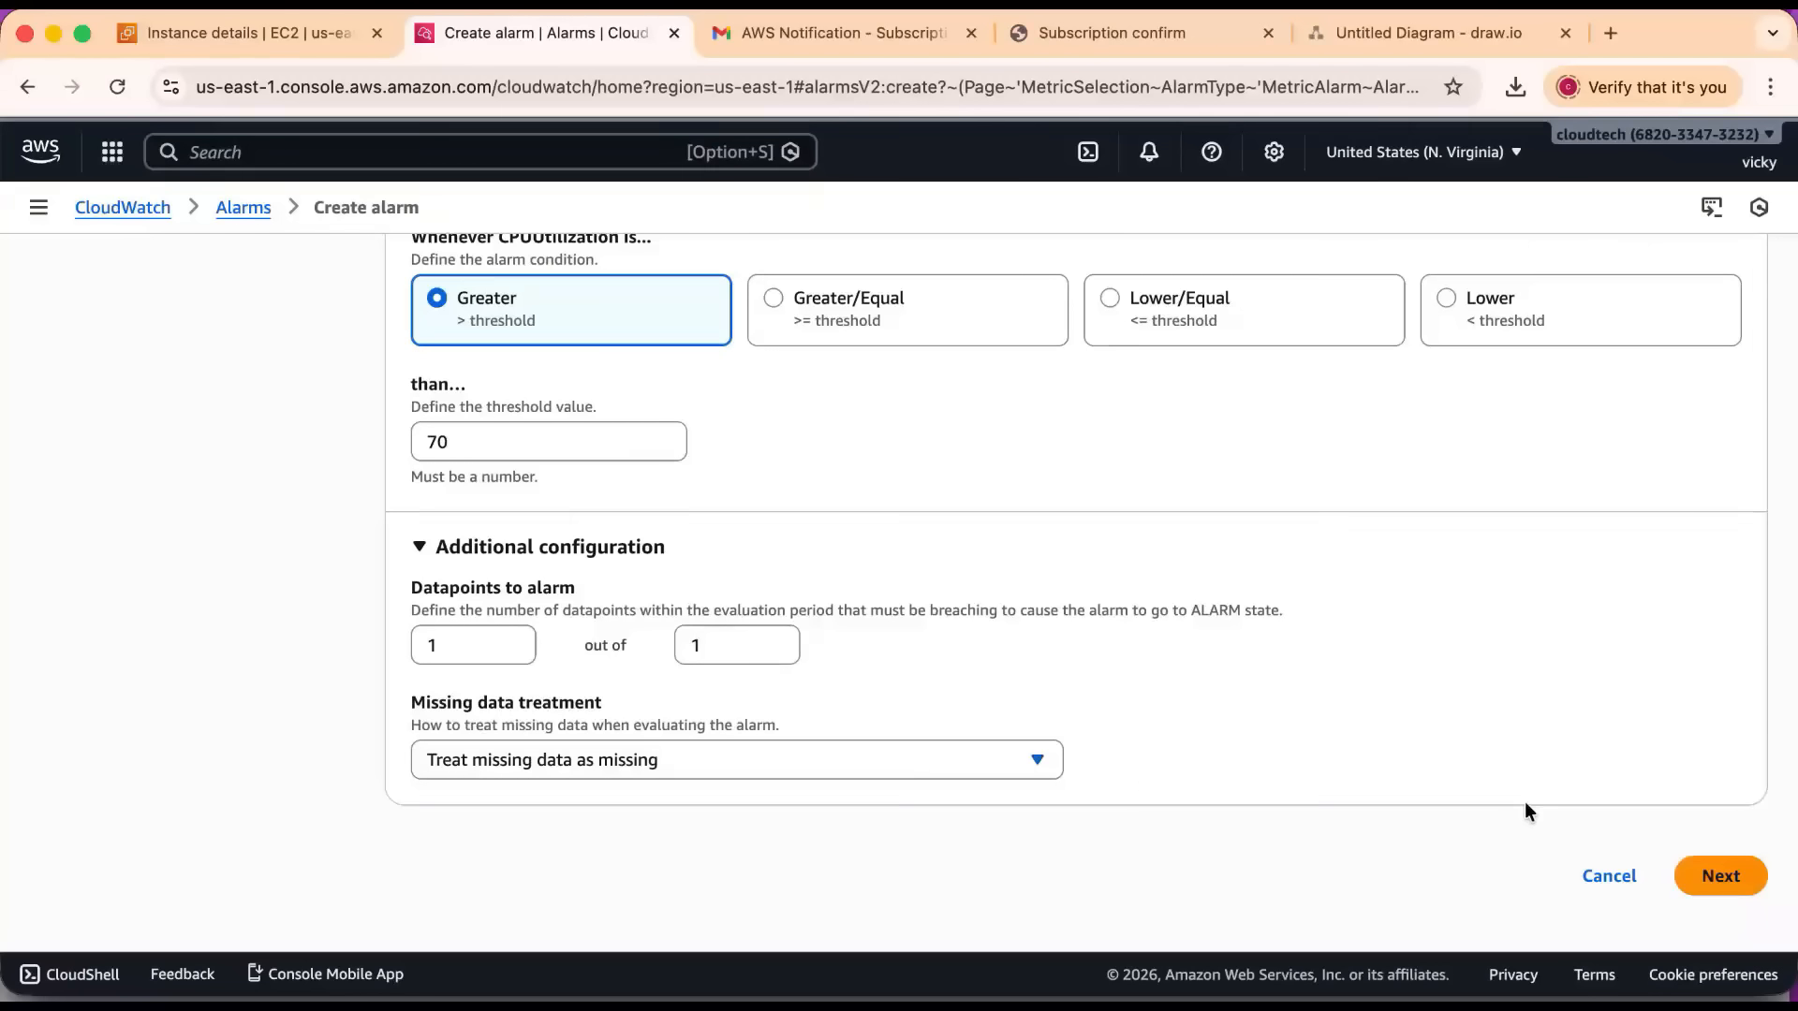
{"action": "left_click", "coordinate": [1706, 880]}
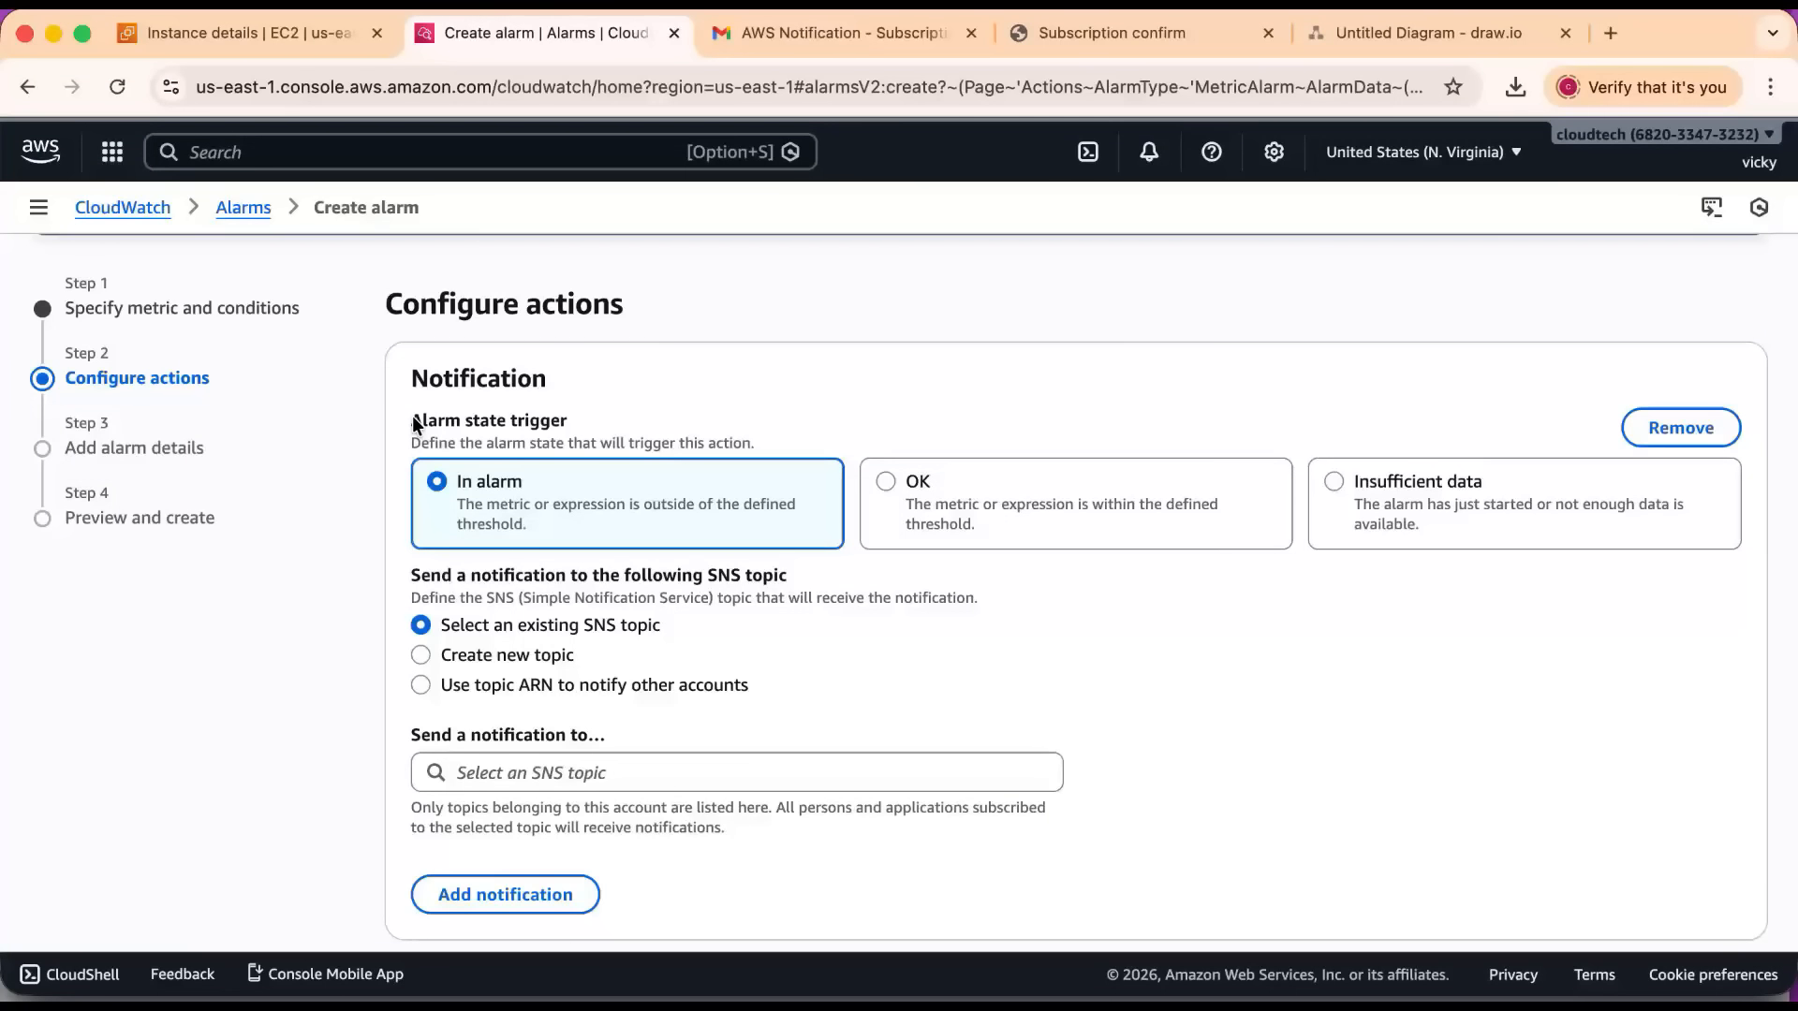
Set the In alarm notification to go to the existing SNS topic monitoring-ec2, and proceed without adding any other actions.
{"action": "left_click_drag", "start_coordinate": [413, 420], "coordinate": [600, 423]}
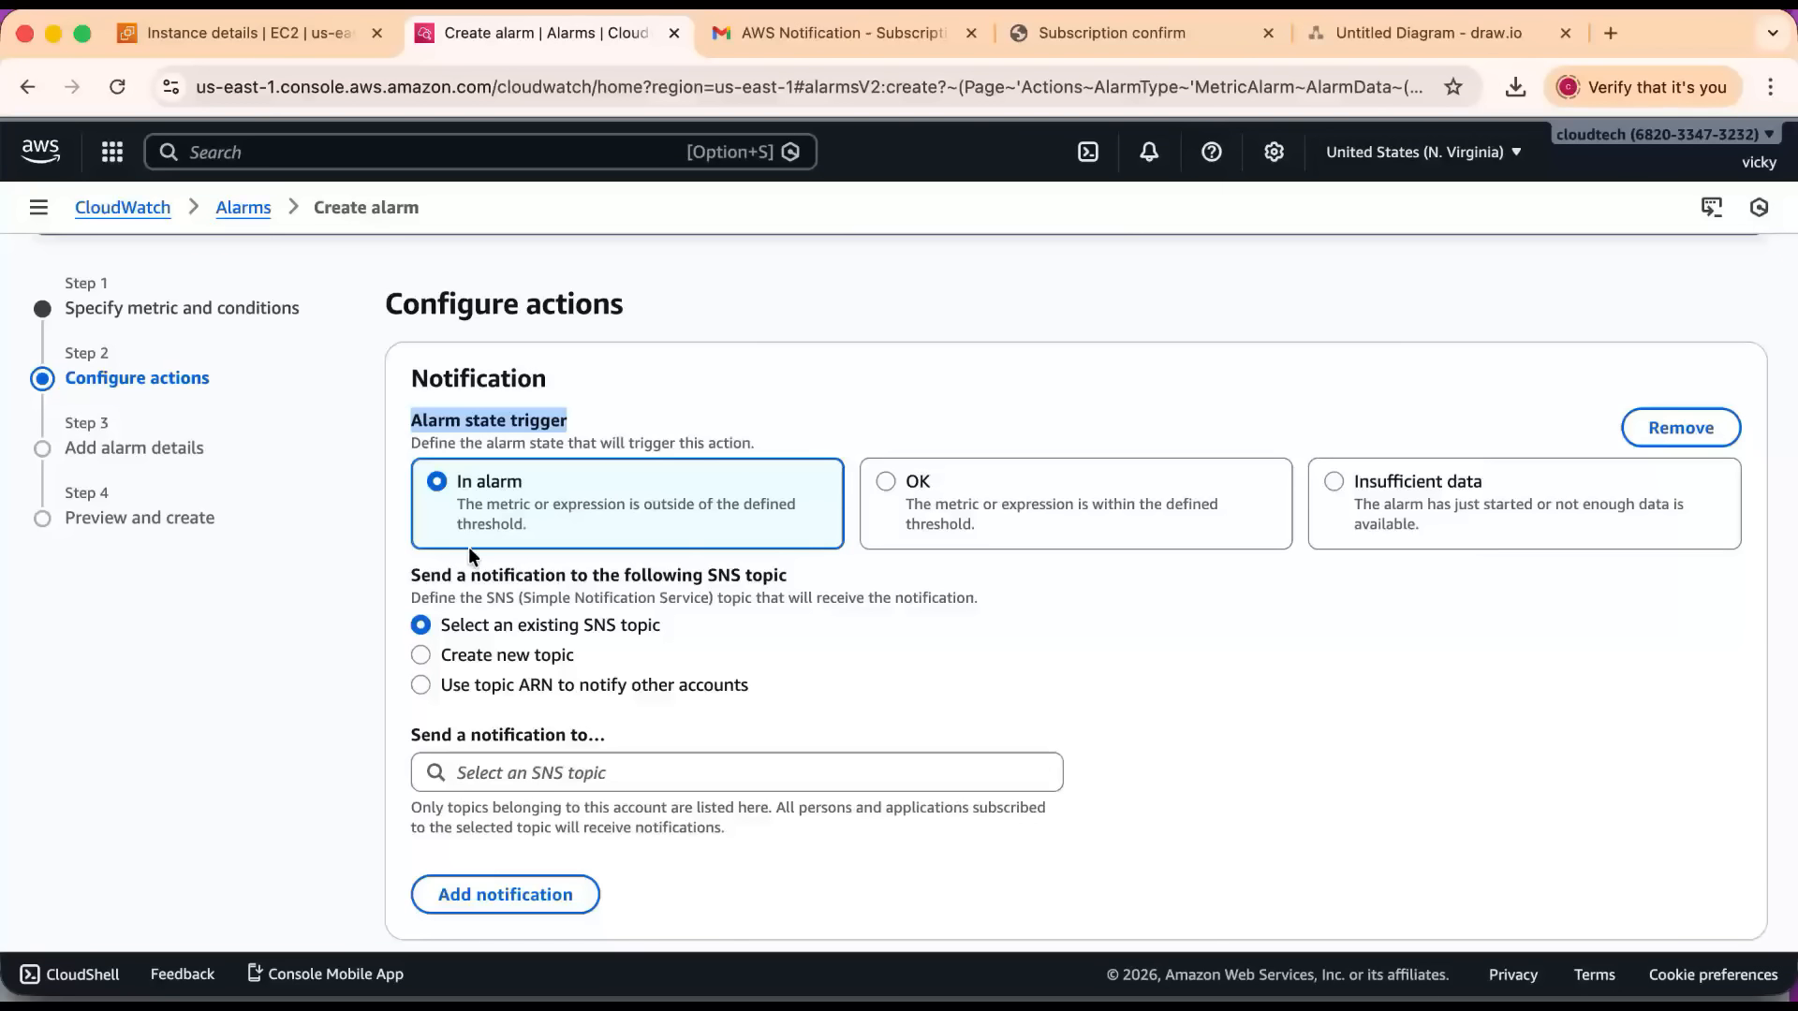
{"action": "scroll", "coordinate": [639, 582], "scroll_direction": "down", "scroll_amount": 1}
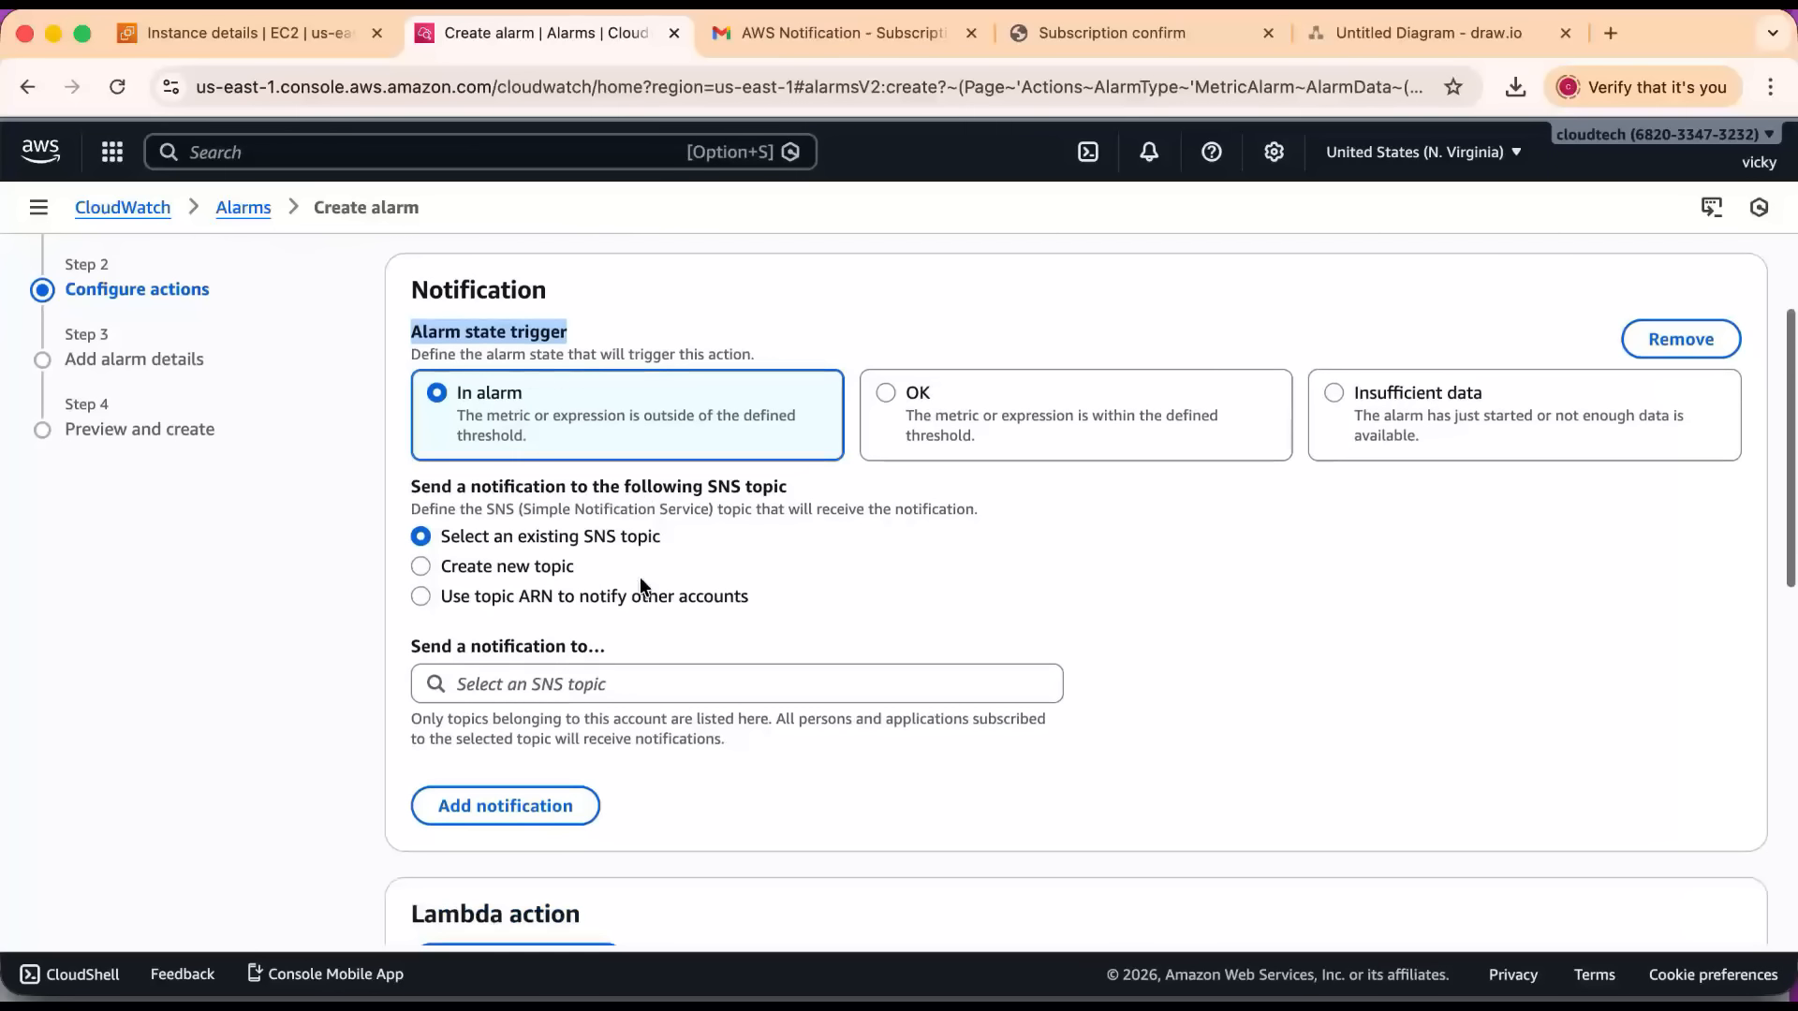
{"action": "left_click_drag", "start_coordinate": [433, 486], "coordinate": [646, 492]}
{"action": "left_click_drag", "start_coordinate": [761, 495], "coordinate": [763, 495]}
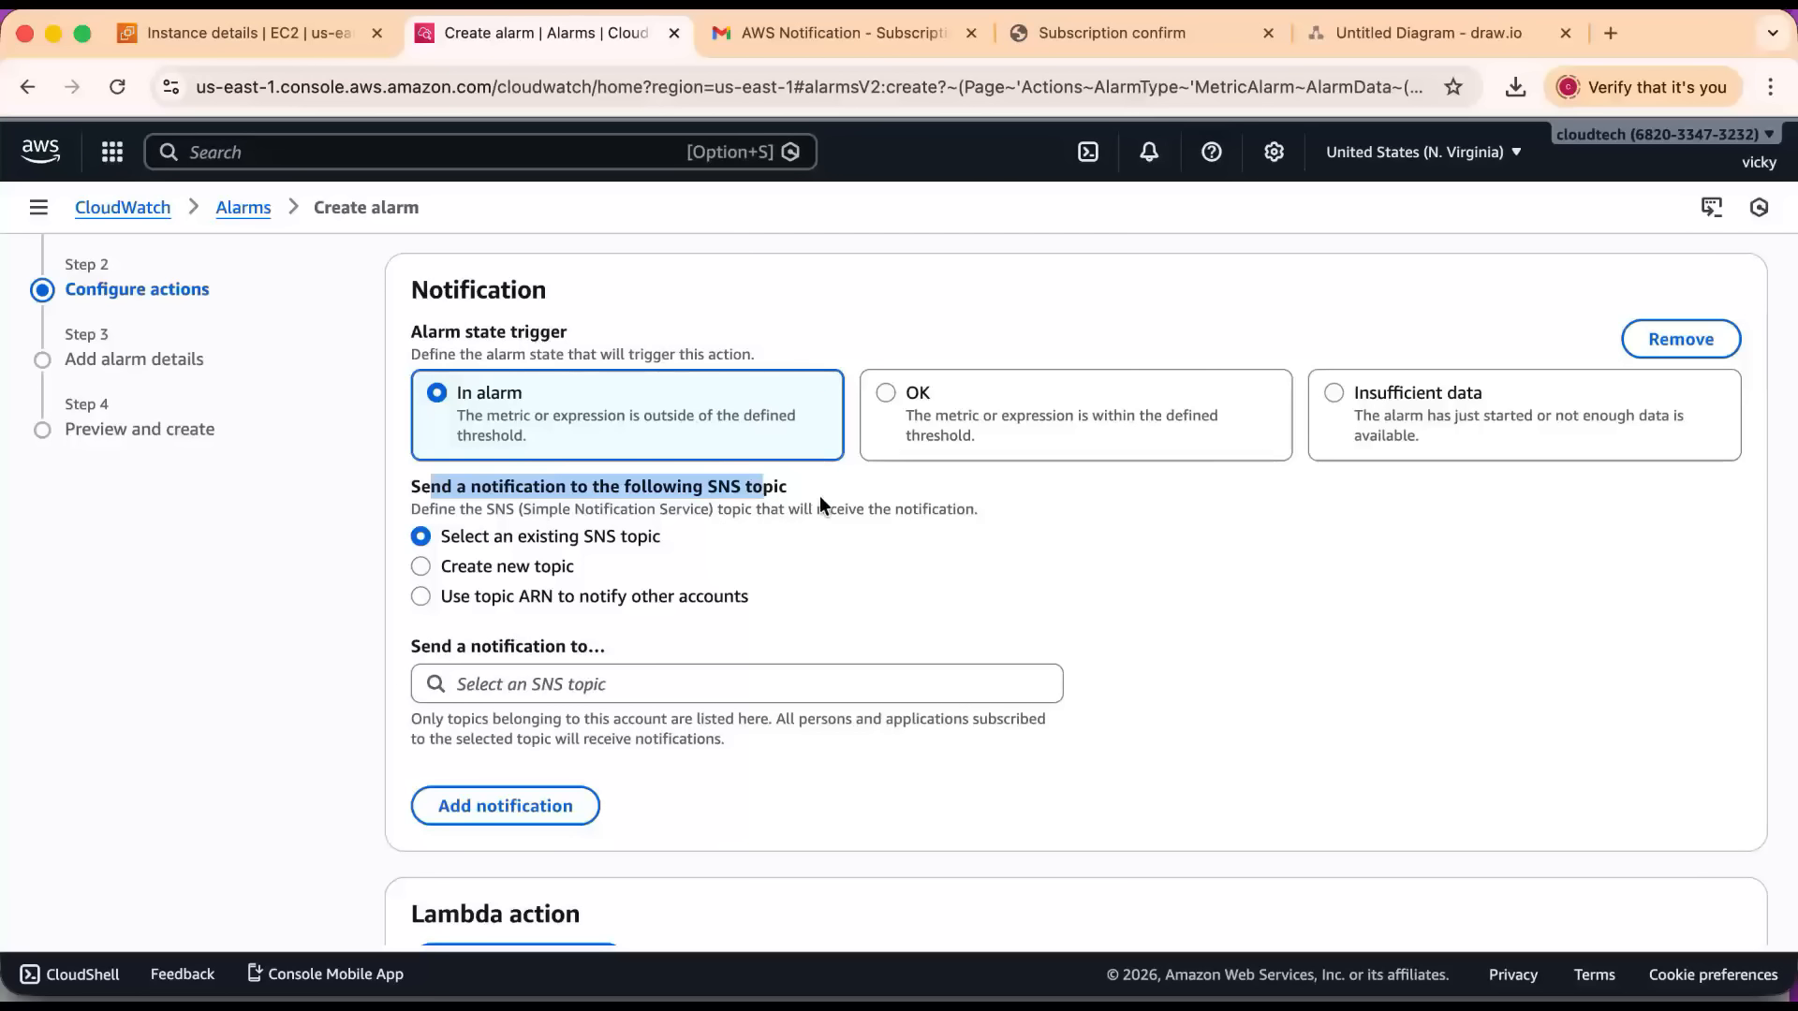
{"action": "left_click", "coordinate": [624, 690]}
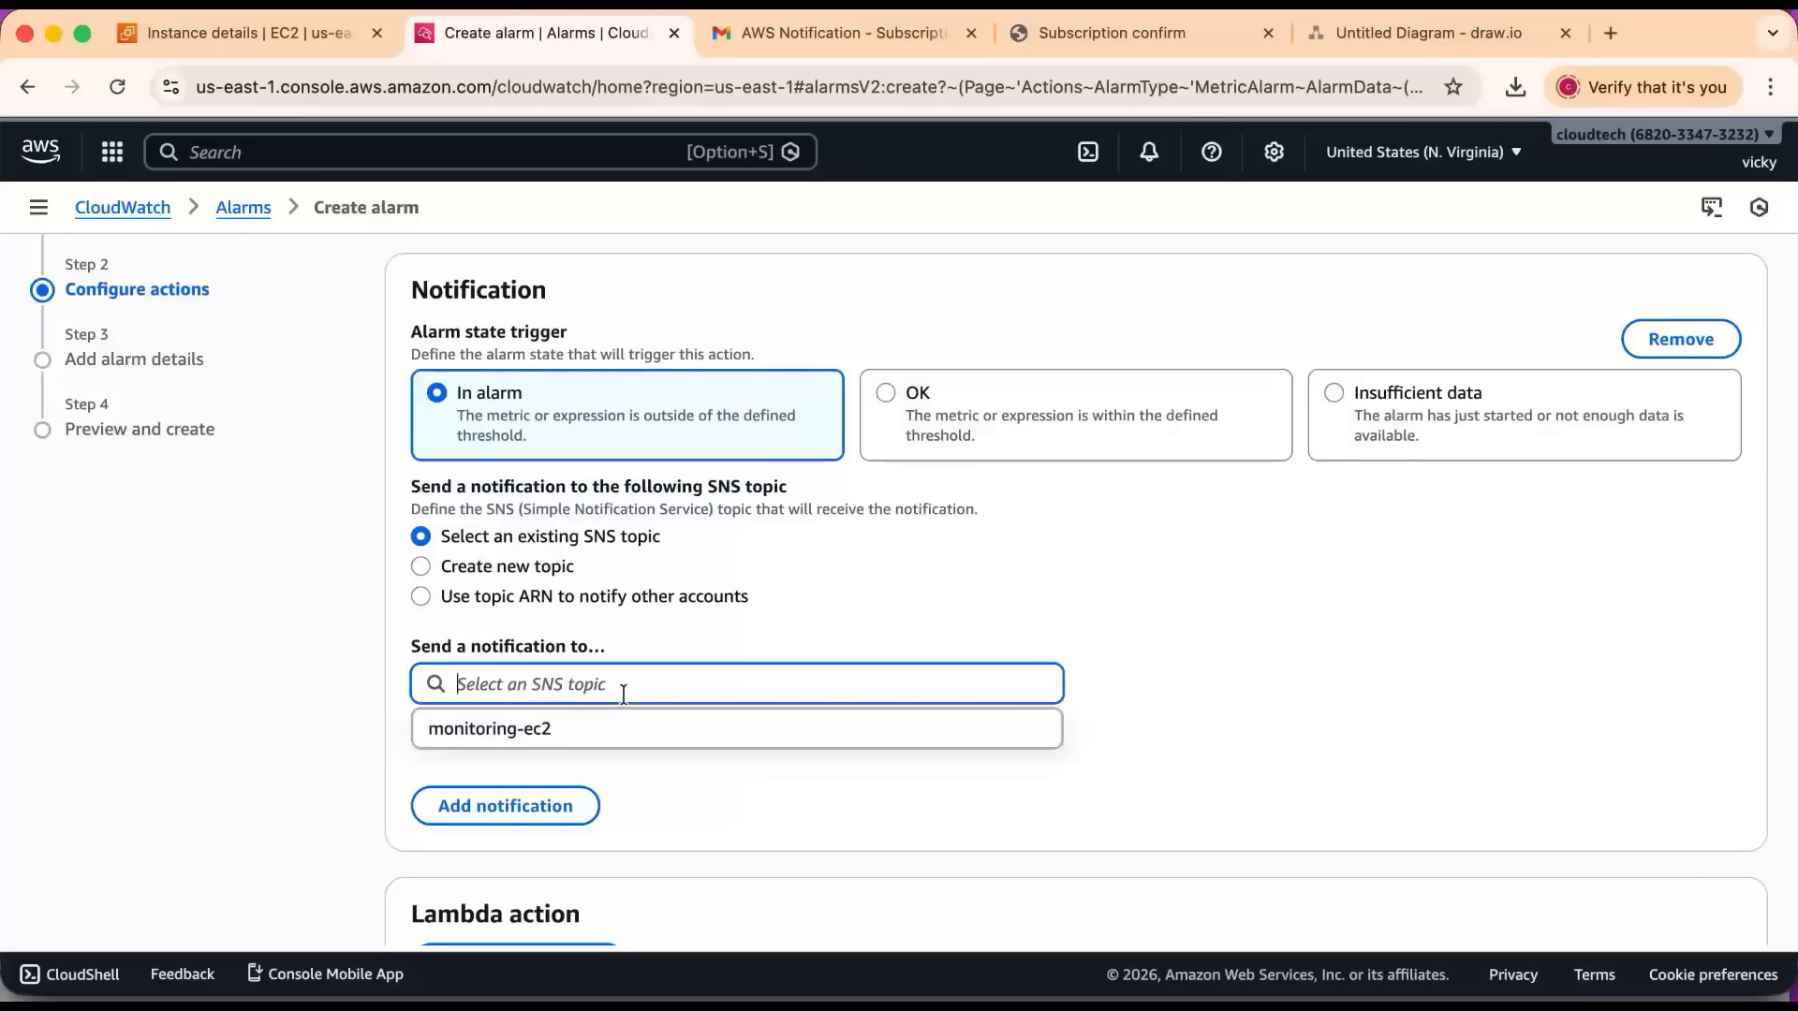
{"action": "left_click", "coordinate": [506, 730]}
{"action": "scroll", "coordinate": [710, 689], "scroll_direction": "down", "scroll_amount": 5}
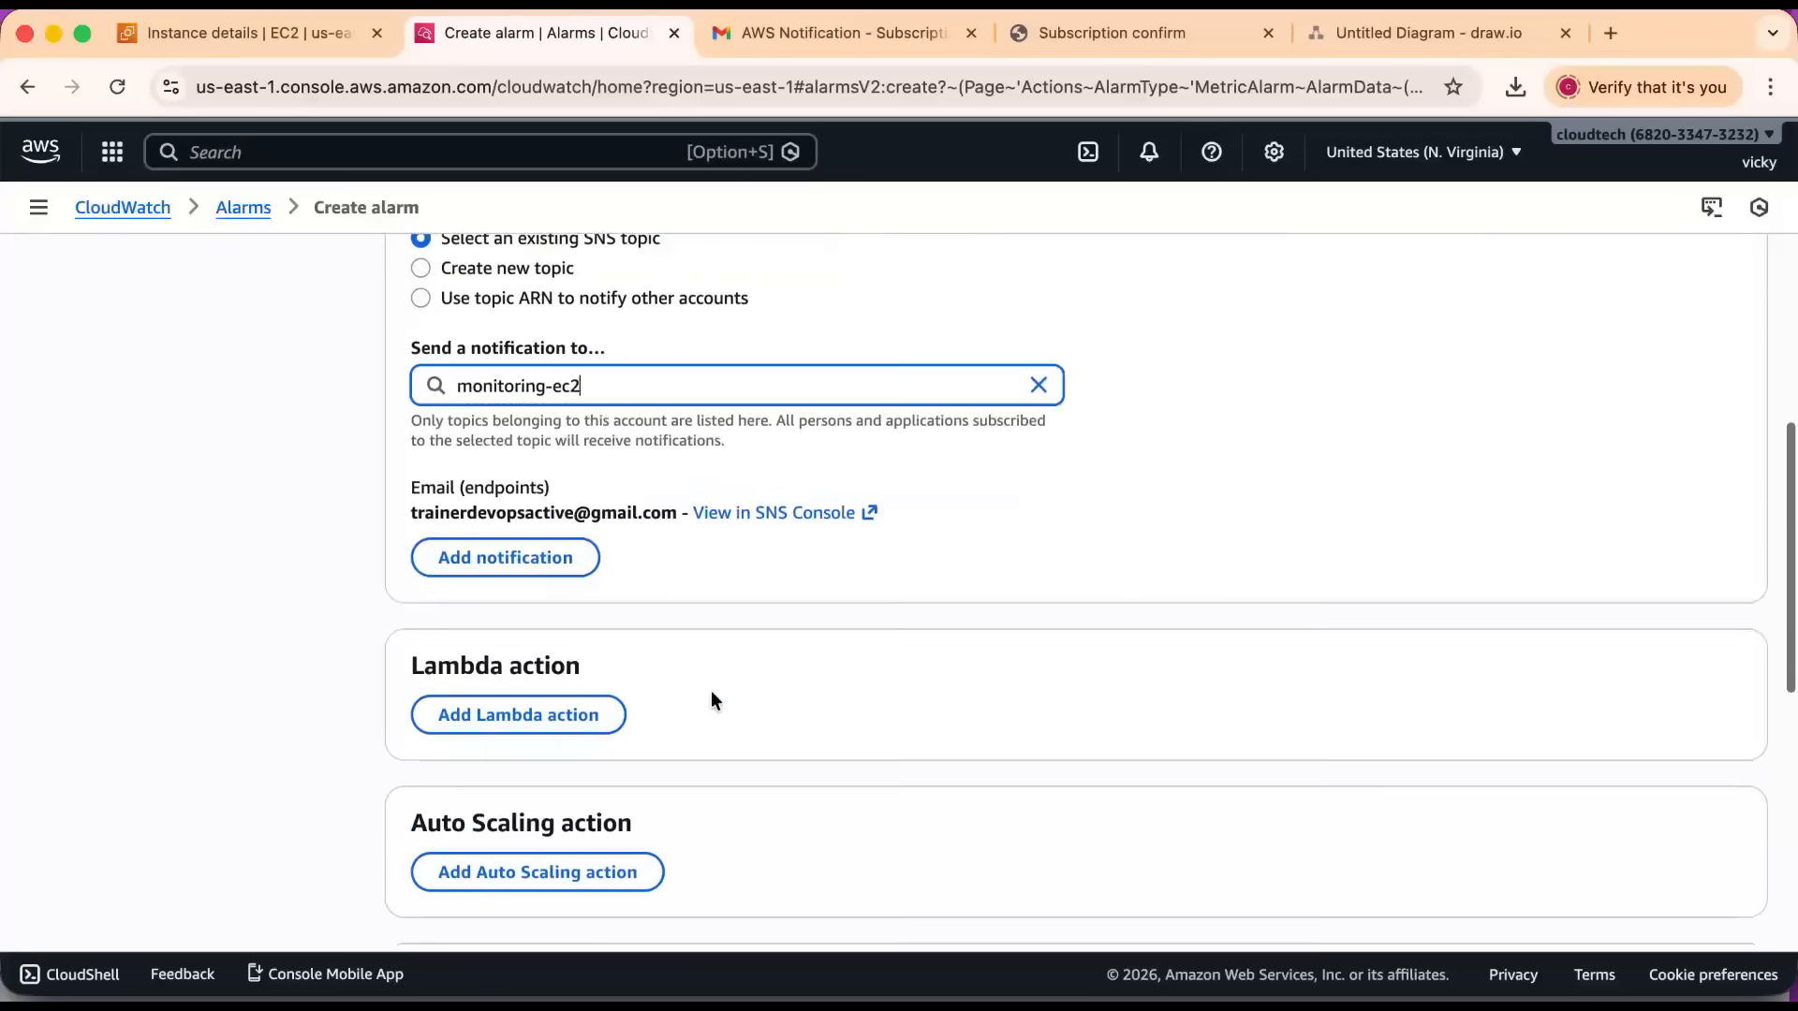
{"action": "scroll", "coordinate": [710, 689], "scroll_direction": "down", "scroll_amount": 6}
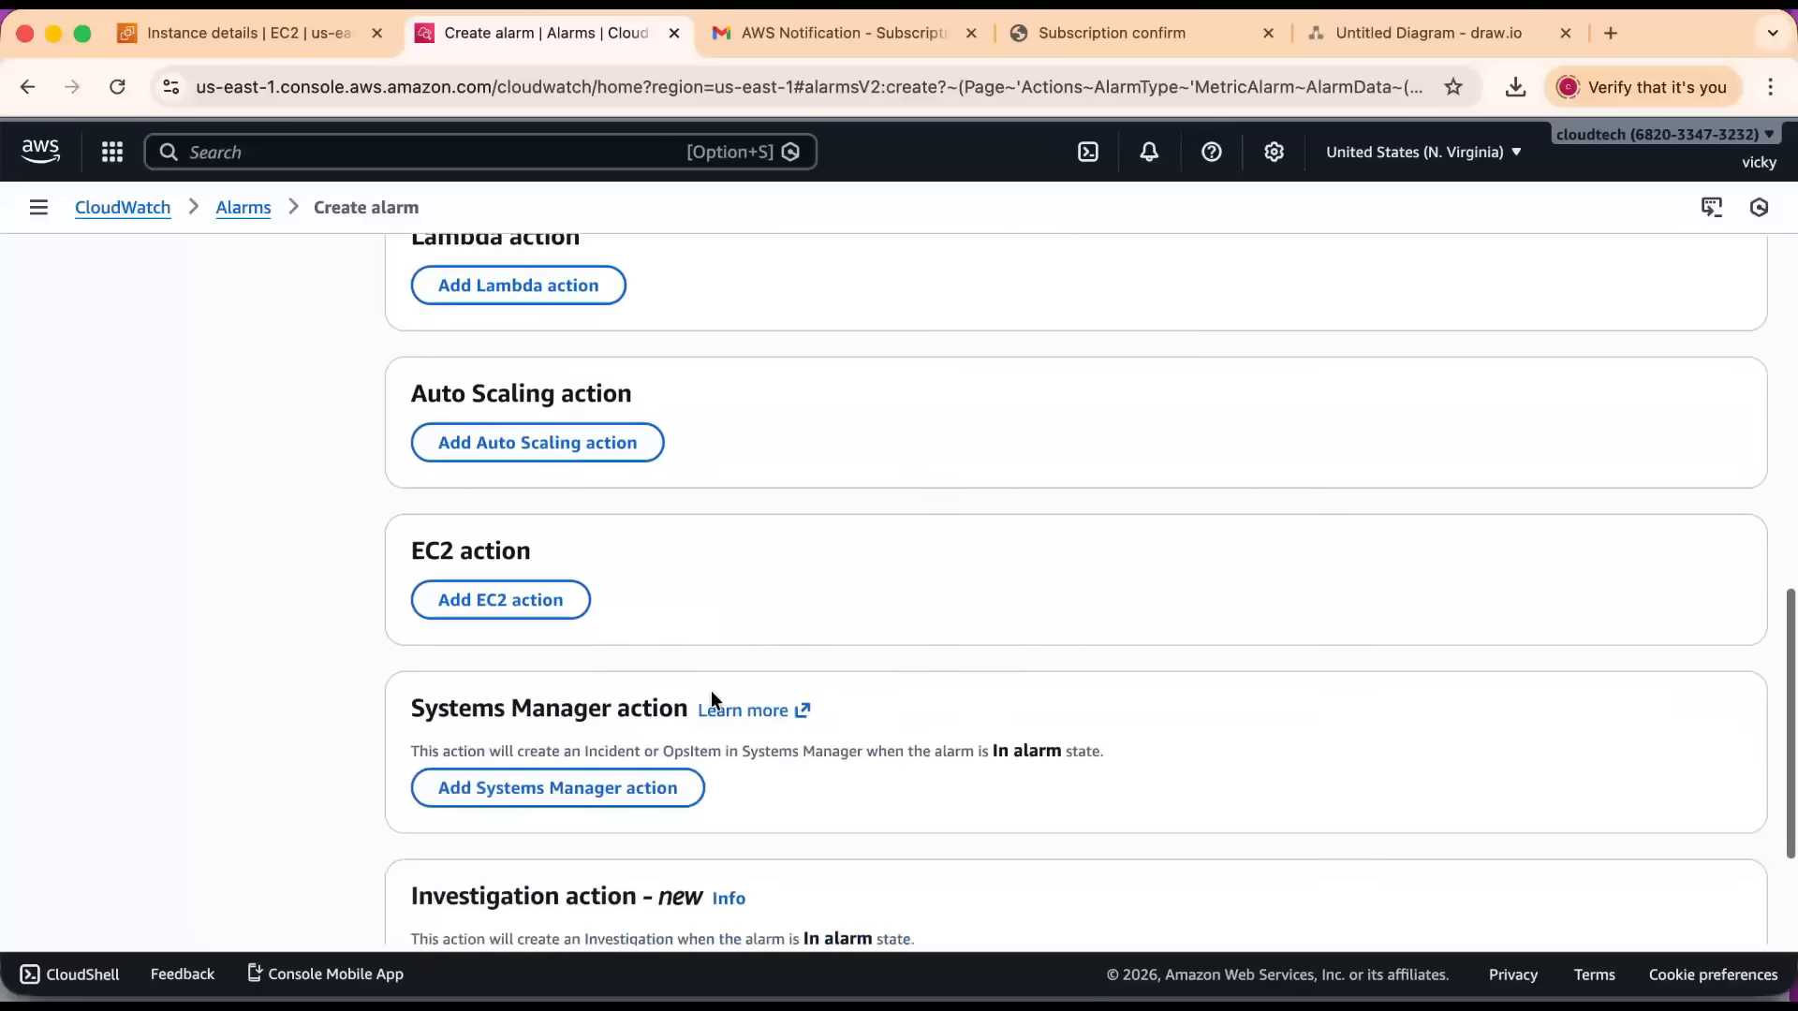
{"action": "scroll", "coordinate": [706, 574], "scroll_direction": "down", "scroll_amount": 1}
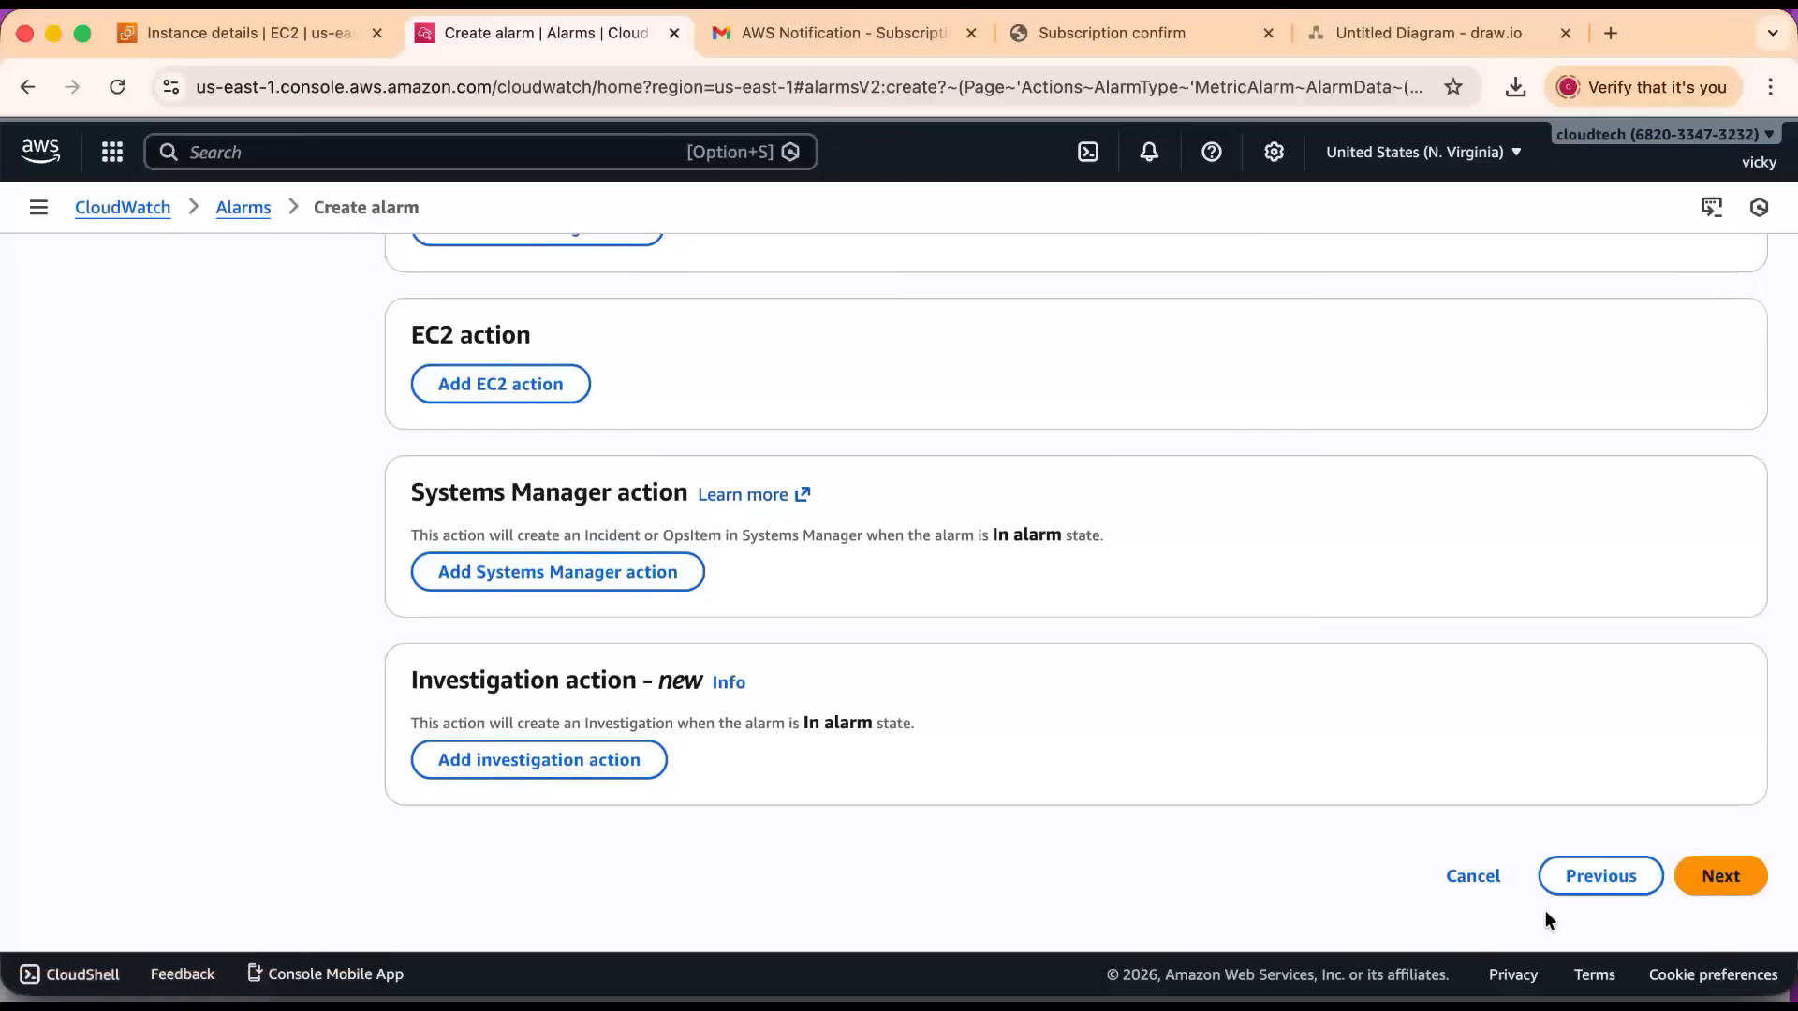
{"action": "left_click", "coordinate": [1704, 862]}
Name the alarm monitoring-ec2-cpu and proceed to the preview.
{"action": "left_click", "coordinate": [536, 549]}
{"action": "type", "text": "monitoring-ec2-cpu"}
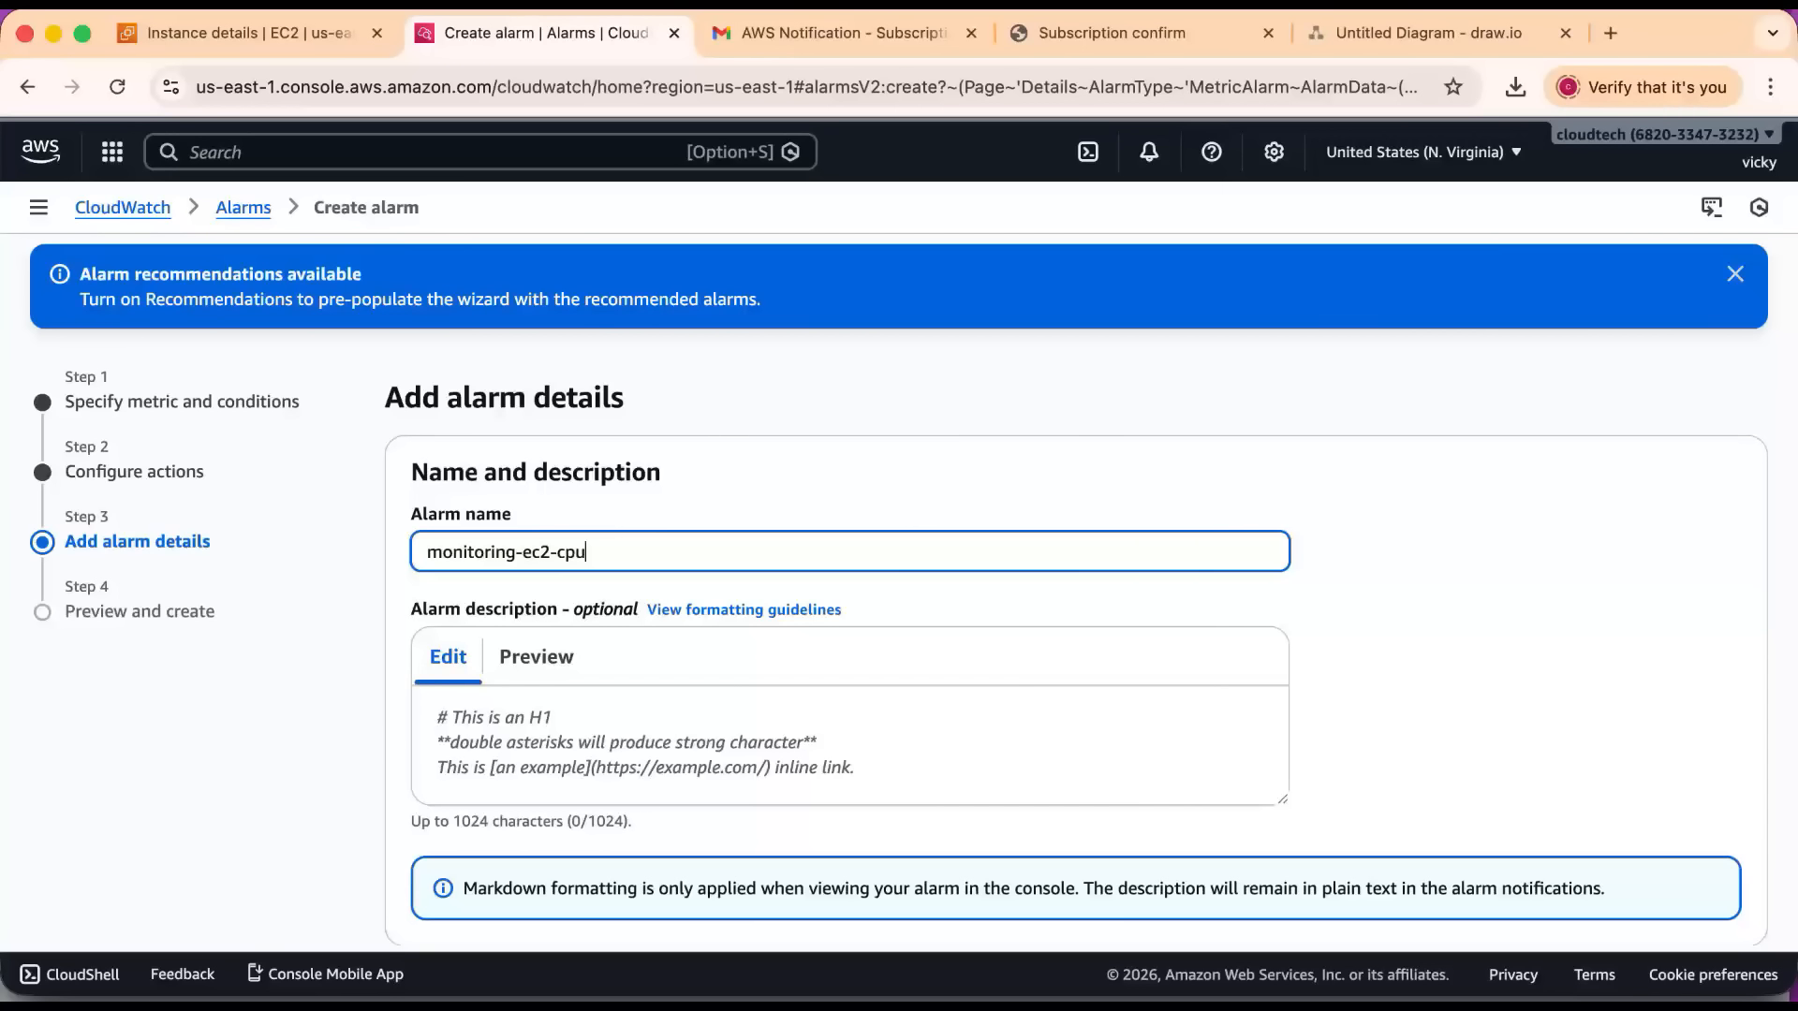
{"action": "scroll", "coordinate": [1717, 843], "scroll_direction": "down", "scroll_amount": 5}
{"action": "left_click", "coordinate": [1717, 871]}
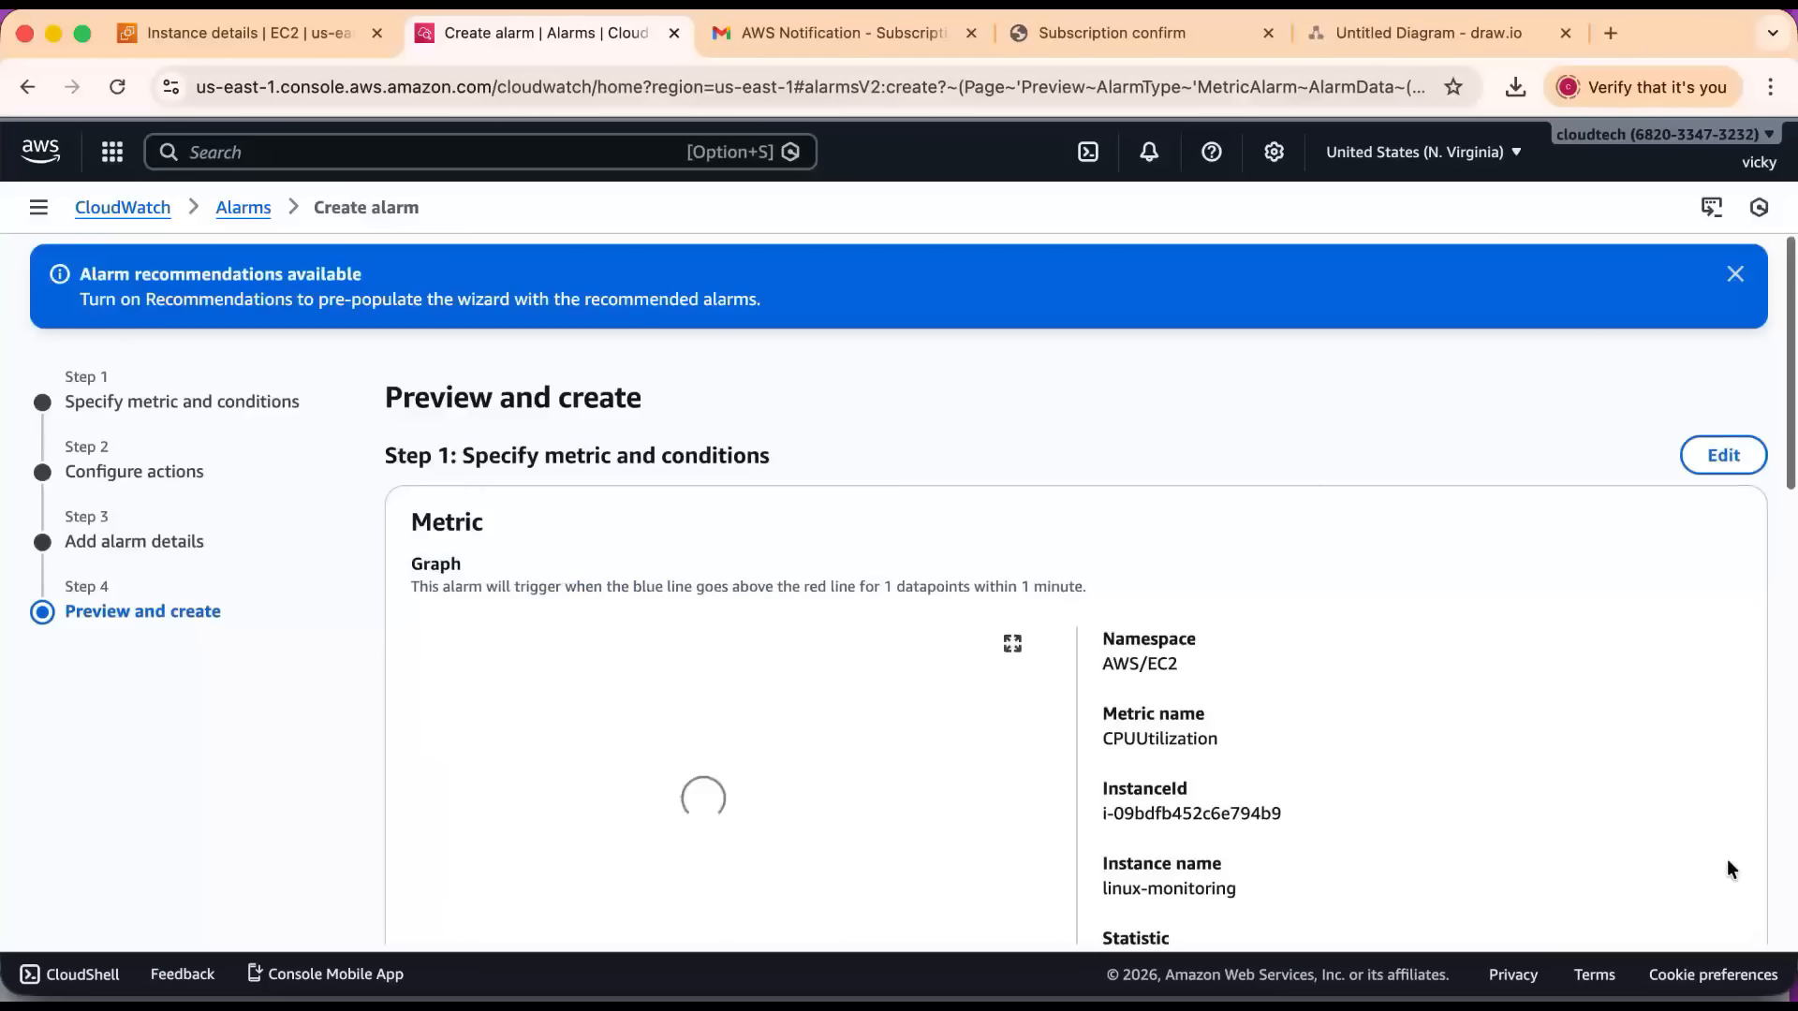
Review the alarm's metric, conditions, notification action and details, and create the alarm.
{"action": "scroll", "coordinate": [995, 620], "scroll_direction": "down", "scroll_amount": 2}
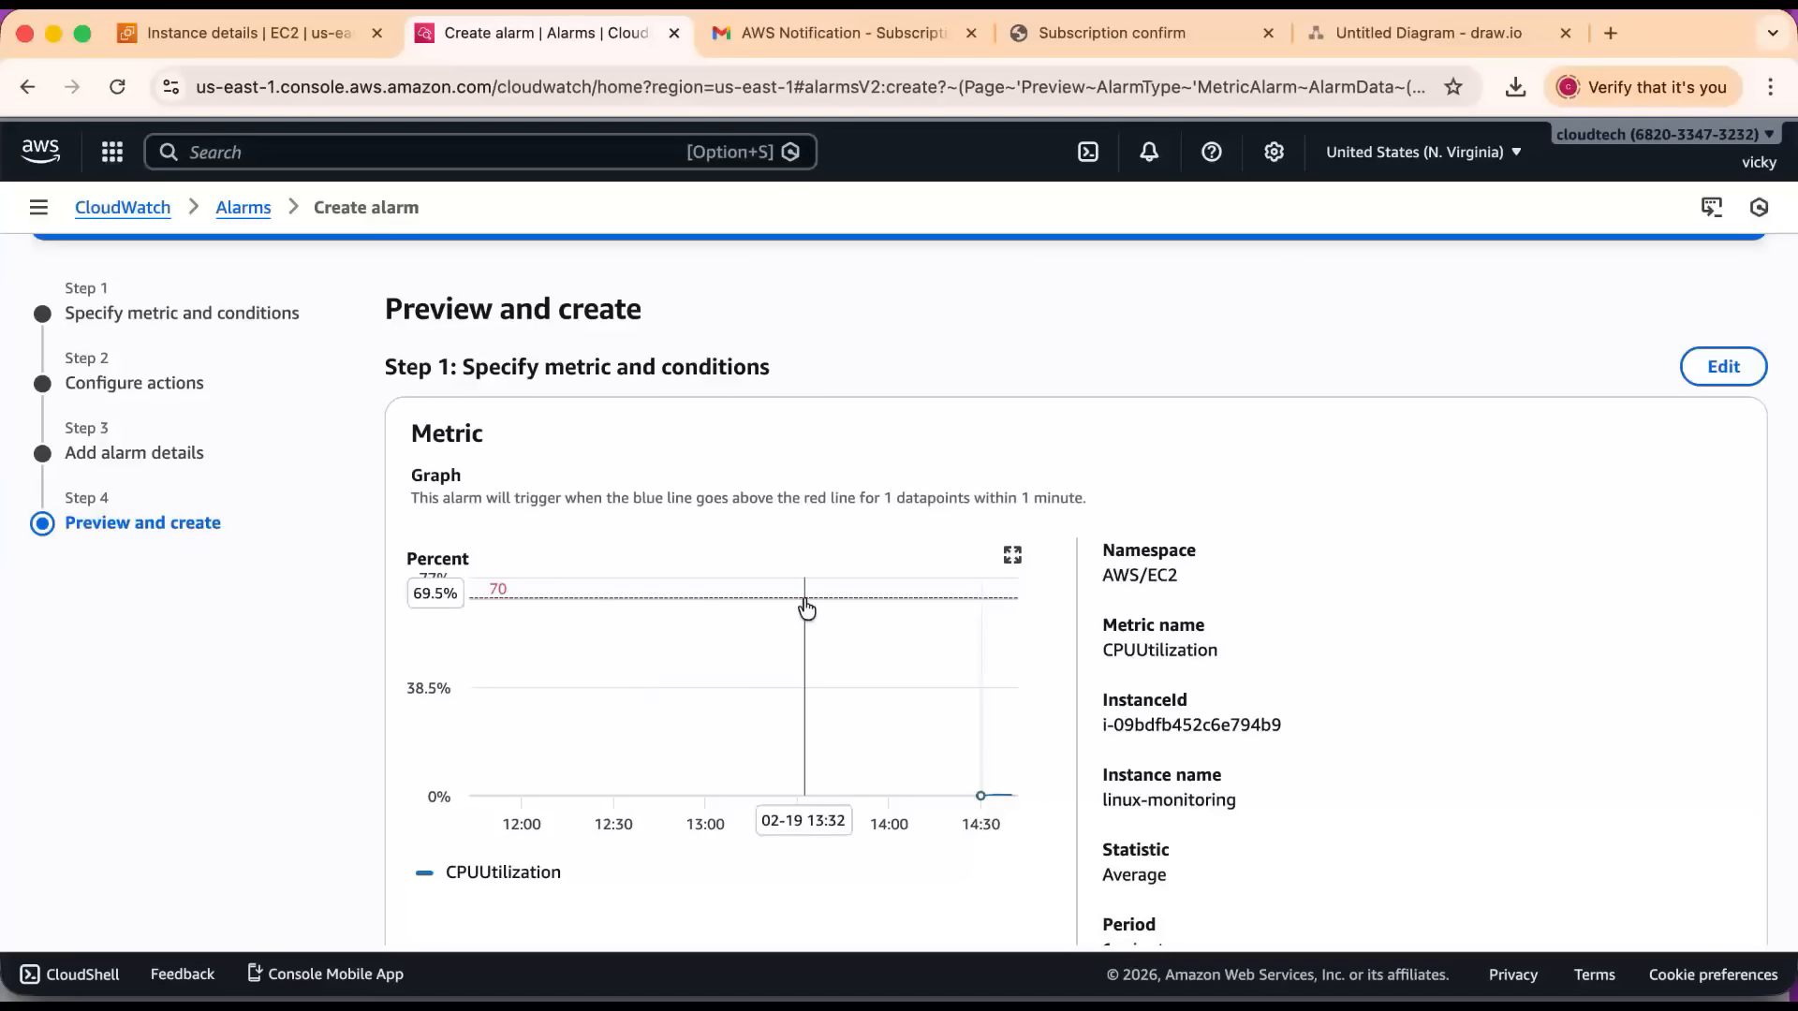
{"action": "scroll", "coordinate": [806, 609], "scroll_direction": "down", "scroll_amount": 3}
{"action": "scroll", "coordinate": [806, 610], "scroll_direction": "down", "scroll_amount": 10}
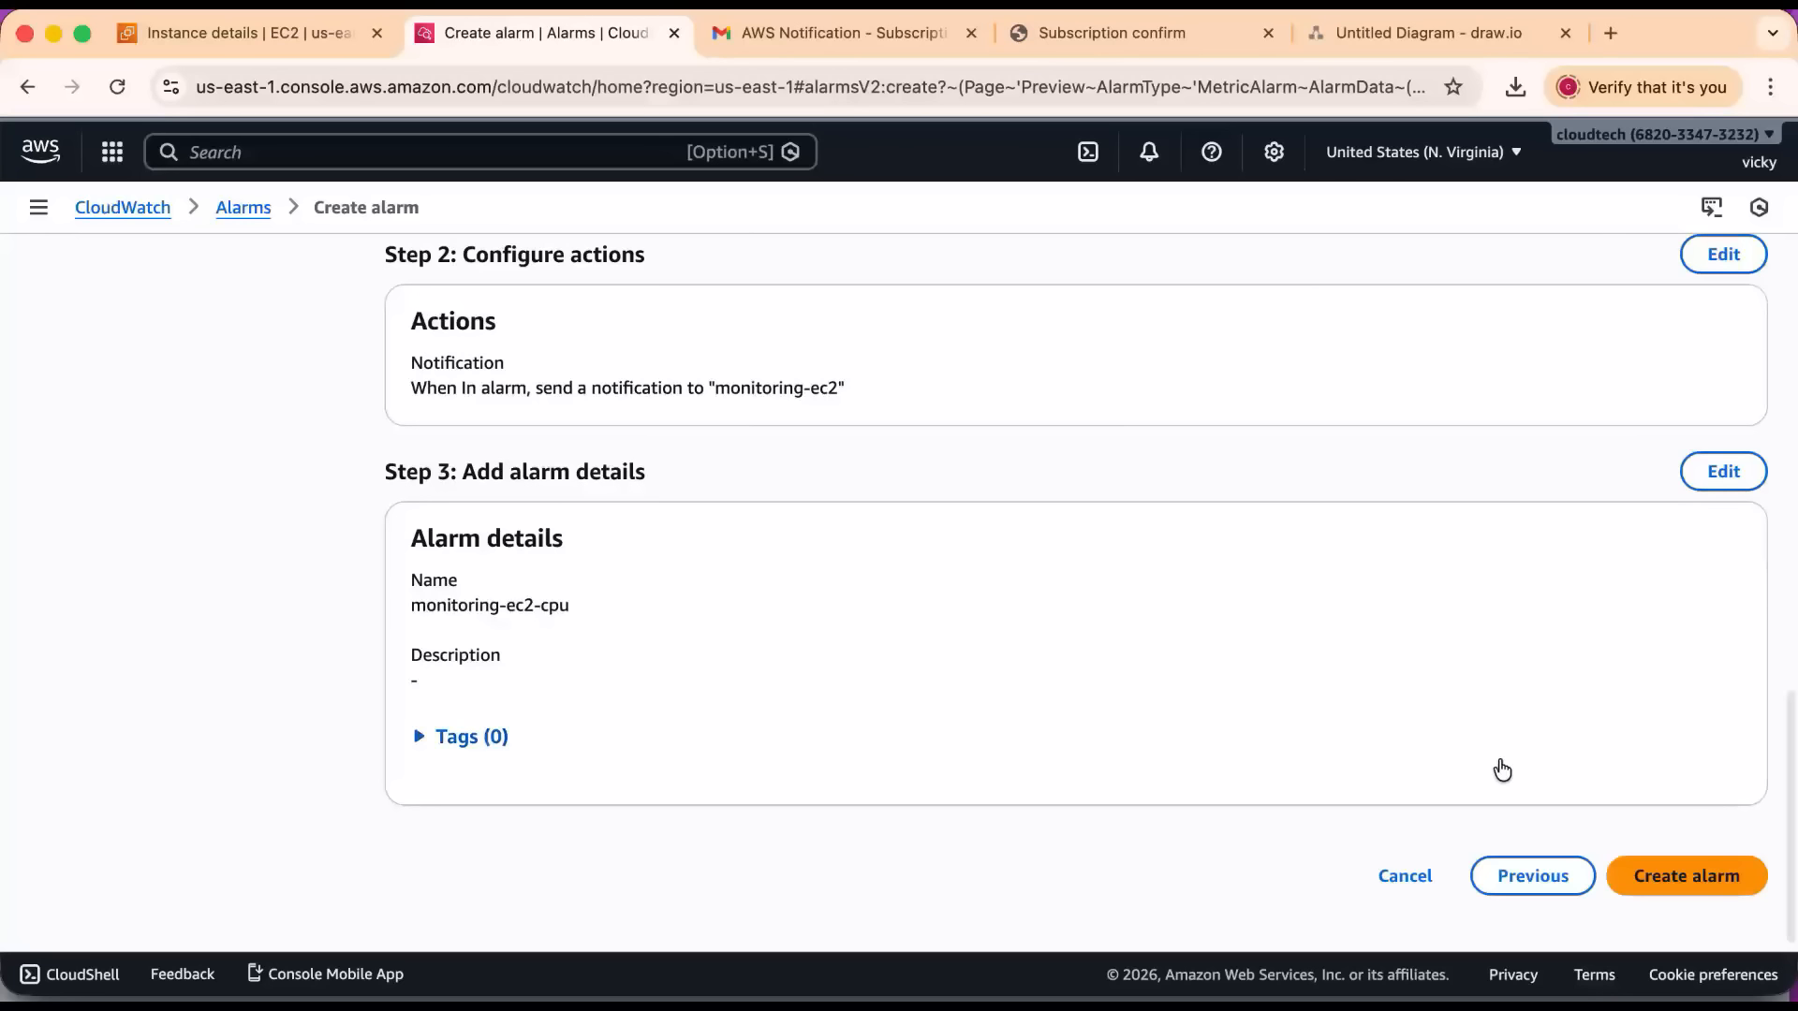
{"action": "left_click", "coordinate": [1688, 873]}
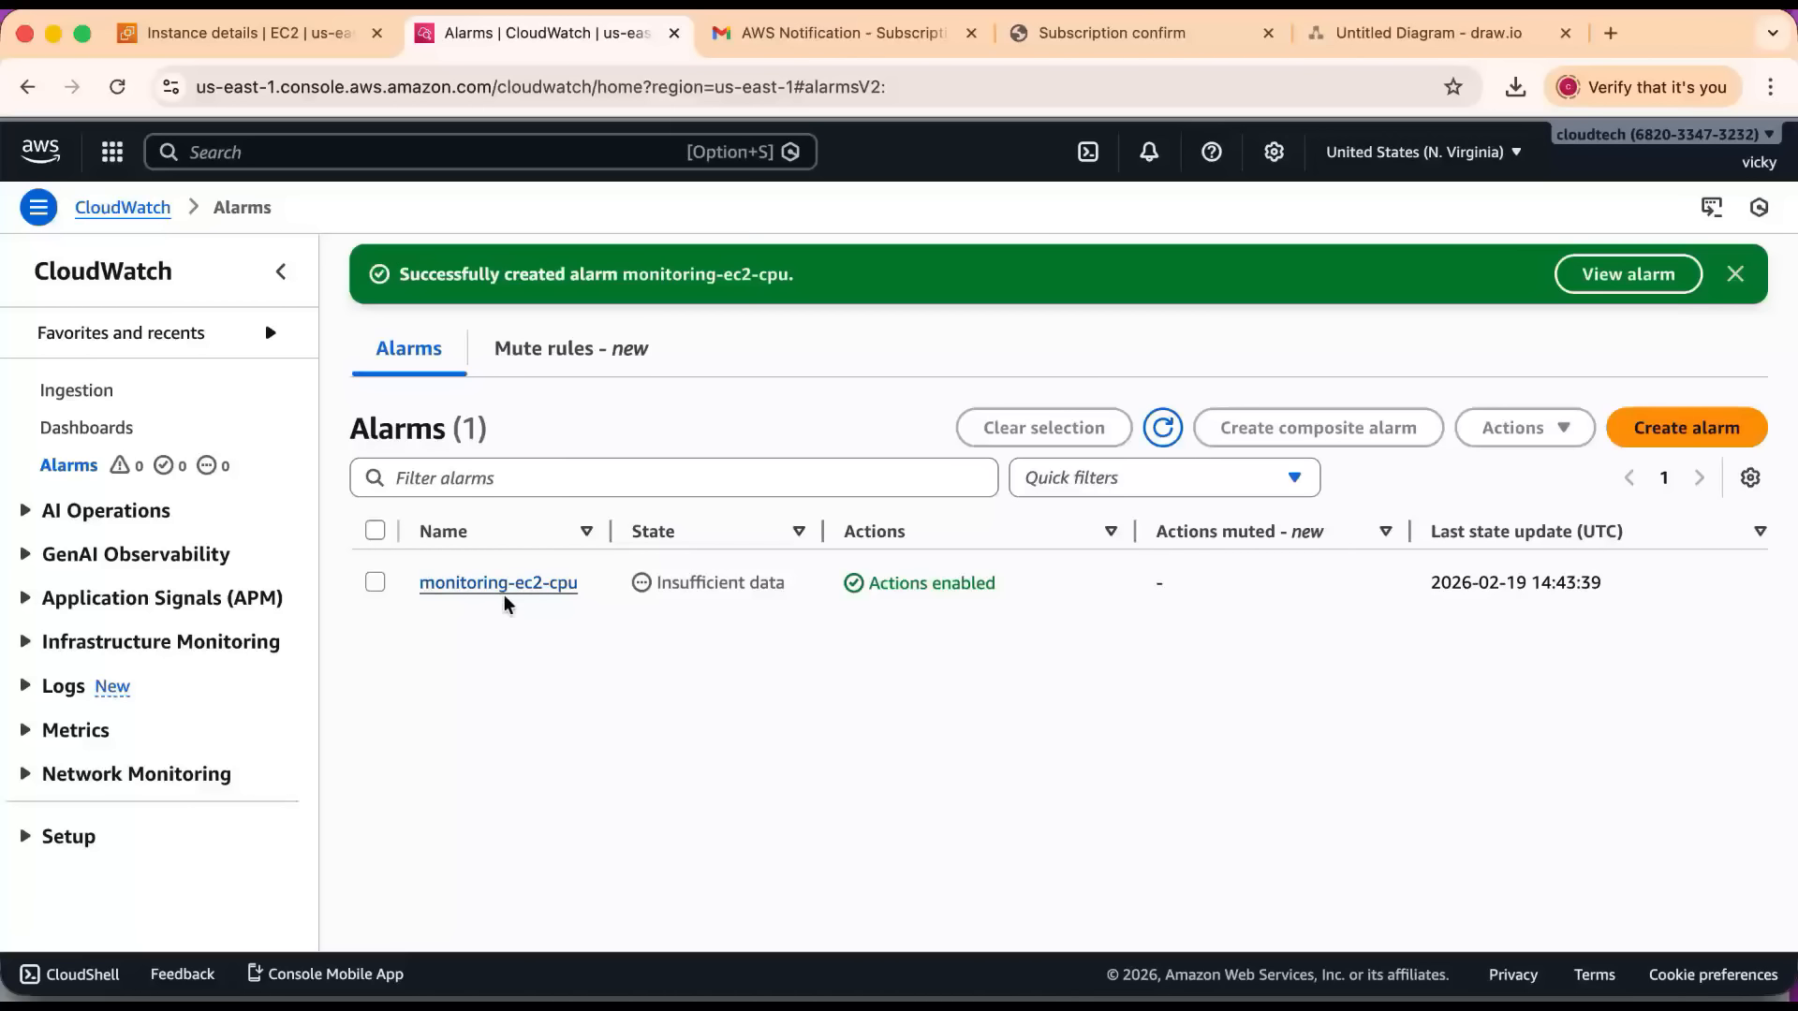
Check the state of the monitoring-ec2-cpu alarm and refresh the alarms list.
{"action": "left_click", "coordinate": [796, 590]}
{"action": "left_click_drag", "start_coordinate": [796, 590], "coordinate": [650, 590]}
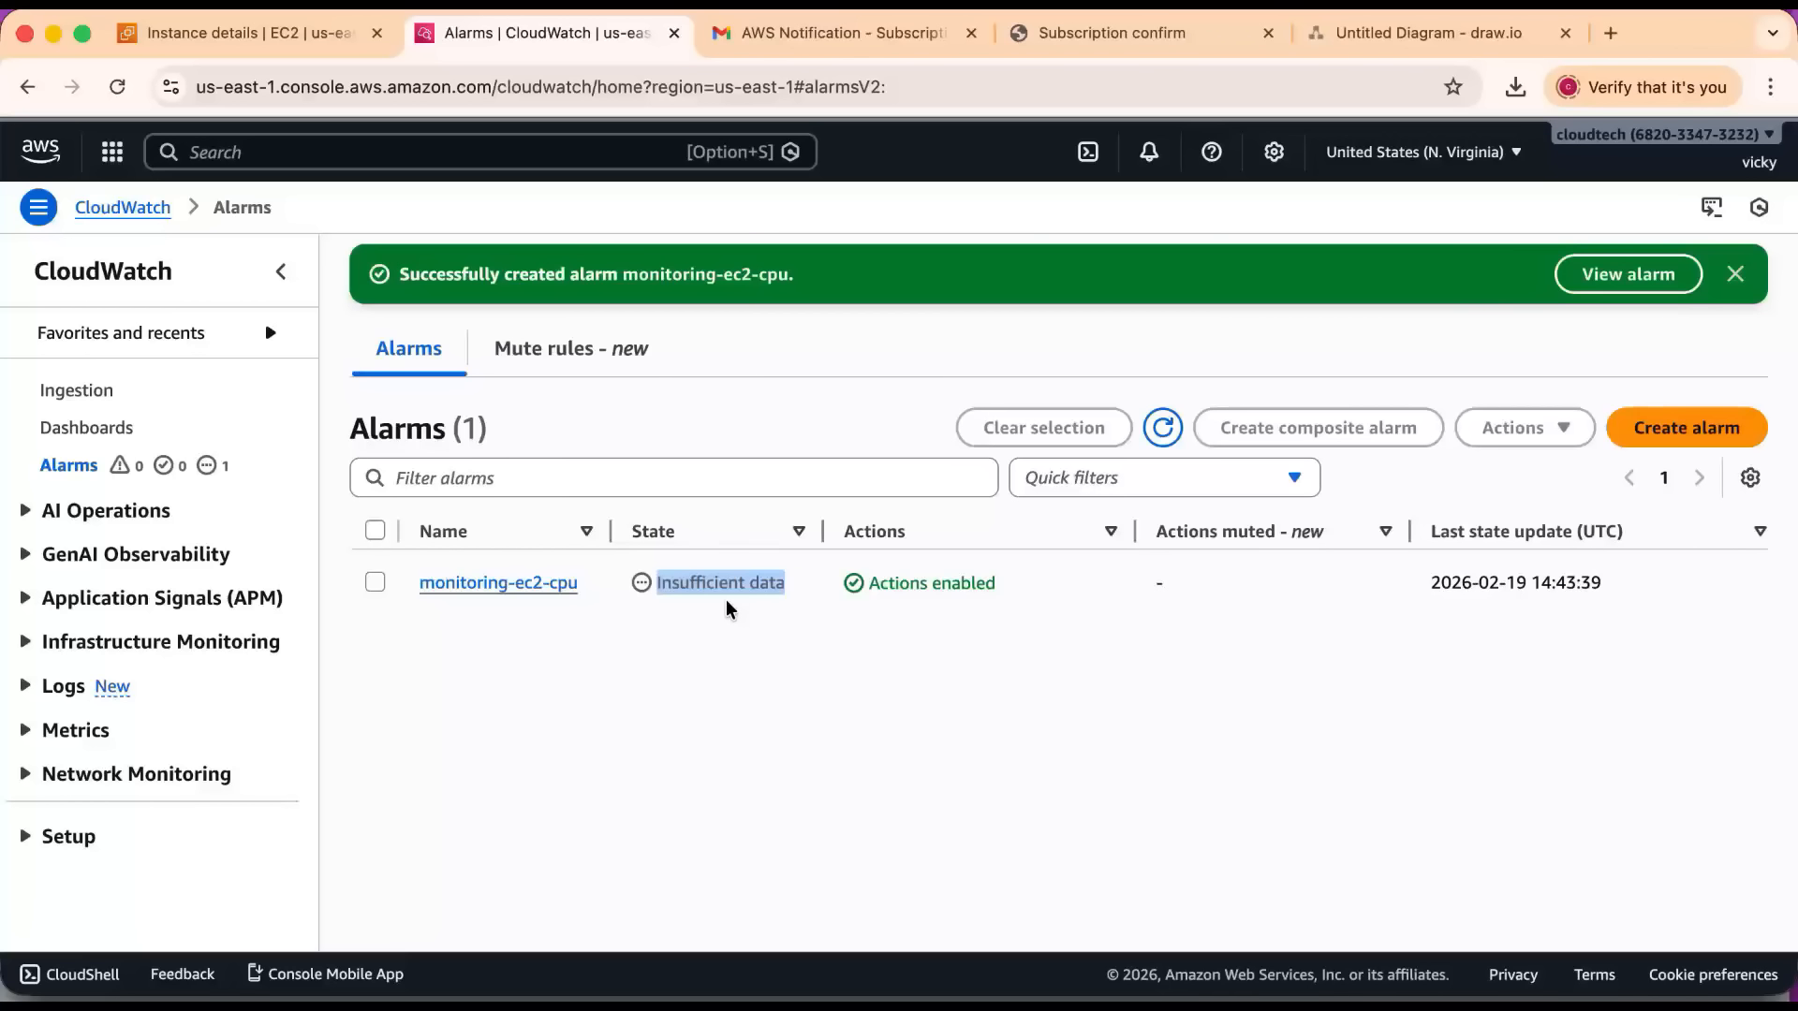
{"action": "left_click", "coordinate": [726, 607]}
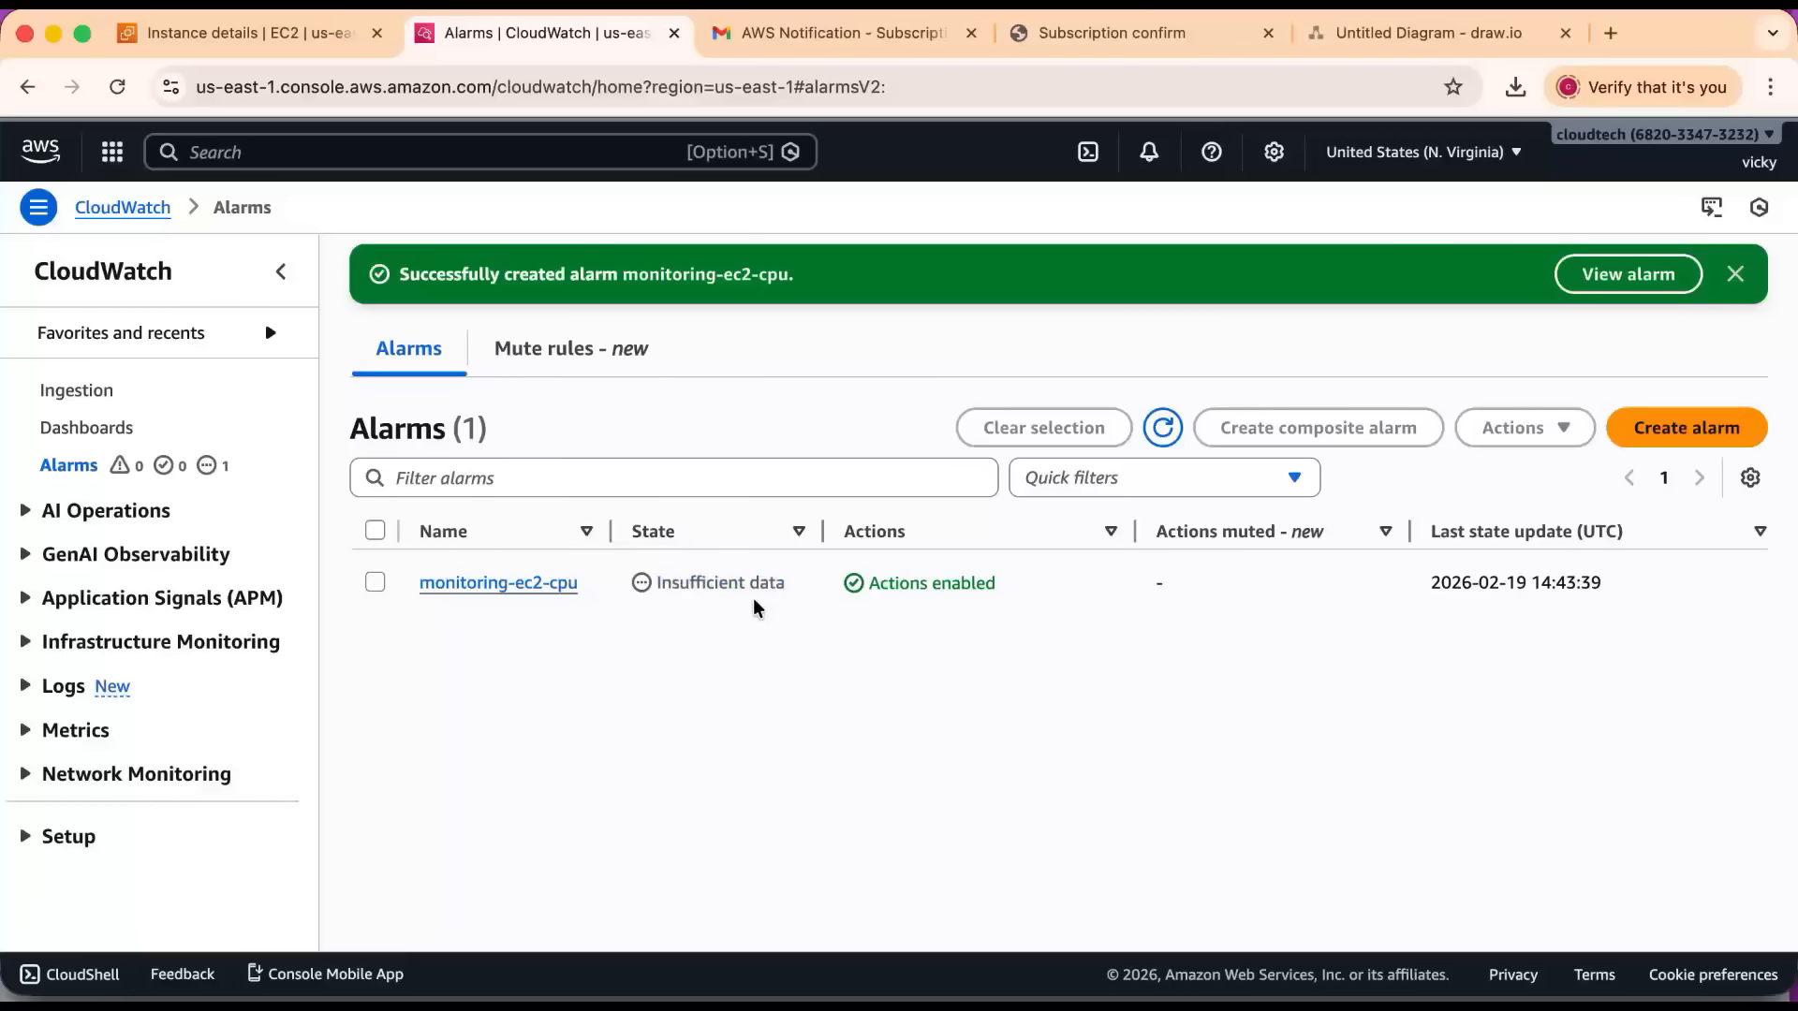
{"action": "left_click", "coordinate": [1161, 428]}
{"action": "left_click_drag", "start_coordinate": [792, 586], "coordinate": [653, 589]}
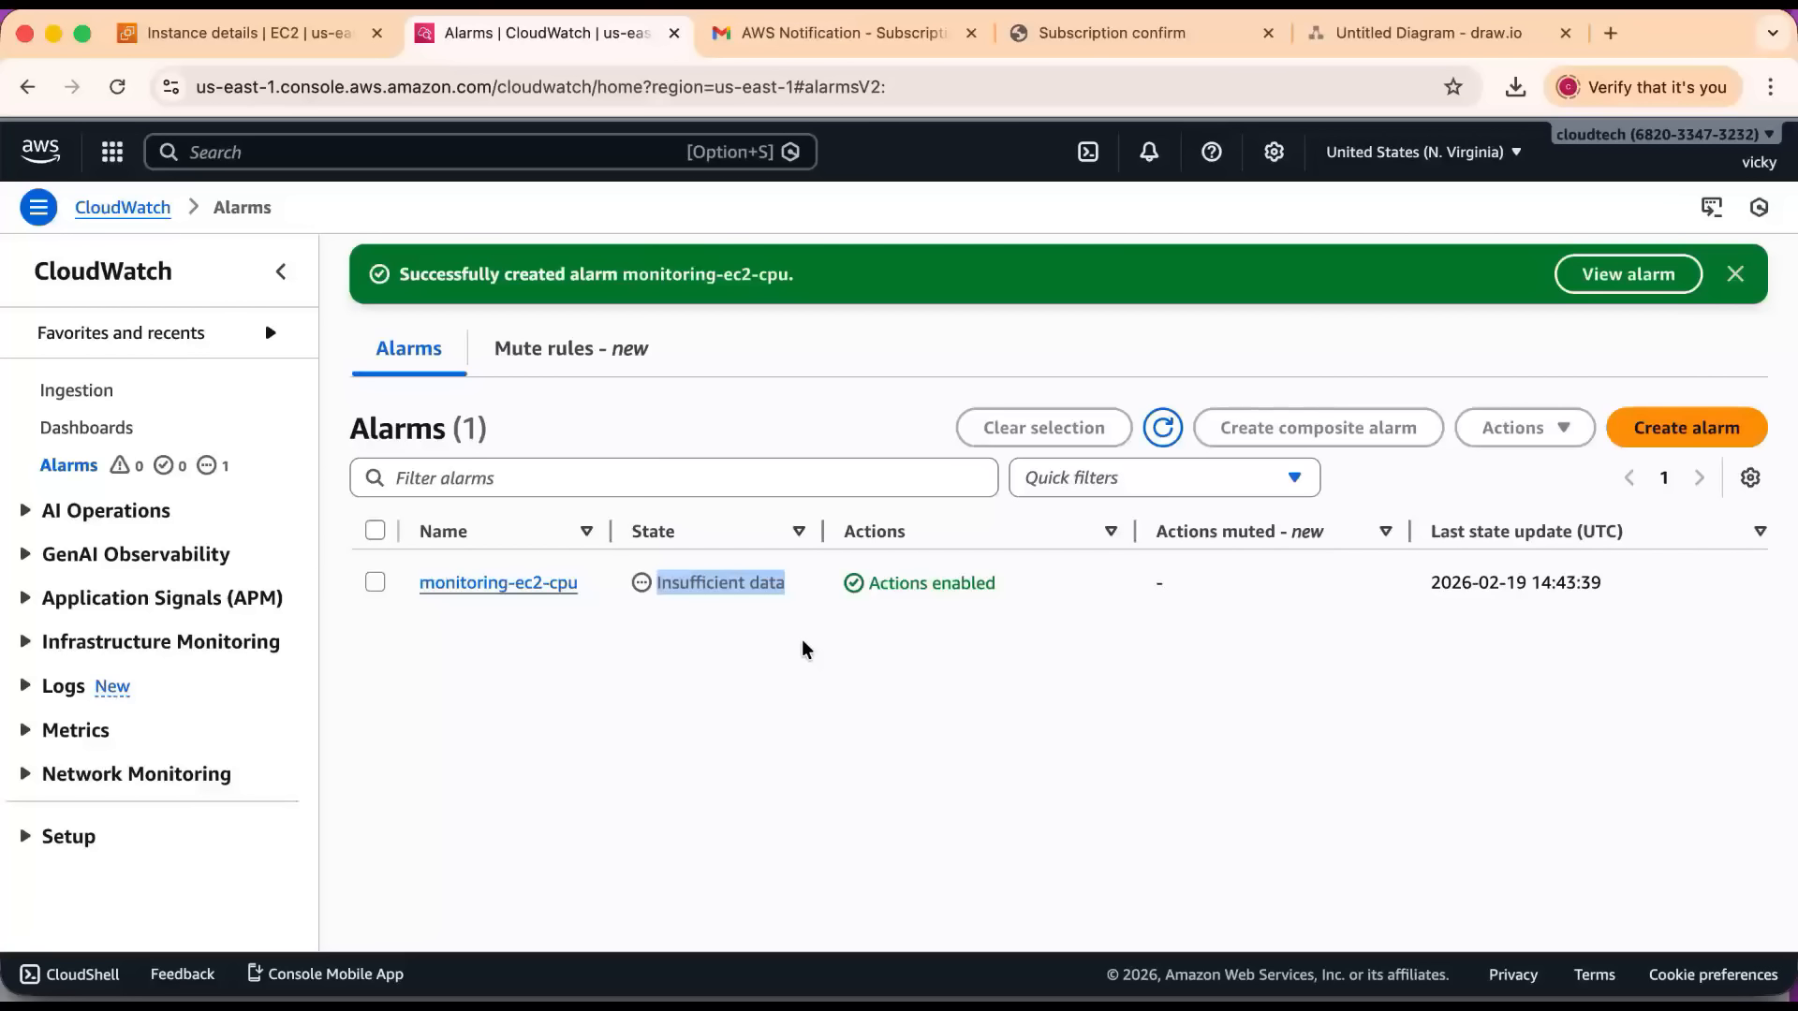
Switch to the terminal with the SSH session on the linux-monitoring instance and check that its prompt responds.
{"action": "left_click", "coordinate": [333, 41]}
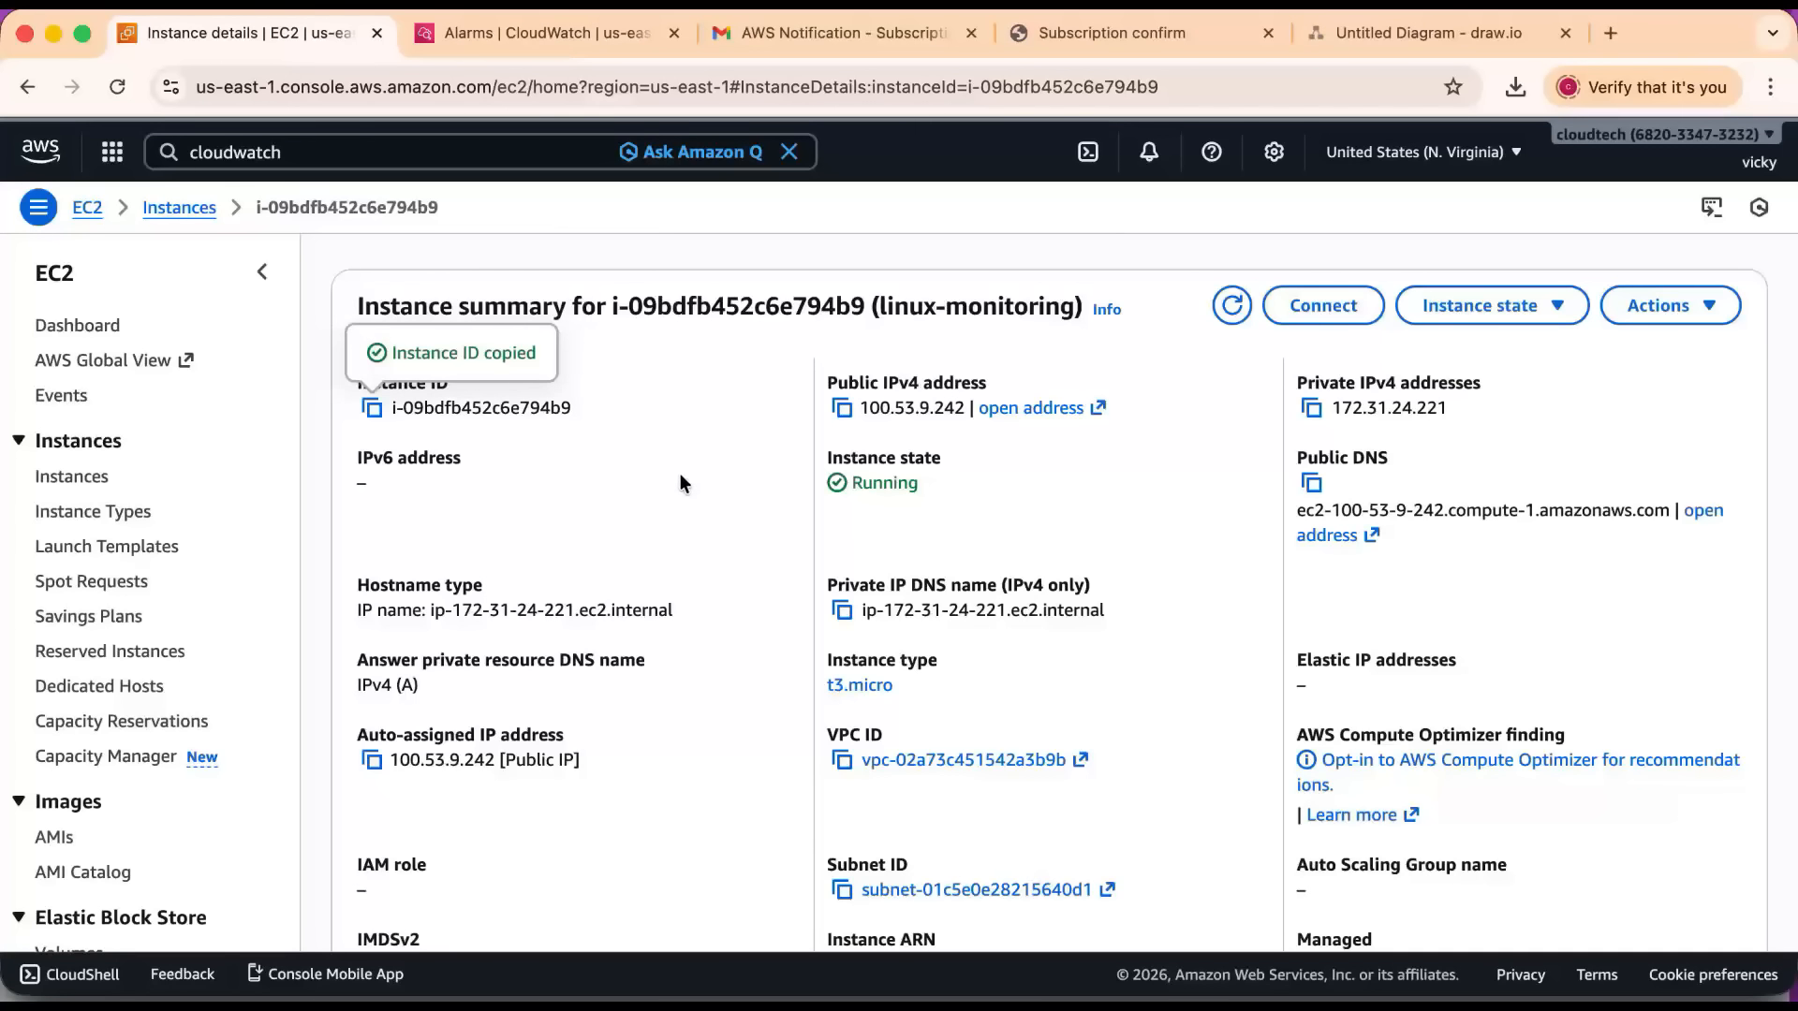
{"action": "left_click", "coordinate": [335, 992]}
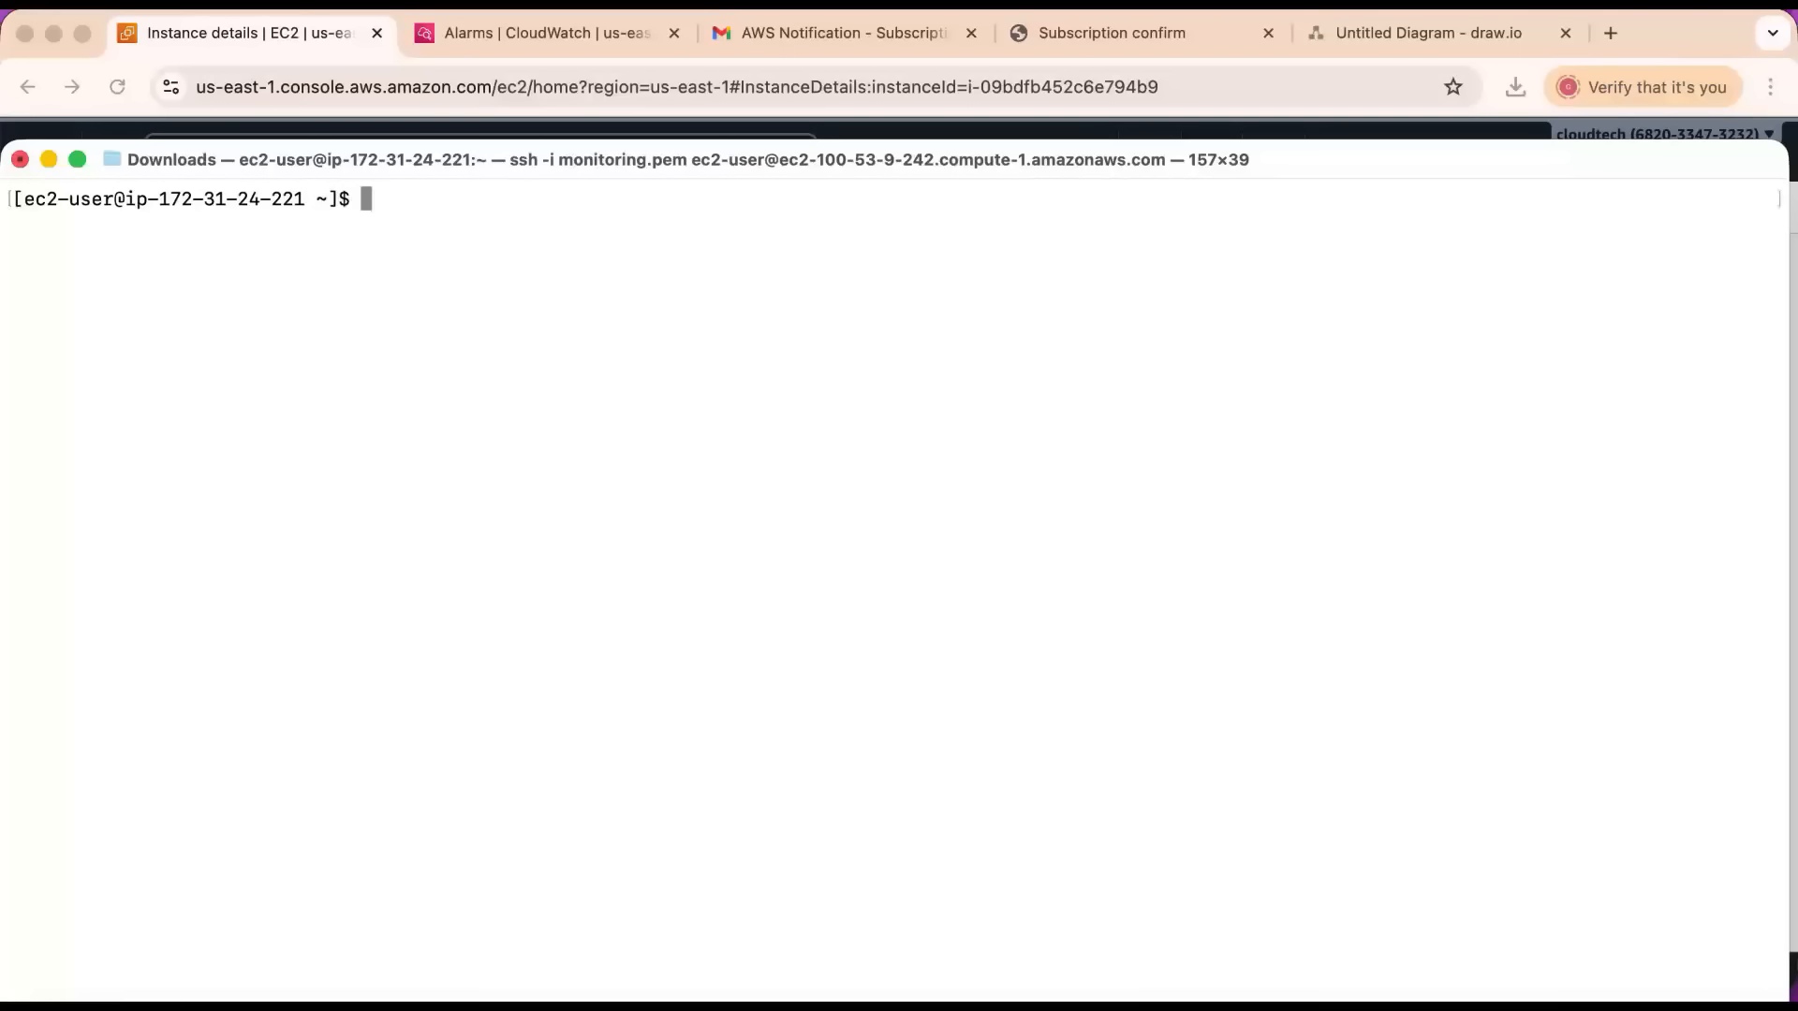
{"action": "key", "text": "Return"}
{"action": "key", "text": "Return"}
{"action": "key", "text": "Return"}
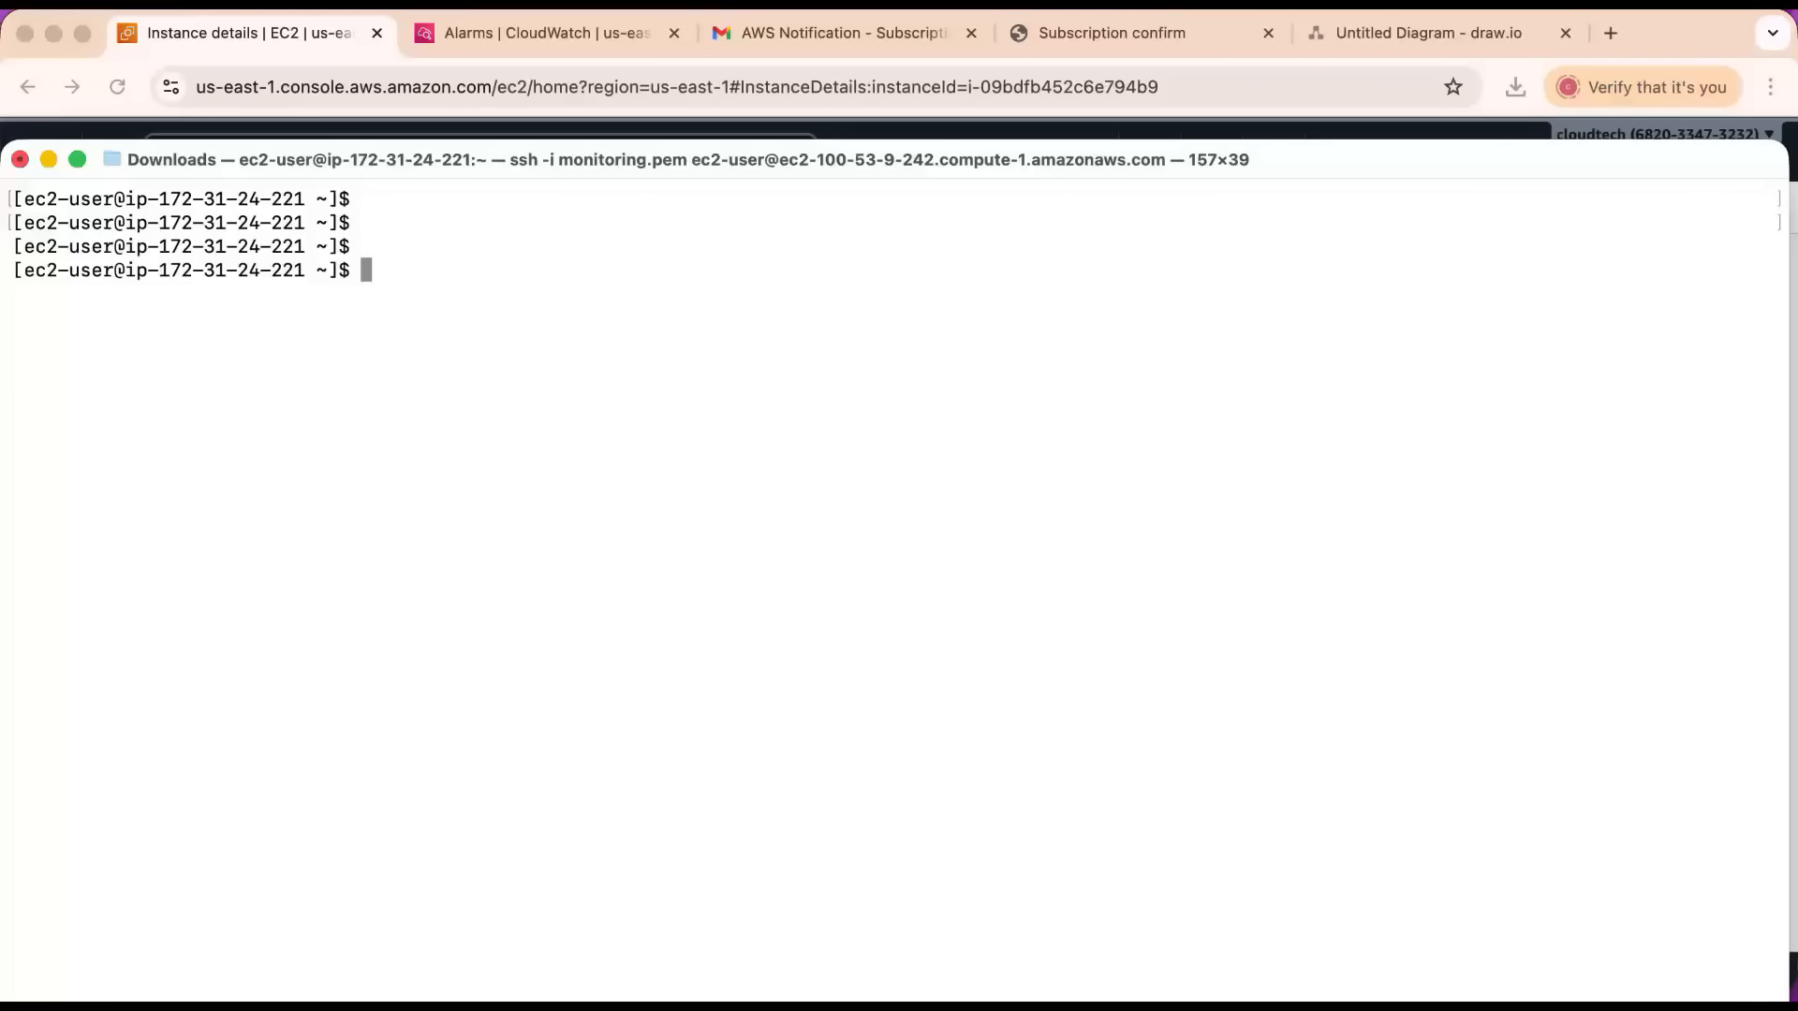
{"action": "type", "text": "yes >"}
{"action": "key", "text": "BackSpace"}
{"action": "key", "text": "BackSpace"}
{"action": "key", "text": "BackSpace"}
{"action": "key", "text": "BackSpace"}
{"action": "key", "text": "BackSpace"}
Run top on the instance and check the CPU usage line.
{"action": "type", "text": "topic"}
{"action": "key", "text": "BackSpace"}
{"action": "key", "text": "BackSpace"}
{"action": "key", "text": "Return"}
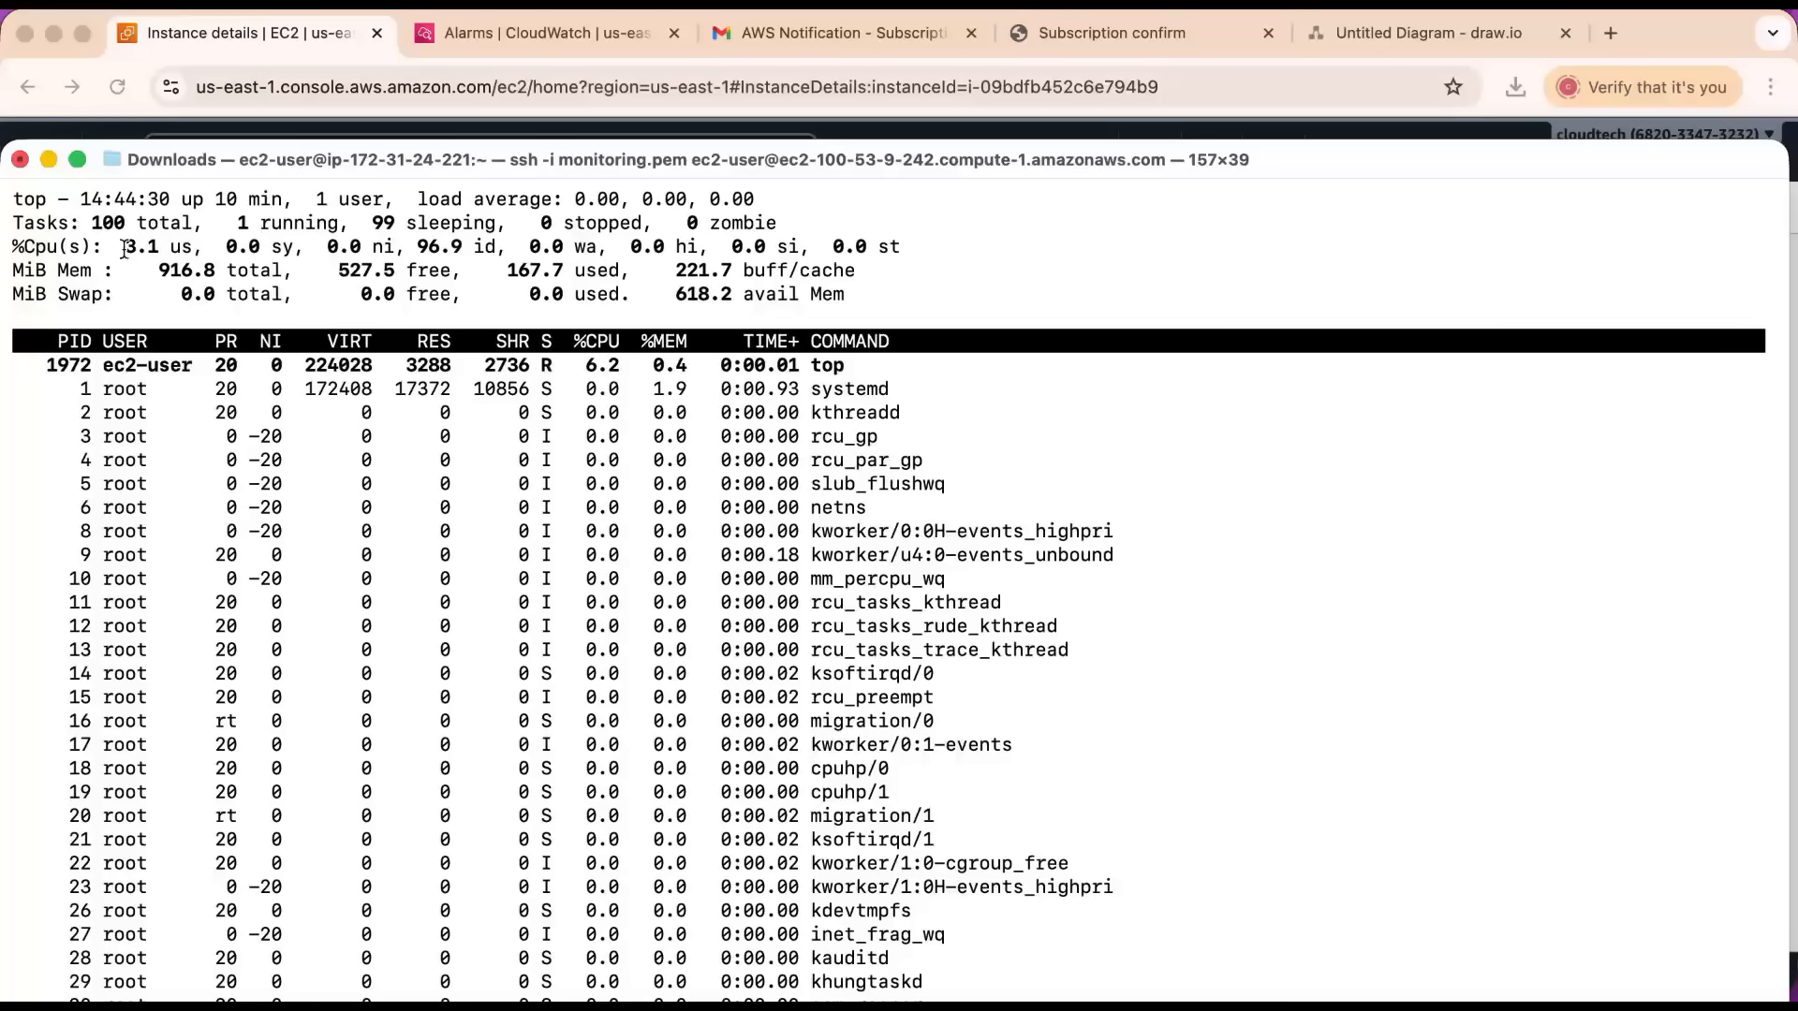
{"action": "left_click_drag", "start_coordinate": [125, 245], "coordinate": [202, 246]}
{"action": "left_click", "coordinate": [1042, 570]}
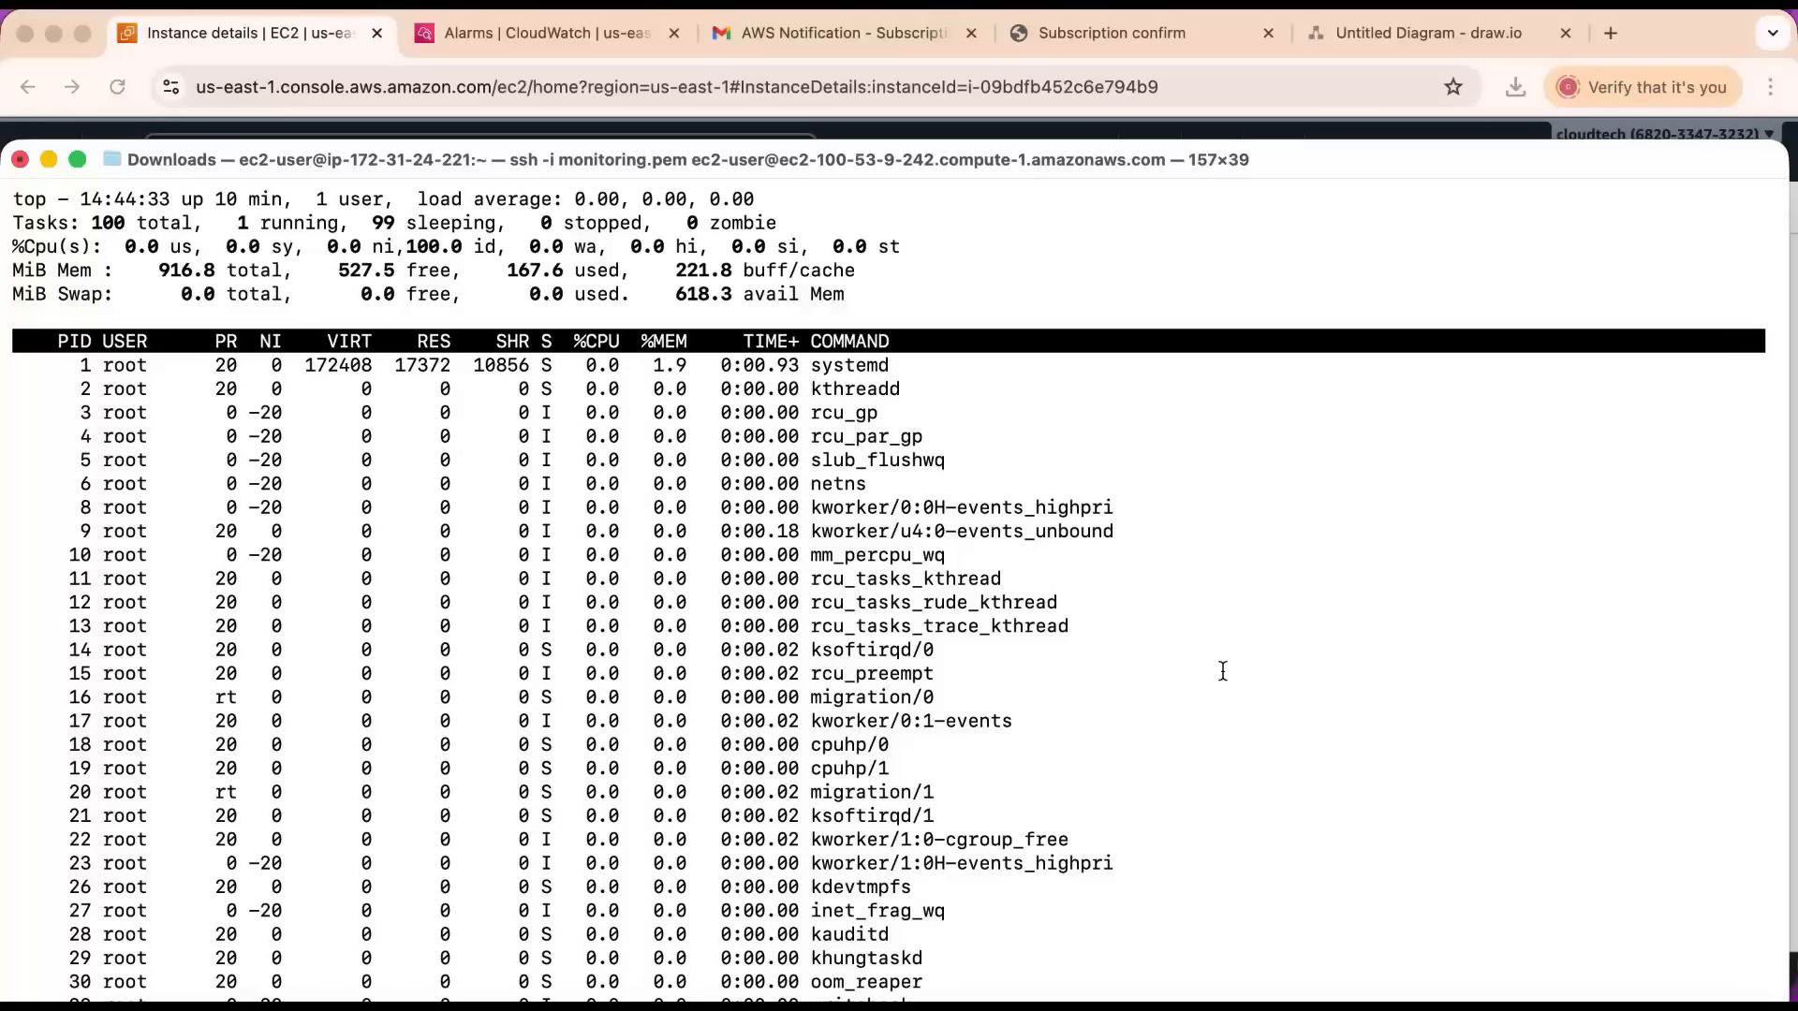
Quit top, clear the terminal and start a background CPU load with the command yes > /dev/null &.
{"action": "key", "text": "ctrl+x"}
{"action": "key", "text": "ctrl+c"}
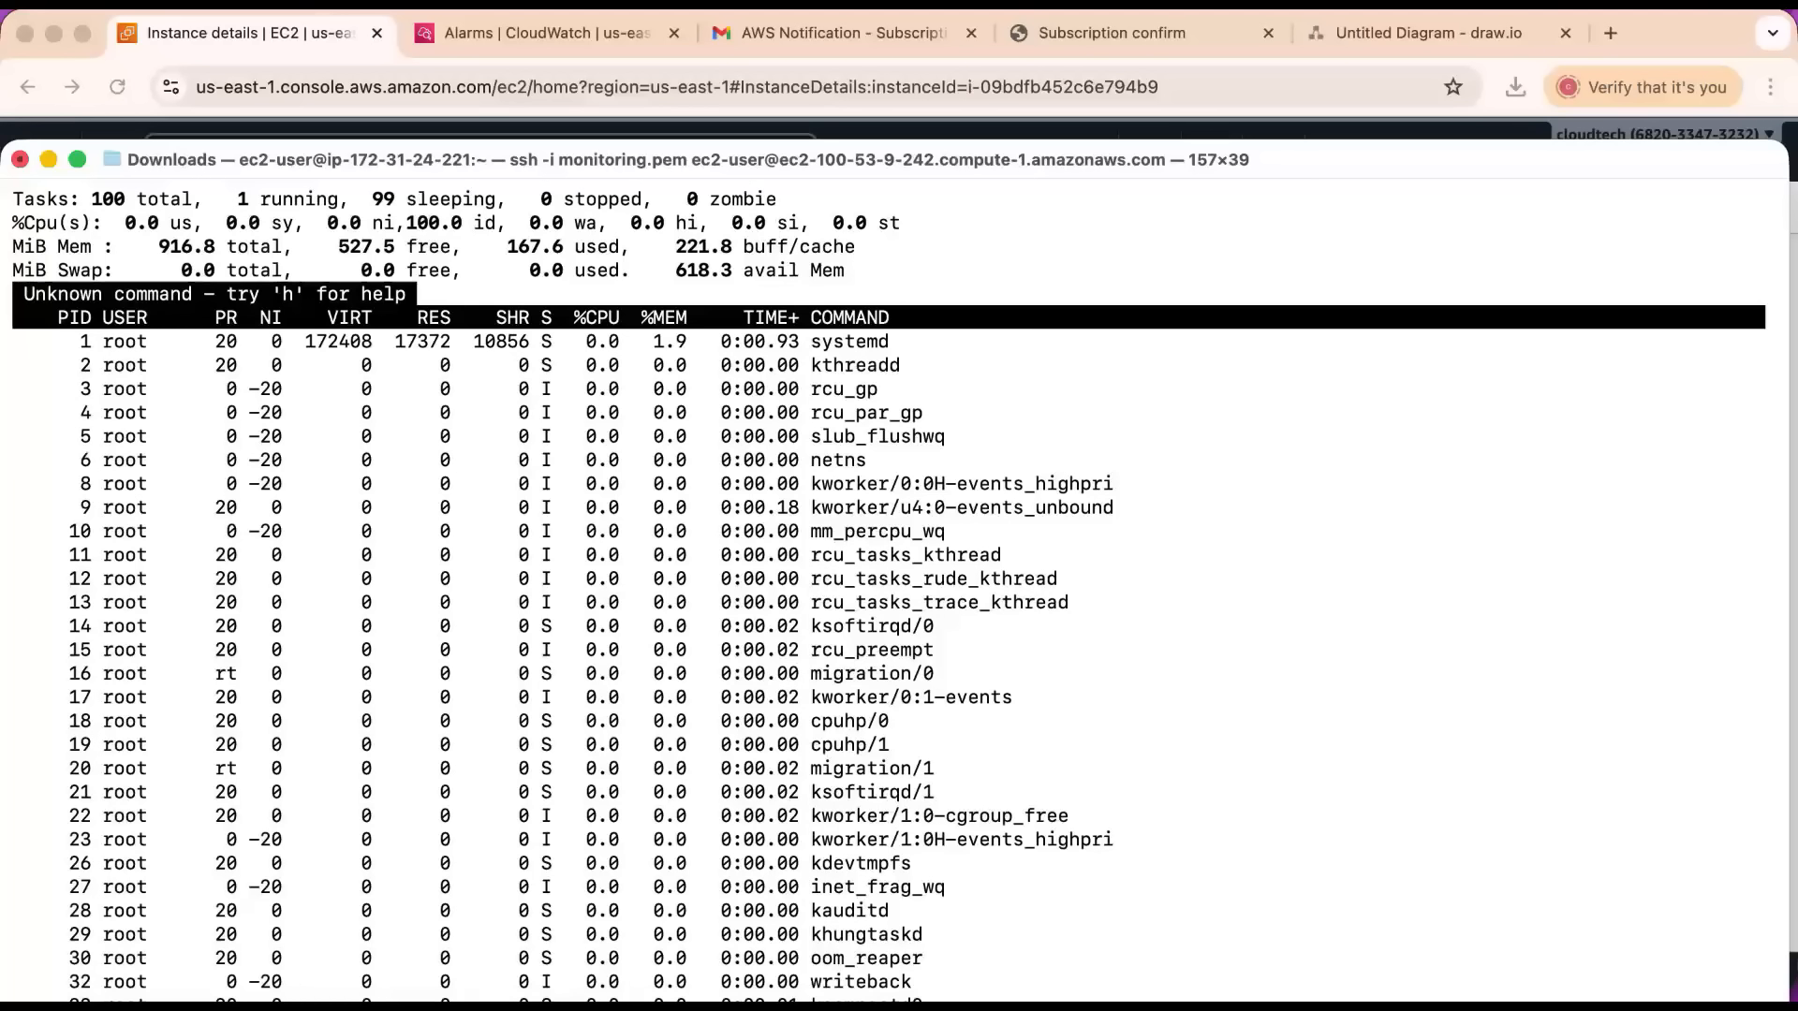
{"action": "key", "text": "Return"}
{"action": "key", "text": "ctrl+l"}
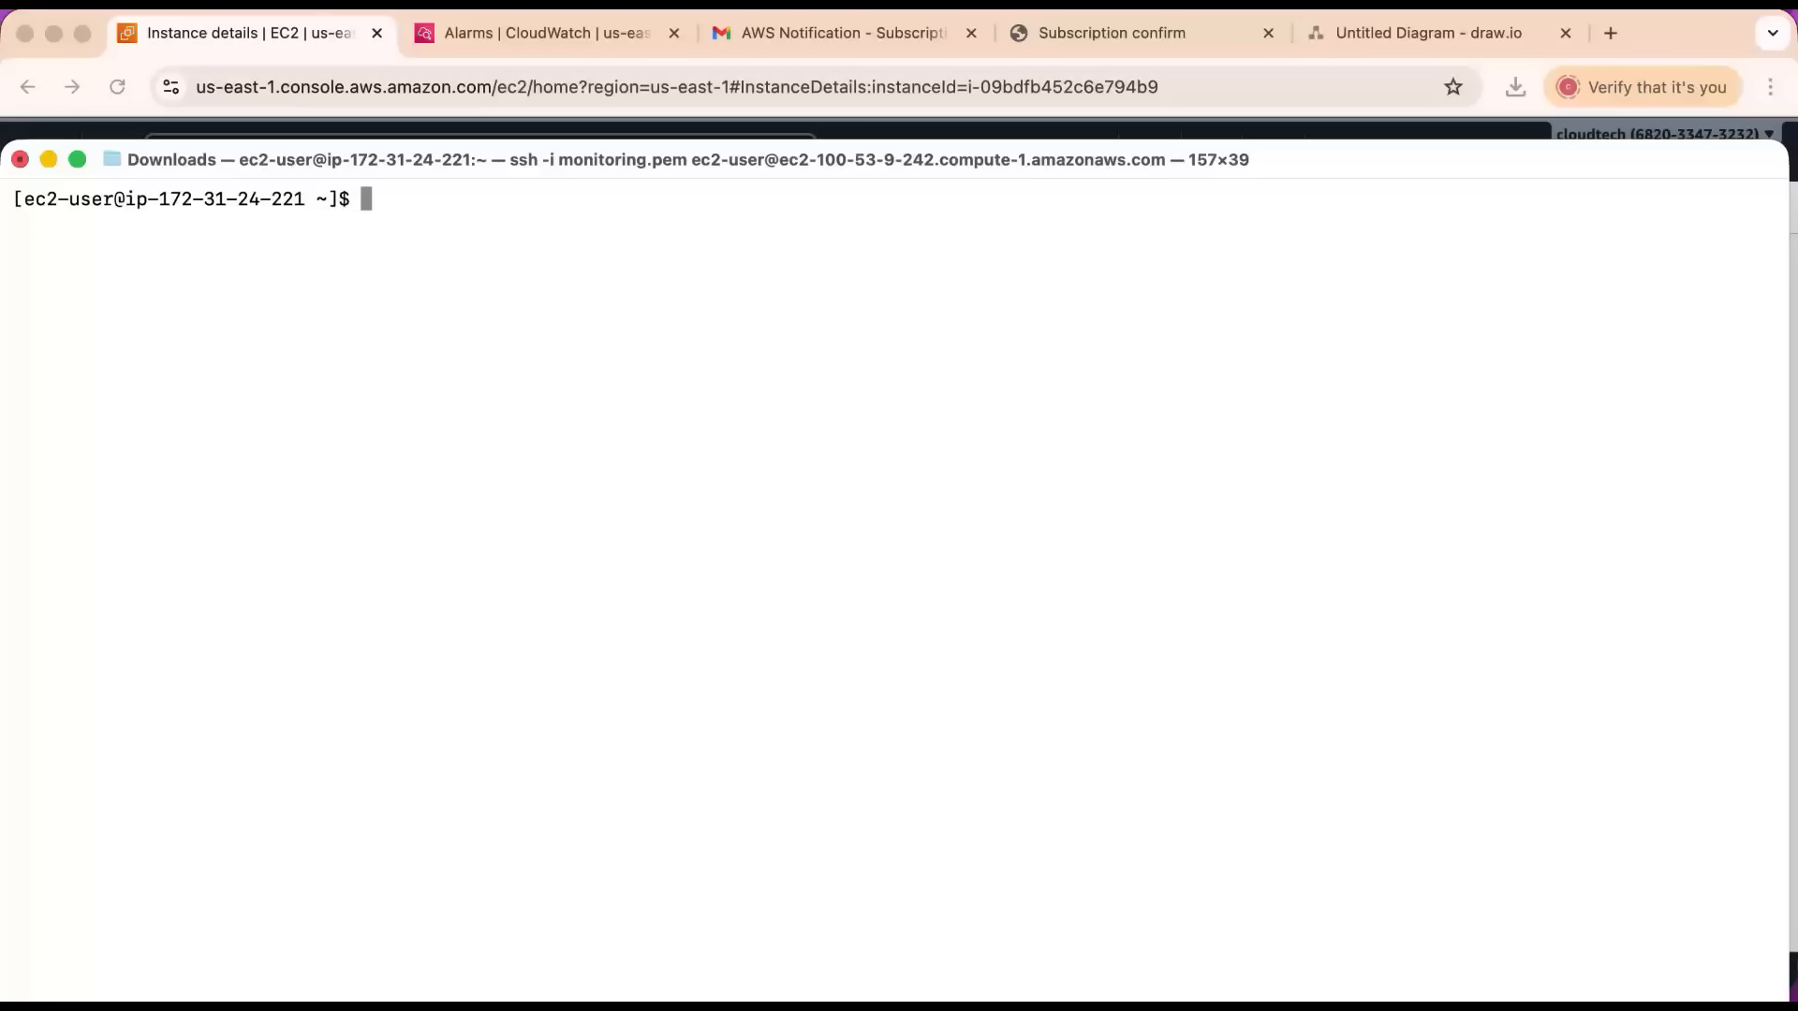
{"action": "type", "text": "yes > /dev/null "}
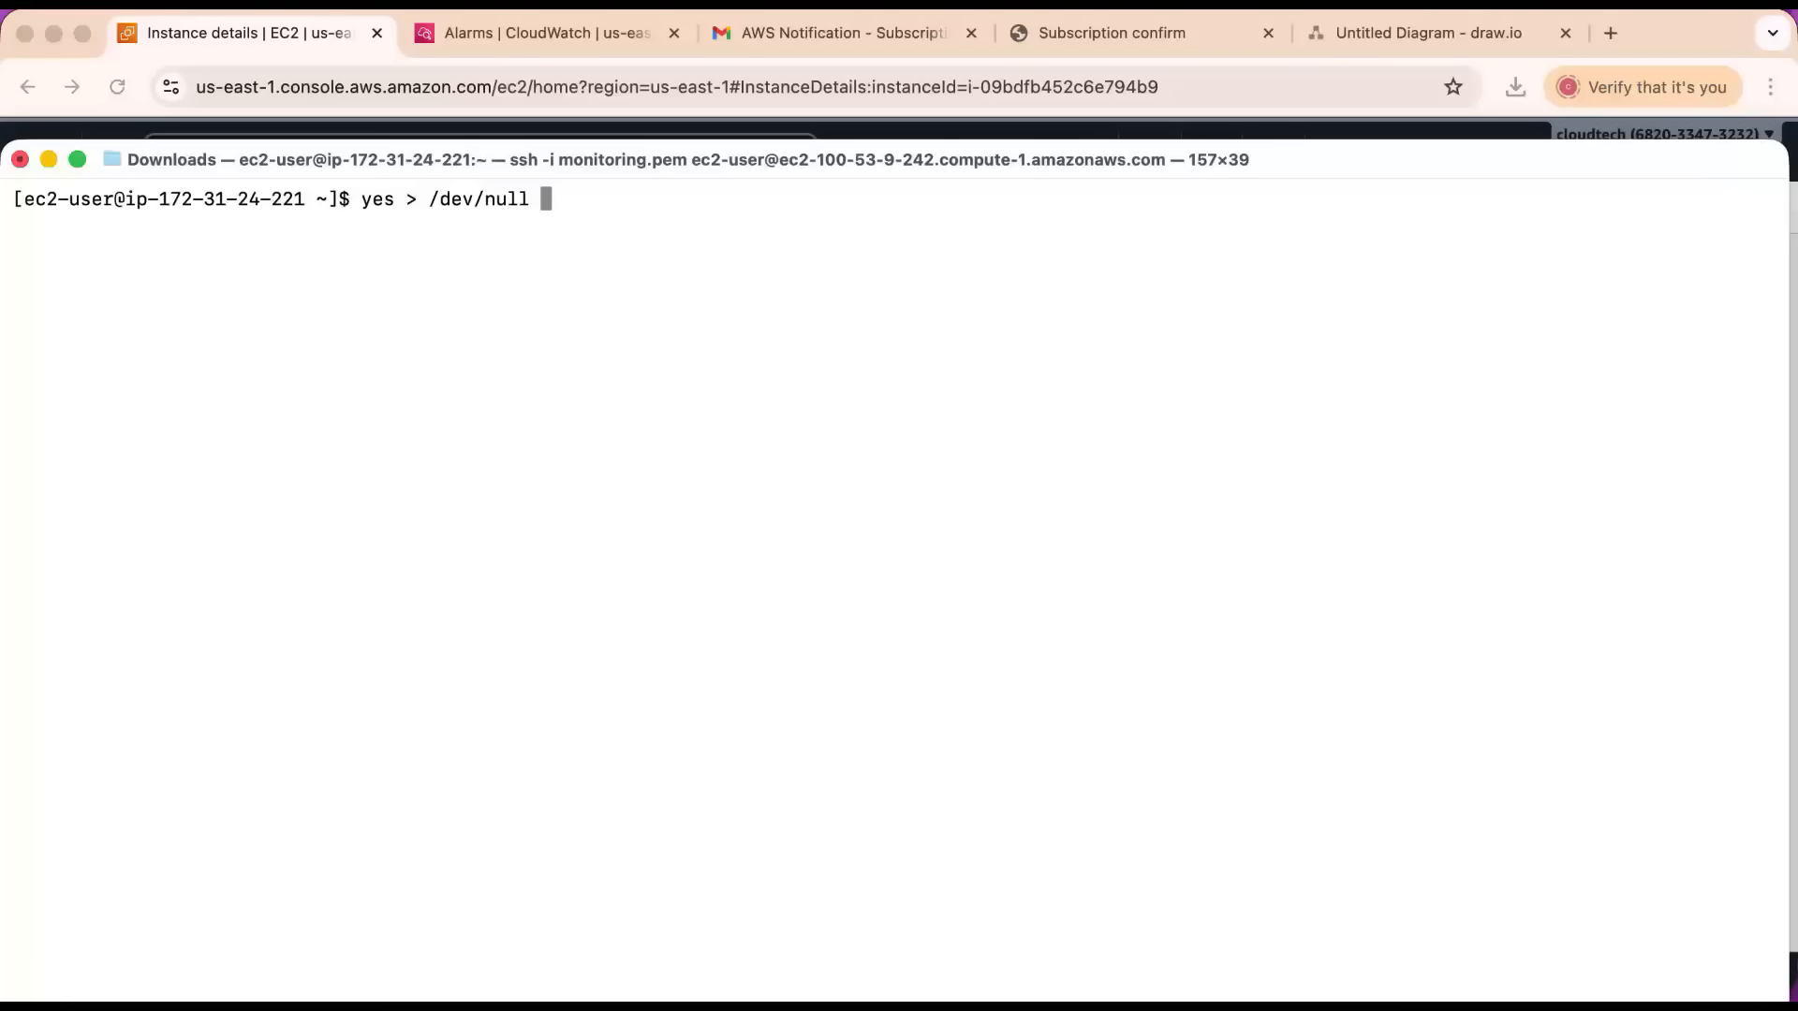
{"action": "type", "text": "&"}
{"action": "key", "text": "Return"}
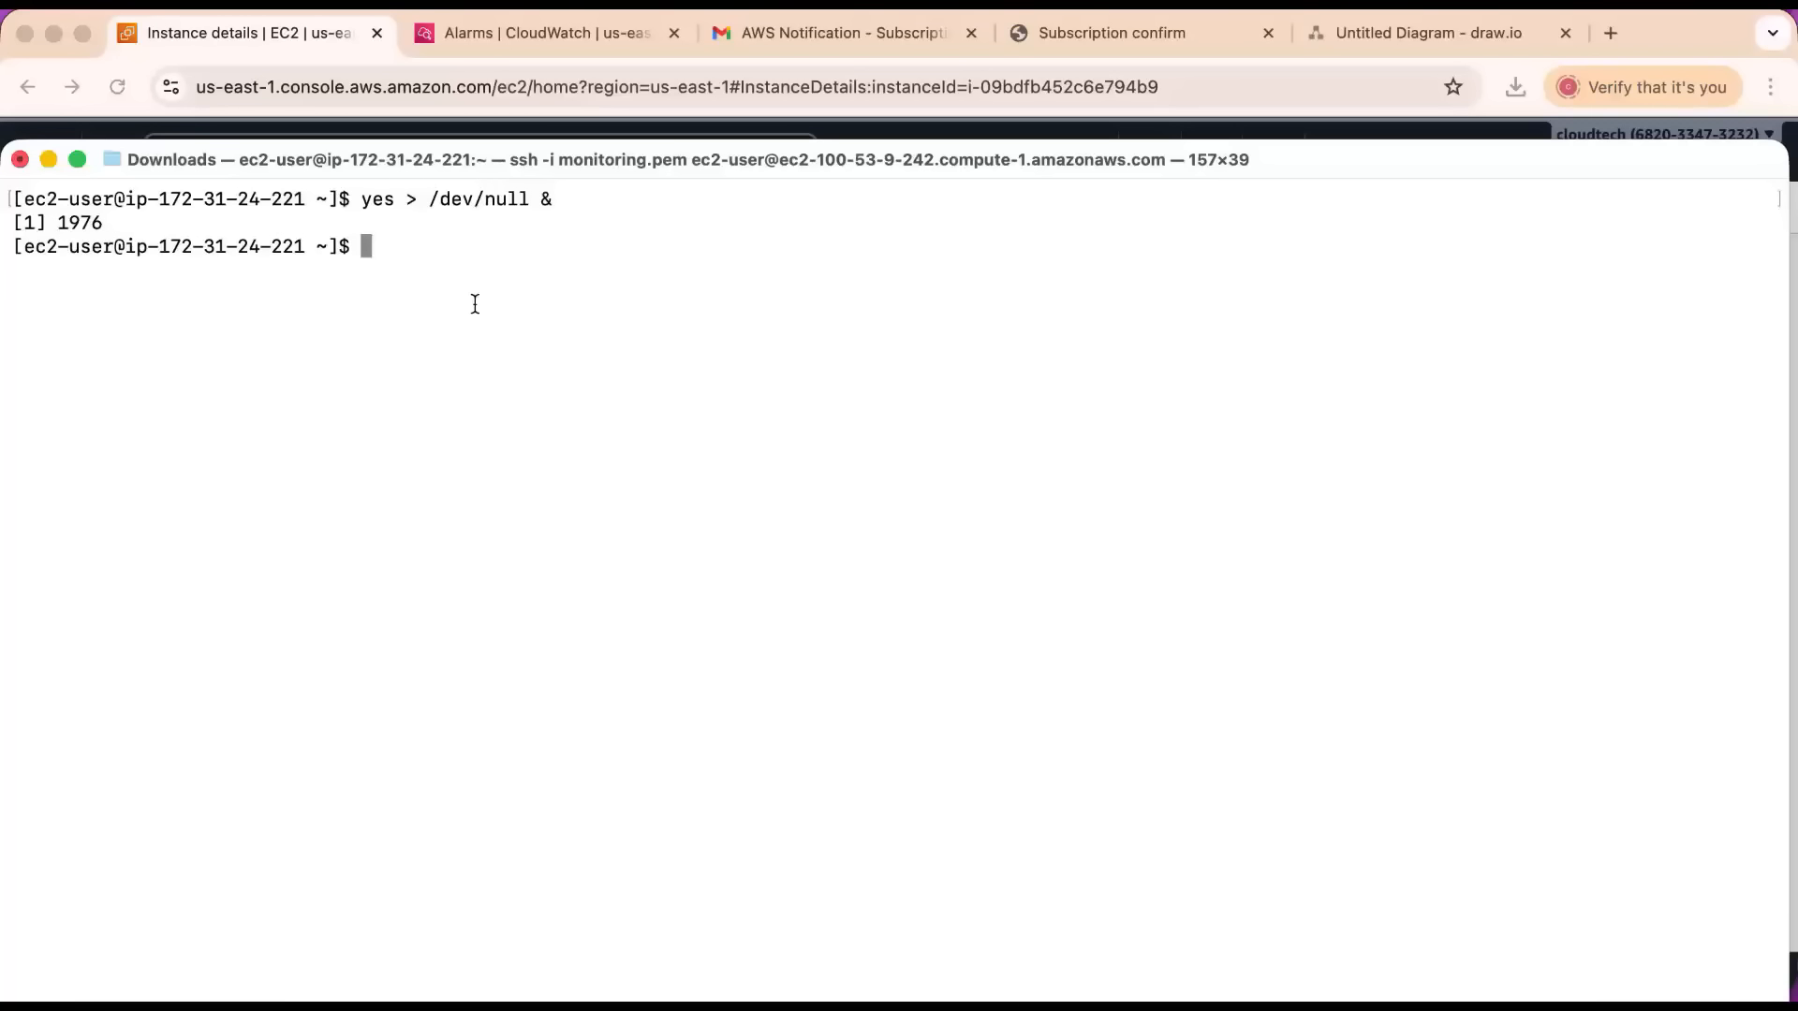
Examine the parts of the load command: yes, the redirection to /dev/null and the trailing &.
{"action": "left_click_drag", "start_coordinate": [360, 198], "coordinate": [393, 198]}
{"action": "left_click", "coordinate": [376, 198]}
{"action": "left_click_drag", "start_coordinate": [408, 198], "coordinate": [519, 198]}
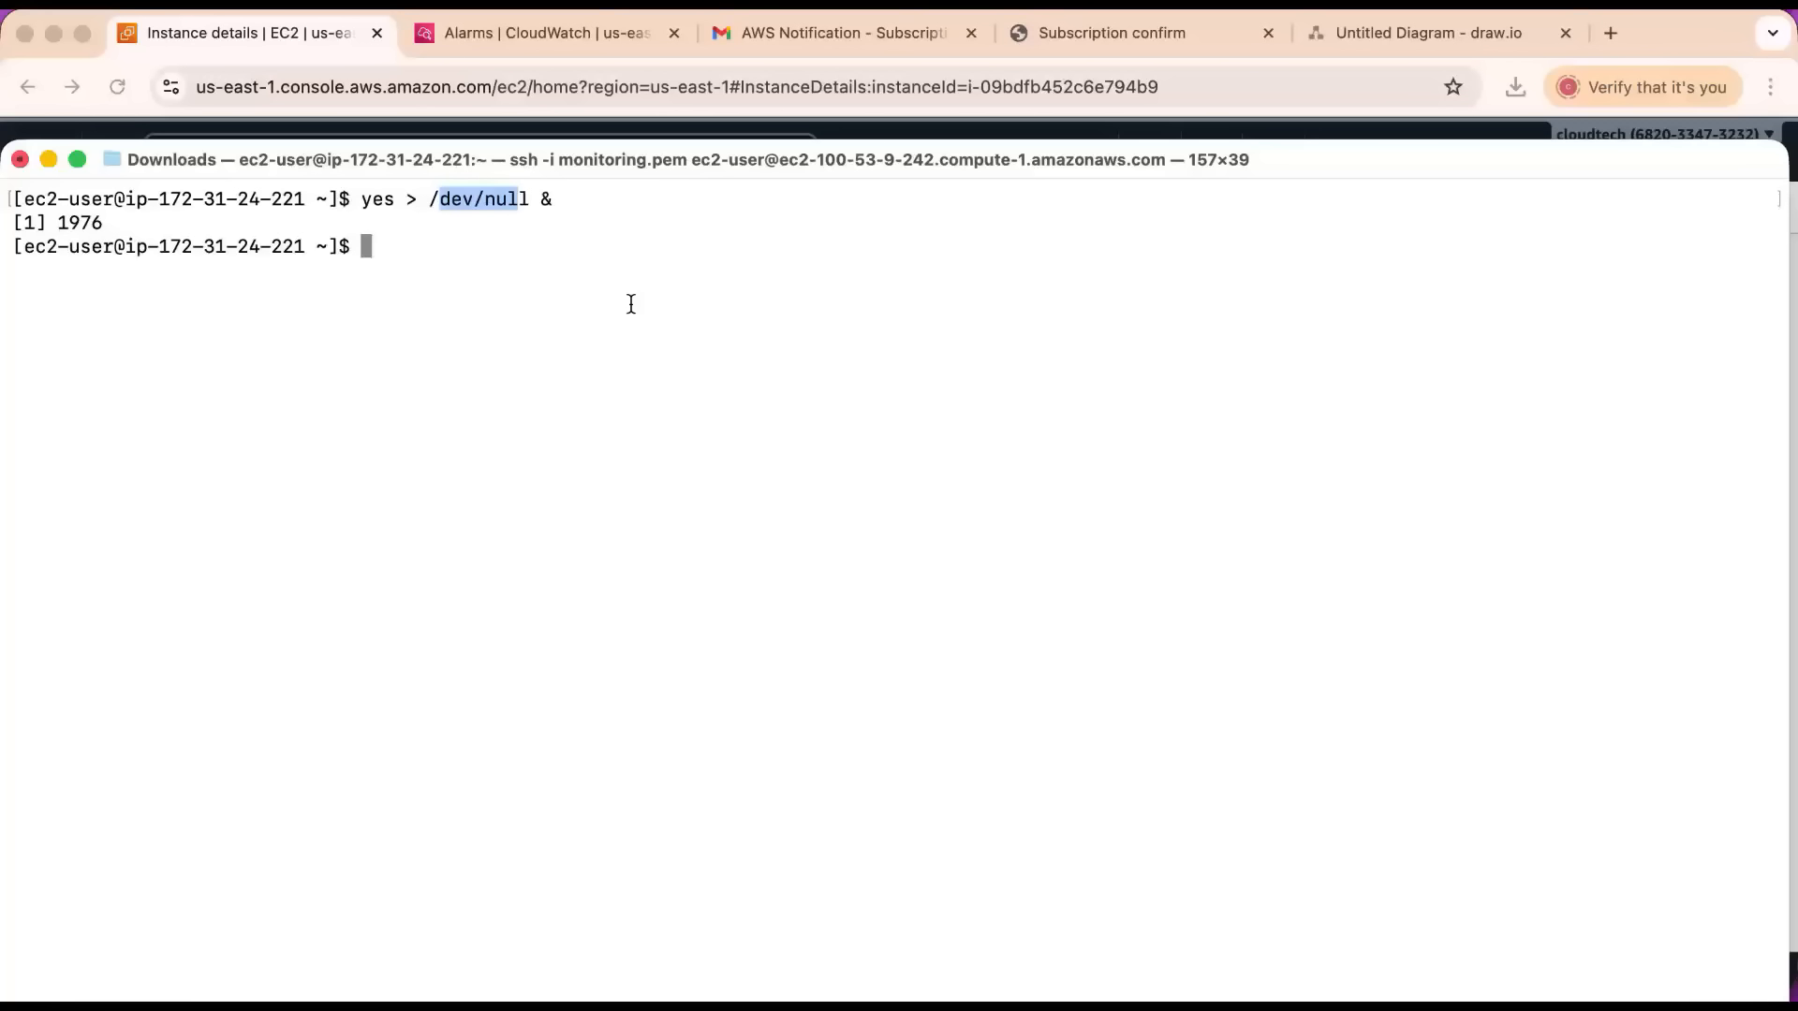
{"action": "left_click_drag", "start_coordinate": [362, 198], "coordinate": [393, 198]}
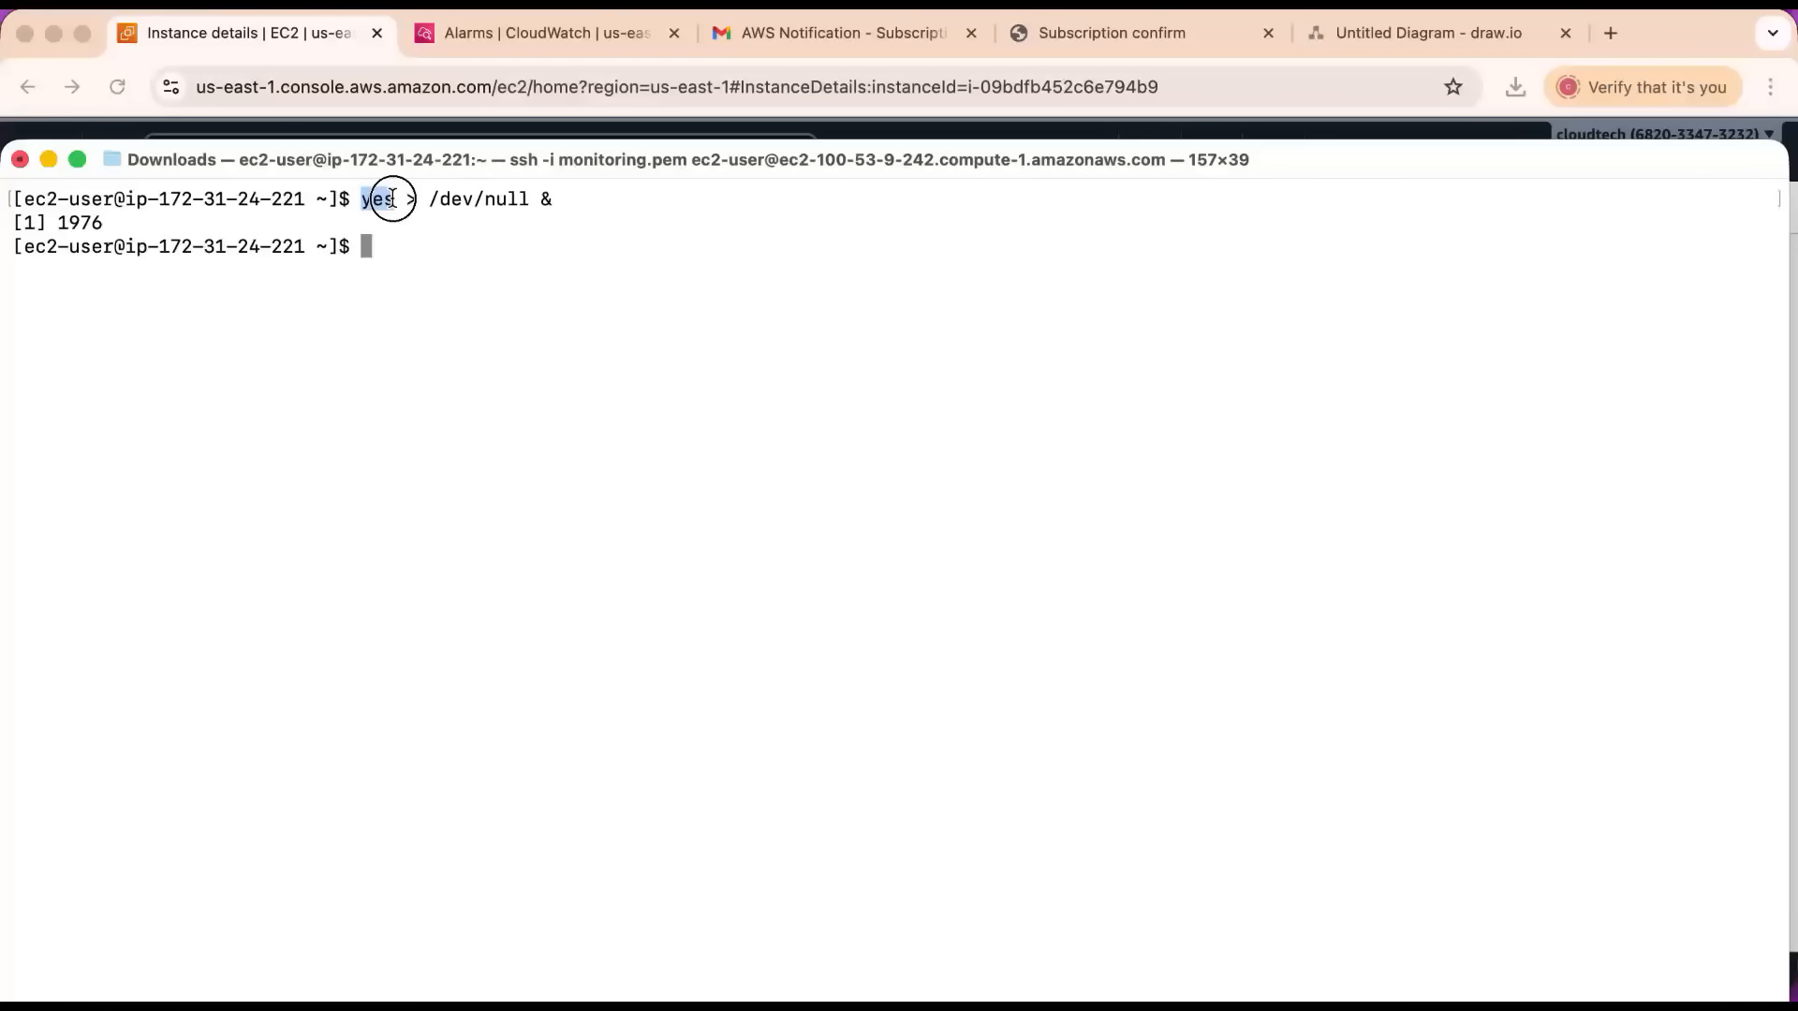
{"action": "left_click_drag", "start_coordinate": [430, 199], "coordinate": [529, 199]}
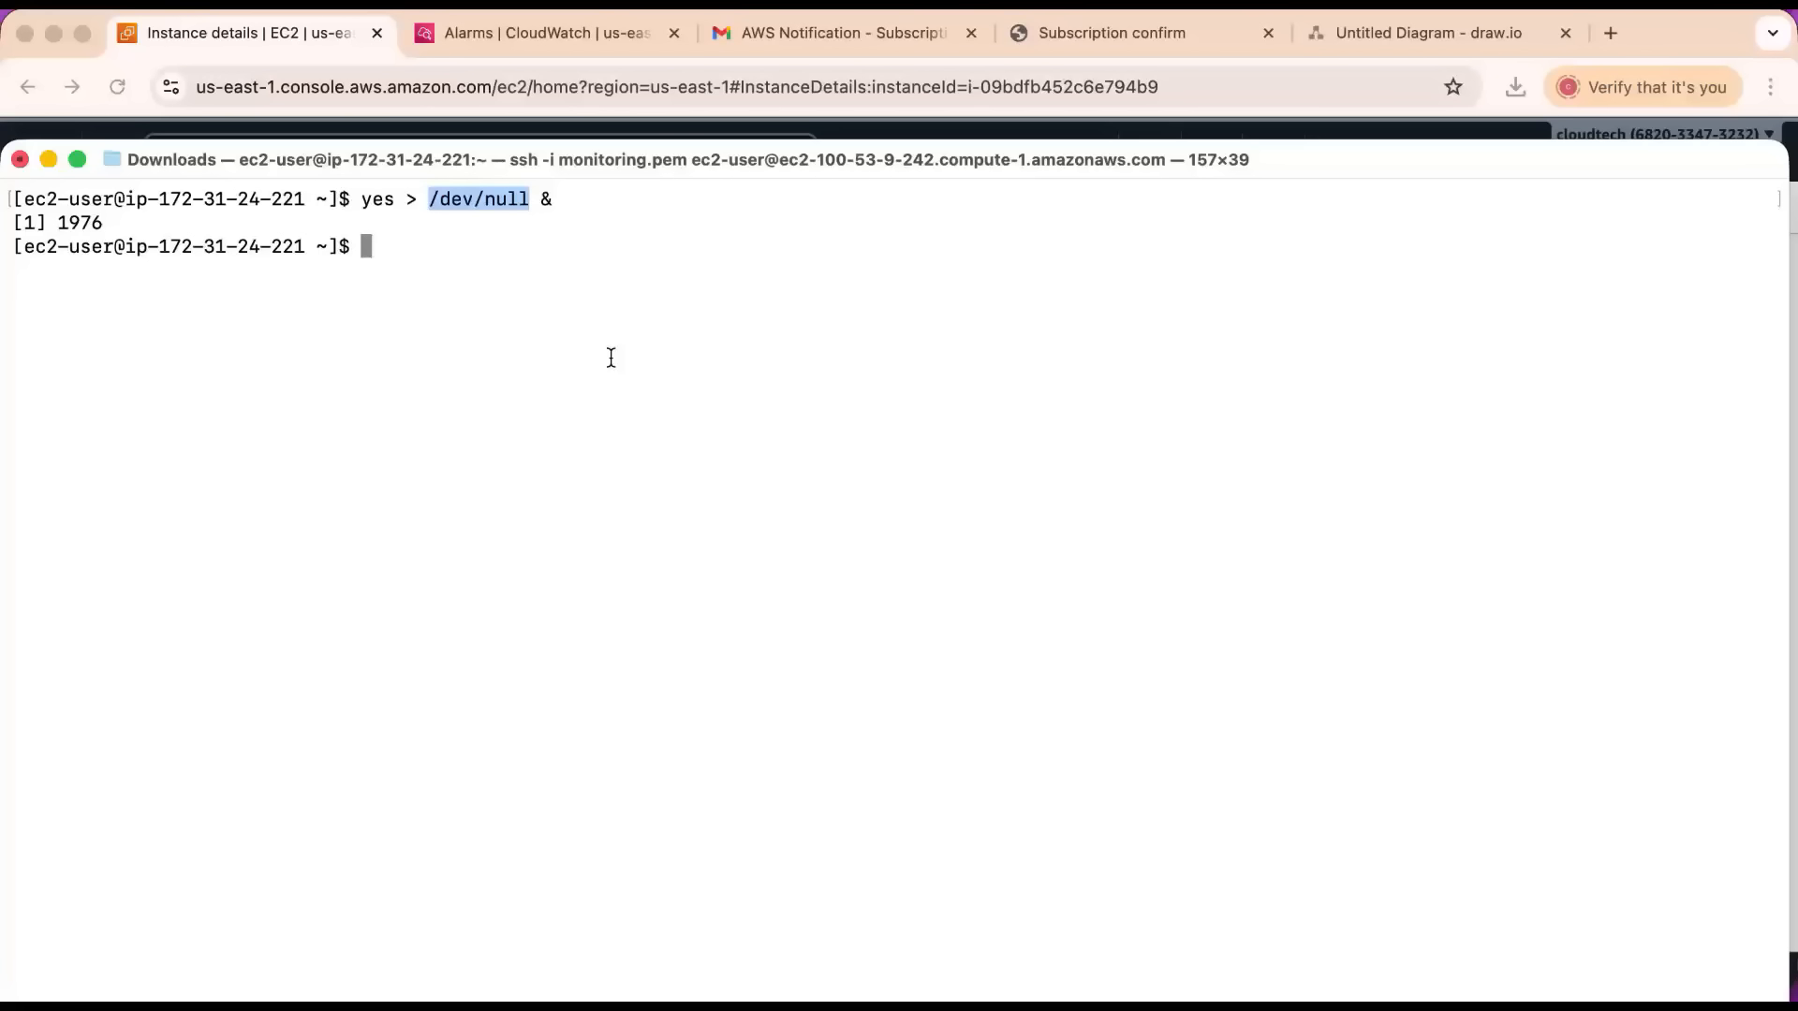
{"action": "left_click_drag", "start_coordinate": [543, 200], "coordinate": [569, 201]}
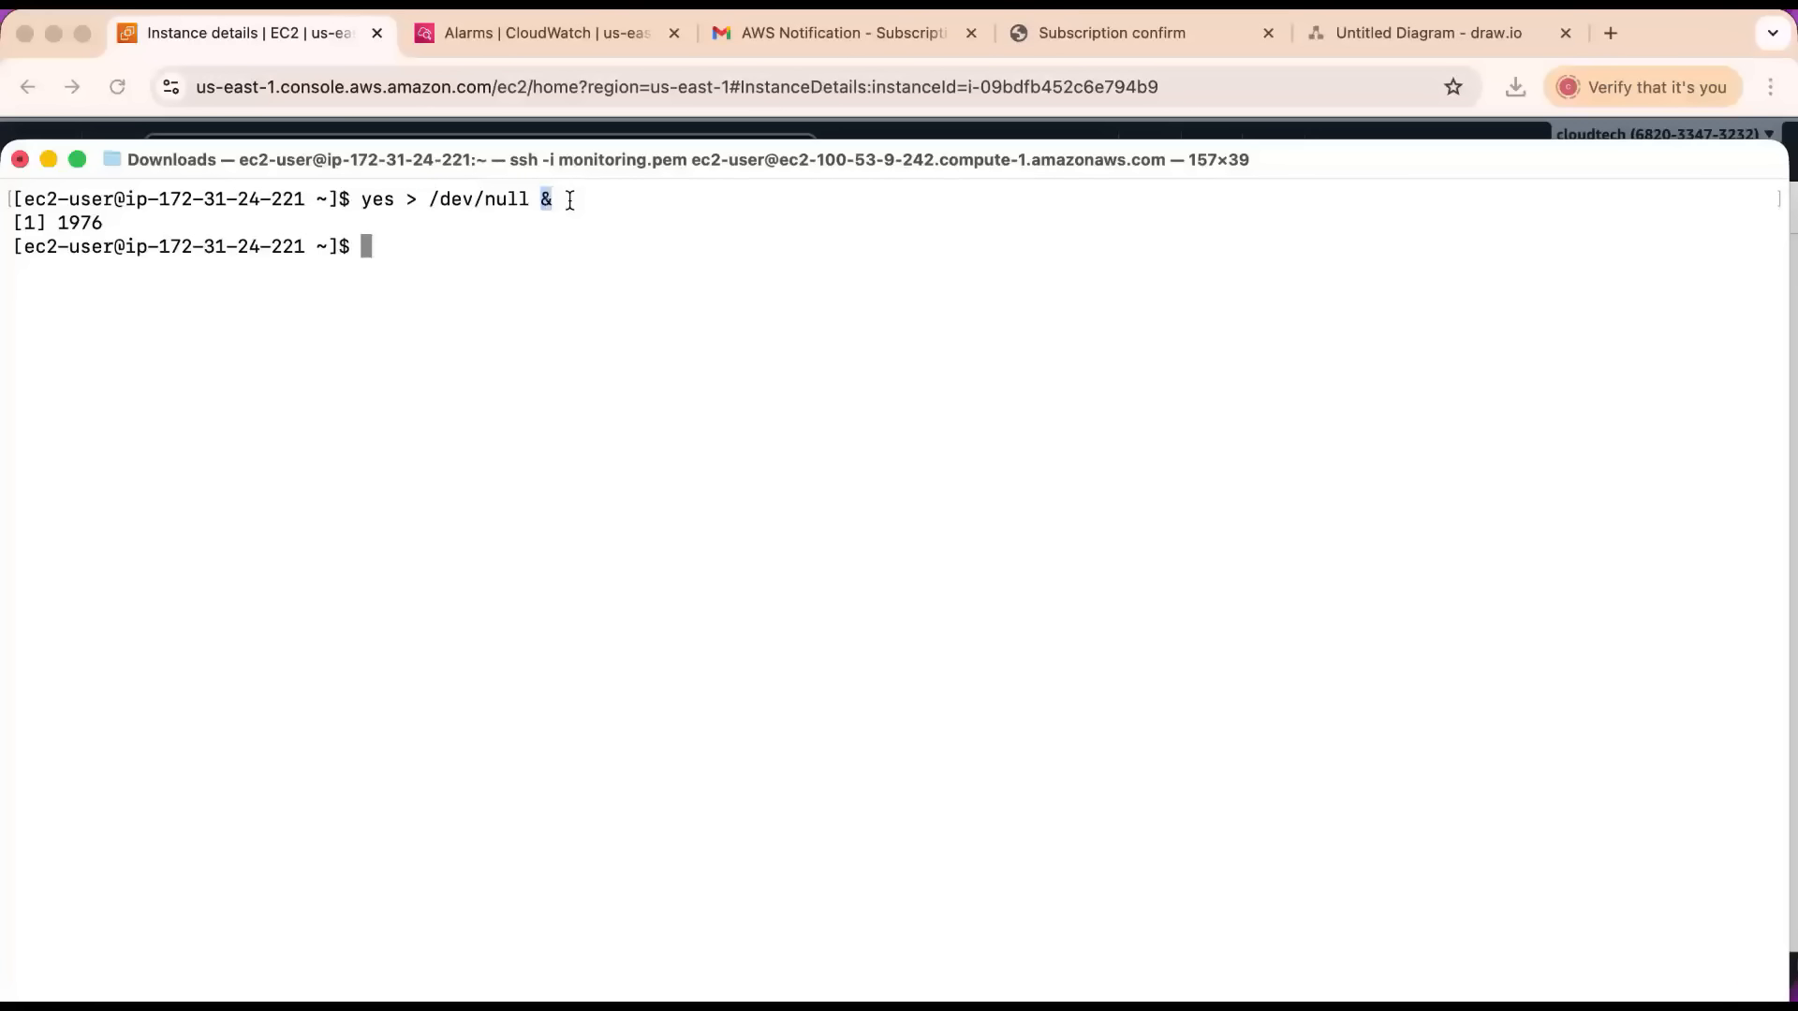
Return to the CloudWatch alarms list in the browser and refresh it repeatedly to check the monitoring-ec2-cpu alarm's state.
{"action": "left_click", "coordinate": [49, 159]}
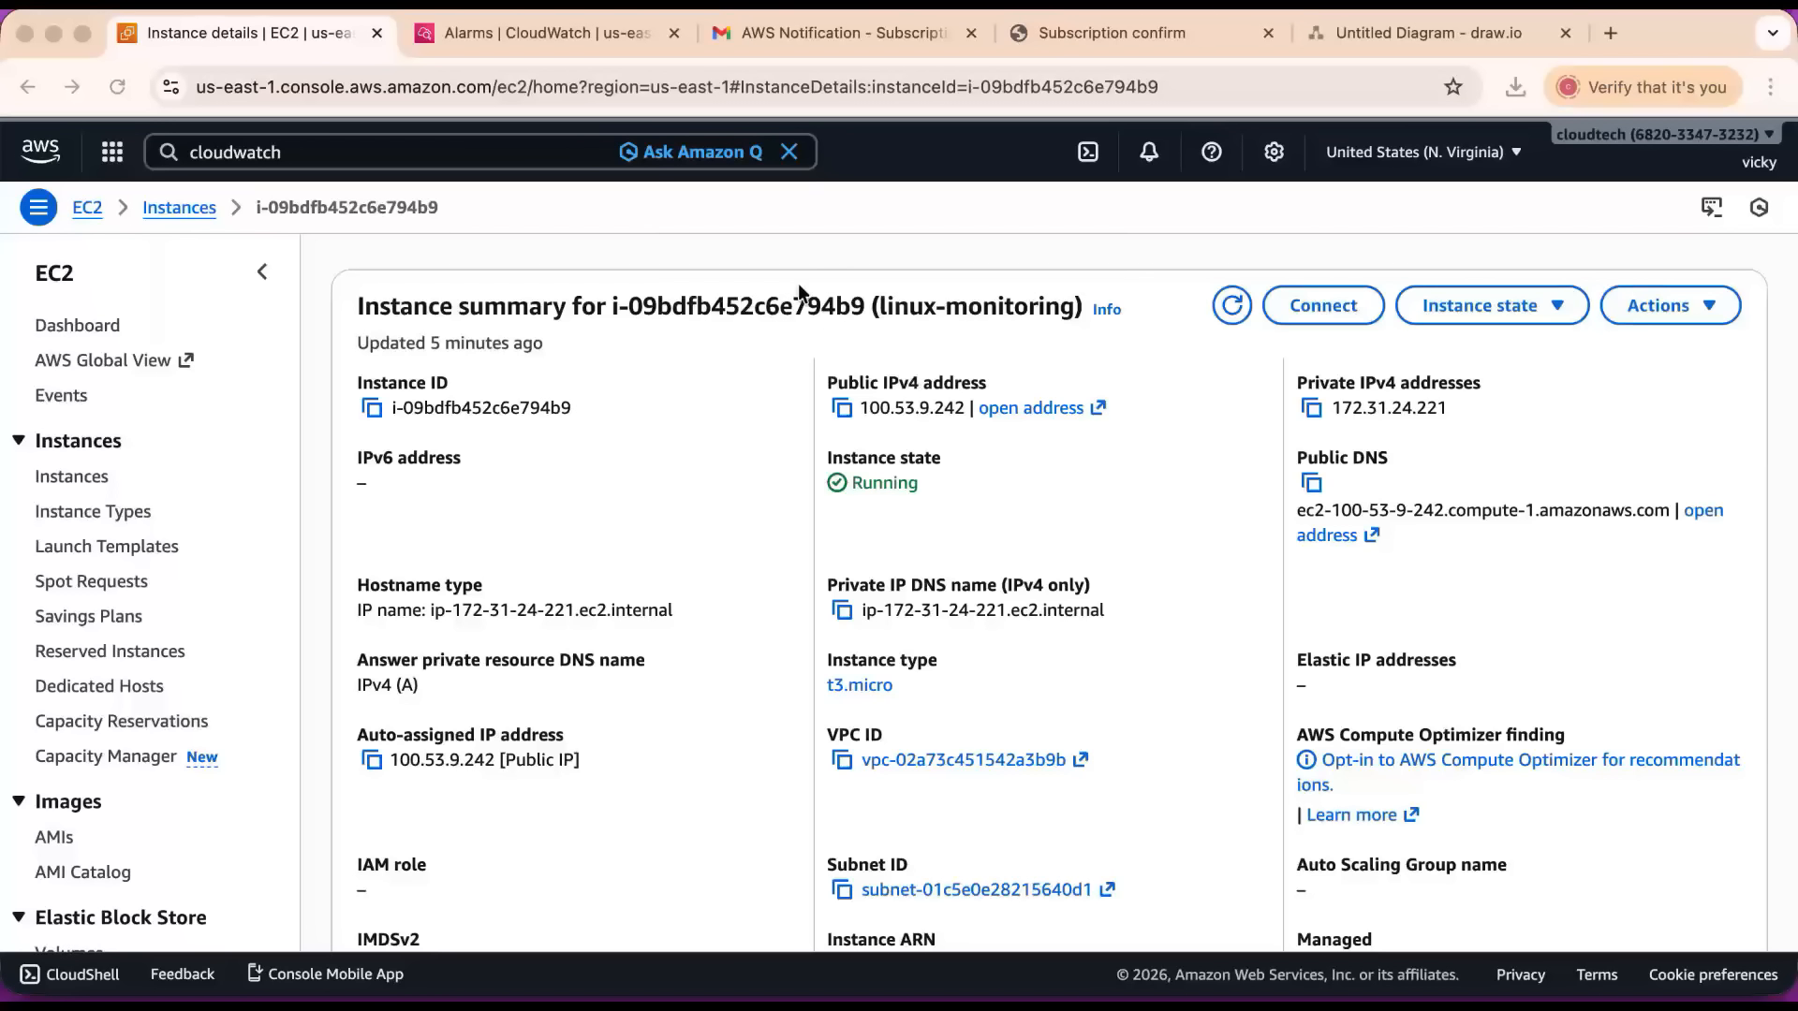
{"action": "left_click", "coordinate": [548, 24]}
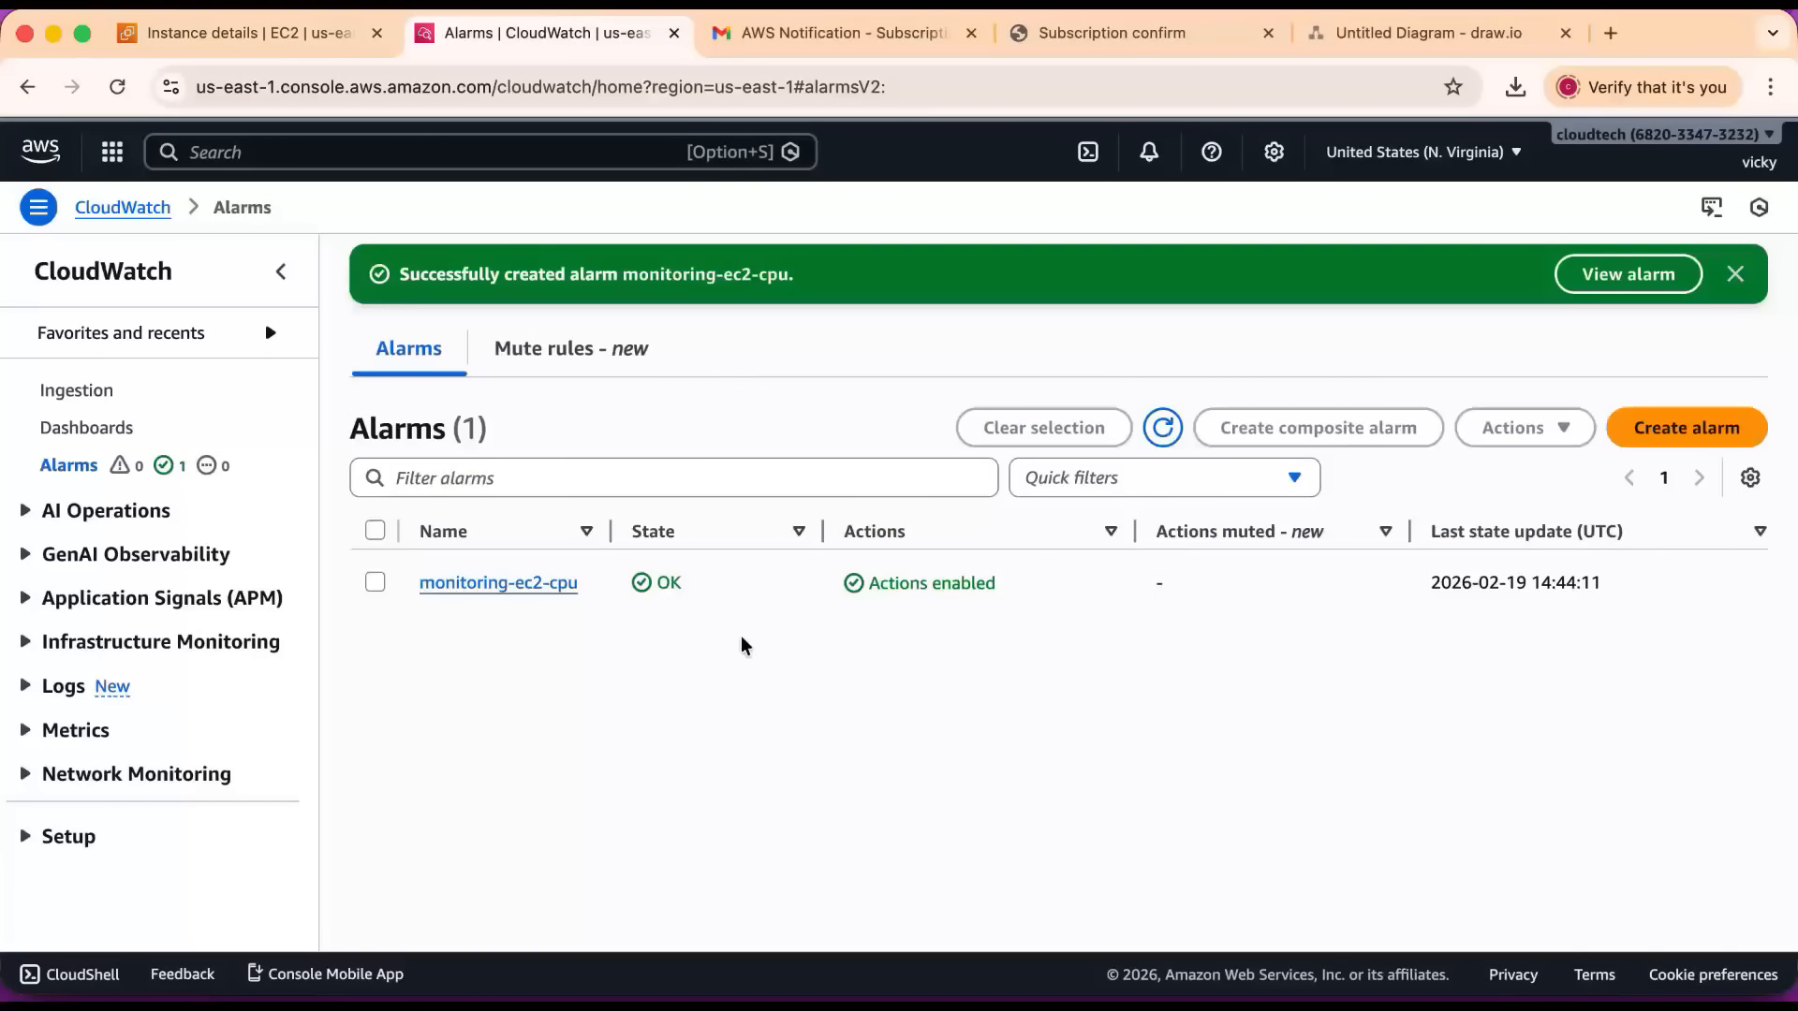
{"action": "left_click", "coordinate": [1159, 433]}
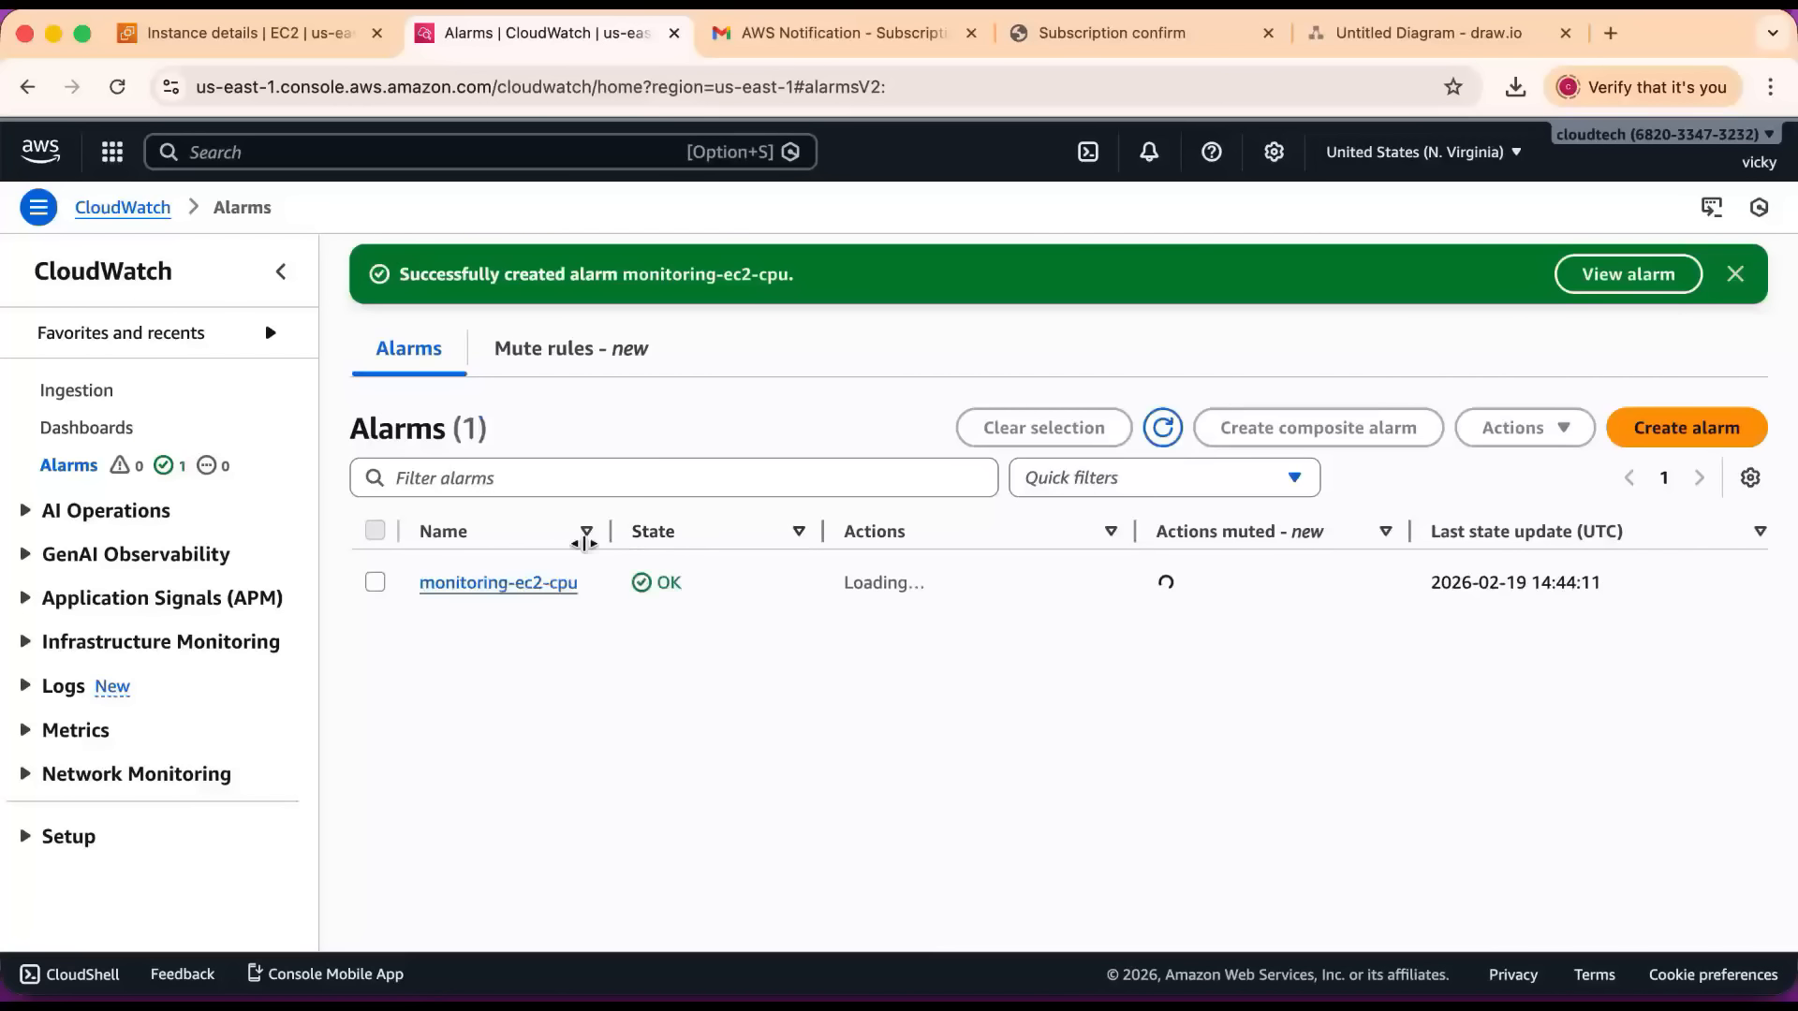
{"action": "left_click_drag", "start_coordinate": [702, 584], "coordinate": [642, 588]}
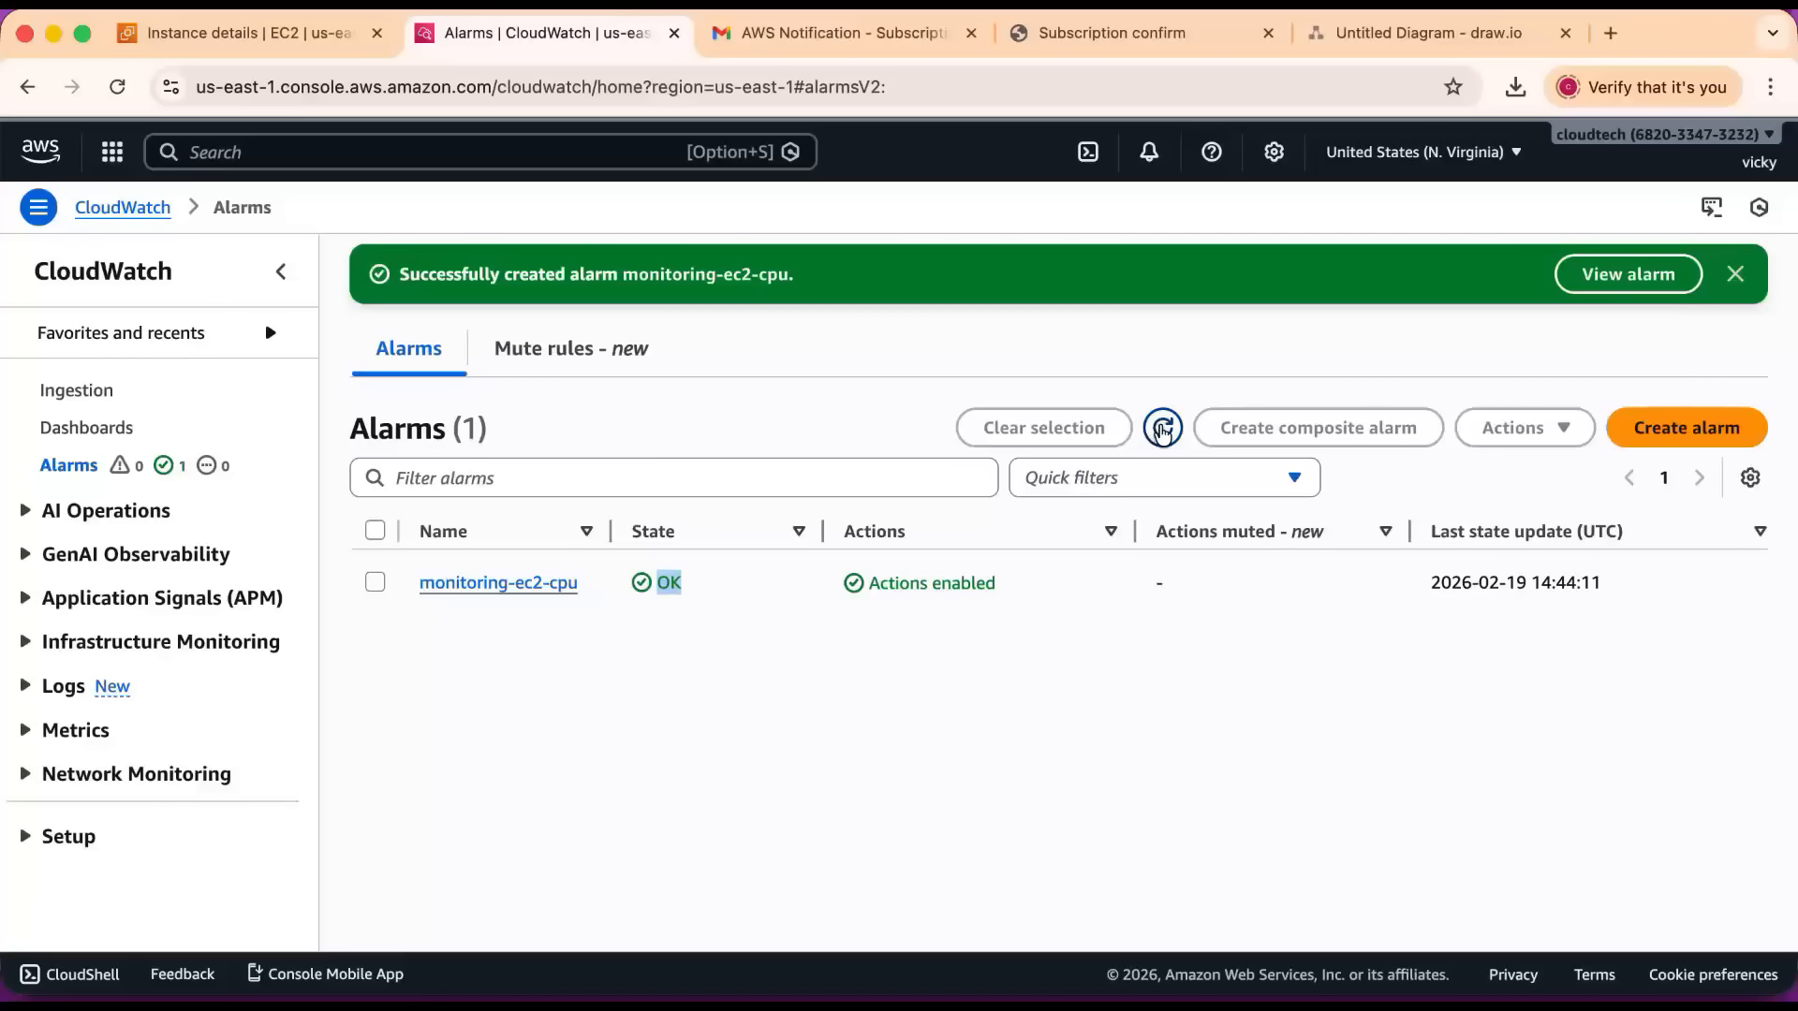
{"action": "left_click", "coordinate": [1162, 428]}
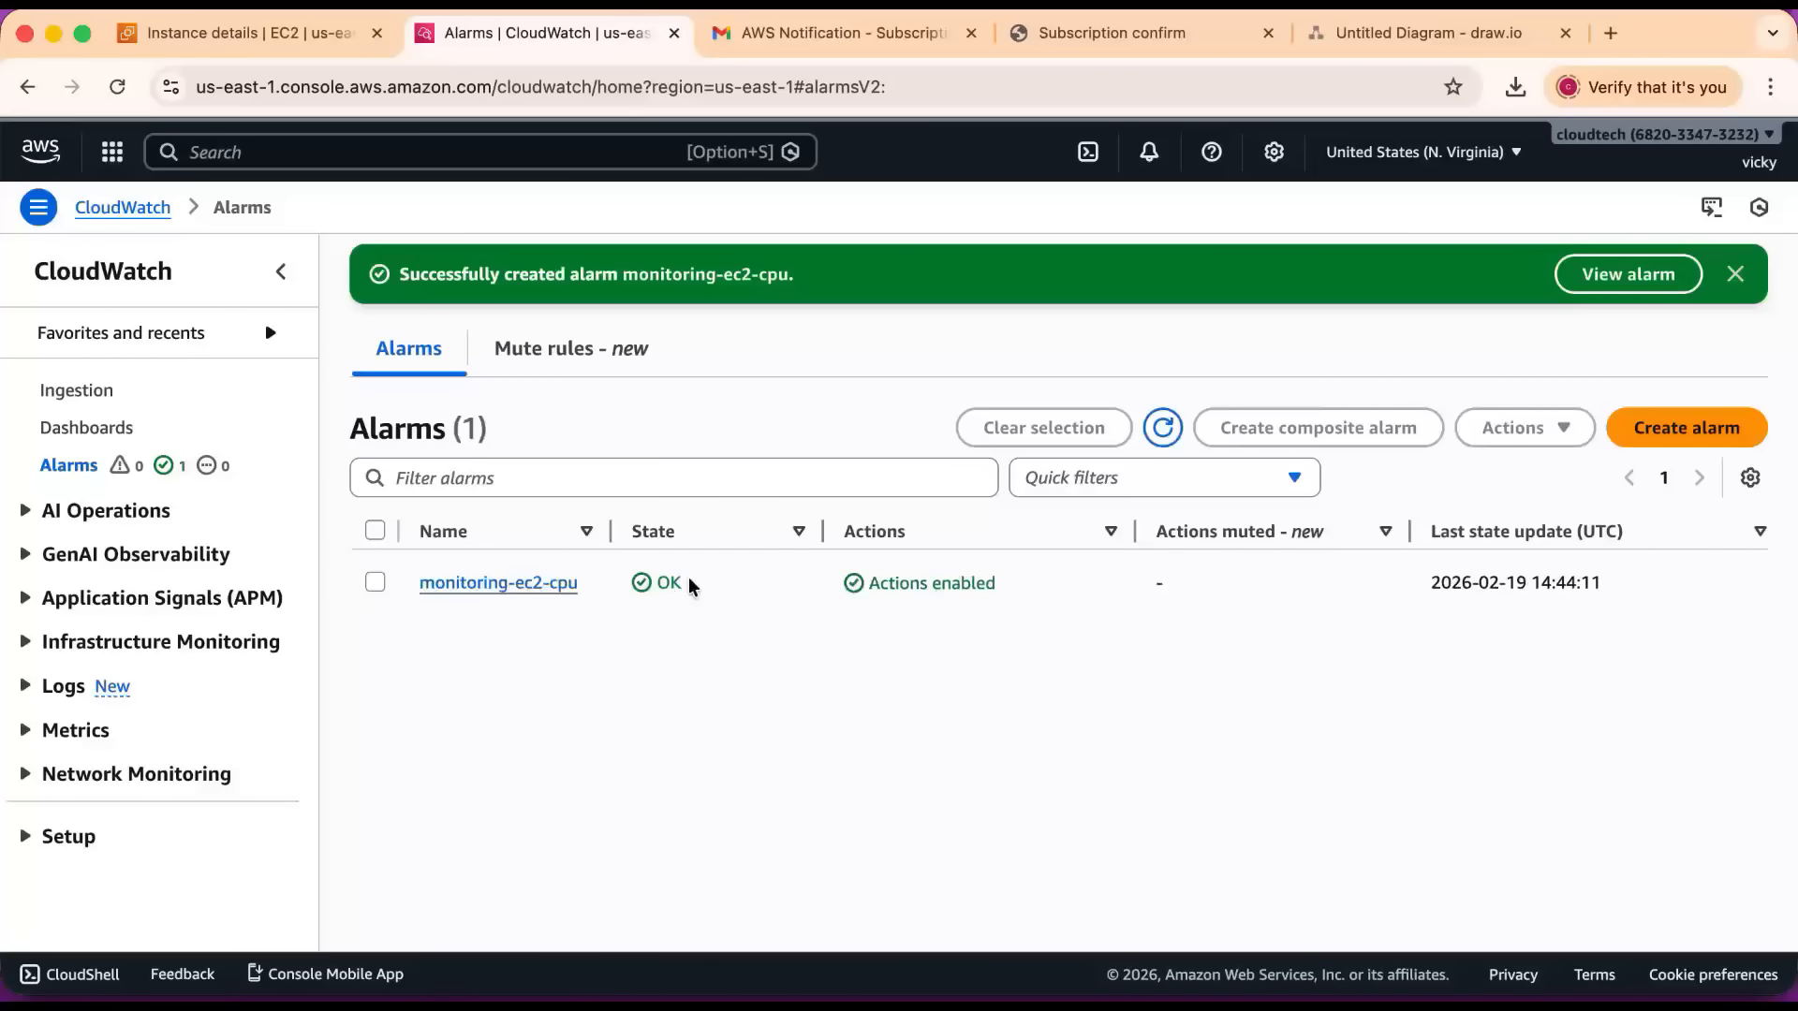
{"action": "left_click", "coordinate": [697, 584]}
{"action": "left_click_drag", "start_coordinate": [698, 584], "coordinate": [632, 585]}
{"action": "left_click", "coordinate": [1161, 428]}
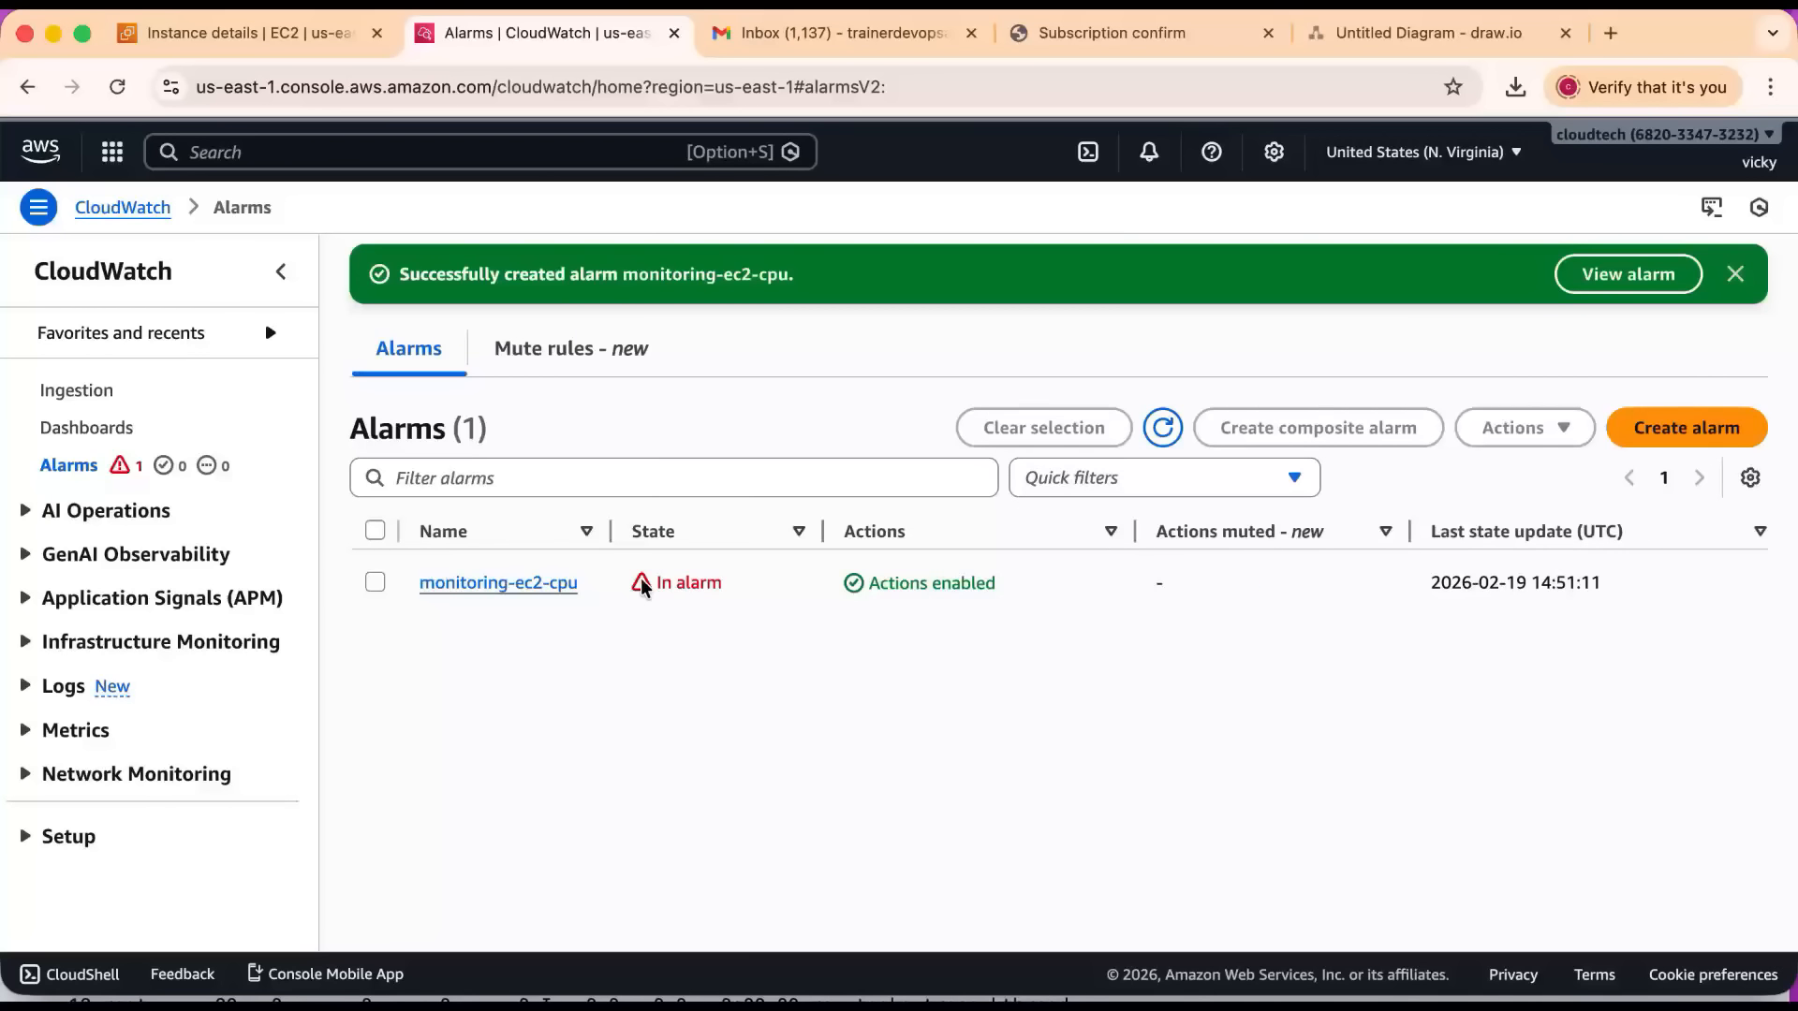
{"action": "left_click_drag", "start_coordinate": [735, 589], "coordinate": [660, 583]}
{"action": "left_click", "coordinate": [1162, 427]}
{"action": "left_click_drag", "start_coordinate": [739, 598], "coordinate": [655, 581]}
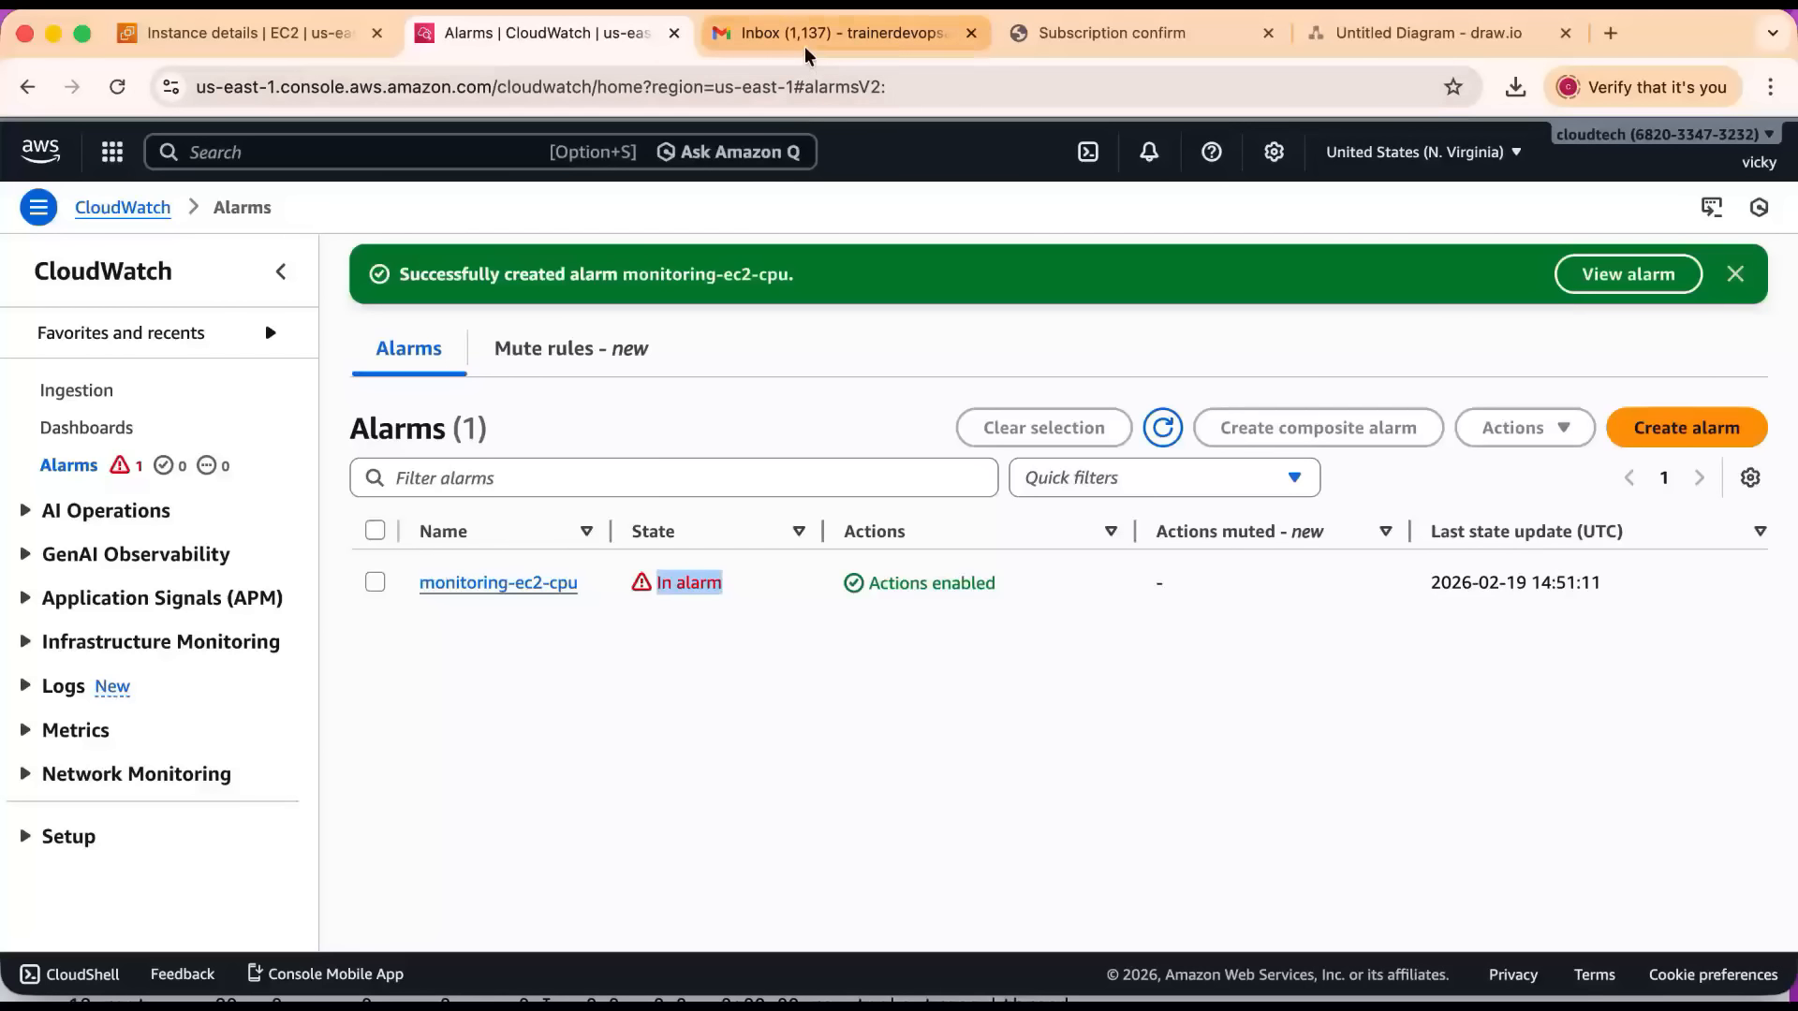
Switch to Gmail, refresh the inbox and open the ALARM email for monitoring-ec2-cpu.
{"action": "left_click", "coordinate": [807, 33]}
{"action": "left_click", "coordinate": [426, 226]}
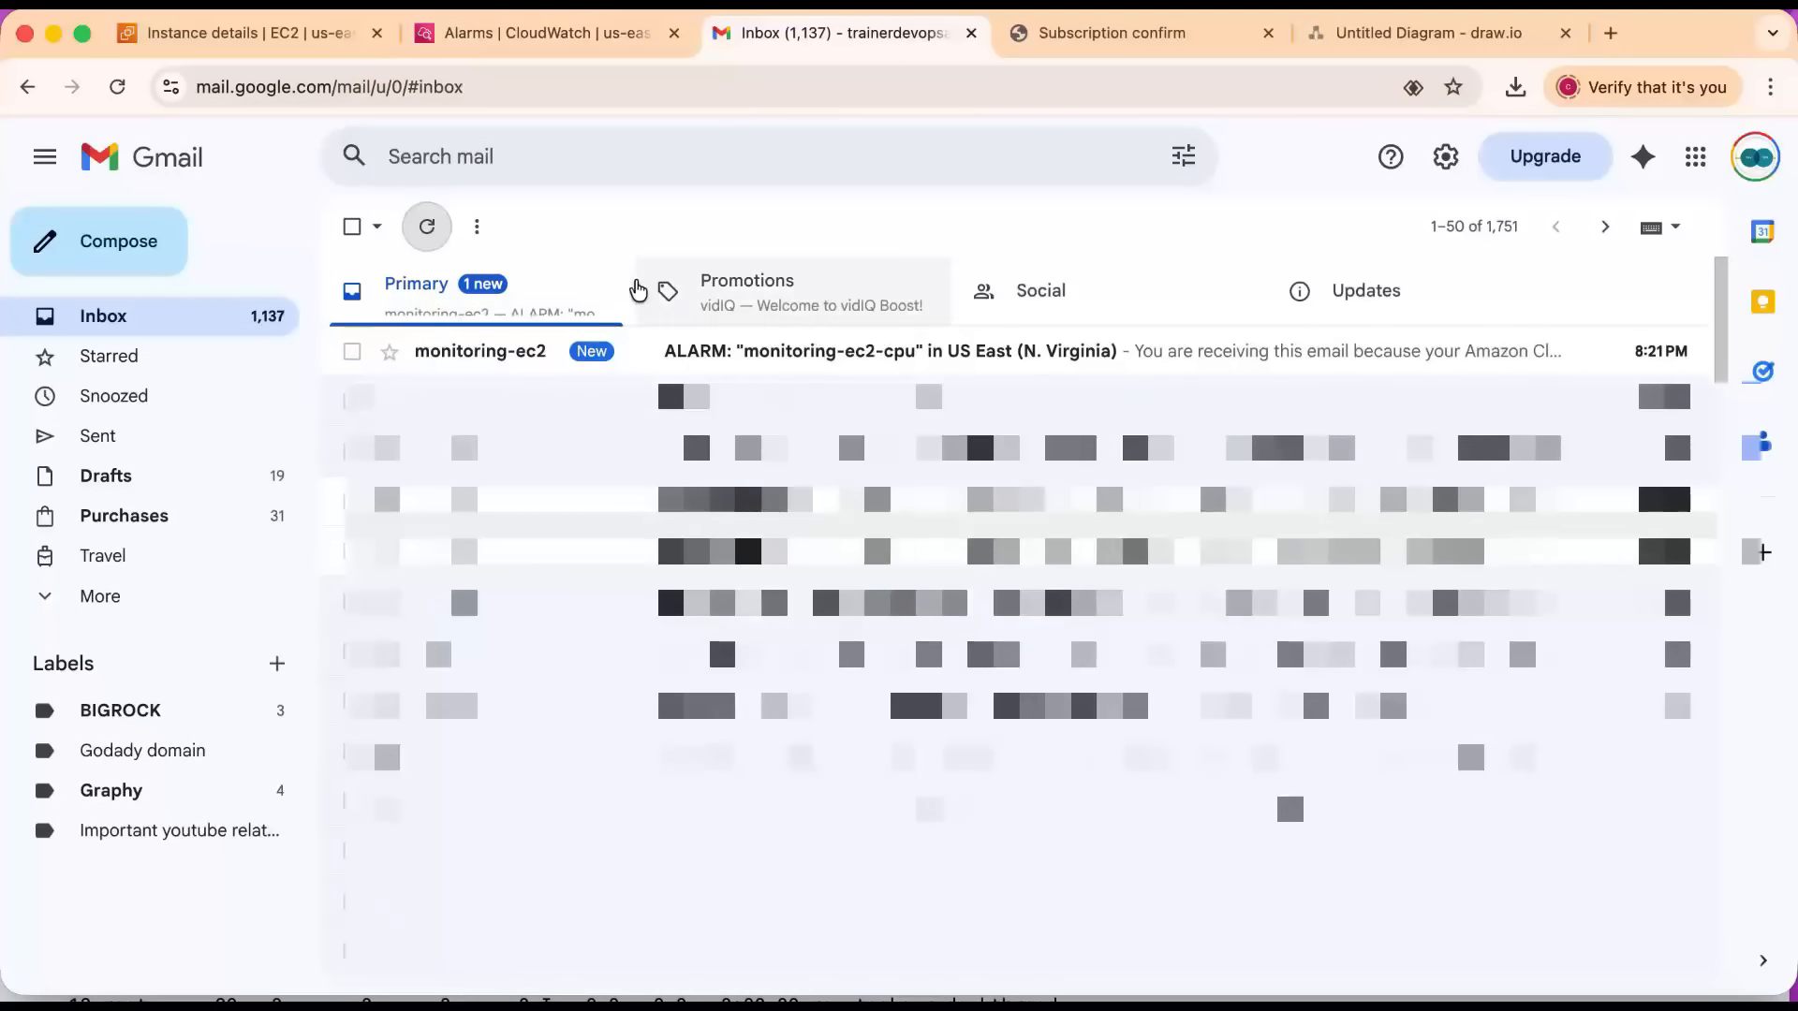
{"action": "left_click", "coordinate": [811, 354]}
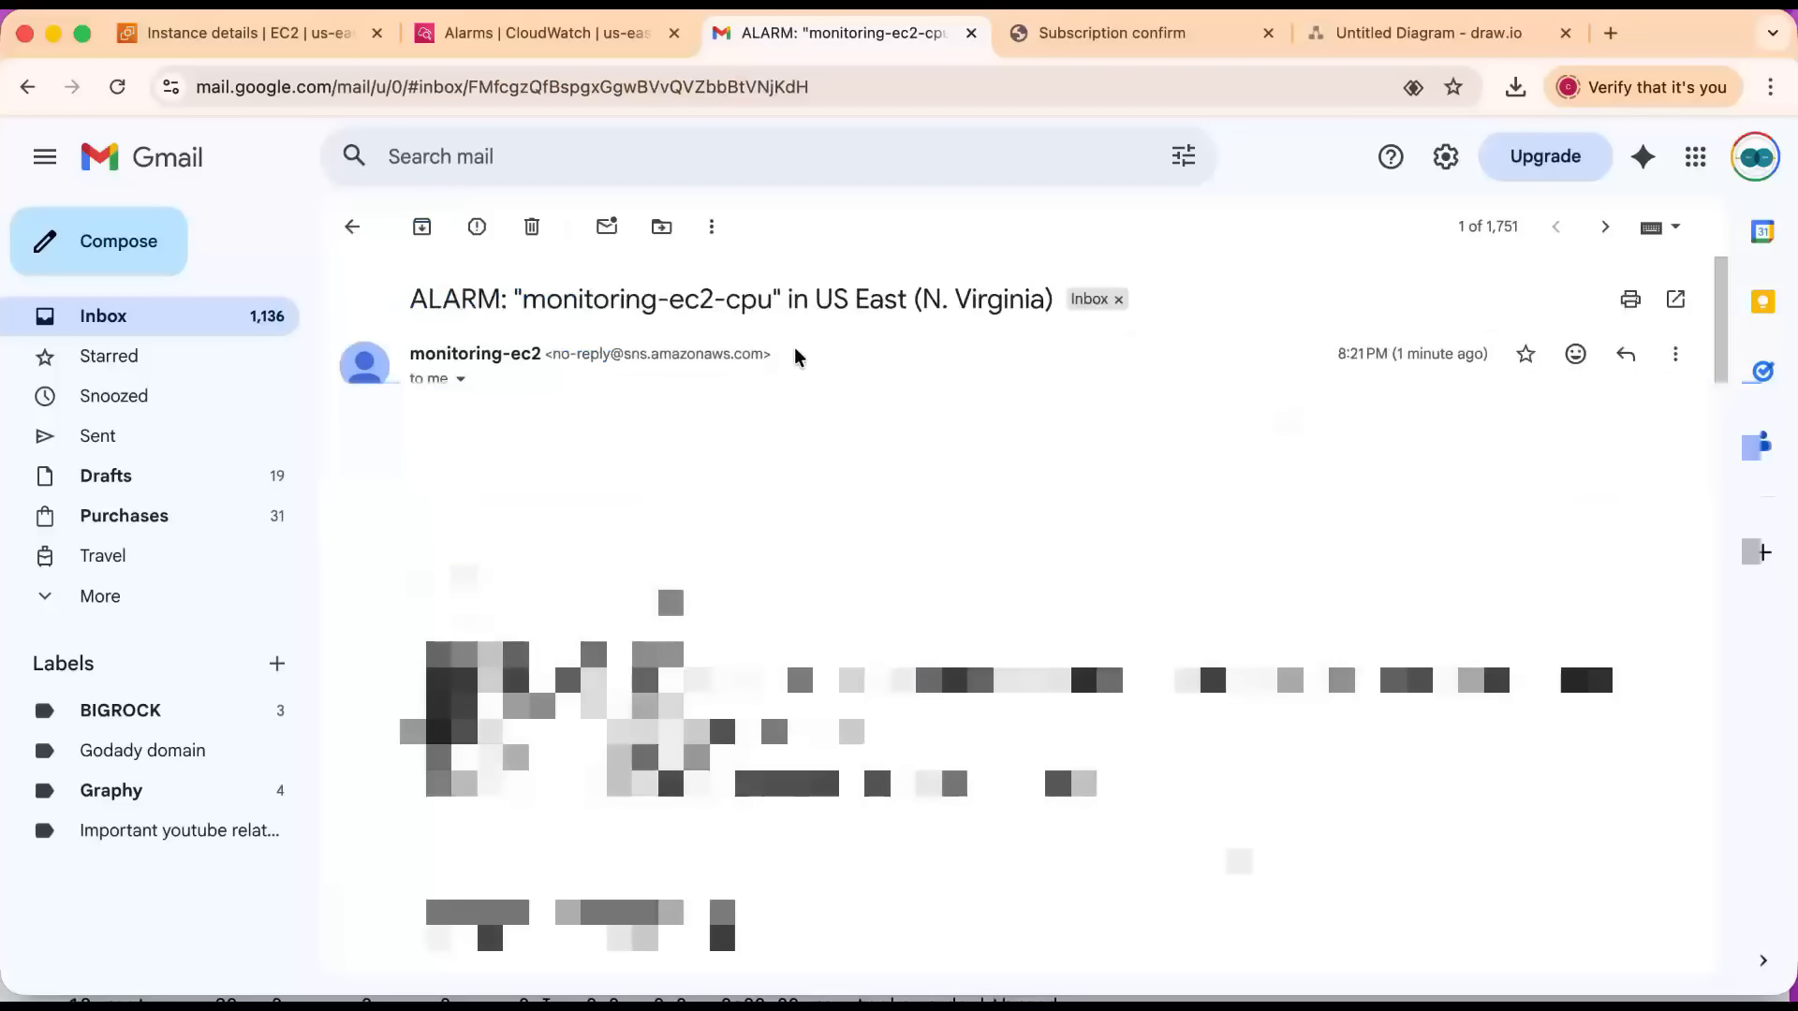
Examine the alarm email's details: the alarm name, monitored instance ID, alarm ARN and the threshold reason for the state change.
{"action": "left_click_drag", "start_coordinate": [411, 391], "coordinate": [777, 782]}
{"action": "left_click", "coordinate": [775, 746]}
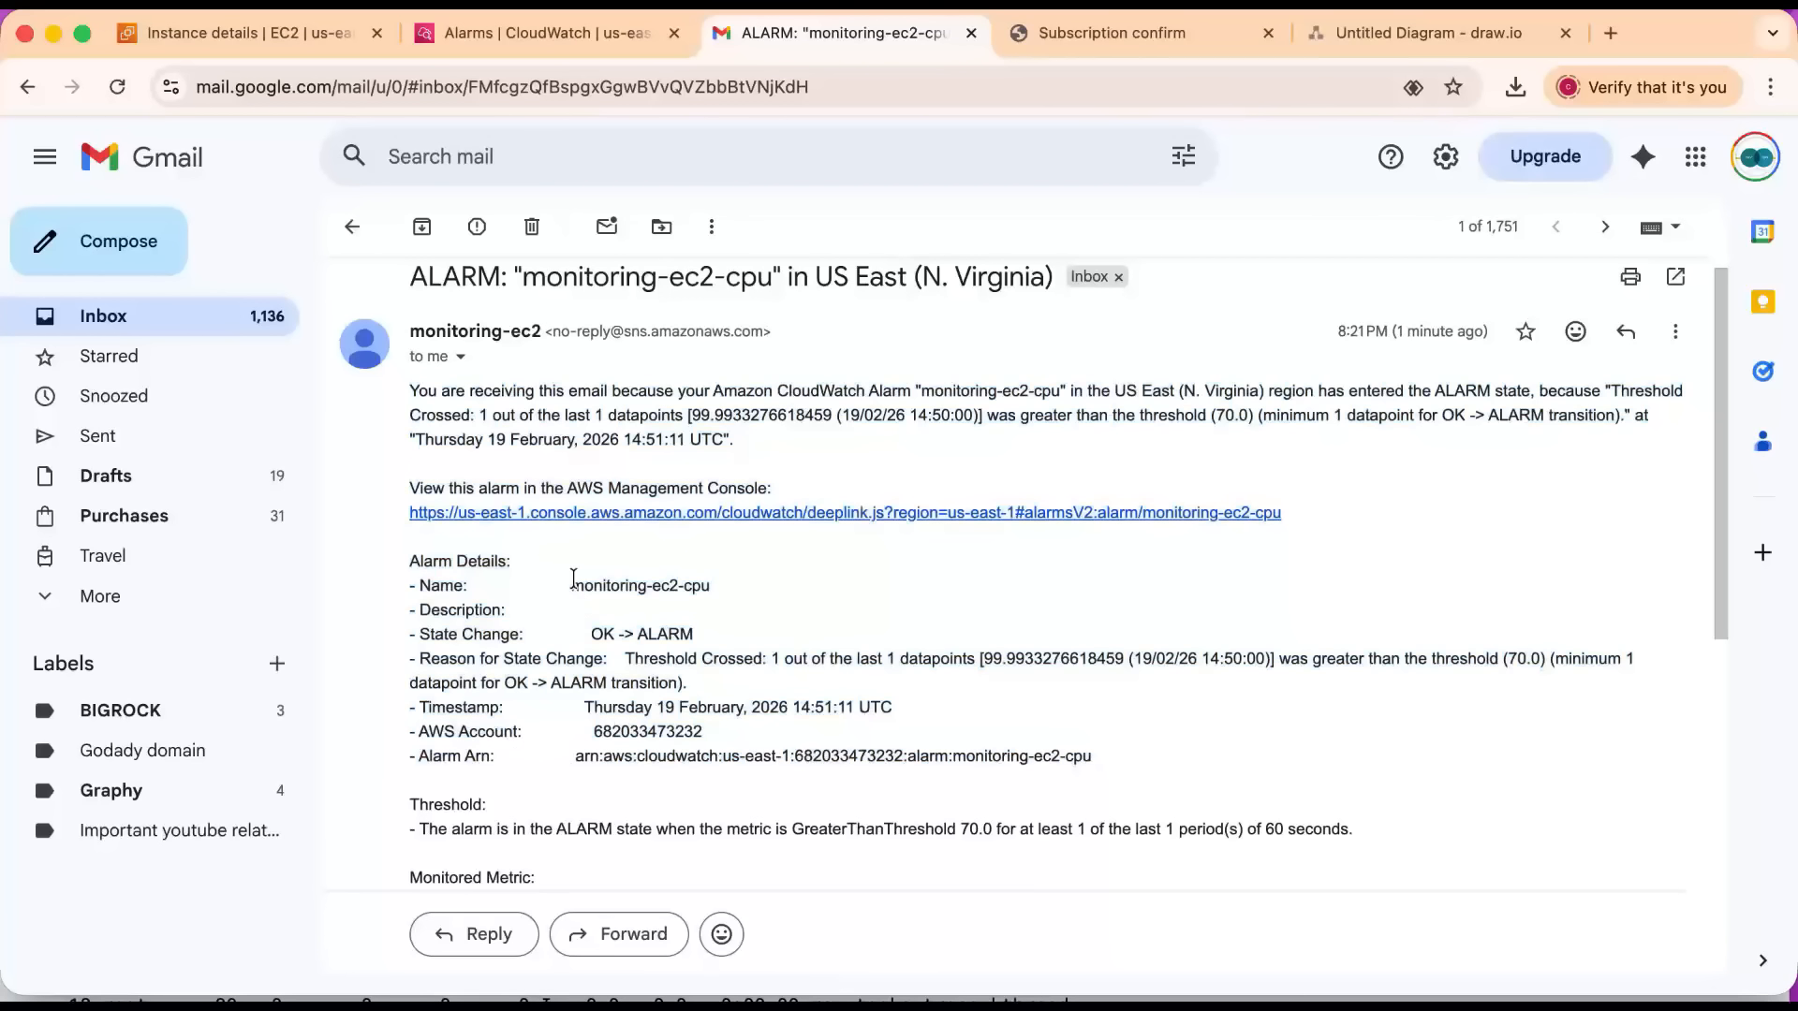
{"action": "left_click_drag", "start_coordinate": [556, 582], "coordinate": [669, 586]}
{"action": "scroll", "coordinate": [646, 753], "scroll_direction": "down", "scroll_amount": 1}
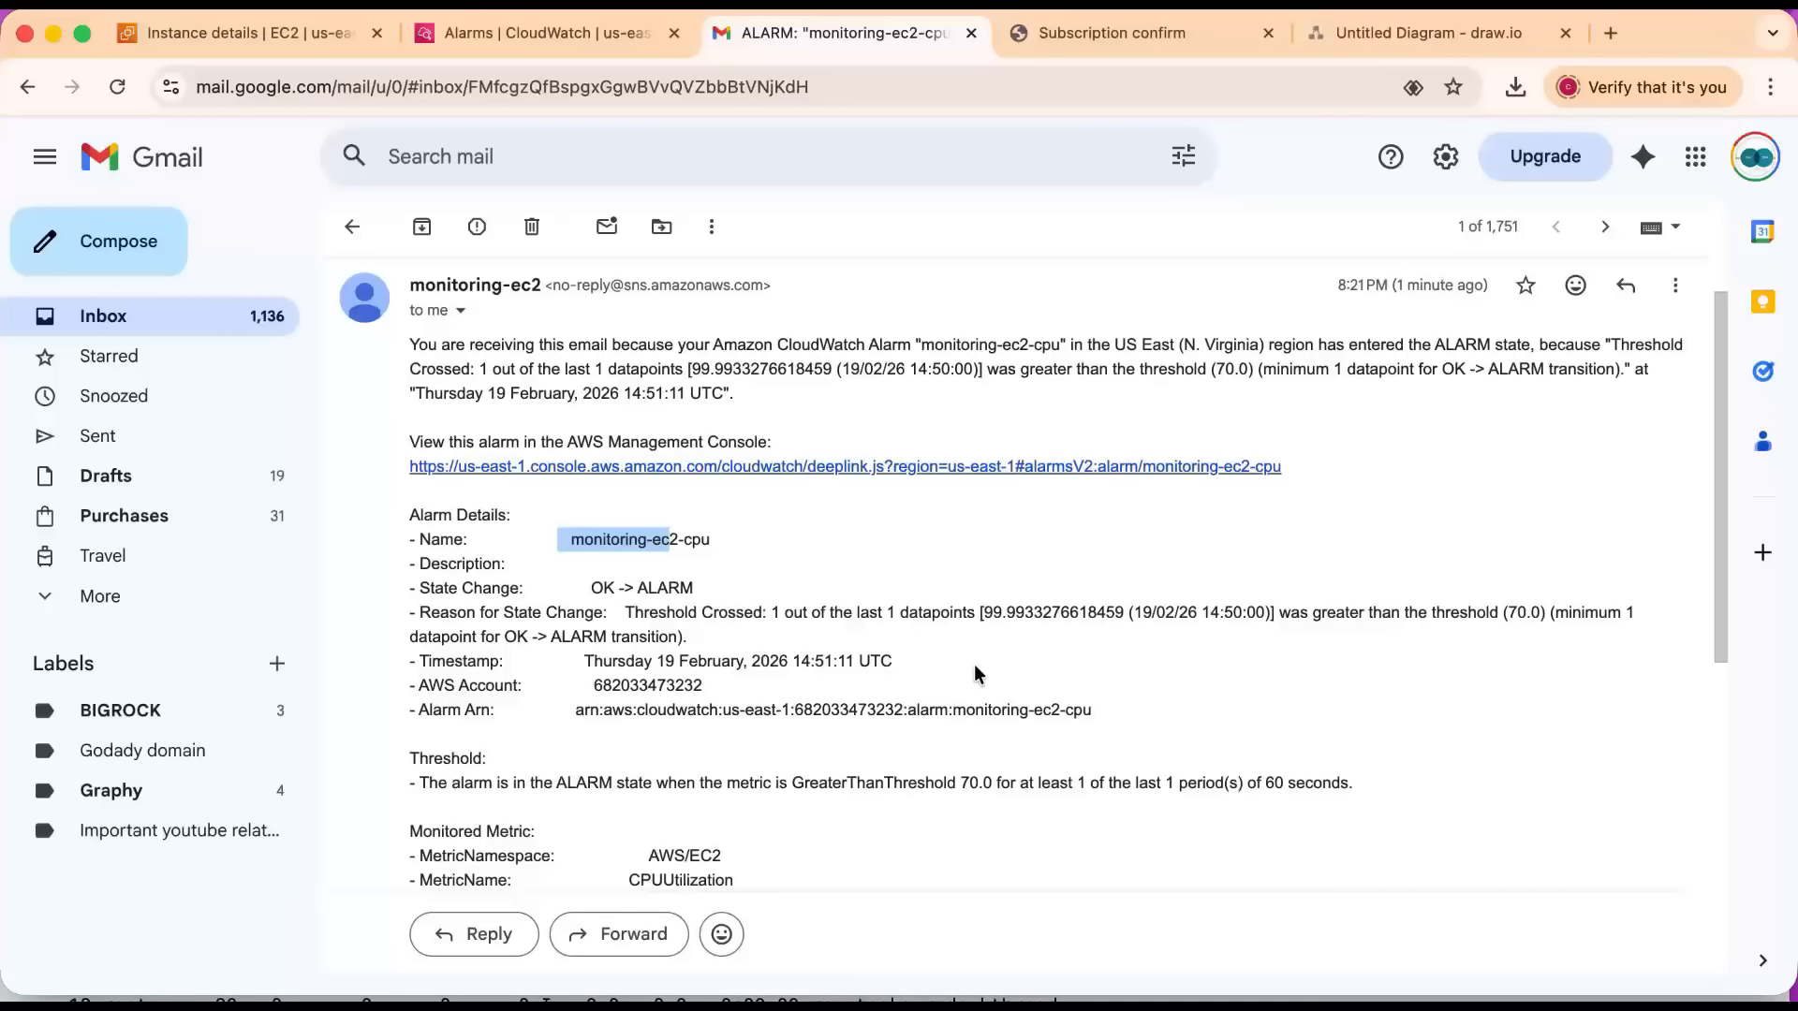
{"action": "scroll", "coordinate": [977, 664], "scroll_direction": "down", "scroll_amount": 5}
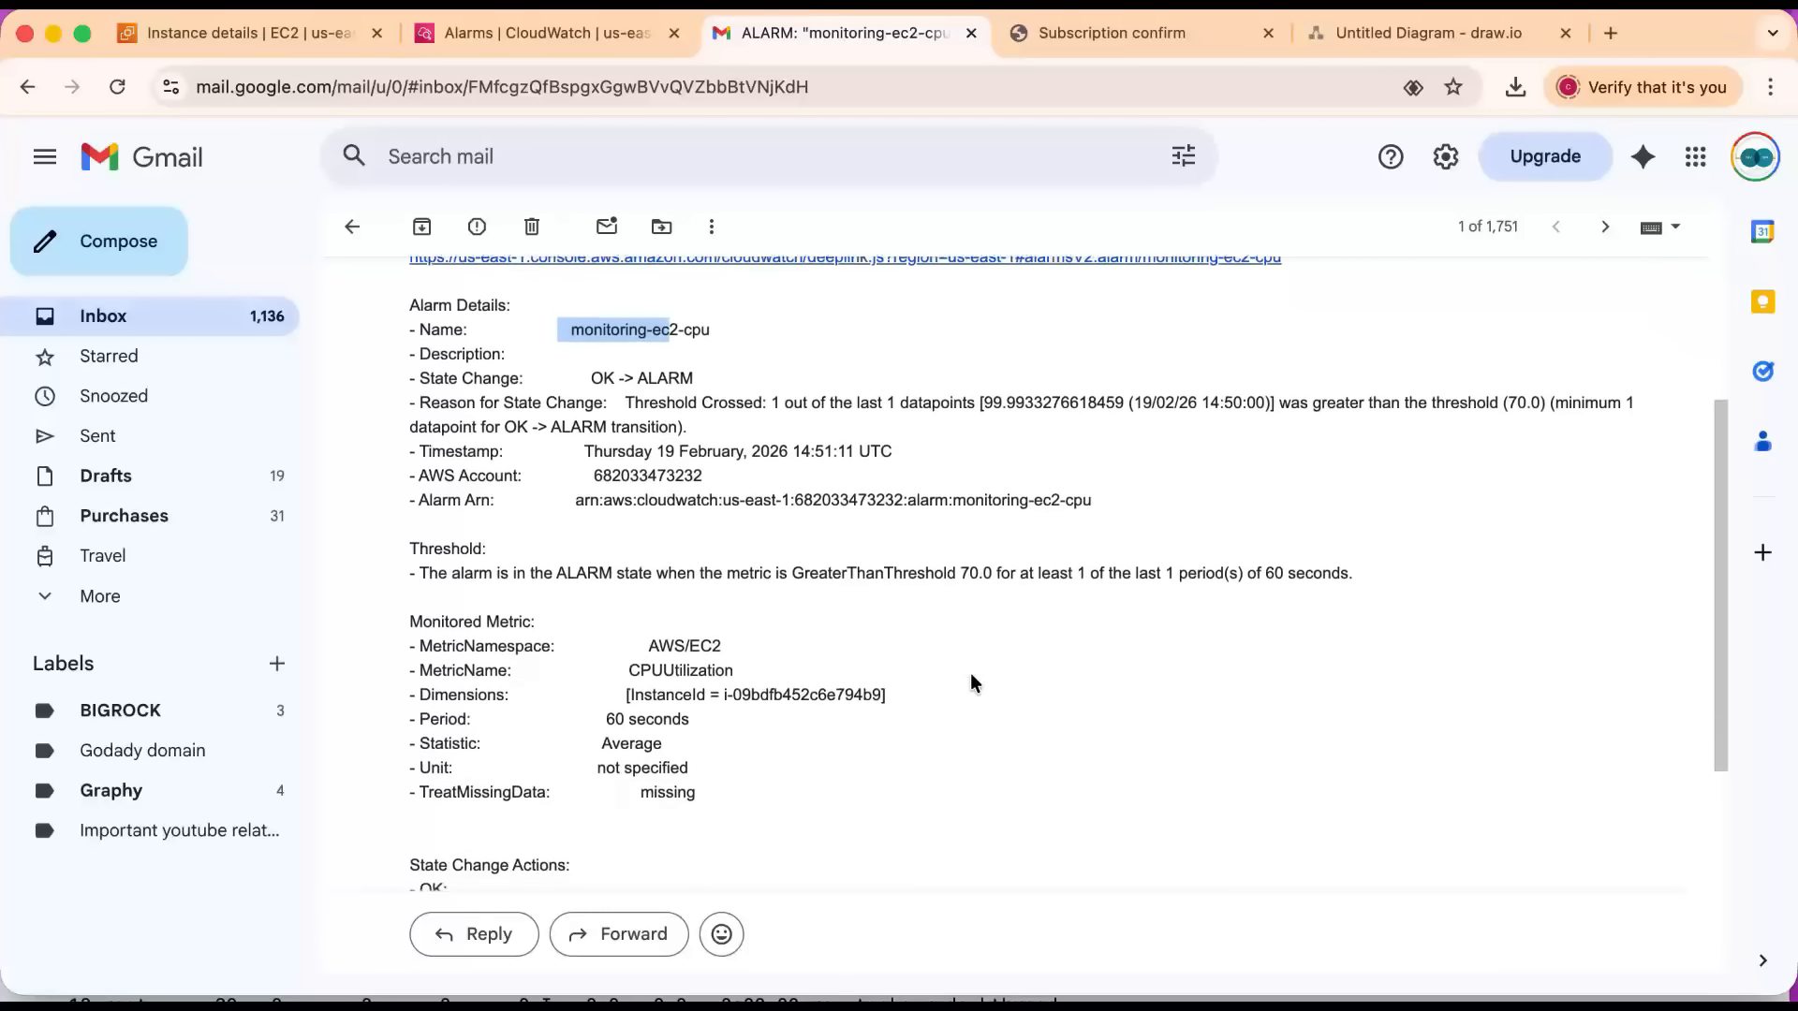
{"action": "left_click_drag", "start_coordinate": [723, 654], "coordinate": [884, 653]}
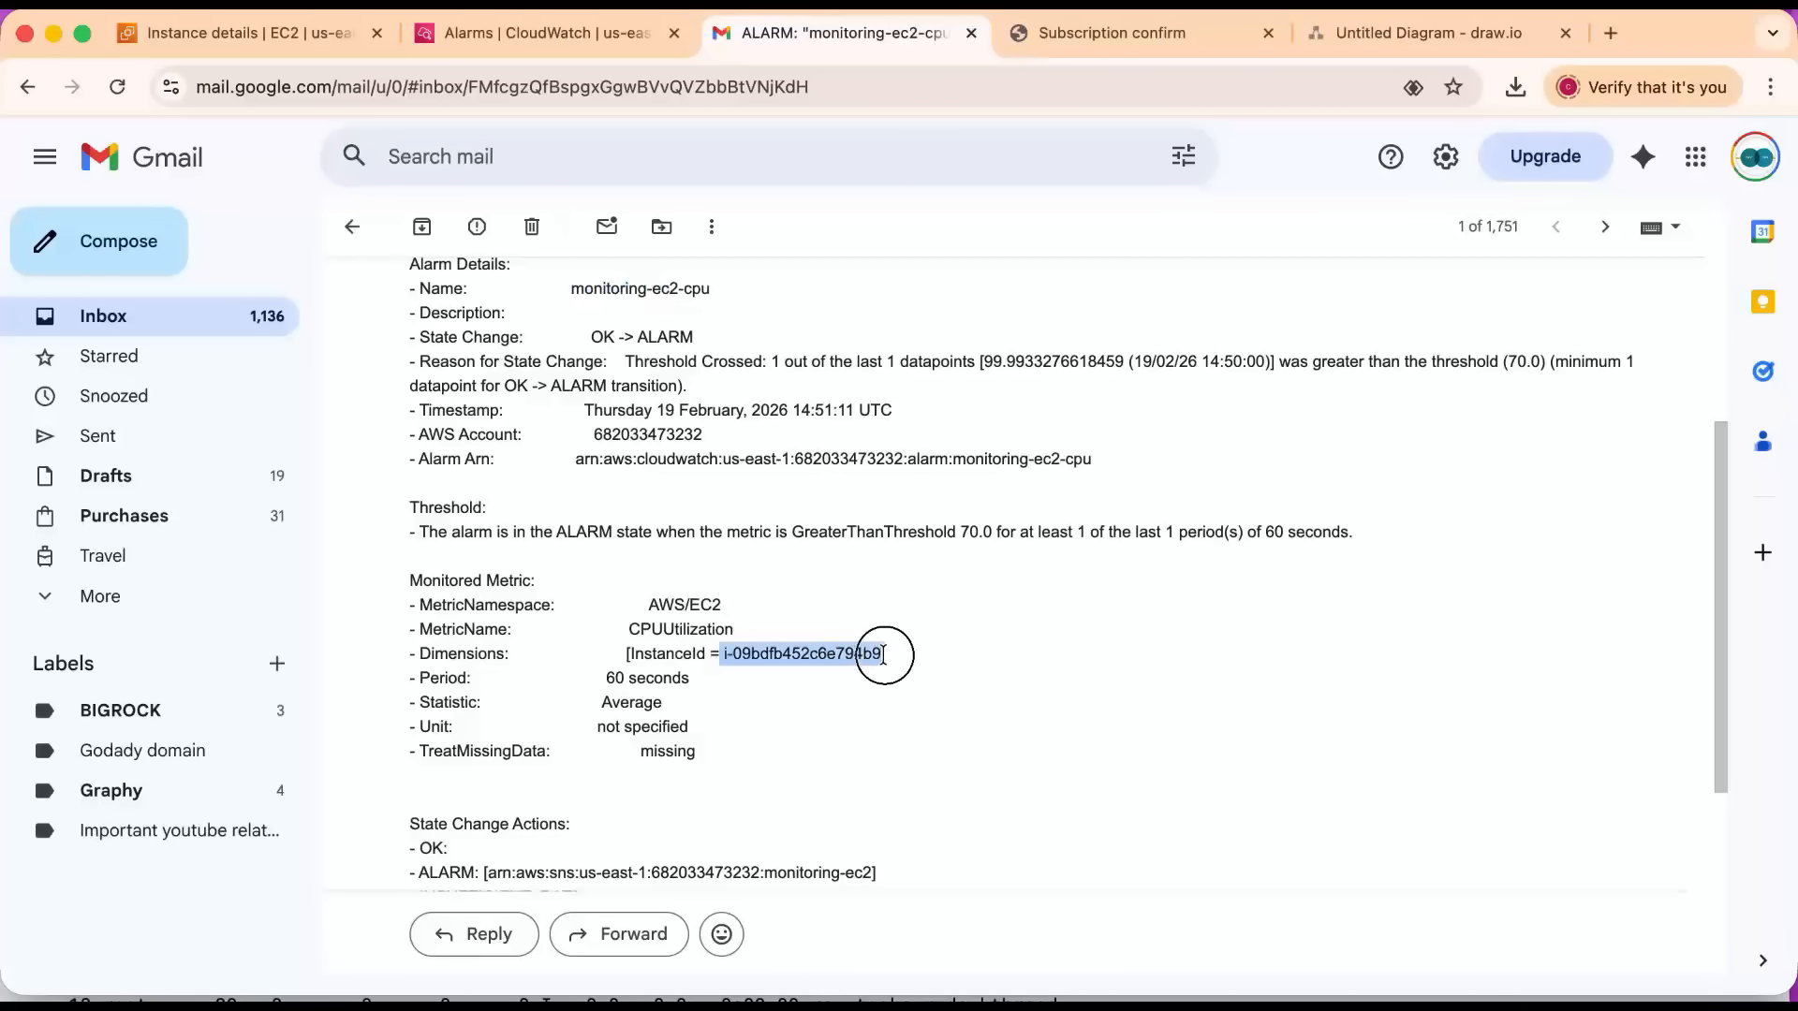
{"action": "left_click_drag", "start_coordinate": [522, 459], "coordinate": [849, 459]}
{"action": "scroll", "coordinate": [625, 453], "scroll_direction": "up", "scroll_amount": 3}
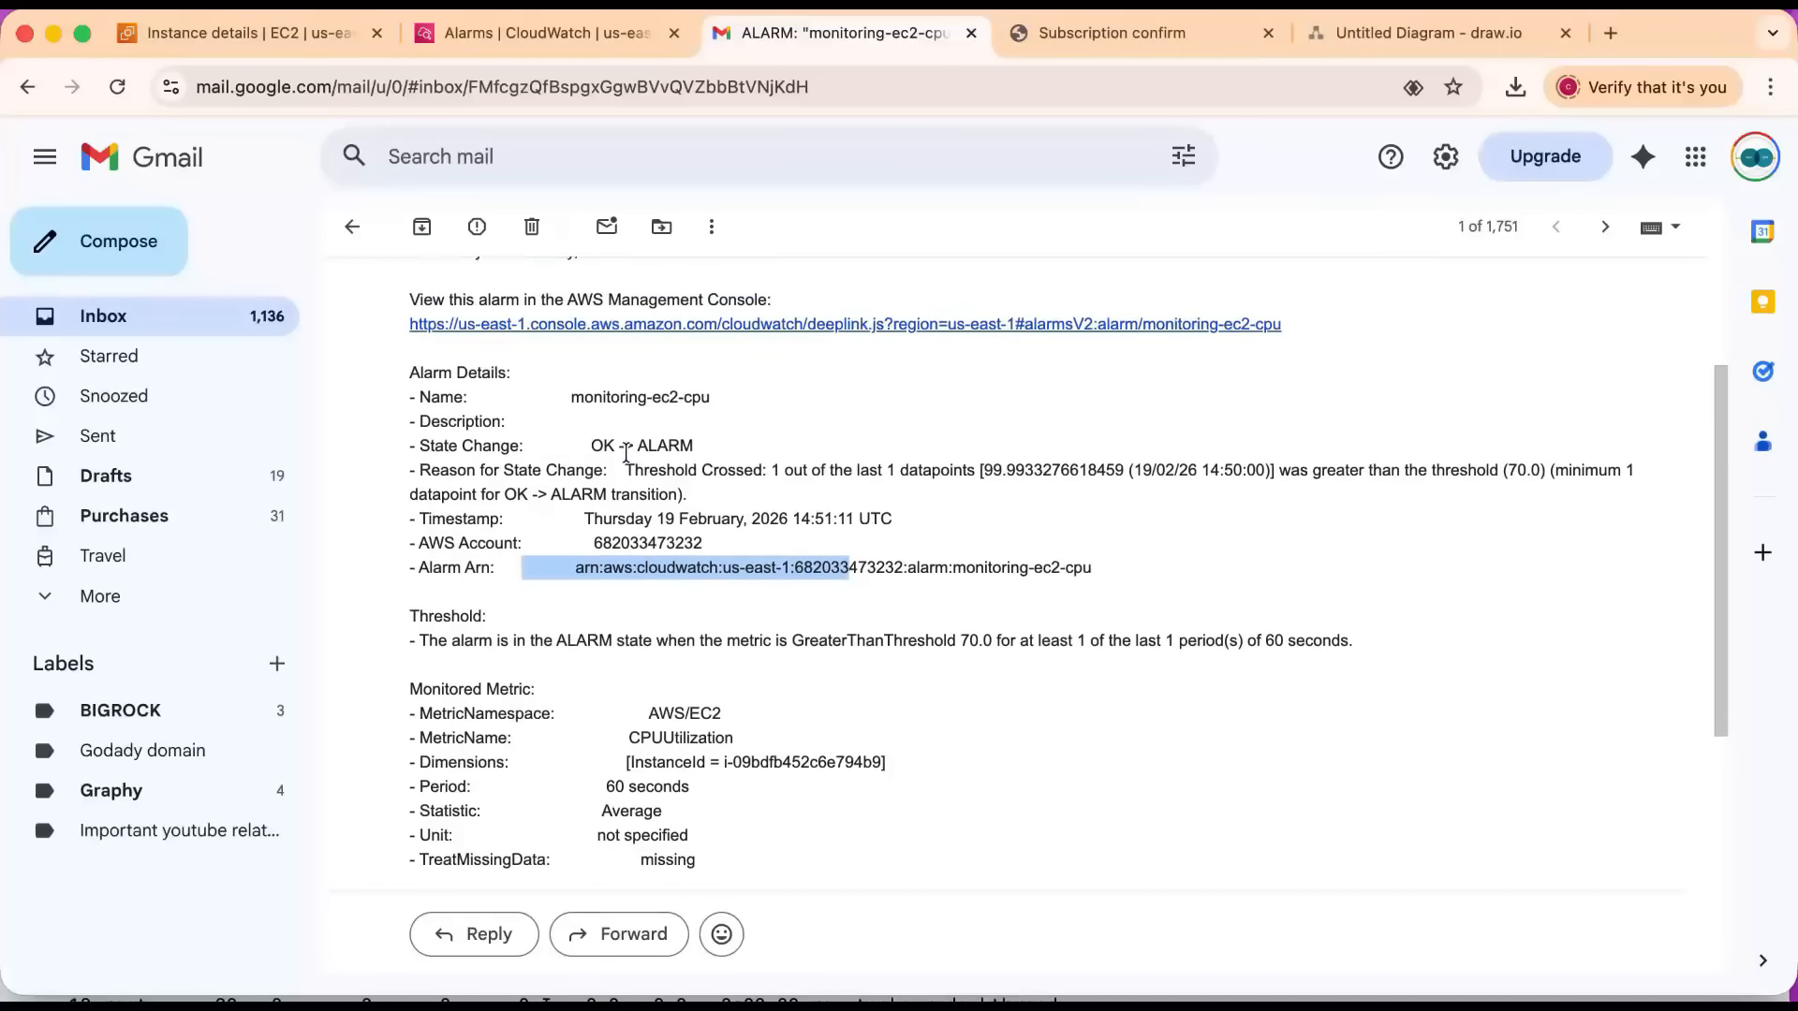
{"action": "scroll", "coordinate": [717, 698], "scroll_direction": "up", "scroll_amount": 1}
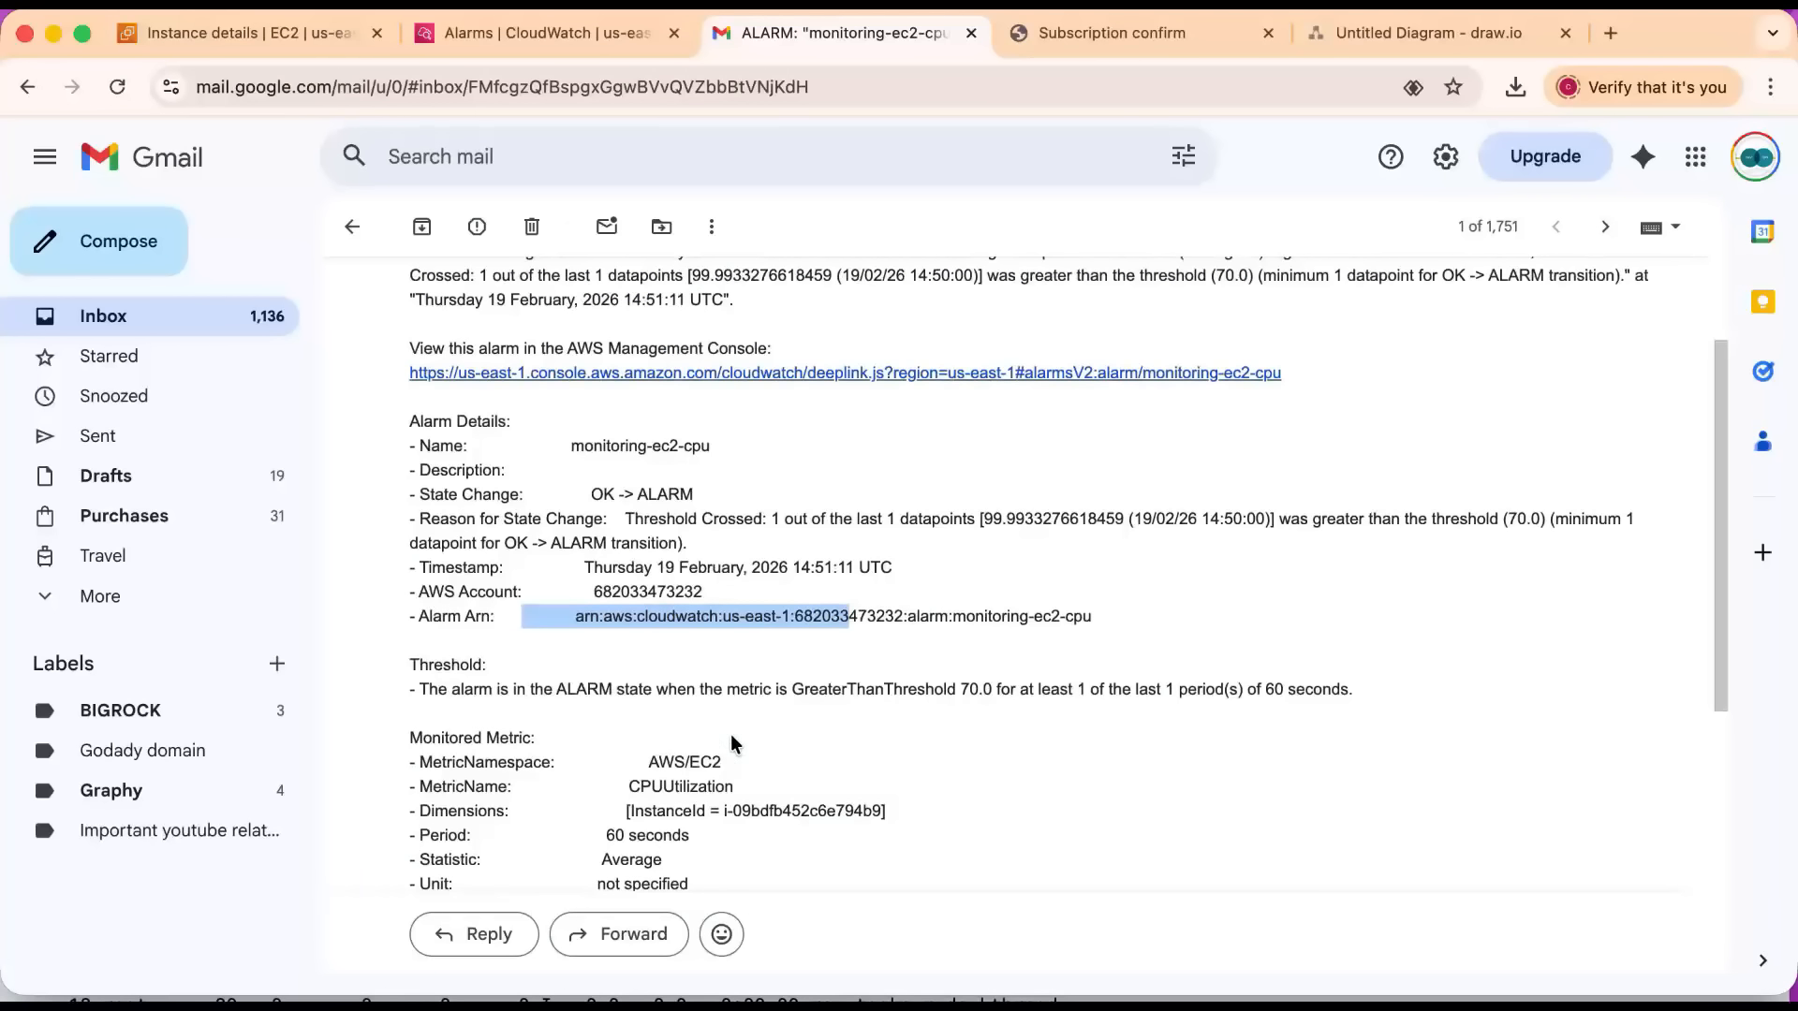
{"action": "left_click_drag", "start_coordinate": [1336, 520], "coordinate": [1537, 518]}
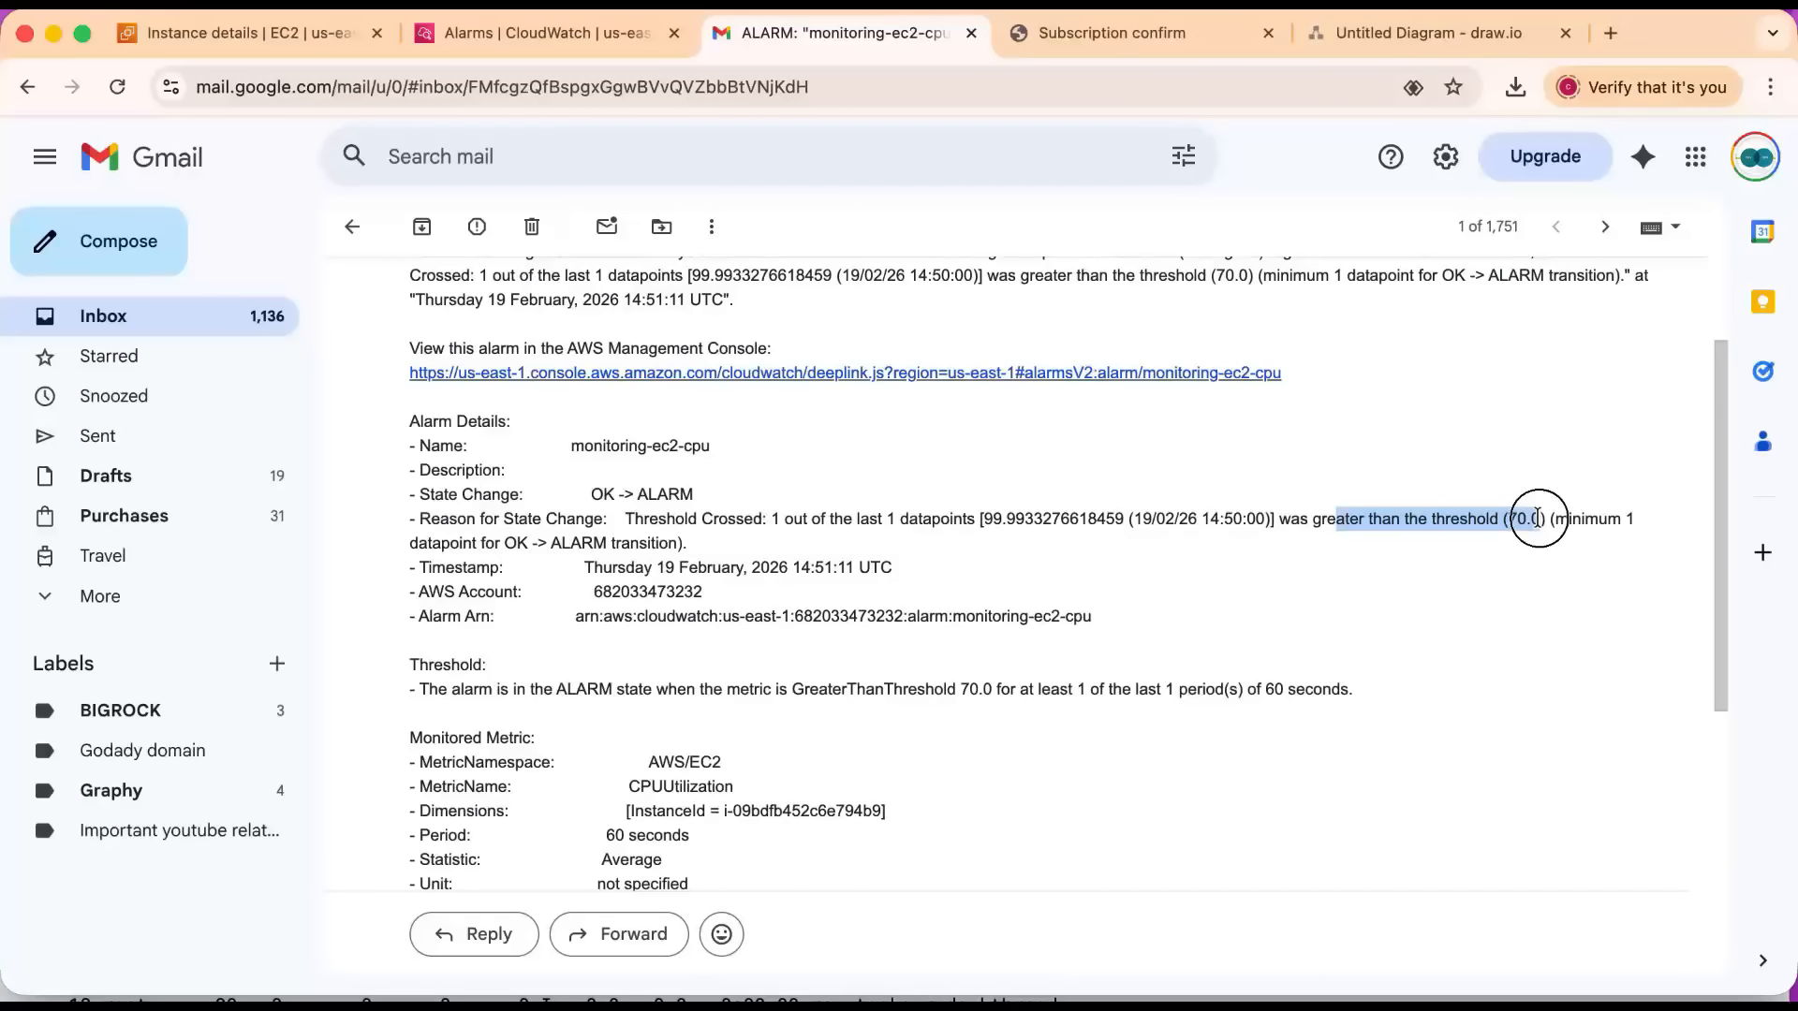
{"action": "scroll", "coordinate": [1195, 562], "scroll_direction": "up", "scroll_amount": 4}
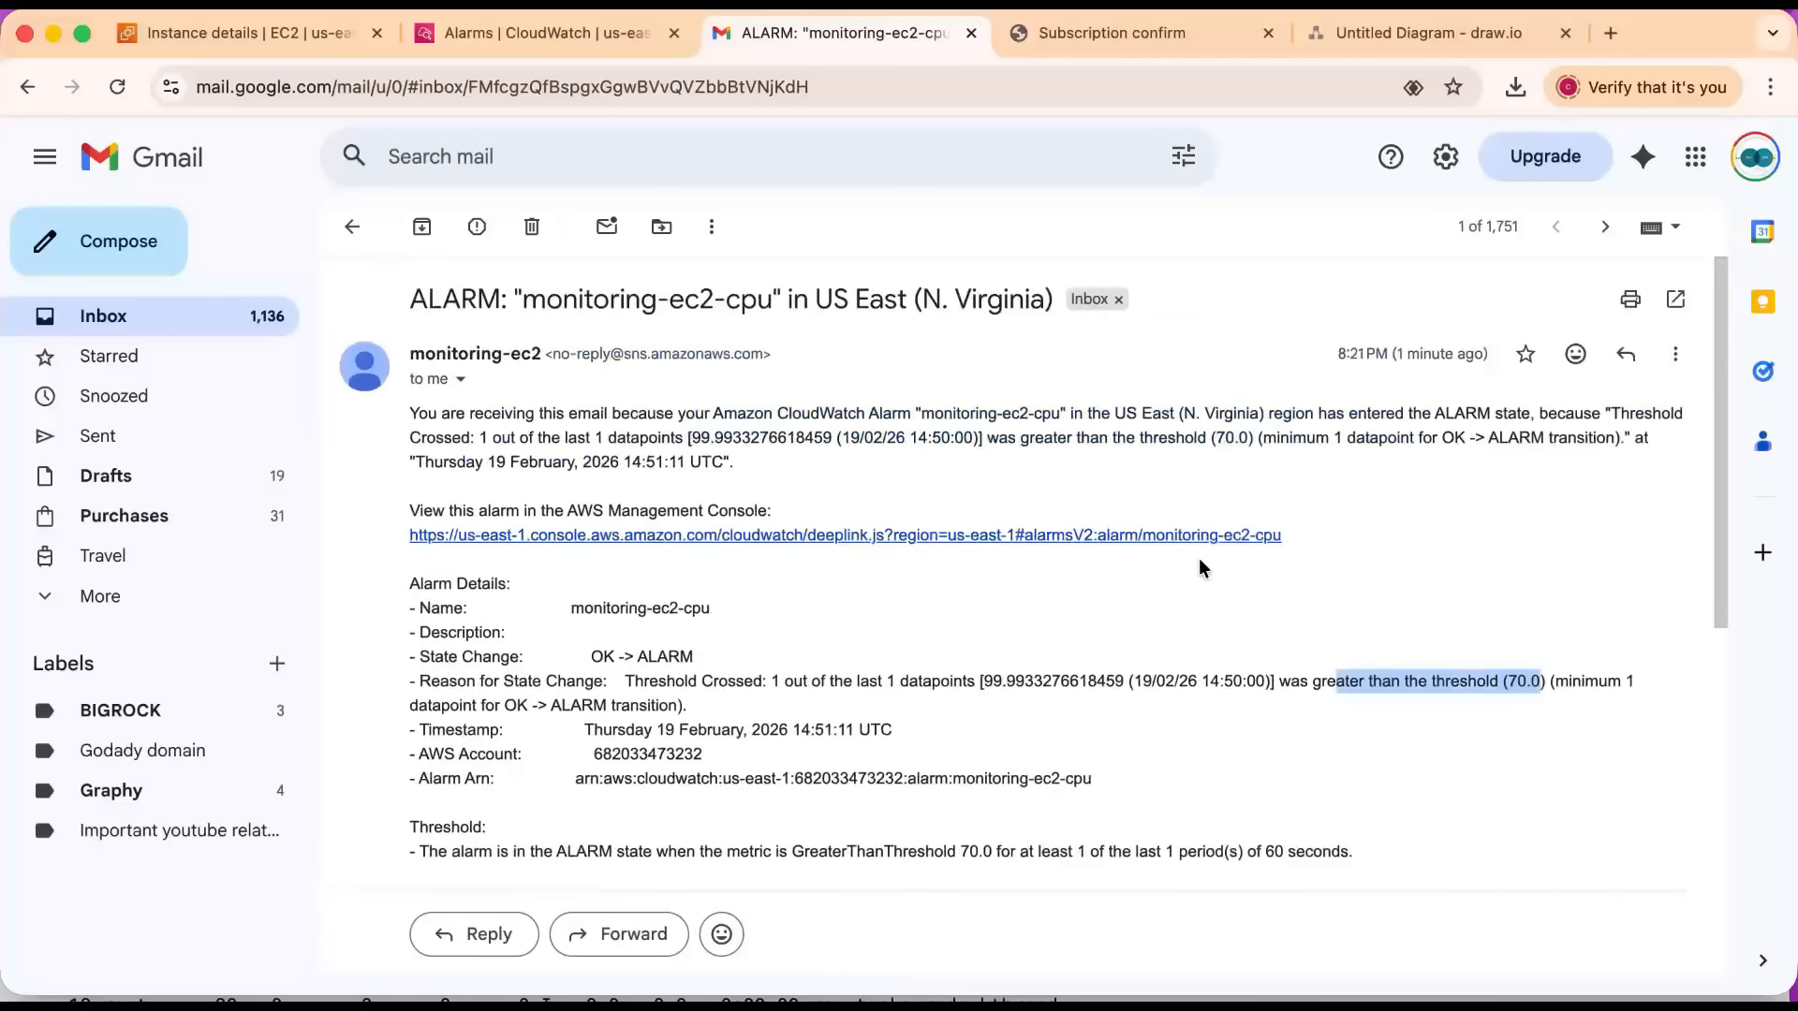
Close the alarm email, return to the CloudWatch alarms list and refresh it to recheck the monitoring-ec2-cpu state.
{"action": "left_click", "coordinate": [354, 234]}
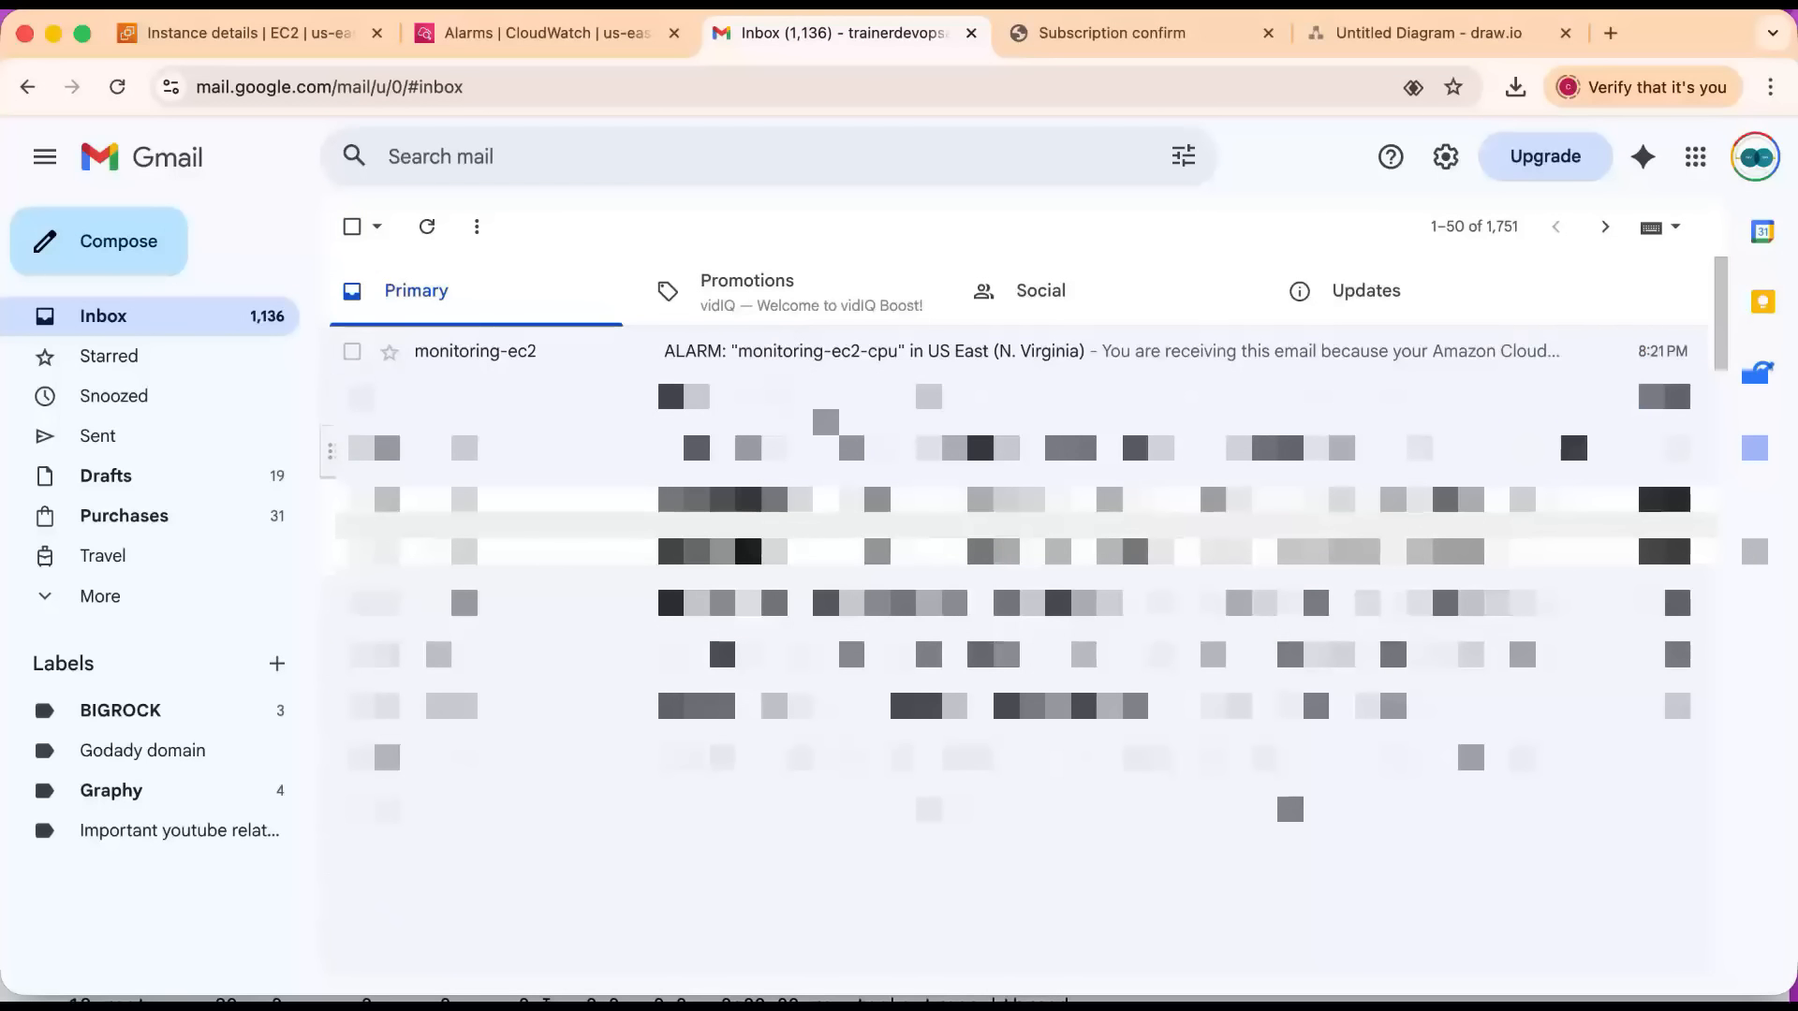
{"action": "left_click", "coordinate": [513, 26]}
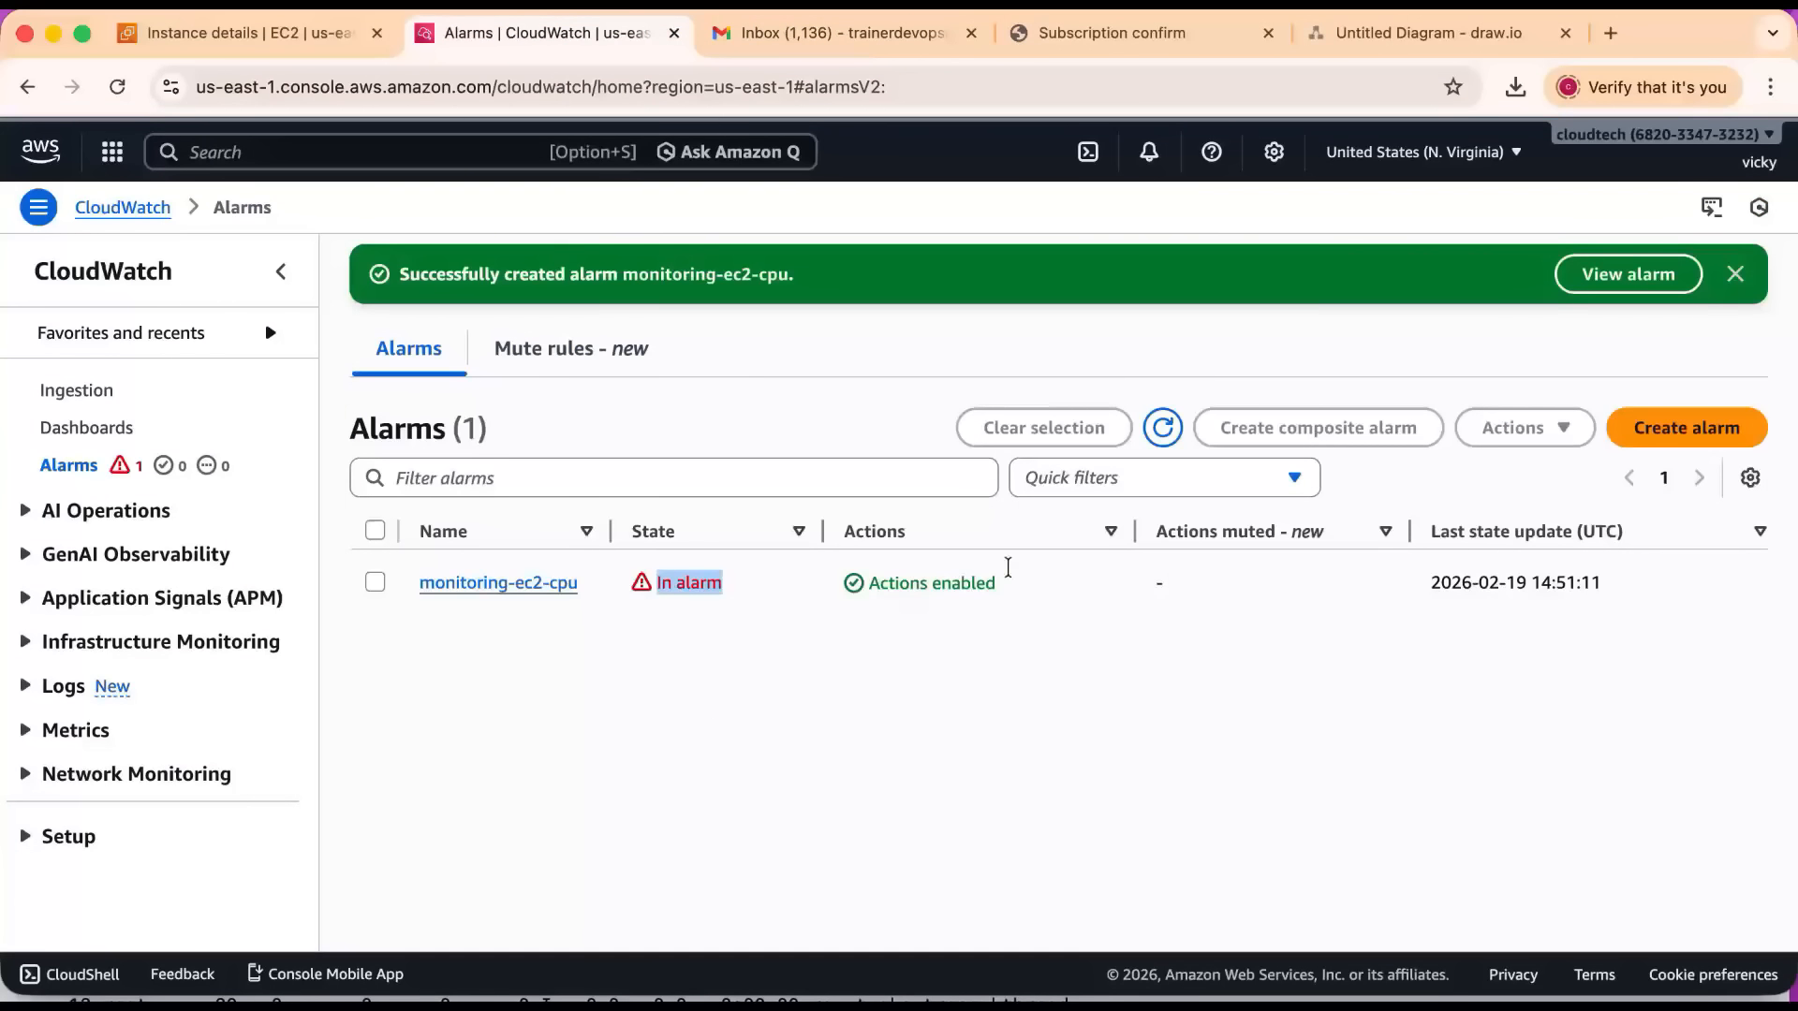
{"action": "left_click", "coordinate": [1162, 427]}
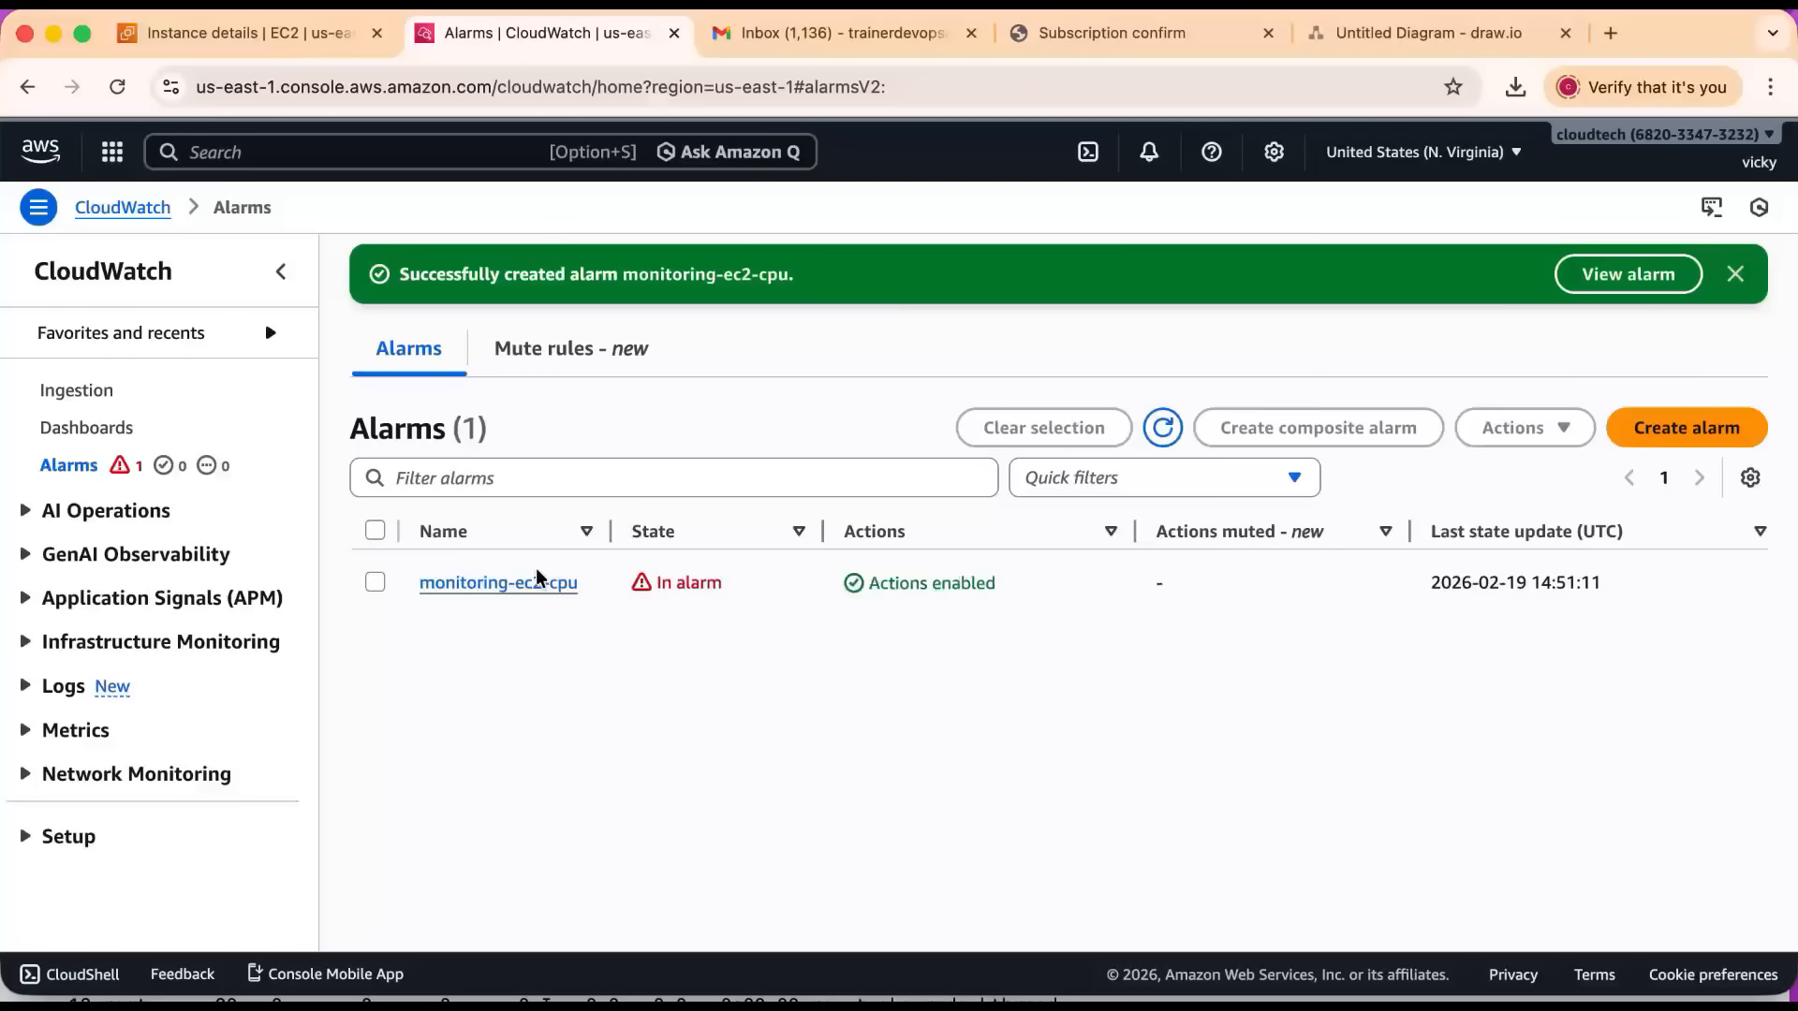